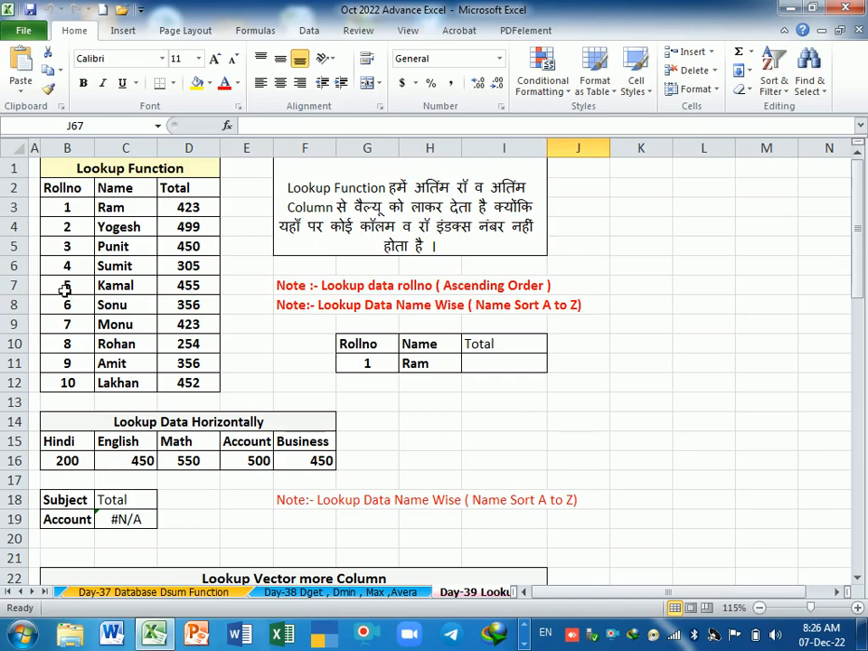
Step: Paste a copy of the Rollno 5 record from B7:D7 at J13 and remove the pasted copy
{"action": "left_click_drag", "start_coordinate": [65, 286], "coordinate": [206, 292]}
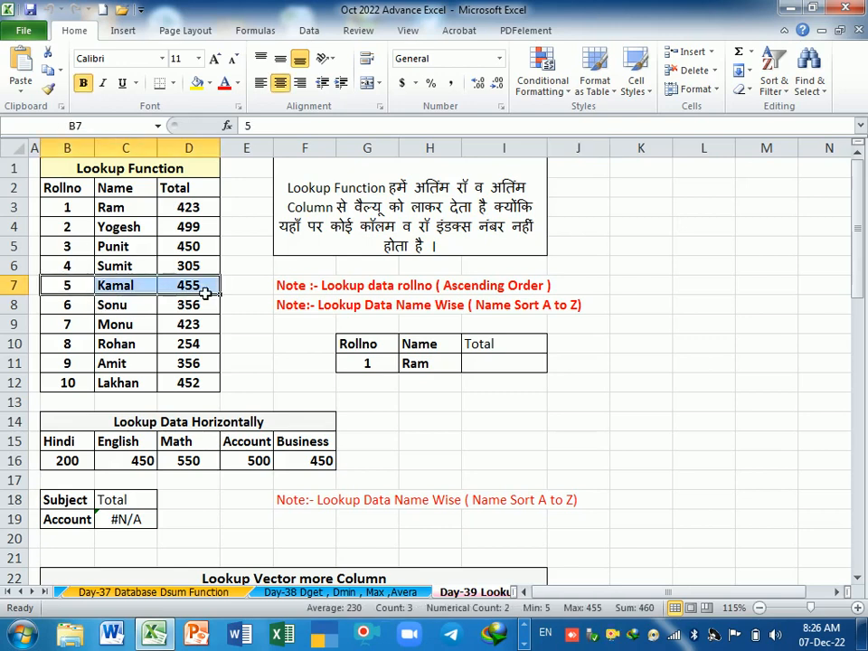
{"action": "key", "text": "ctrl+c"}
{"action": "left_click", "coordinate": [568, 401]}
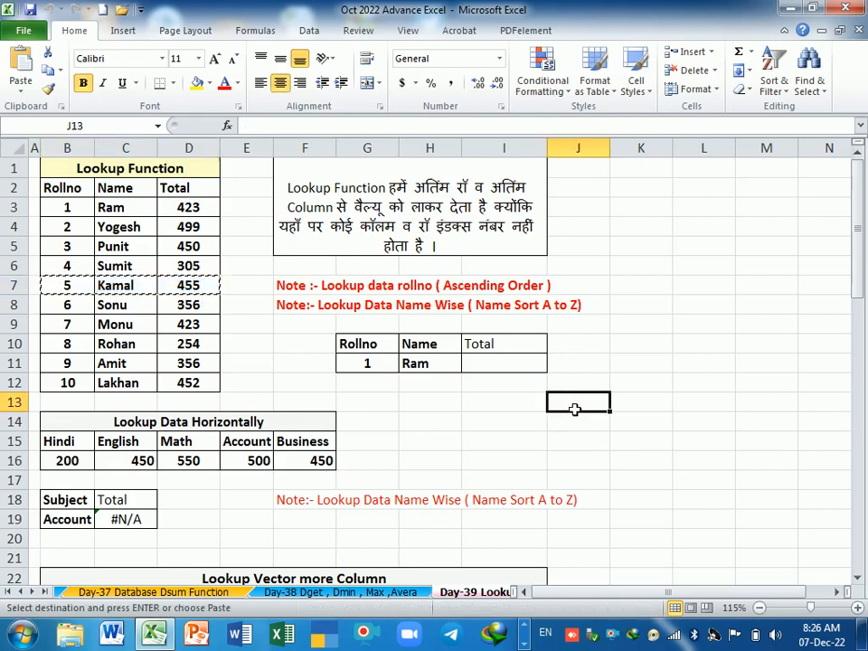
{"action": "key", "text": "ctrl+v"}
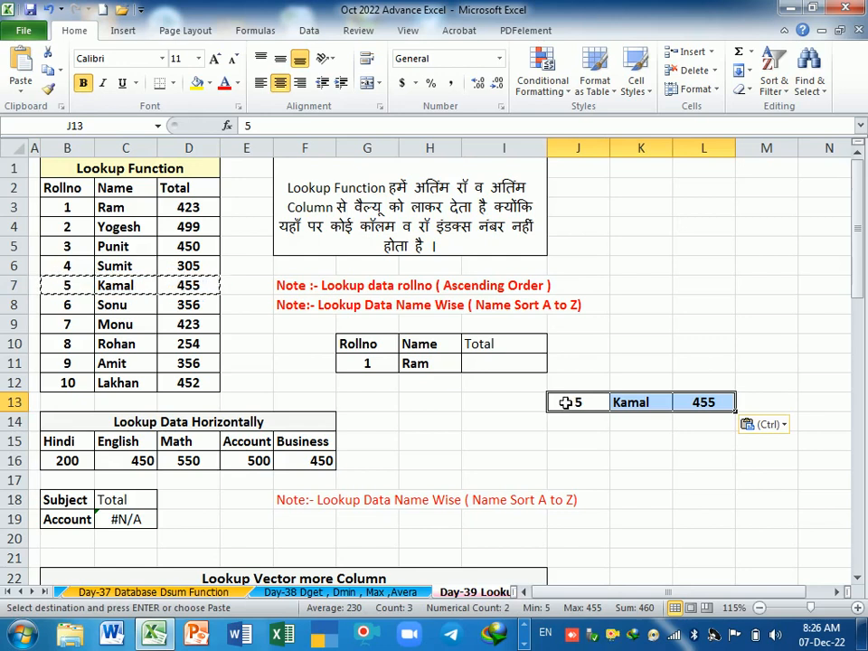
{"action": "key", "text": "Delete"}
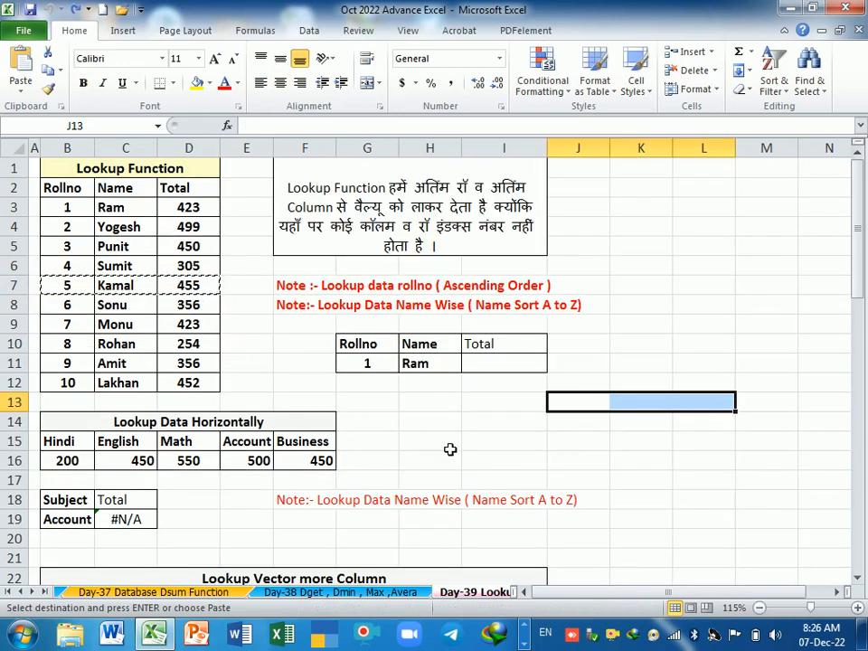
{"action": "left_click", "coordinate": [575, 446]}
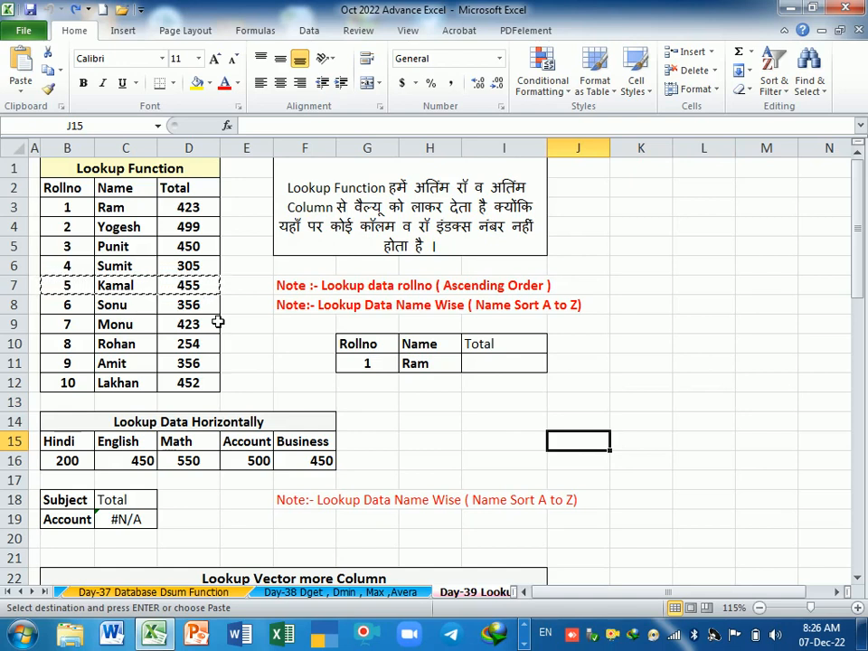
{"action": "left_click", "coordinate": [441, 447]}
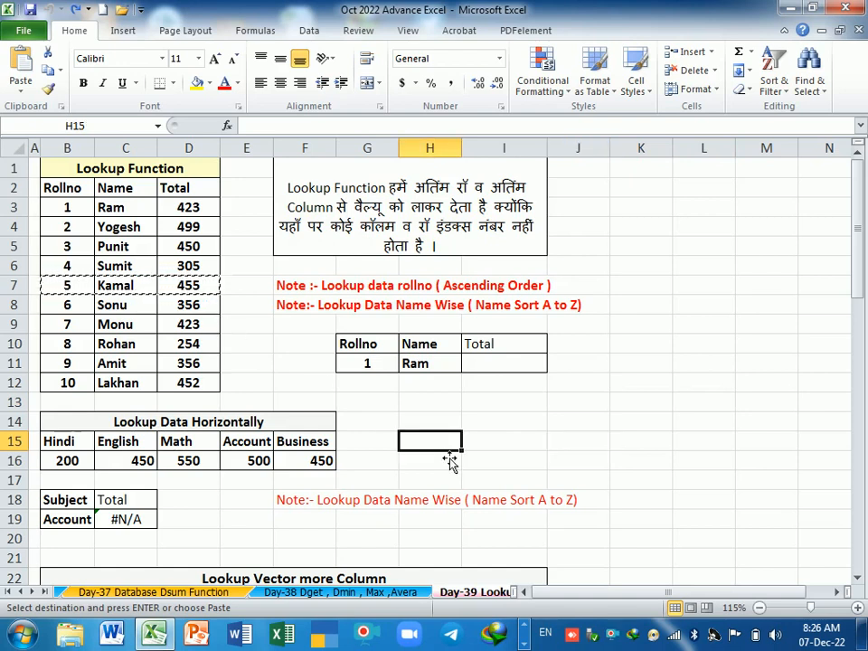
{"action": "key", "text": "Escape"}
Step: Examine the sorting notes and the Rollno and Name columns of the Lookup Function table
{"action": "left_click", "coordinate": [262, 343]}
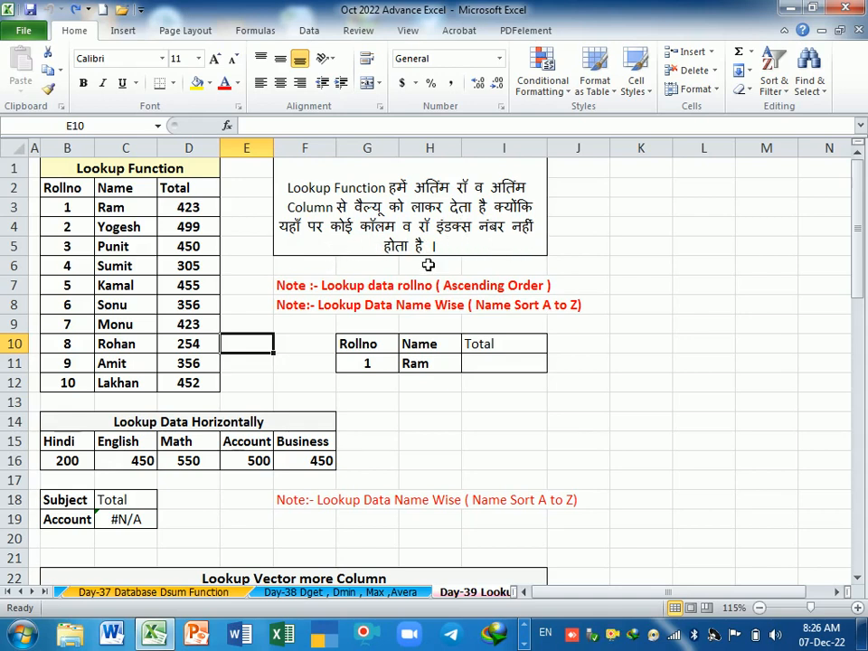
{"action": "left_click", "coordinate": [320, 350]}
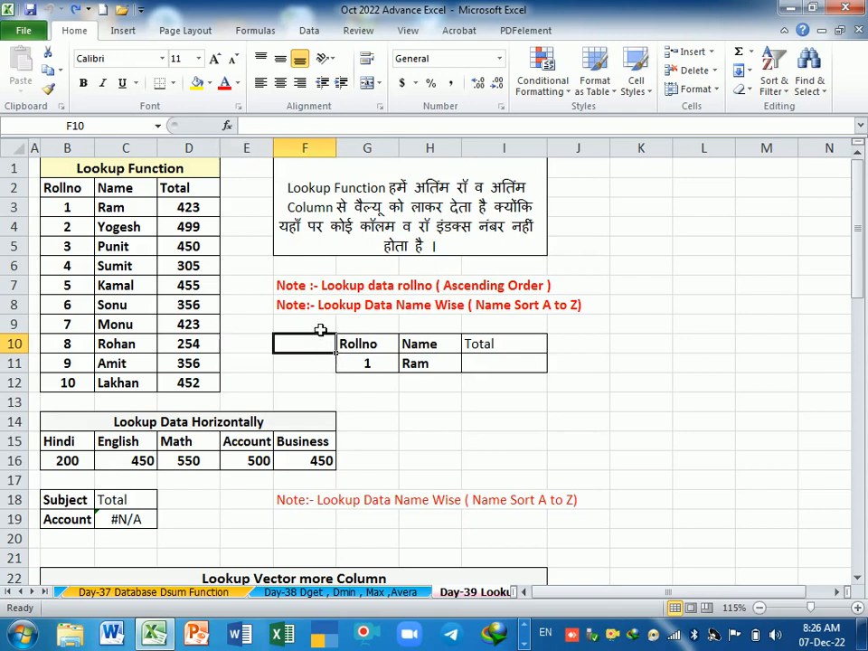
{"action": "left_click", "coordinate": [320, 327]}
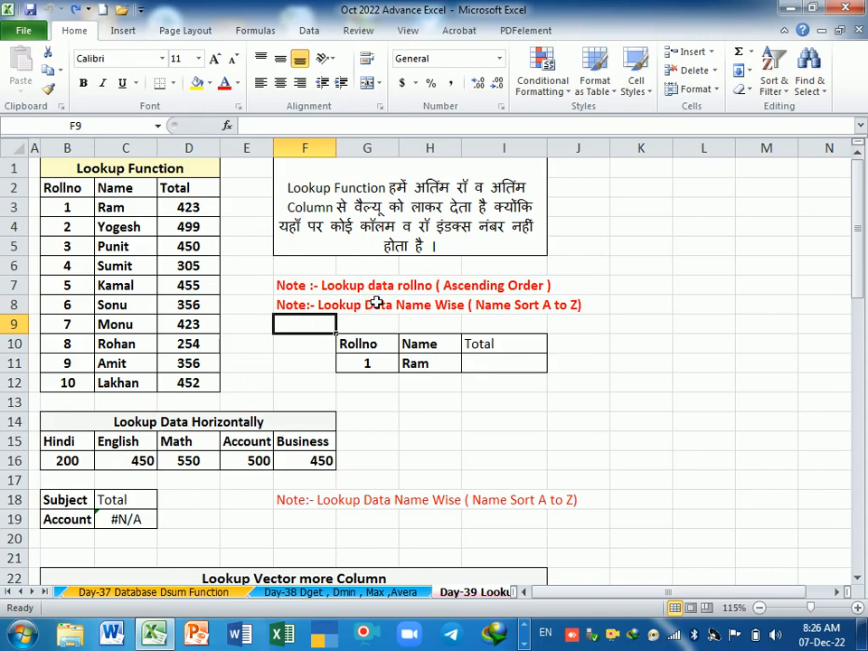
{"action": "left_click", "coordinate": [303, 362]}
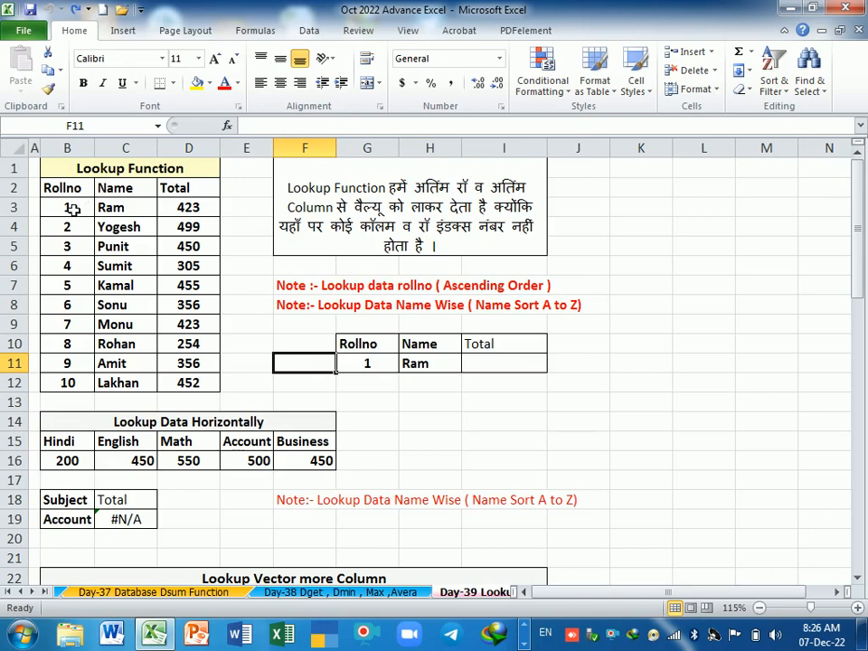
{"action": "left_click_drag", "start_coordinate": [73, 208], "coordinate": [75, 382]}
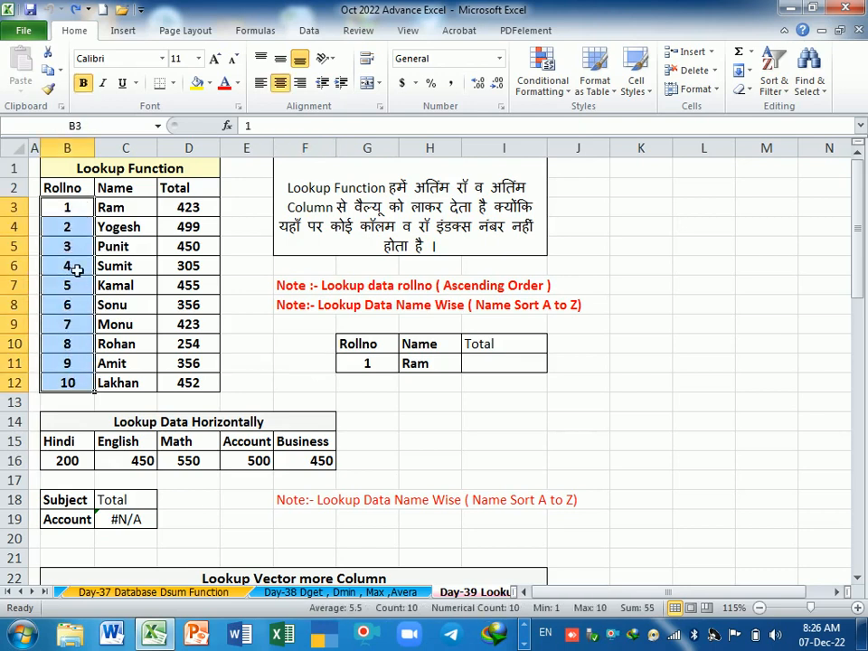
{"action": "left_click_drag", "start_coordinate": [129, 208], "coordinate": [136, 394]}
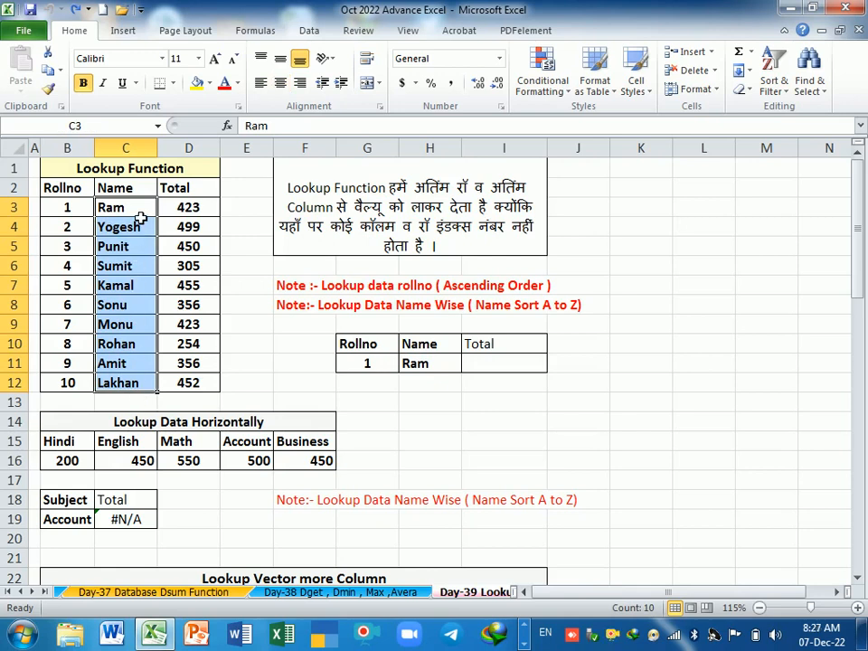
{"action": "left_click", "coordinate": [455, 401]}
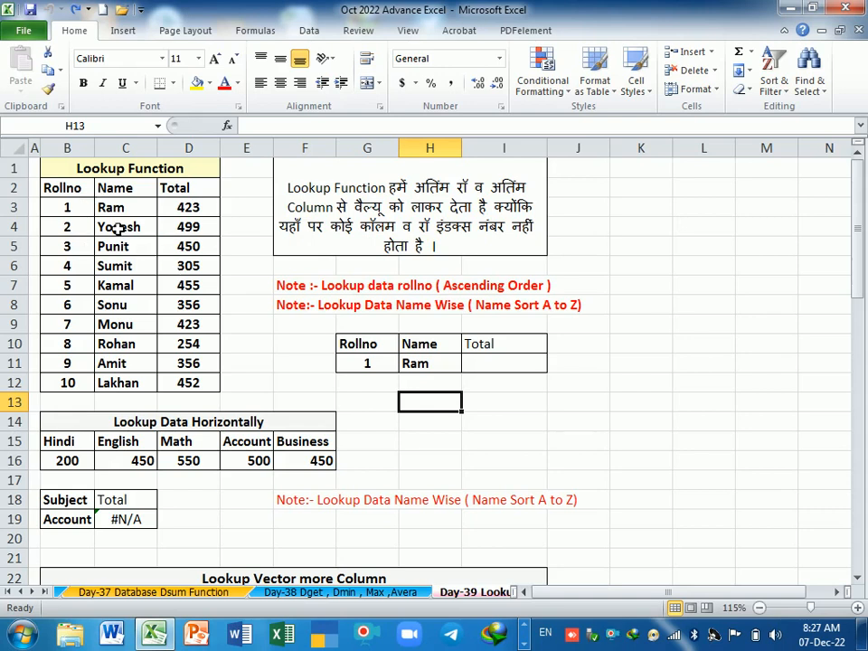
{"action": "left_click_drag", "start_coordinate": [70, 193], "coordinate": [194, 382]}
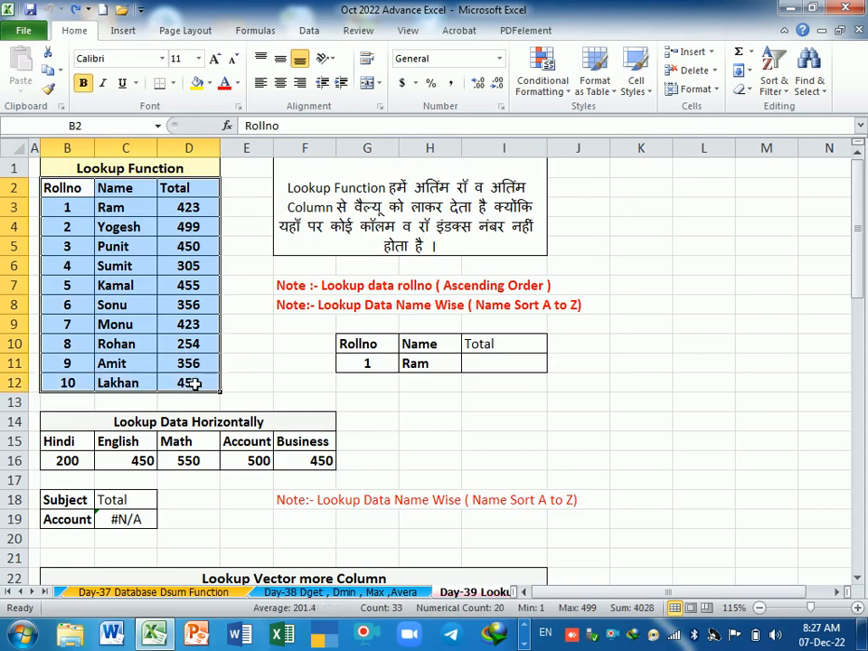
{"action": "left_click", "coordinate": [206, 269]}
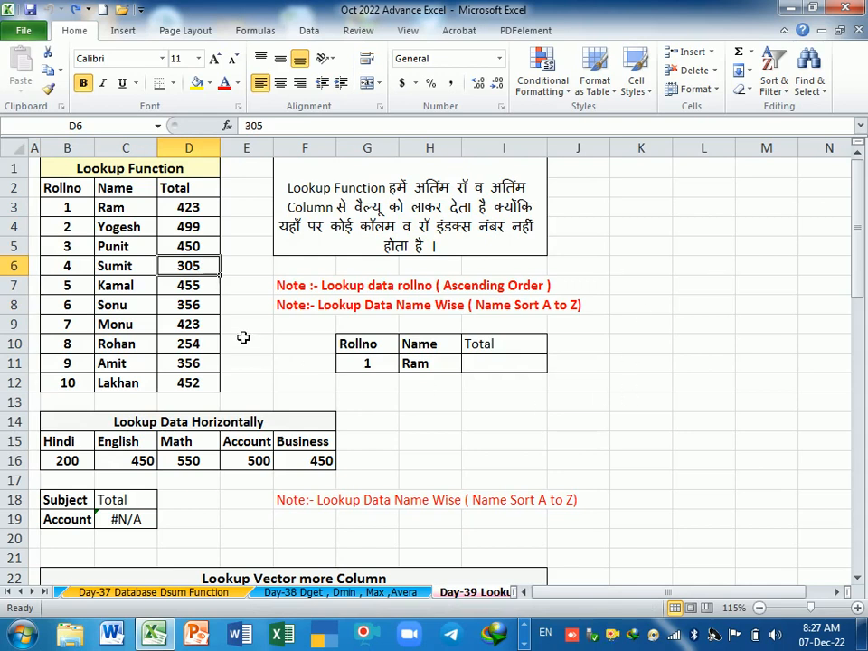
{"action": "left_click_drag", "start_coordinate": [71, 188], "coordinate": [83, 207]}
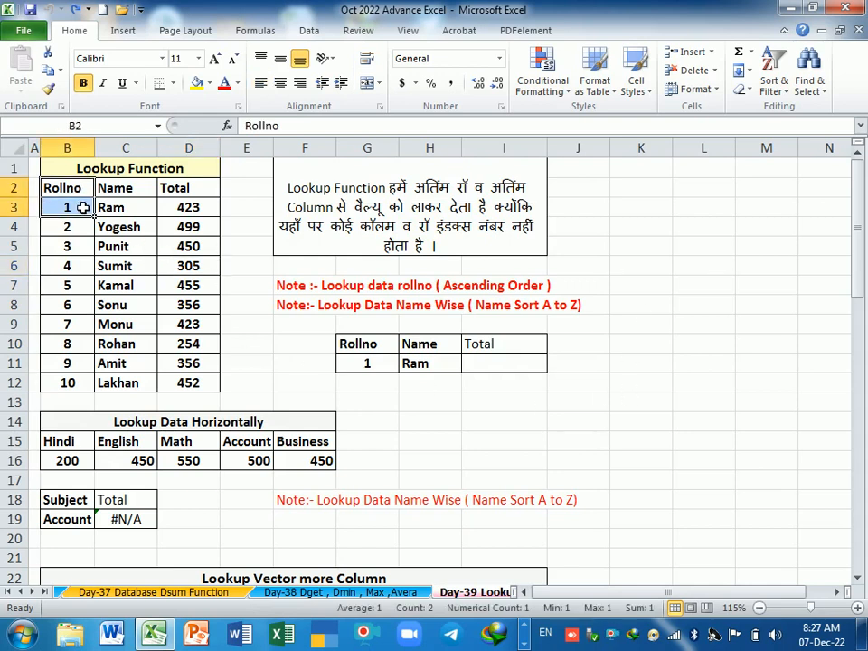
{"action": "key", "text": "ctrl+c"}
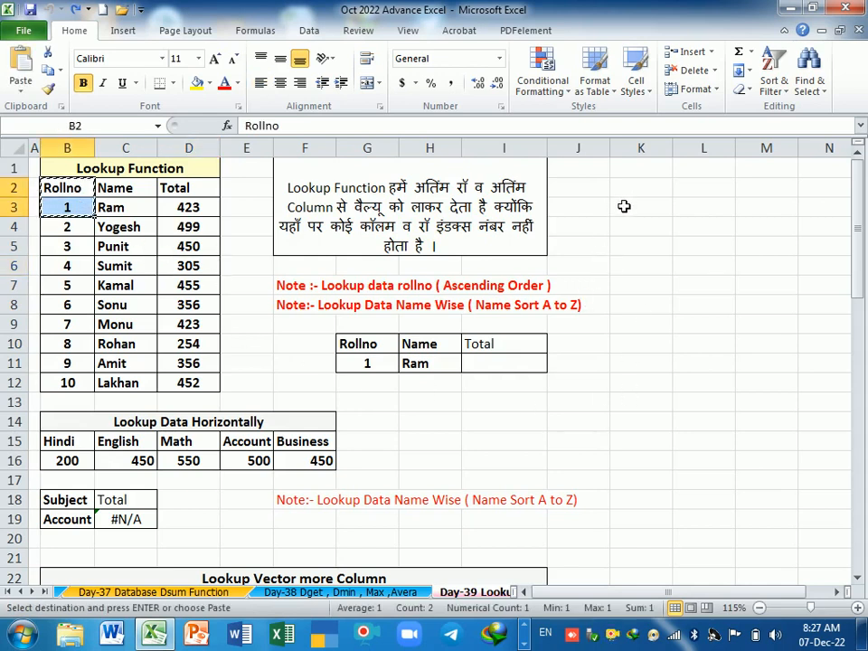
{"action": "key", "text": "Escape"}
{"action": "left_click", "coordinate": [517, 403]}
Step: Begin a LOOKUP formula in I11, the empty Total cell of the small Rollno result table
{"action": "left_click", "coordinate": [498, 367]}
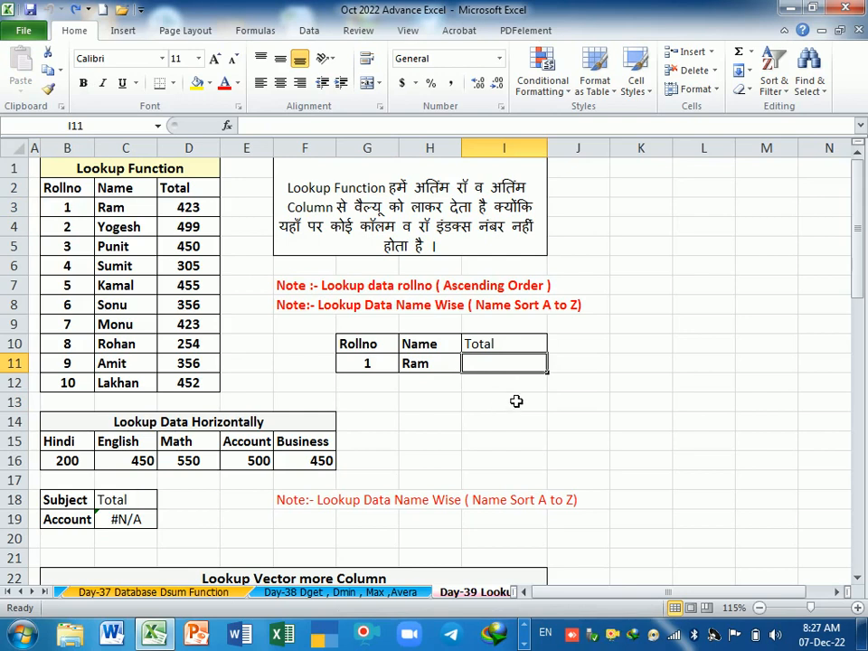
{"action": "type", "text": "="}
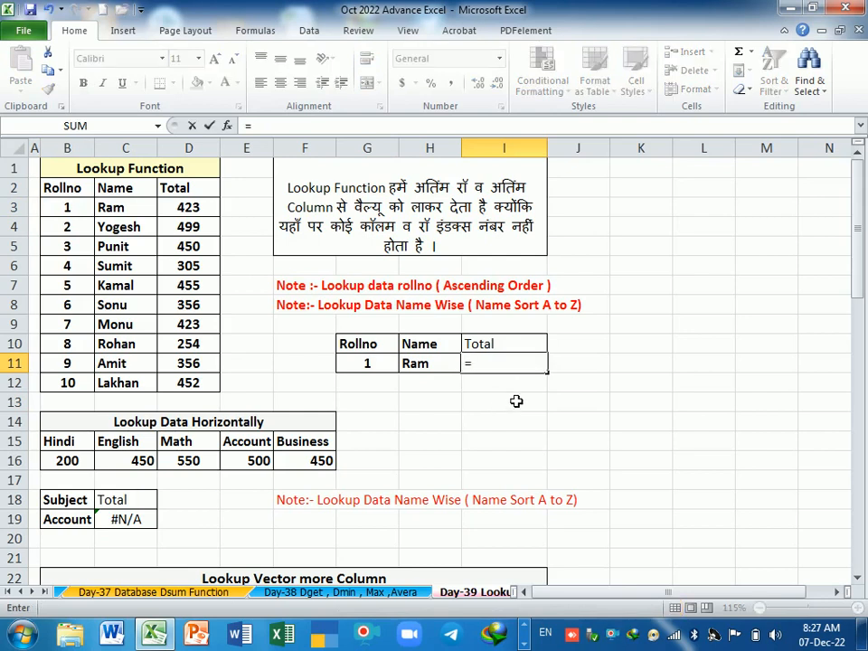
{"action": "type", "text": "look"}
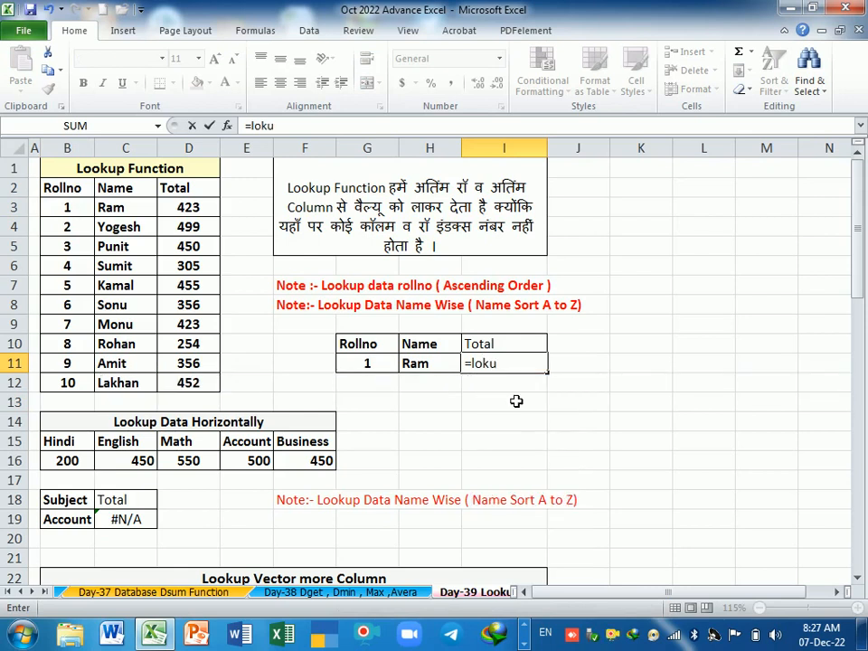
{"action": "type", "text": "u"}
{"action": "key", "text": "BackSpace"}
{"action": "key", "text": "BackSpace"}
{"action": "type", "text": "okup"}
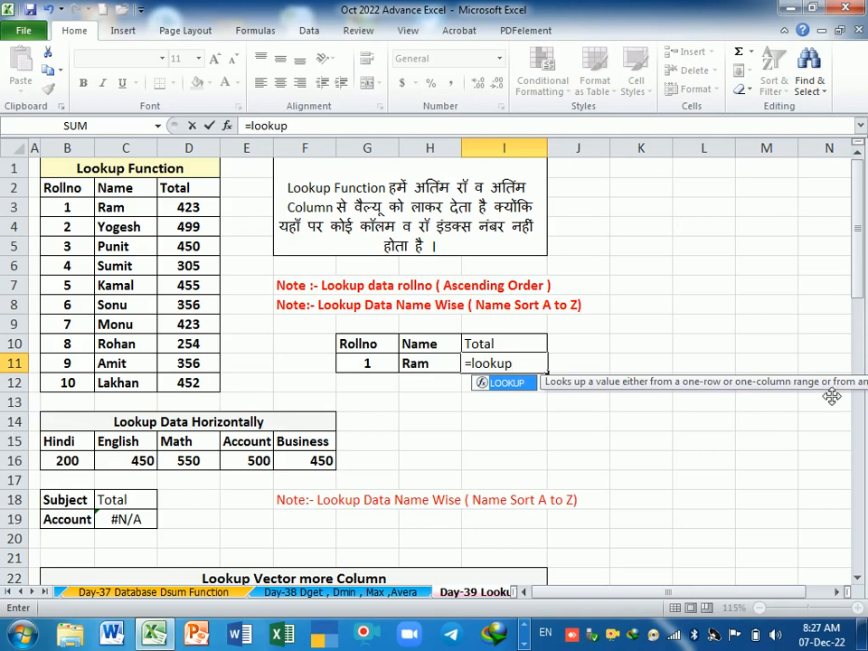
{"action": "left_click_drag", "start_coordinate": [780, 396], "coordinate": [575, 434]}
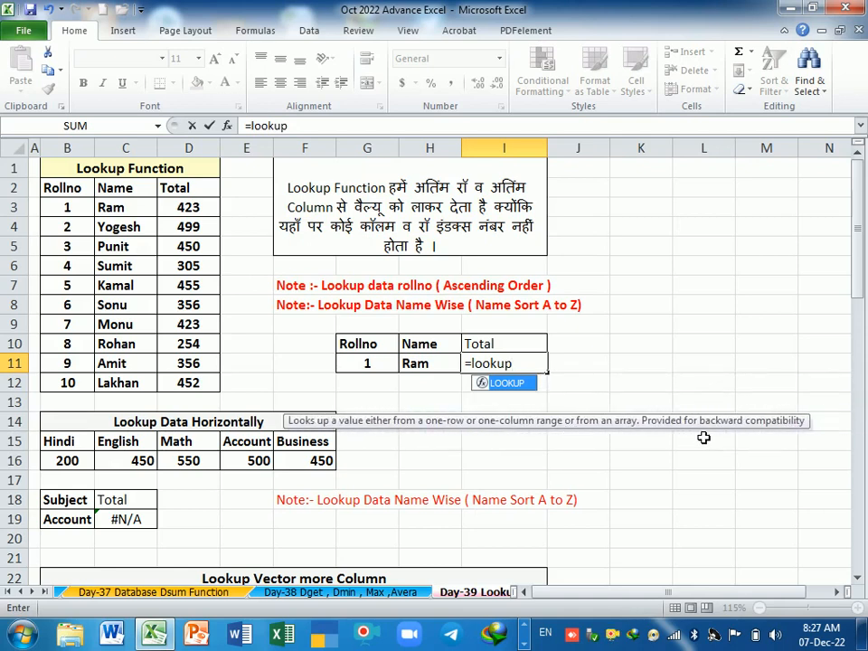
{"action": "double_click", "coordinate": [517, 387]}
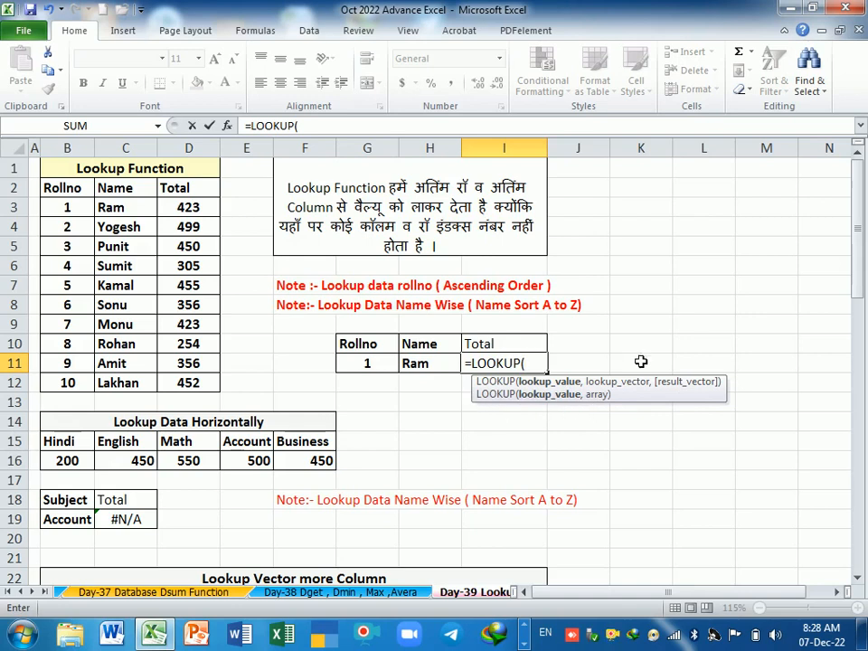
Step: Complete the LOOKUP formula with G11 as the lookup value and B2:D12 as the array
{"action": "left_click", "coordinate": [370, 367]}
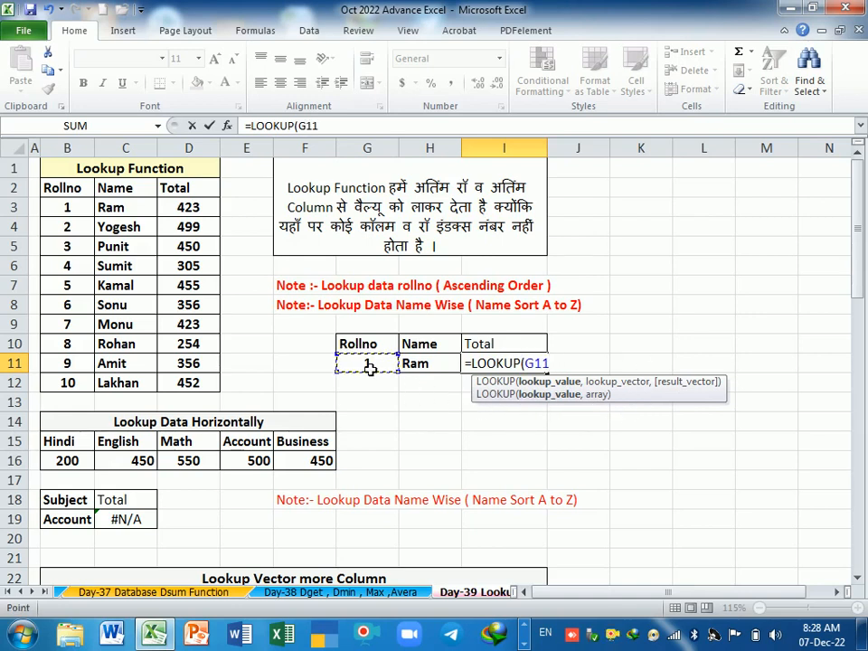
{"action": "type", "text": ","}
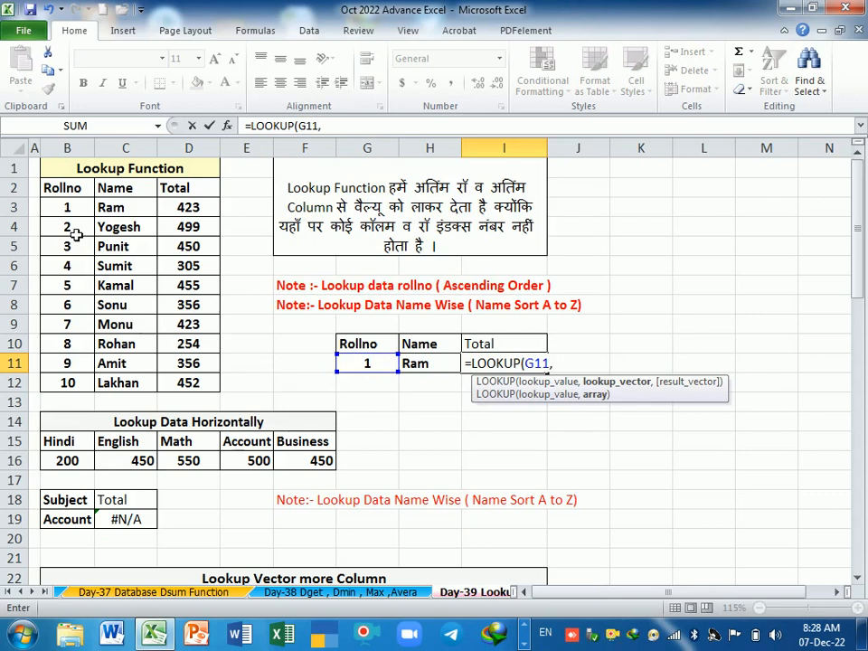
{"action": "left_click", "coordinate": [71, 186]}
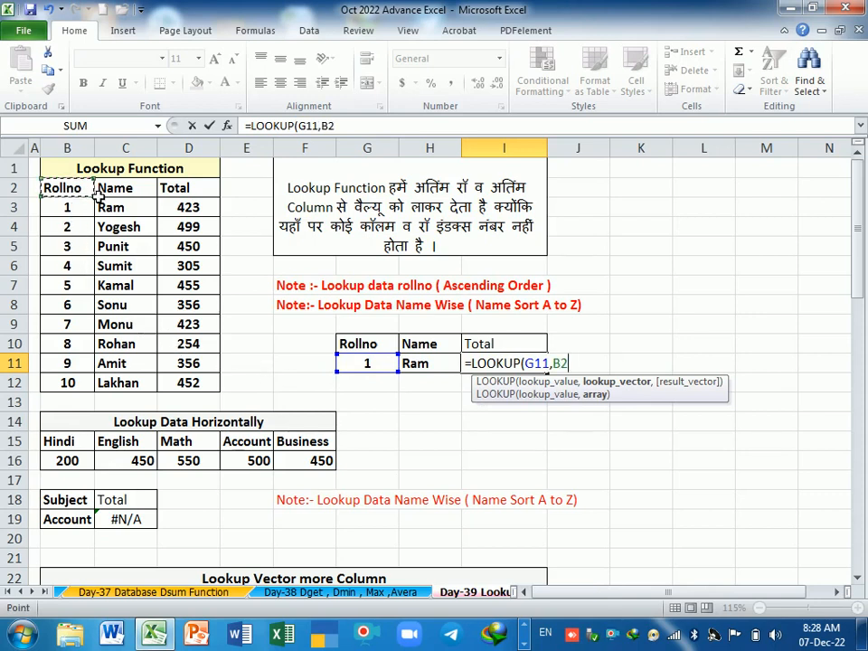
{"action": "left_click_drag", "start_coordinate": [96, 193], "coordinate": [210, 381]}
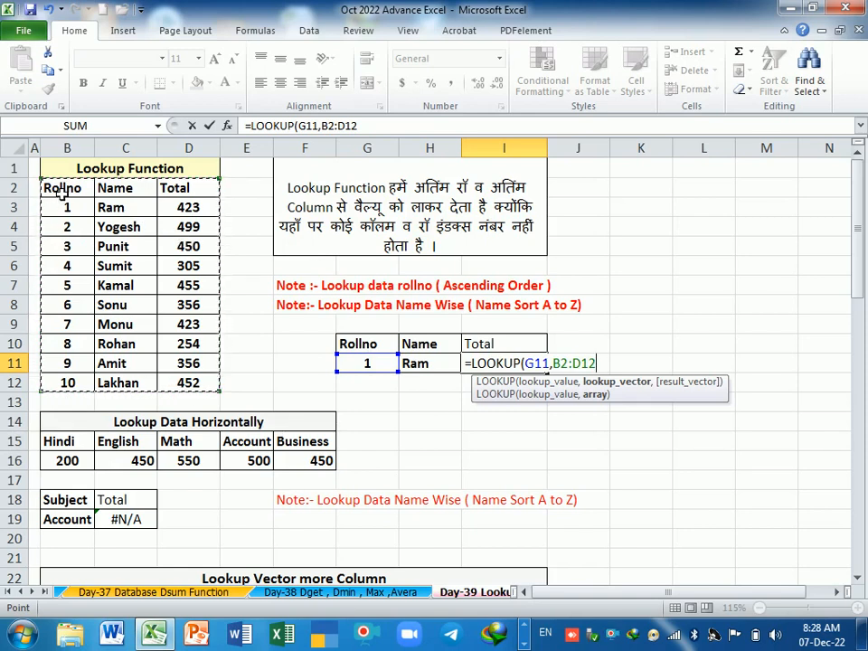
{"action": "left_click_drag", "start_coordinate": [61, 192], "coordinate": [206, 384]}
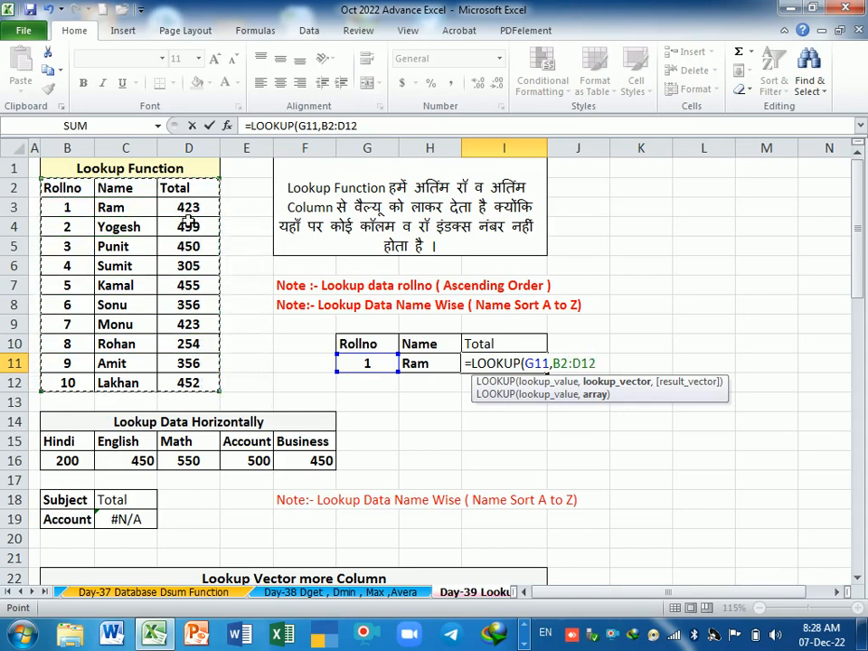
{"action": "key", "text": "Return"}
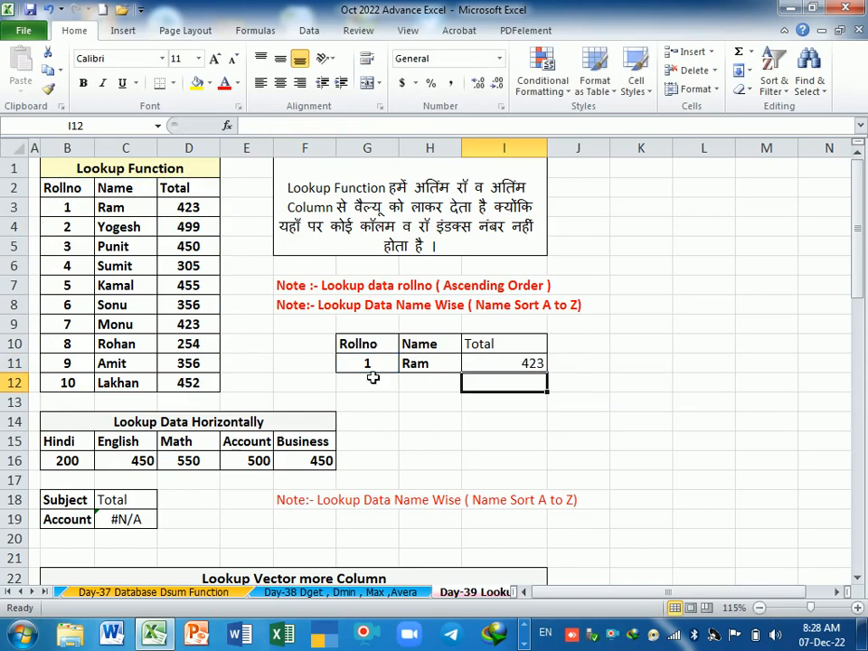
Step: Review the formula in I11 and test it by setting the roll number in G11 to 10
{"action": "left_click", "coordinate": [479, 366]}
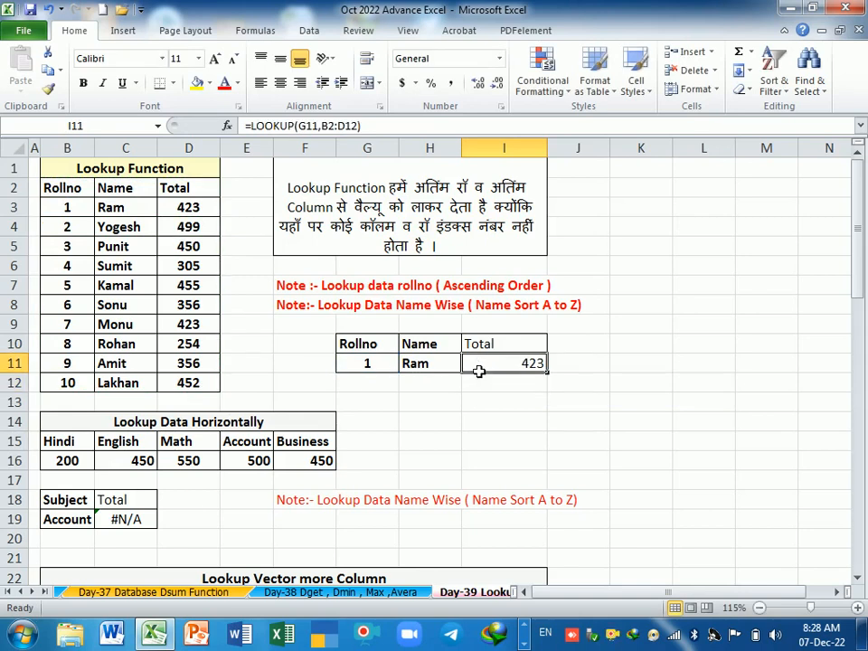
{"action": "left_click", "coordinate": [375, 422]}
{"action": "left_click", "coordinate": [375, 365]}
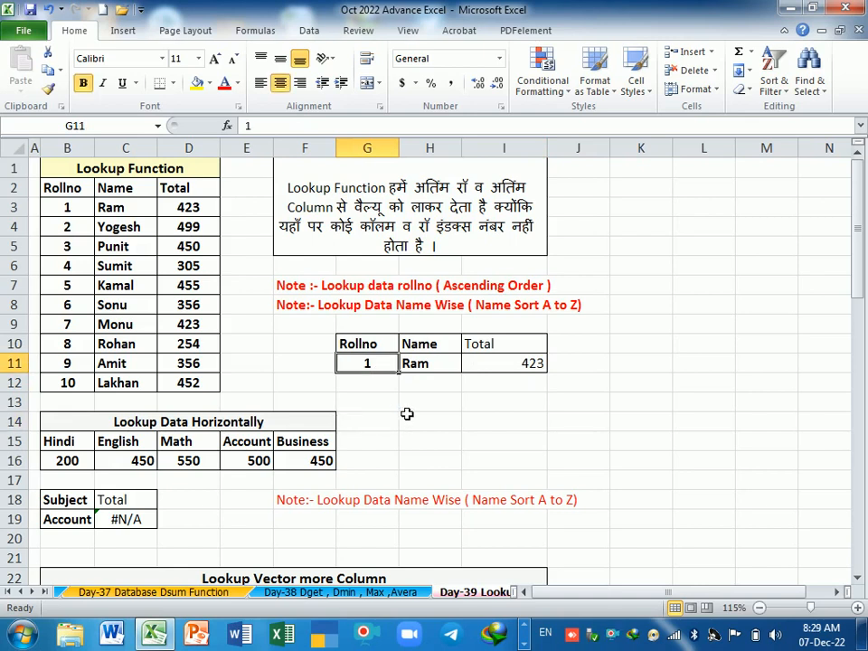
{"action": "type", "text": "10"}
{"action": "key", "text": "Return"}
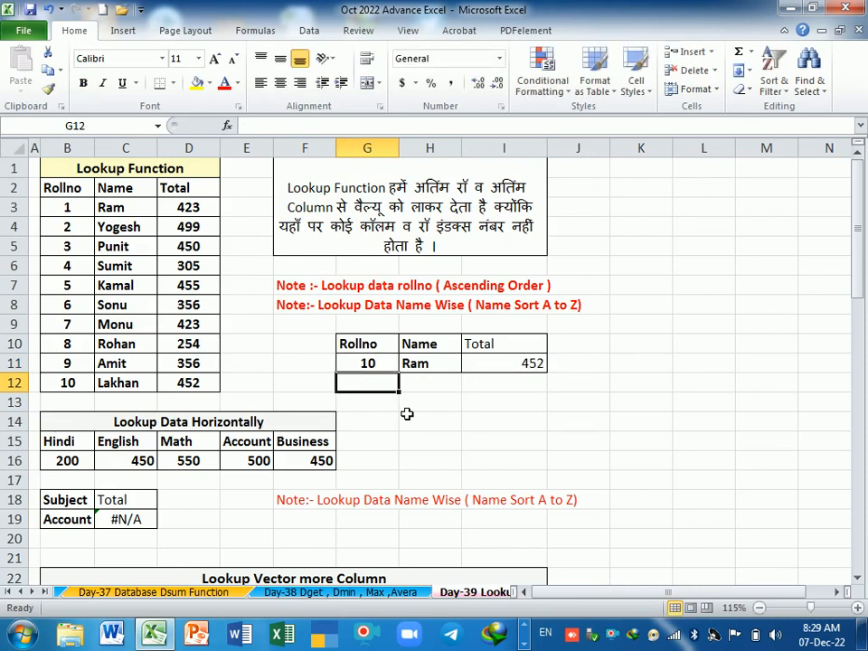
Step: Set the roll number in G11 to 4 and check the returned total against the source record in B6:D6
{"action": "key", "text": "Up"}
{"action": "type", "text": "4"}
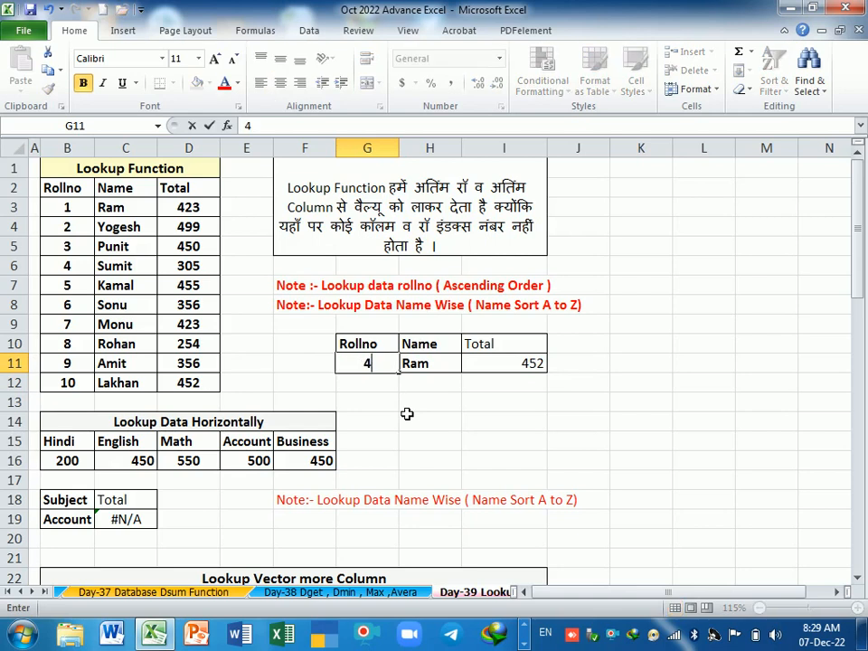
{"action": "key", "text": "Return"}
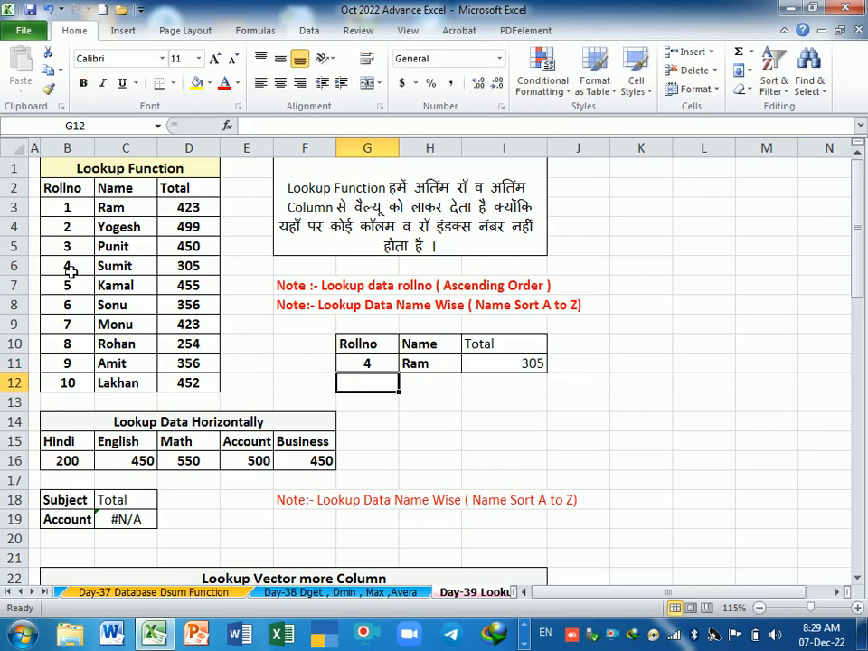
{"action": "left_click_drag", "start_coordinate": [62, 268], "coordinate": [191, 268]}
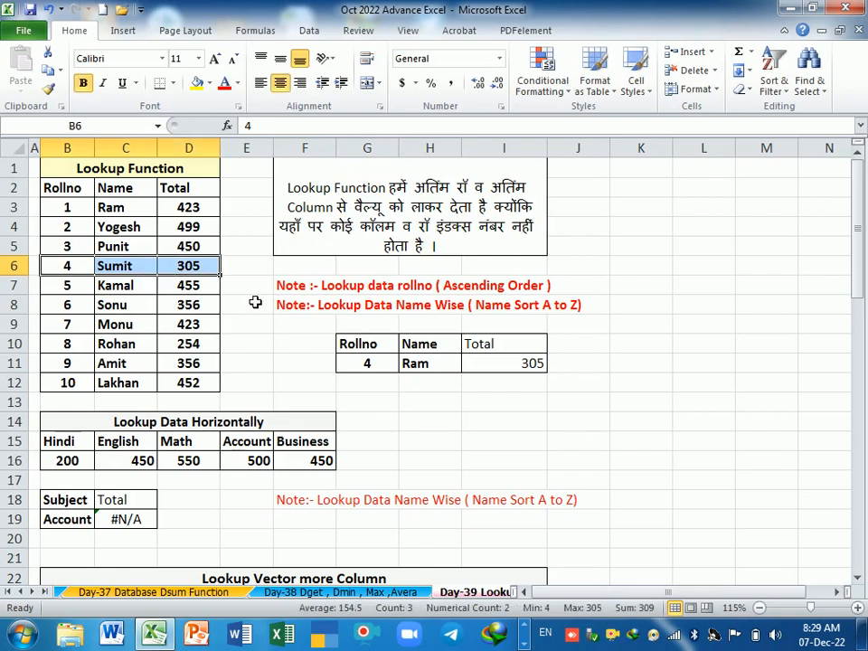
Step: Set the roll number in G11 to 7 and review the LOOKUP formula in I11
{"action": "left_click", "coordinate": [430, 421]}
{"action": "left_click", "coordinate": [381, 365]}
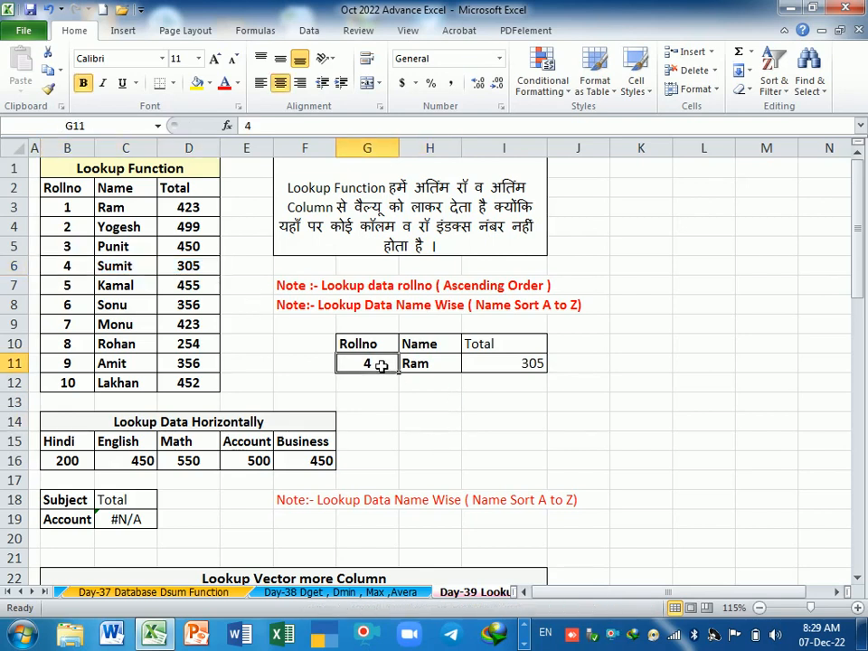
{"action": "type", "text": "7"}
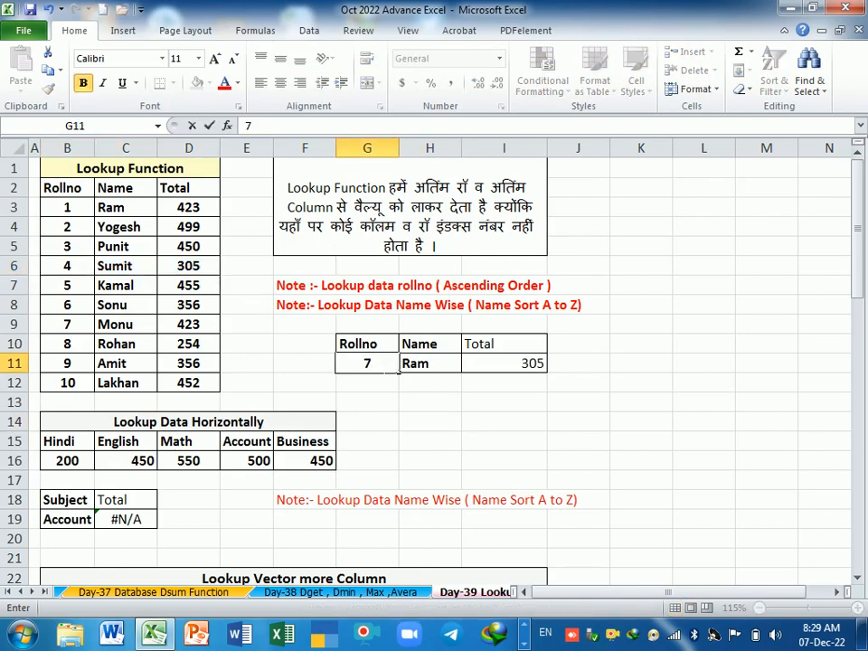
{"action": "key", "text": "Return"}
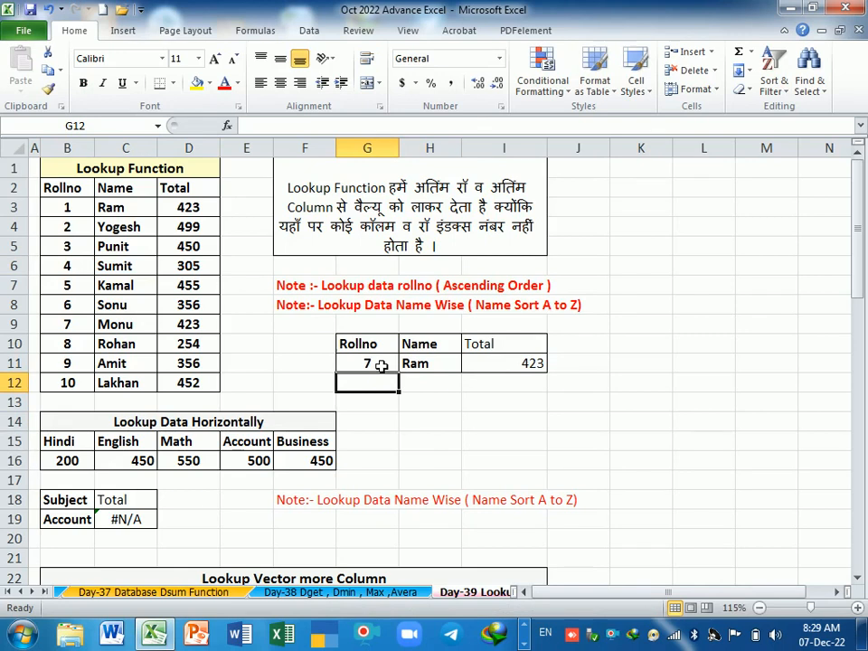
{"action": "left_click", "coordinate": [511, 401]}
{"action": "left_click", "coordinate": [512, 364]}
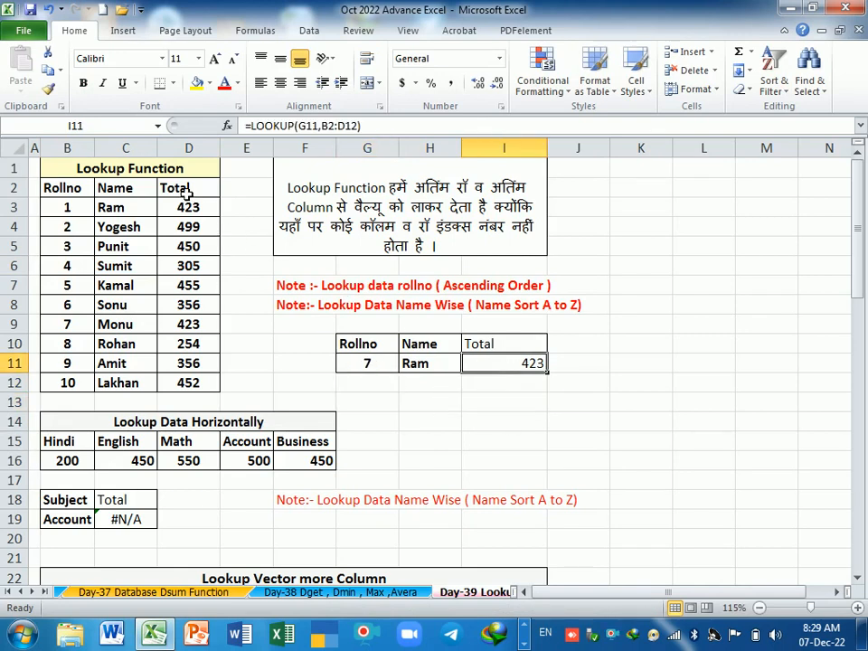
Step: Examine the source table in B2:D12, its Total column and the record for roll number 6
{"action": "left_click_drag", "start_coordinate": [186, 192], "coordinate": [168, 387]}
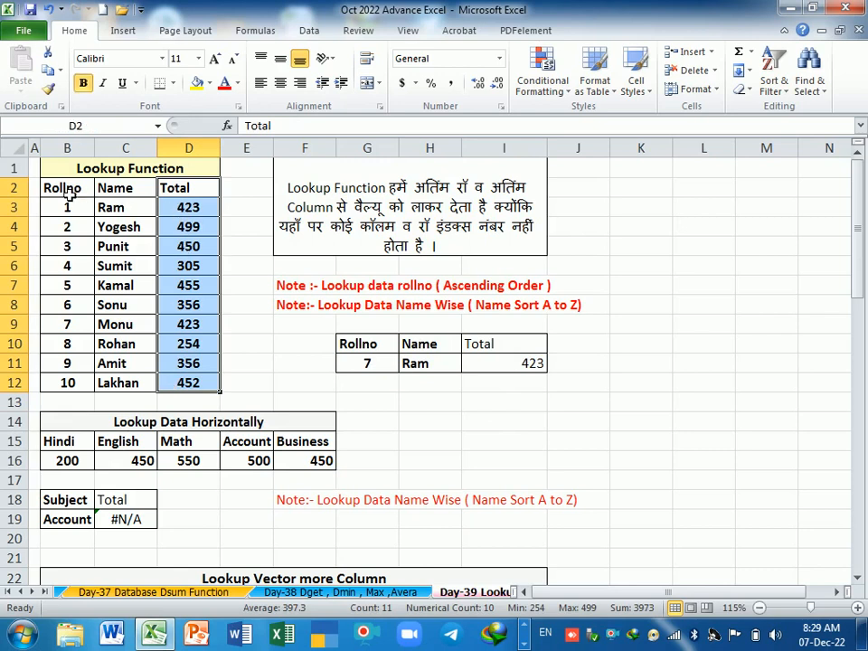
{"action": "left_click_drag", "start_coordinate": [67, 192], "coordinate": [203, 387]}
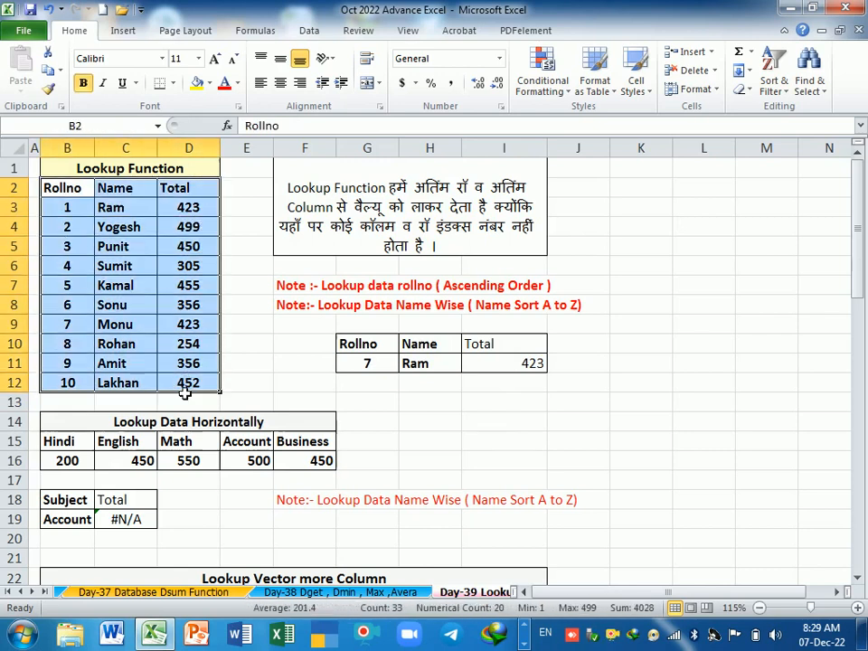
{"action": "left_click", "coordinate": [201, 194]}
{"action": "left_click_drag", "start_coordinate": [204, 204], "coordinate": [204, 385]}
{"action": "left_click", "coordinate": [281, 369]}
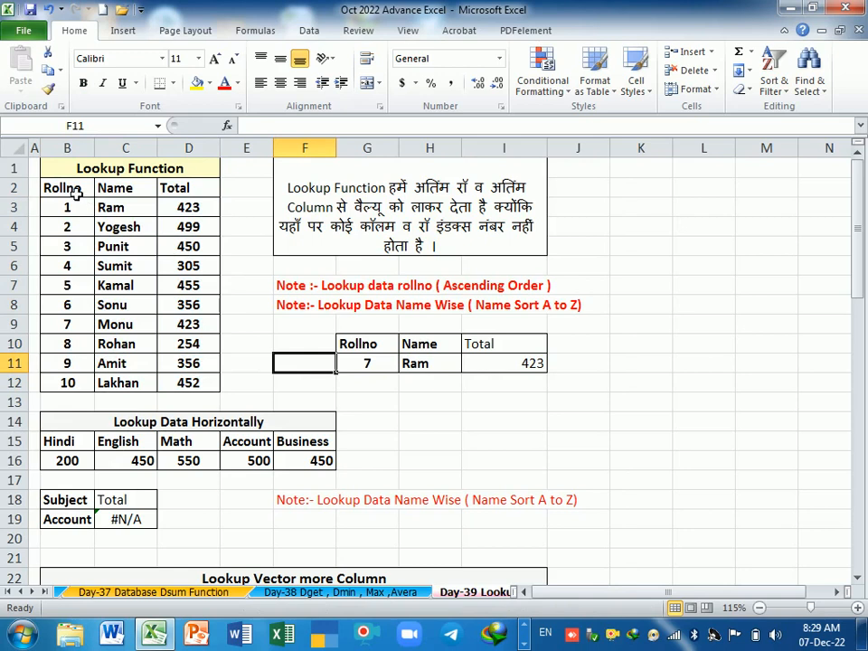
{"action": "left_click_drag", "start_coordinate": [73, 187], "coordinate": [192, 382]}
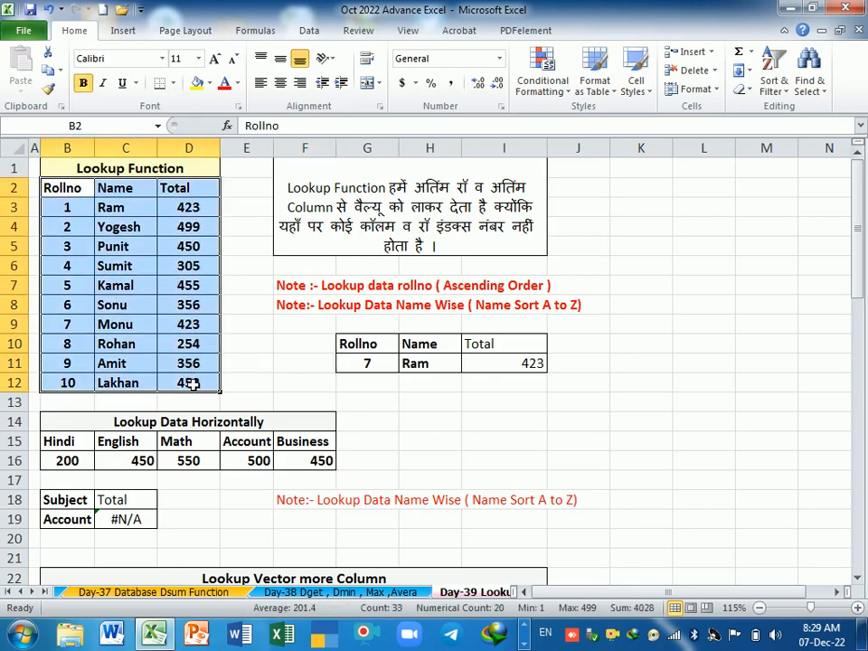
{"action": "left_click", "coordinate": [142, 287]}
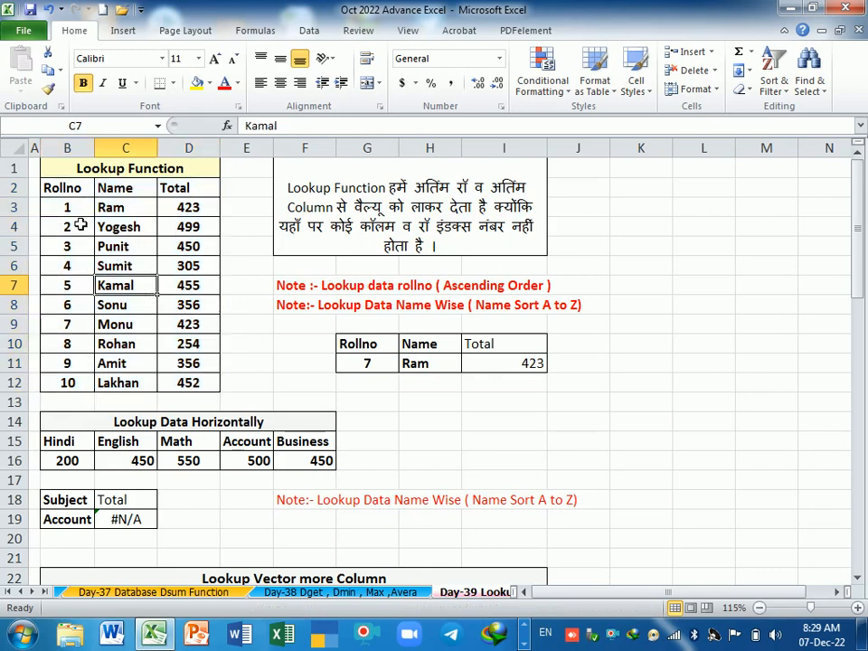
{"action": "left_click", "coordinate": [83, 189]}
{"action": "left_click_drag", "start_coordinate": [105, 200], "coordinate": [176, 381]}
{"action": "left_click", "coordinate": [69, 307]}
{"action": "left_click", "coordinate": [127, 305]}
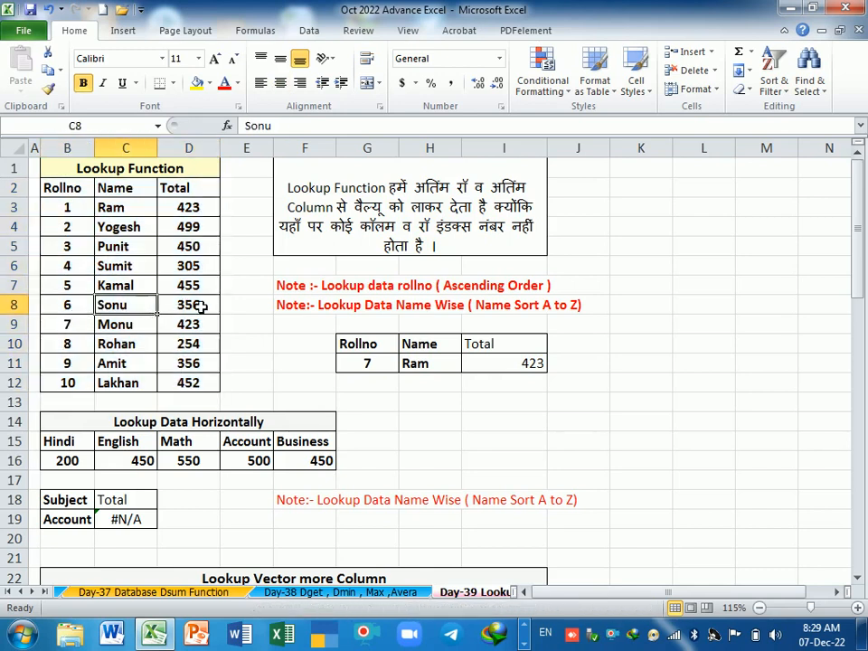
{"action": "left_click", "coordinate": [200, 307]}
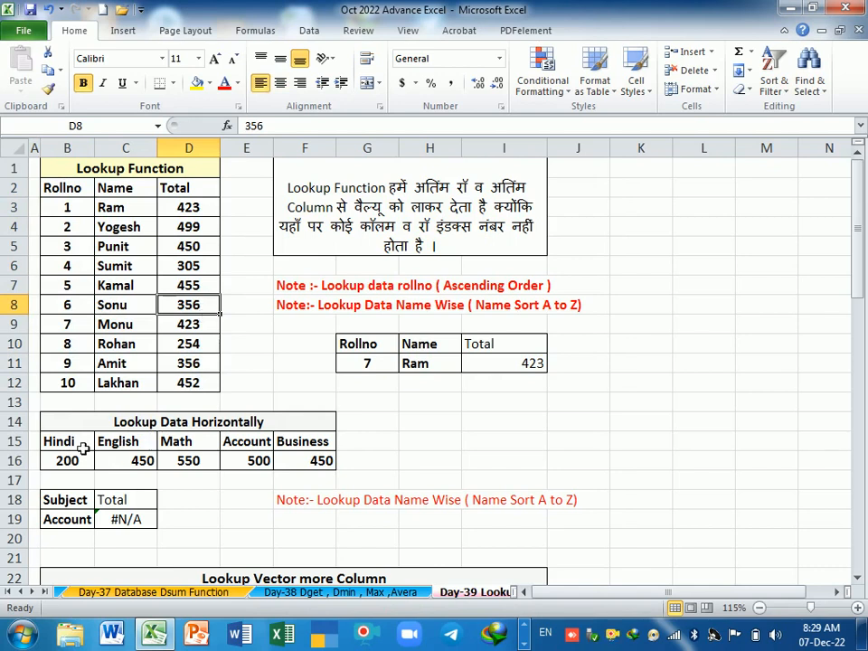
Step: Examine the horizontal subject table in B15:F16, comparing the English heading with the mark below it
{"action": "left_click_drag", "start_coordinate": [63, 445], "coordinate": [315, 461]}
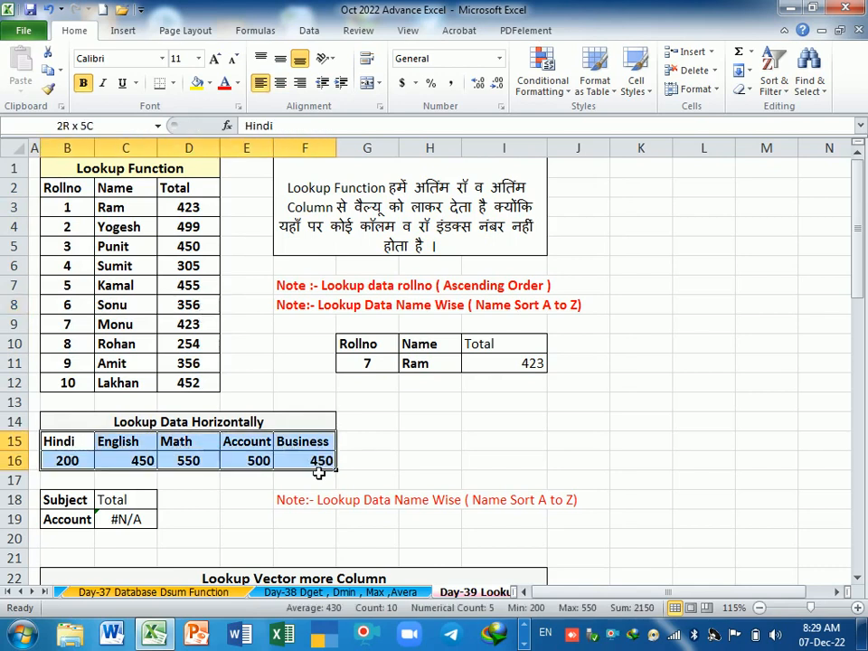
{"action": "left_click", "coordinate": [124, 443]}
{"action": "left_click", "coordinate": [128, 462]}
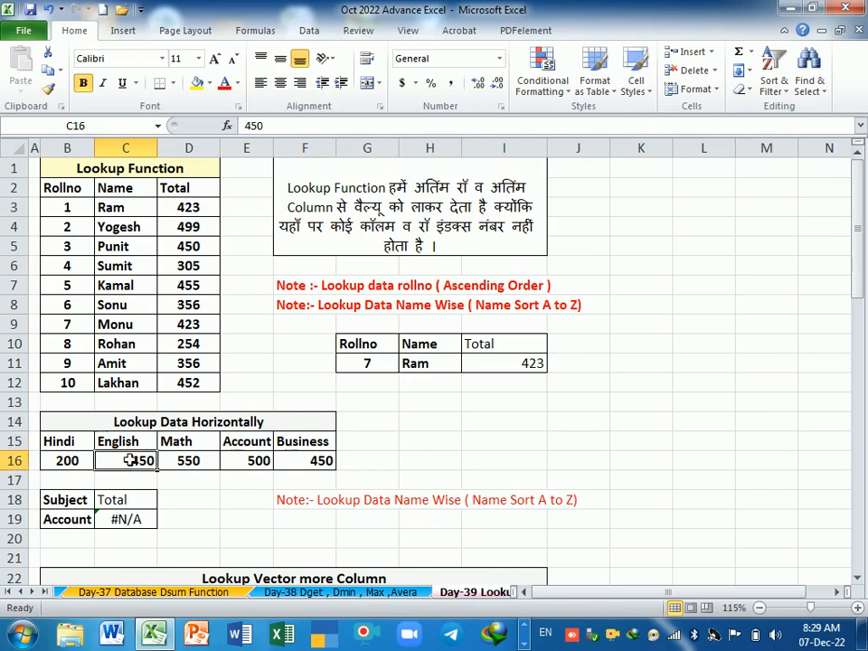
{"action": "left_click", "coordinate": [125, 442]}
{"action": "left_click", "coordinate": [127, 461]}
{"action": "left_click", "coordinate": [131, 443]}
{"action": "left_click", "coordinate": [130, 461]}
{"action": "left_click", "coordinate": [430, 405]}
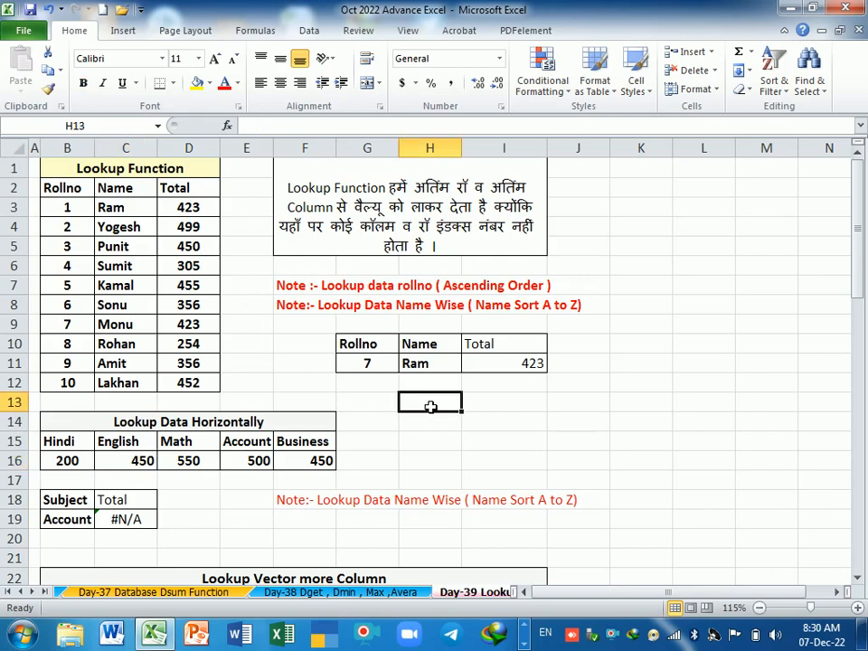
Step: Fill the Total heading from I10 into J10
{"action": "left_click", "coordinate": [586, 352]}
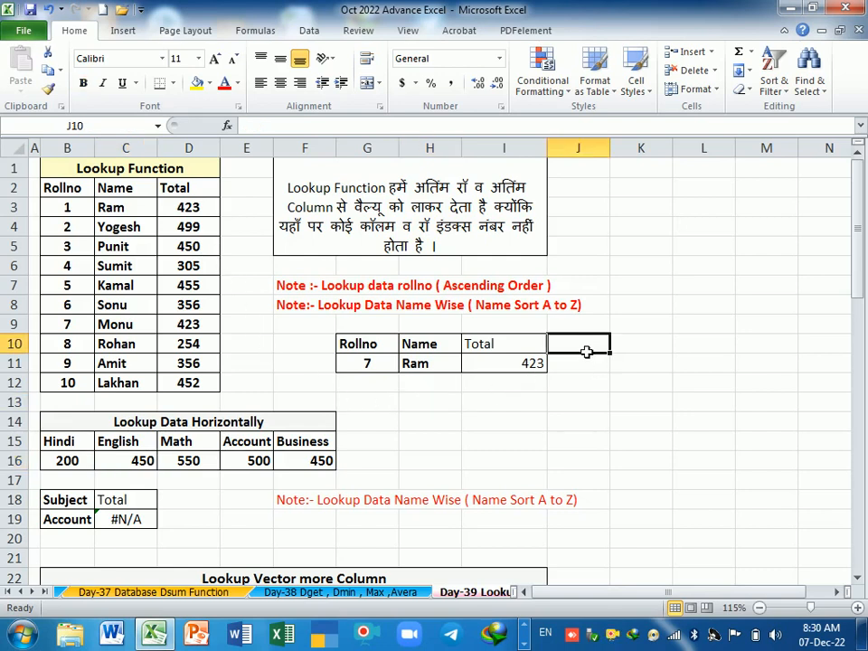
{"action": "key", "text": "ctrl+r"}
{"action": "left_click", "coordinate": [583, 409]}
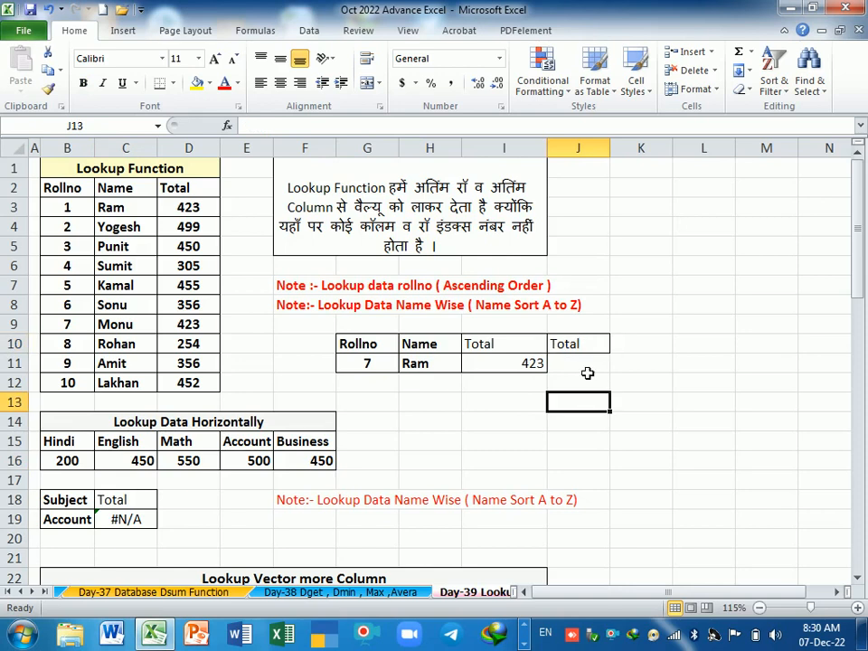
Step: Enter a LOOKUP formula in J11 with H11 as the lookup value and C2:D12 as the array
{"action": "left_click", "coordinate": [588, 372]}
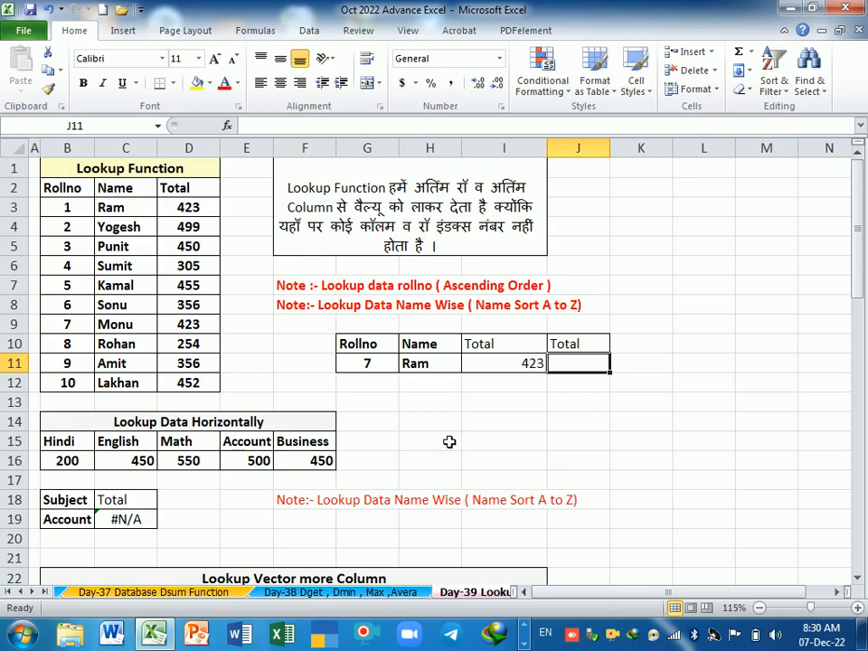
{"action": "type", "text": "="}
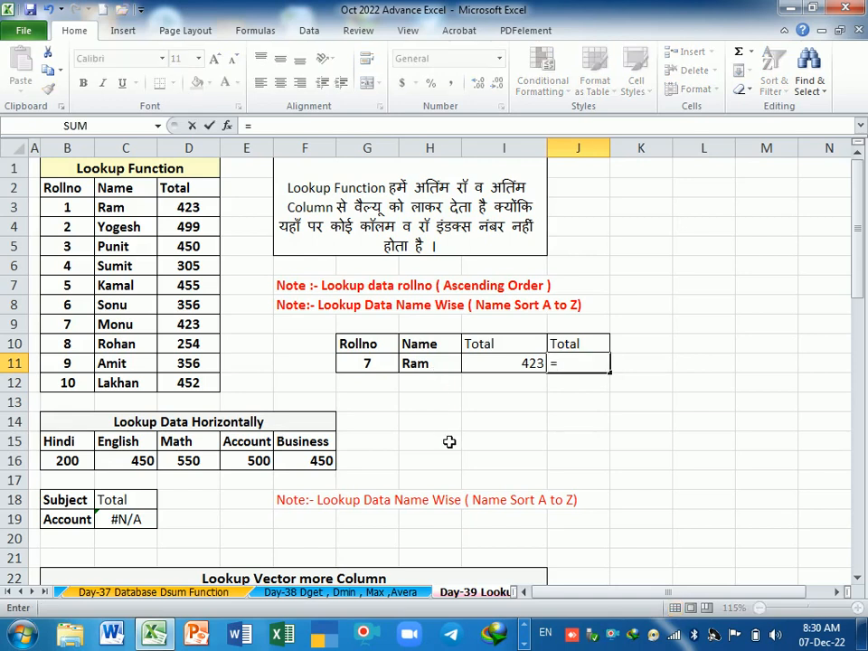
{"action": "type", "text": "lookup"}
{"action": "key", "text": "Tab"}
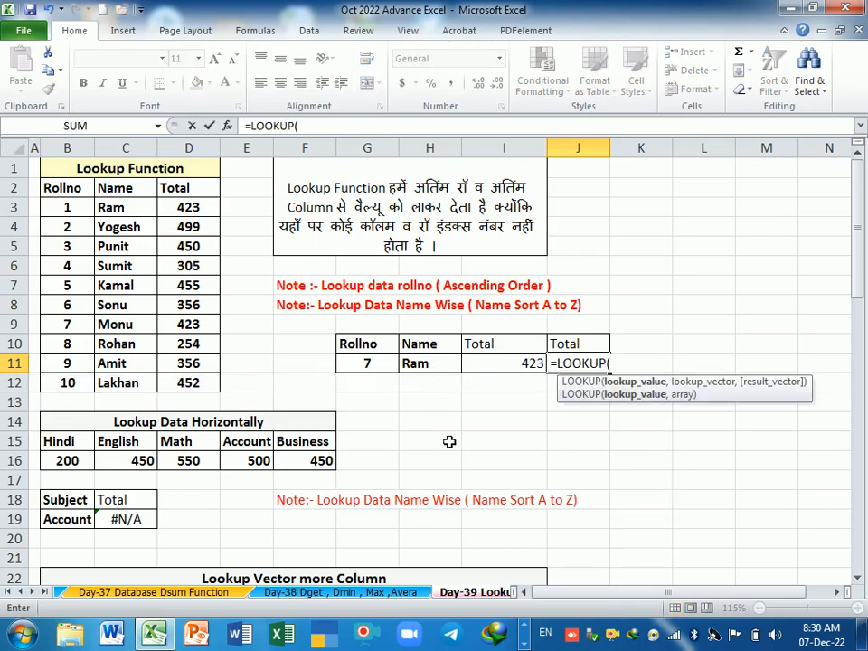
{"action": "left_click", "coordinate": [440, 370]}
{"action": "type", "text": ","}
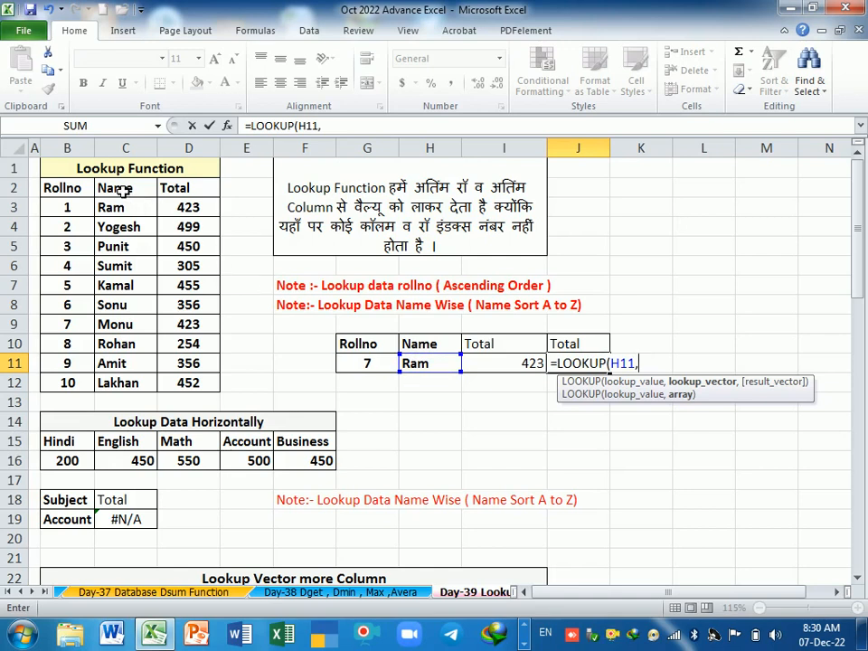
{"action": "left_click_drag", "start_coordinate": [123, 188], "coordinate": [188, 383]}
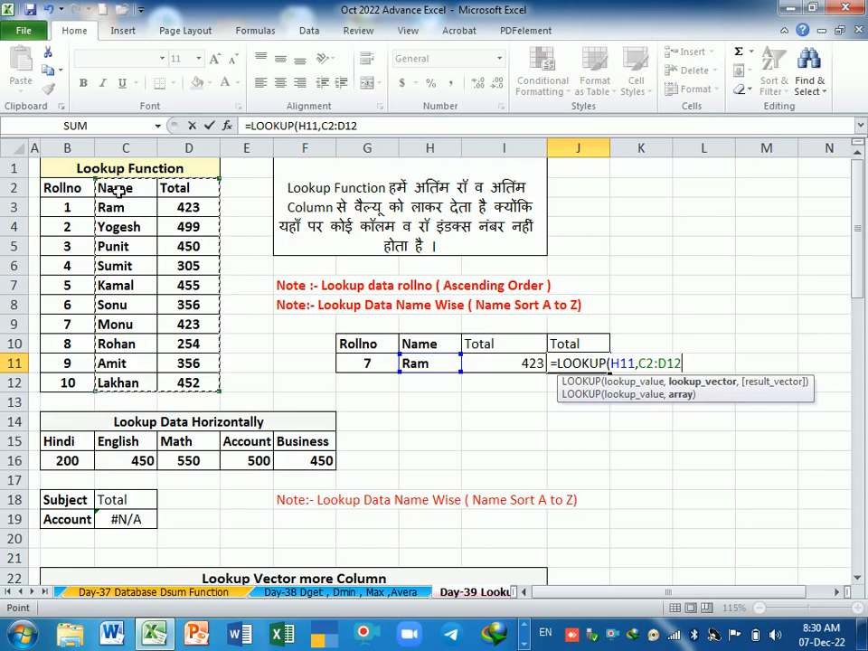
{"action": "left_click_drag", "start_coordinate": [117, 190], "coordinate": [182, 392]}
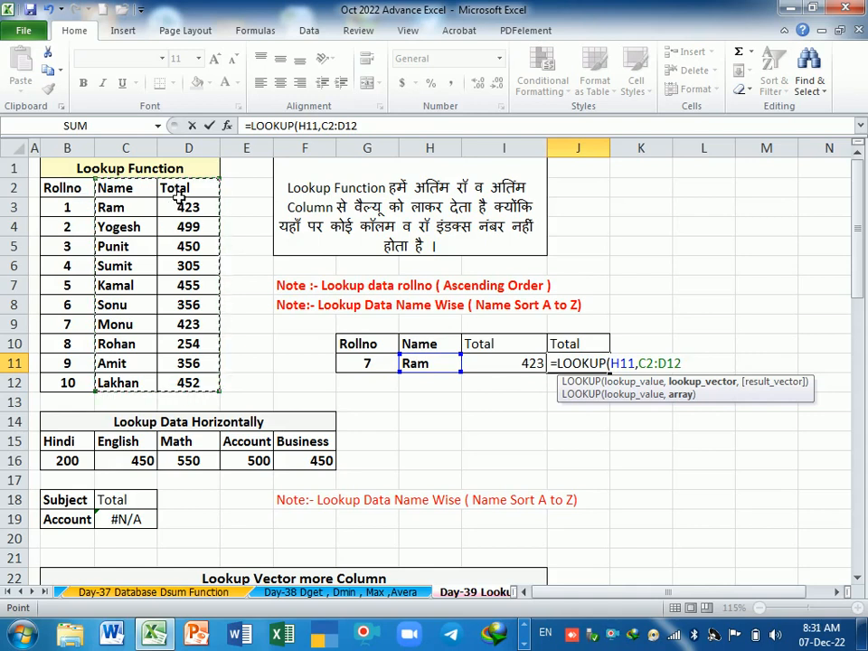
{"action": "key", "text": "Return"}
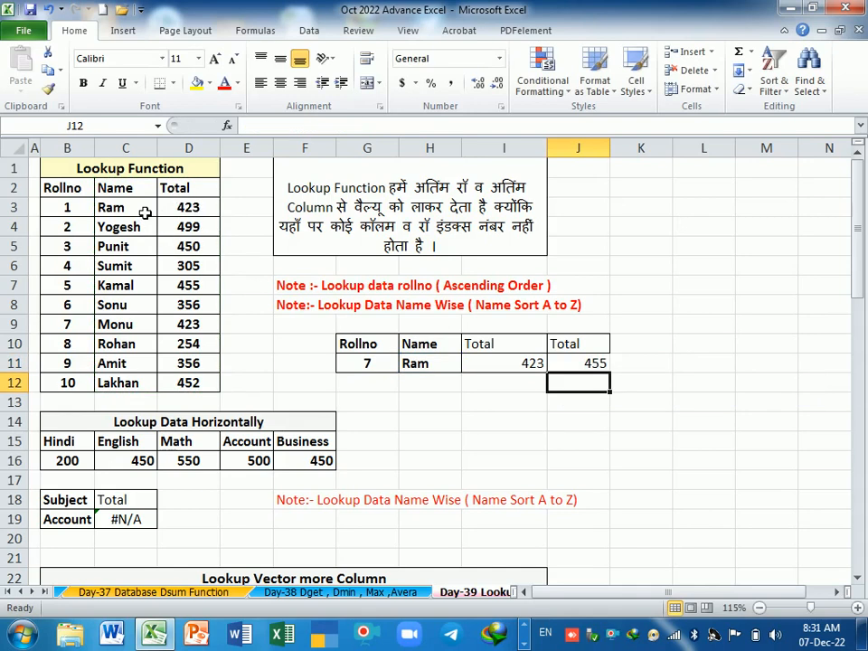
Step: Compare the J11 result with the record in C3:D3 and test the formula by copying the name from C8 into H11
{"action": "left_click_drag", "start_coordinate": [149, 209], "coordinate": [172, 211]}
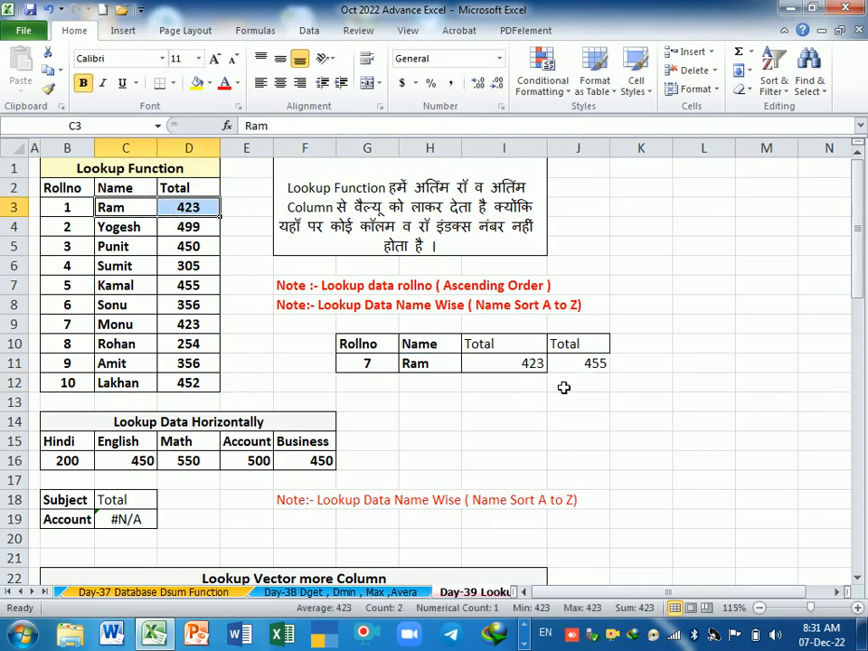
{"action": "left_click", "coordinate": [577, 369]}
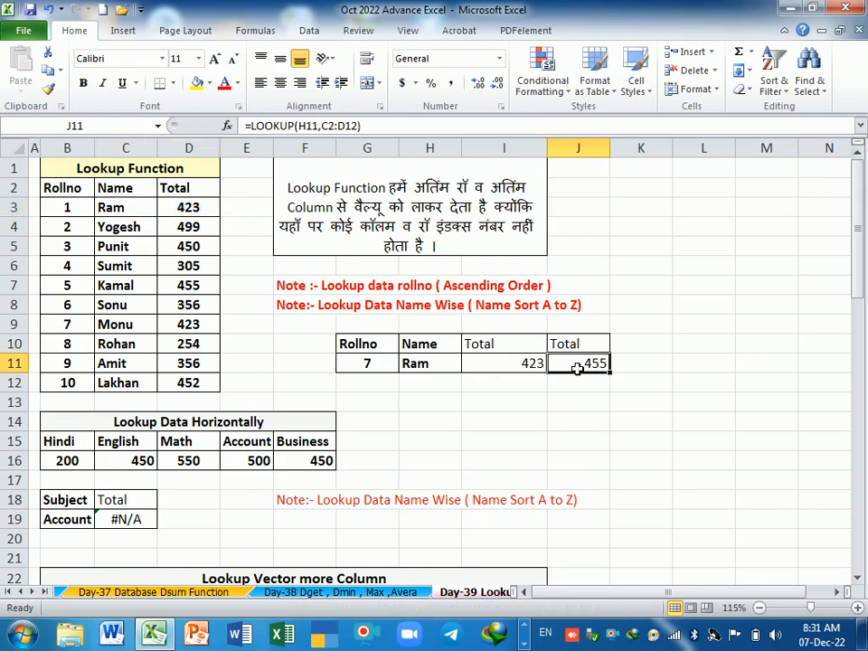
{"action": "left_click", "coordinate": [131, 309]}
{"action": "key", "text": "ctrl+c"}
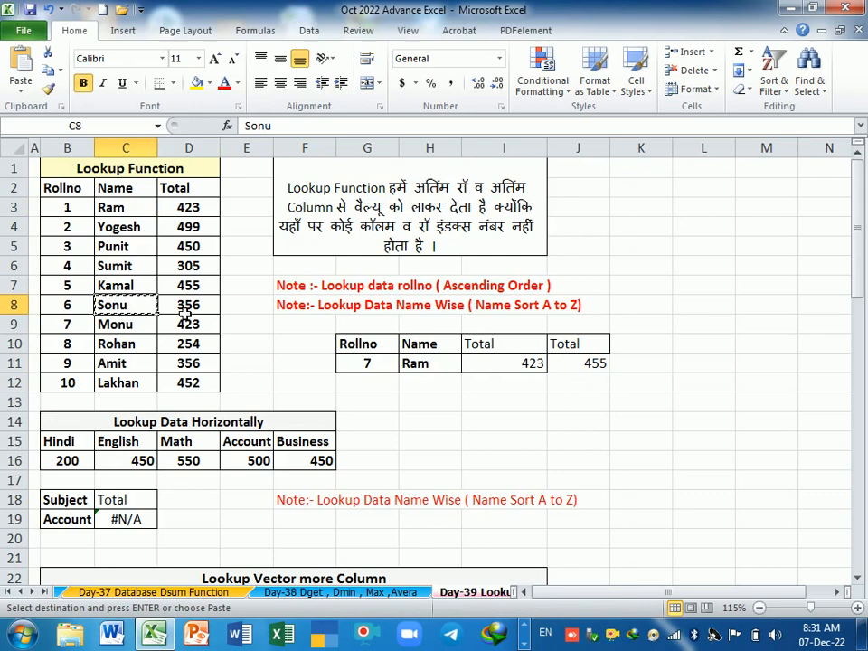
{"action": "left_click", "coordinate": [419, 362]}
{"action": "key", "text": "Return"}
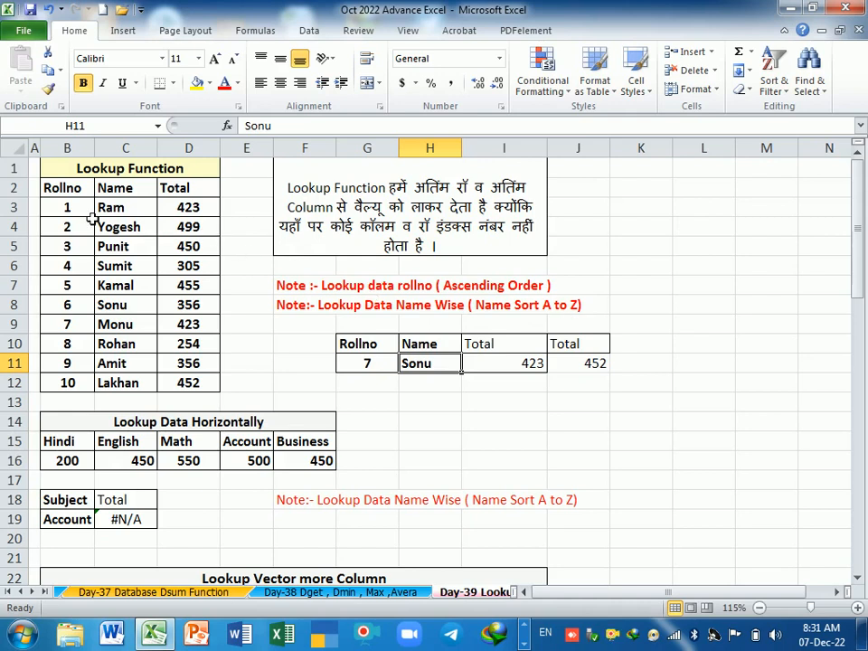
Step: Set the roll number in G11 to 5 and review the name-based LOOKUP formula in J11
{"action": "left_click_drag", "start_coordinate": [70, 207], "coordinate": [75, 384]}
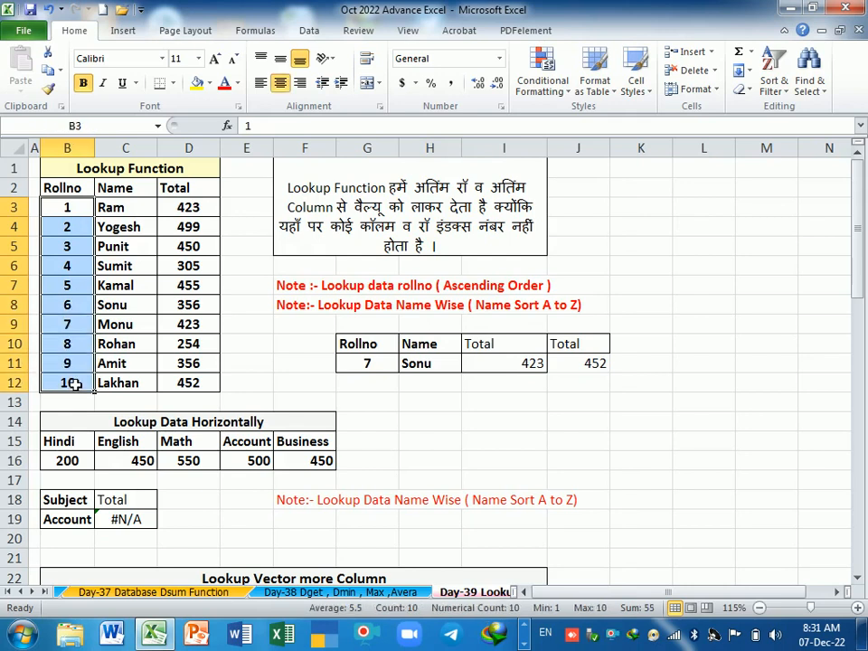
{"action": "left_click", "coordinate": [441, 403]}
{"action": "left_click", "coordinate": [422, 366]}
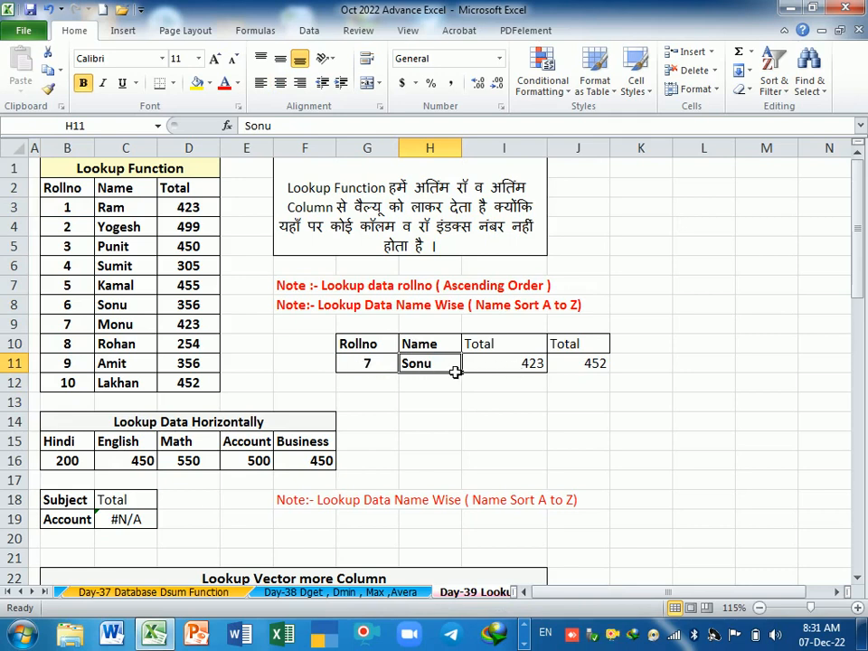
{"action": "left_click", "coordinate": [442, 401]}
{"action": "left_click", "coordinate": [441, 365]}
{"action": "left_click", "coordinate": [374, 367]}
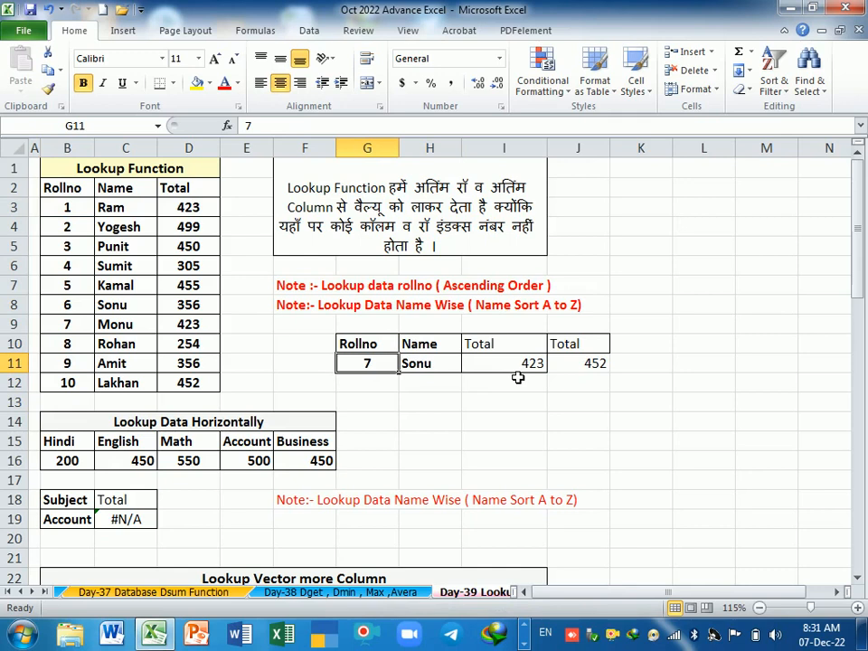
{"action": "type", "text": "5"}
{"action": "key", "text": "Return"}
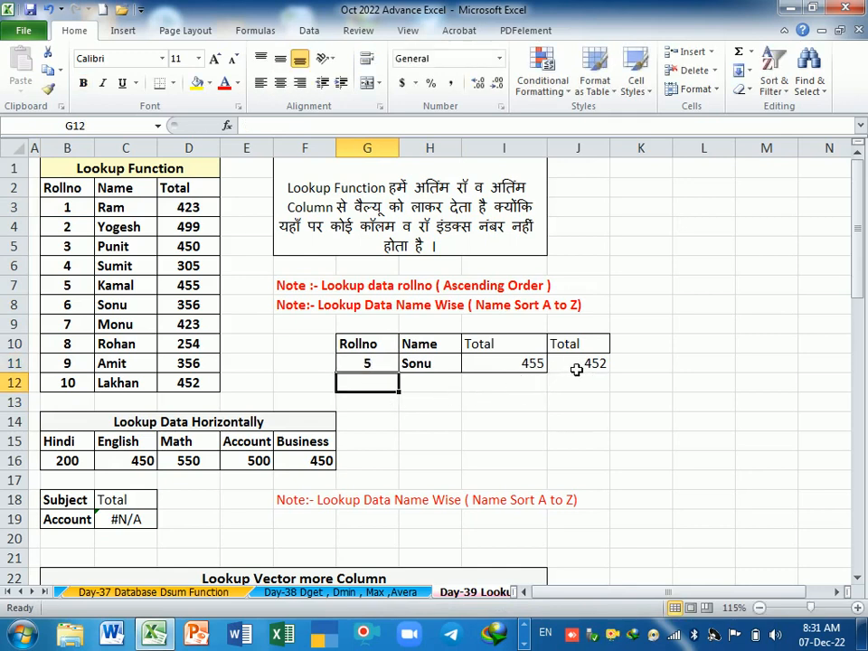
{"action": "double_click", "coordinate": [573, 363]}
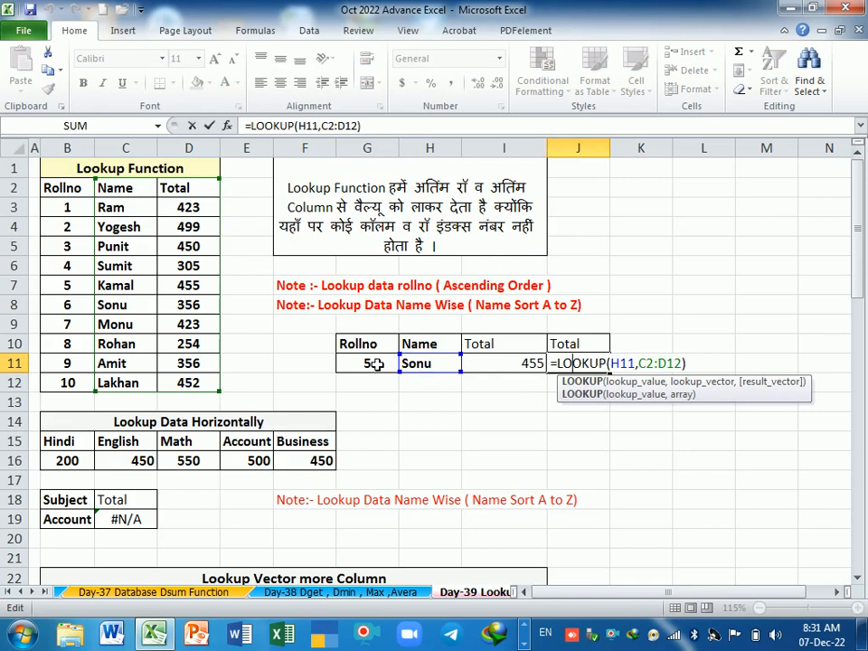
{"action": "key", "text": "Return"}
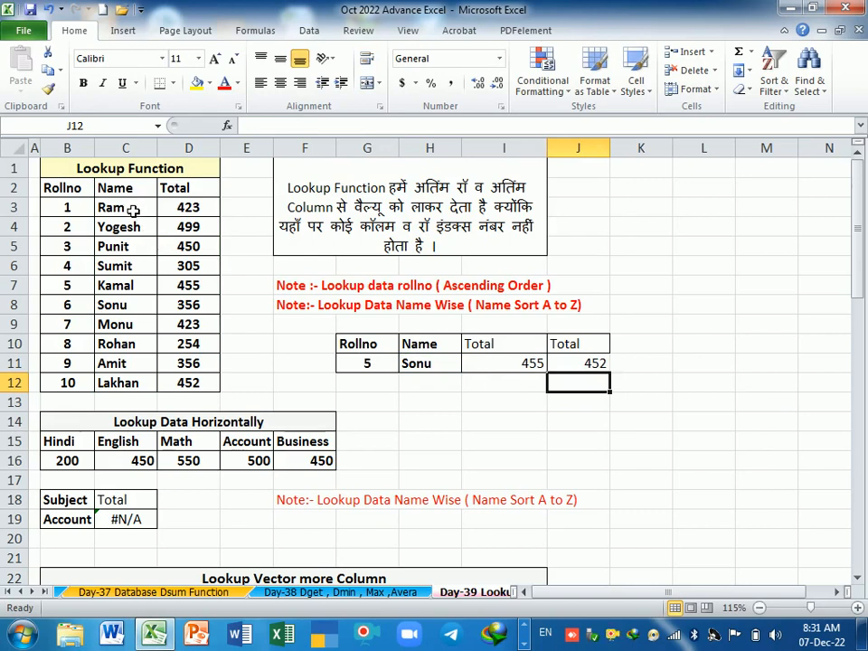
Step: Try sorting the names in C3:C12 from A to Z with the selection expanded, and undo the sort
{"action": "left_click_drag", "start_coordinate": [136, 207], "coordinate": [136, 384]}
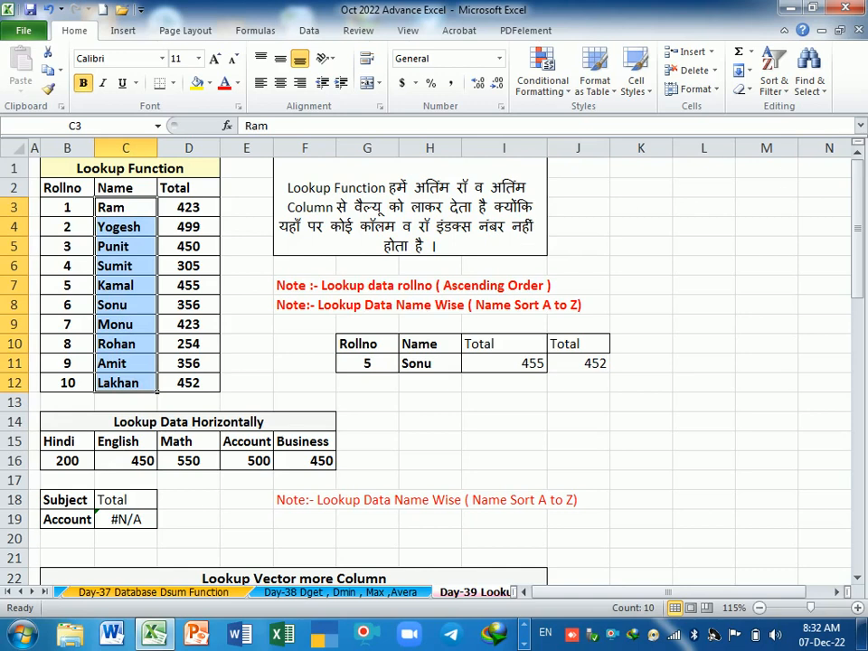
{"action": "left_click", "coordinate": [783, 90]}
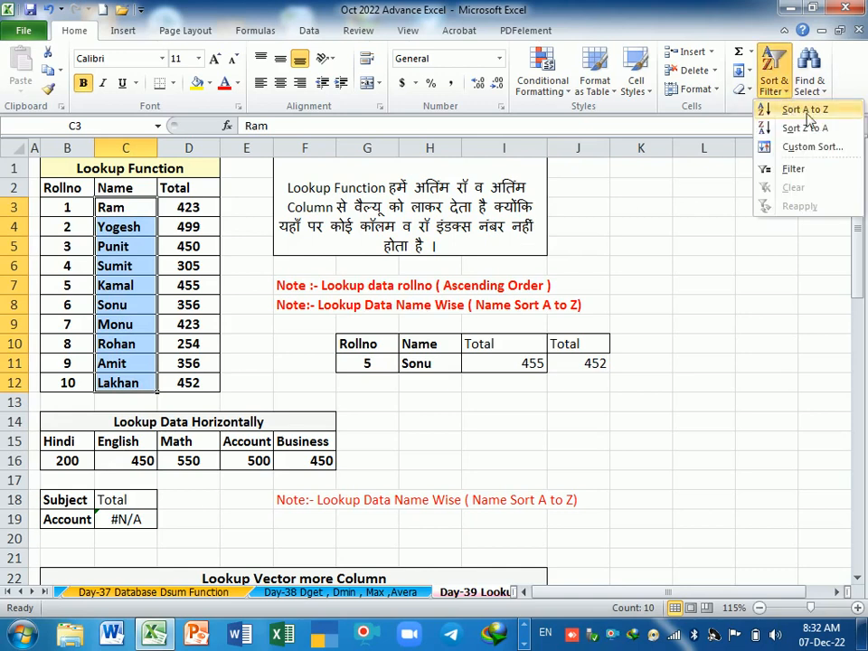
{"action": "left_click", "coordinate": [818, 113]}
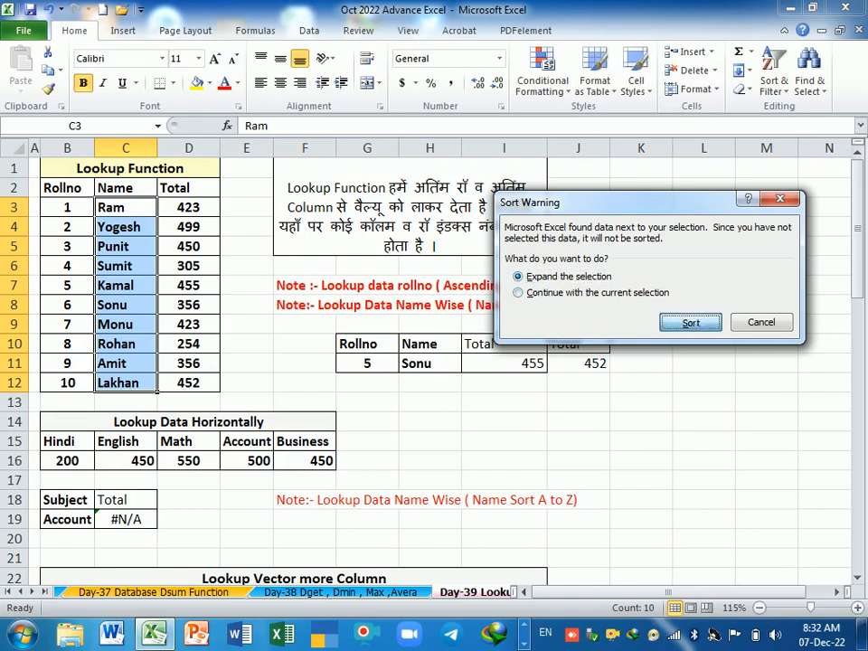
{"action": "left_click", "coordinate": [690, 322]}
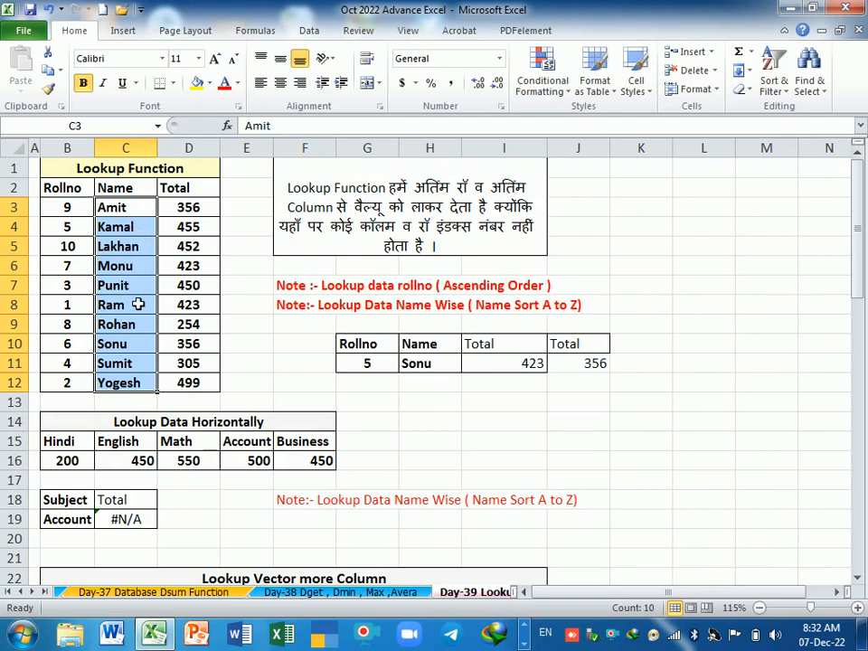
{"action": "left_click", "coordinate": [133, 214]}
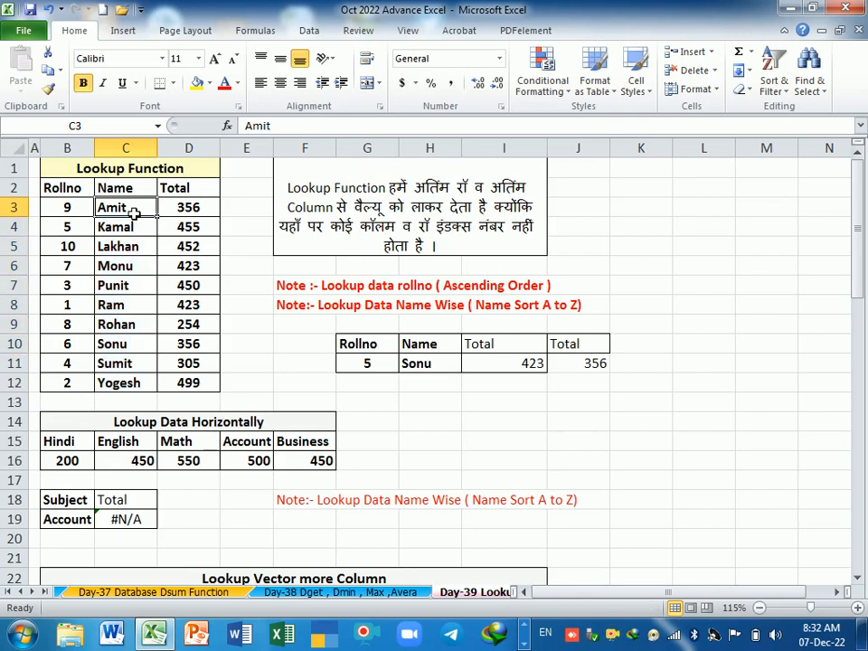
{"action": "key", "text": "ctrl+z"}
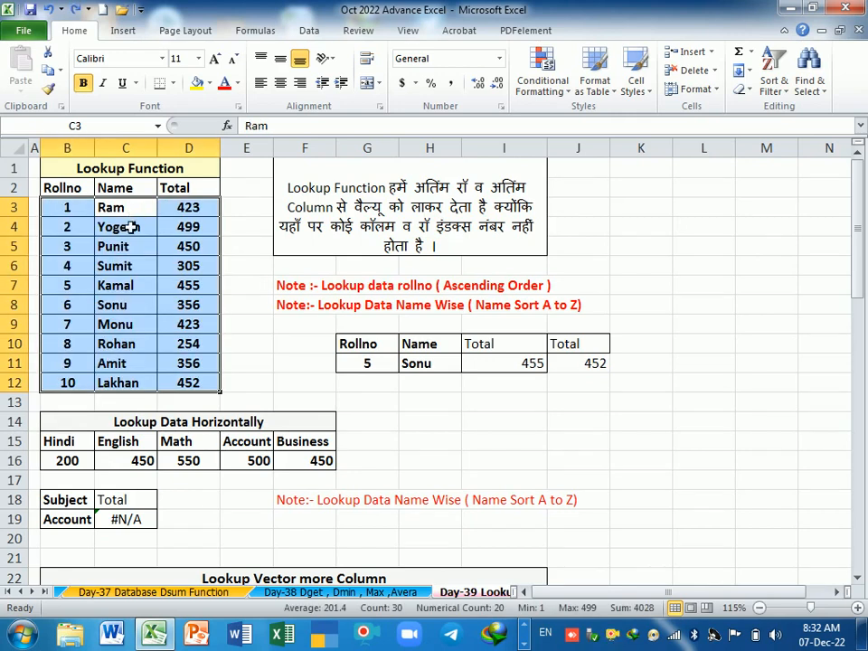
Step: Try sorting C3:C12 from A to Z while continuing with only the current selection, and undo the sort
{"action": "left_click_drag", "start_coordinate": [132, 243], "coordinate": [132, 387]}
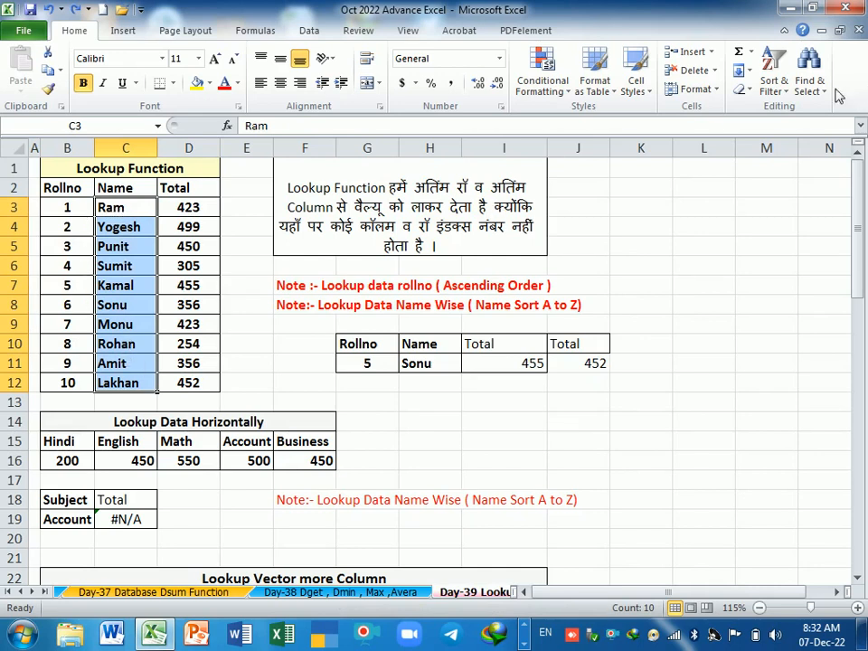
{"action": "left_click", "coordinate": [773, 83]}
{"action": "left_click", "coordinate": [786, 108]}
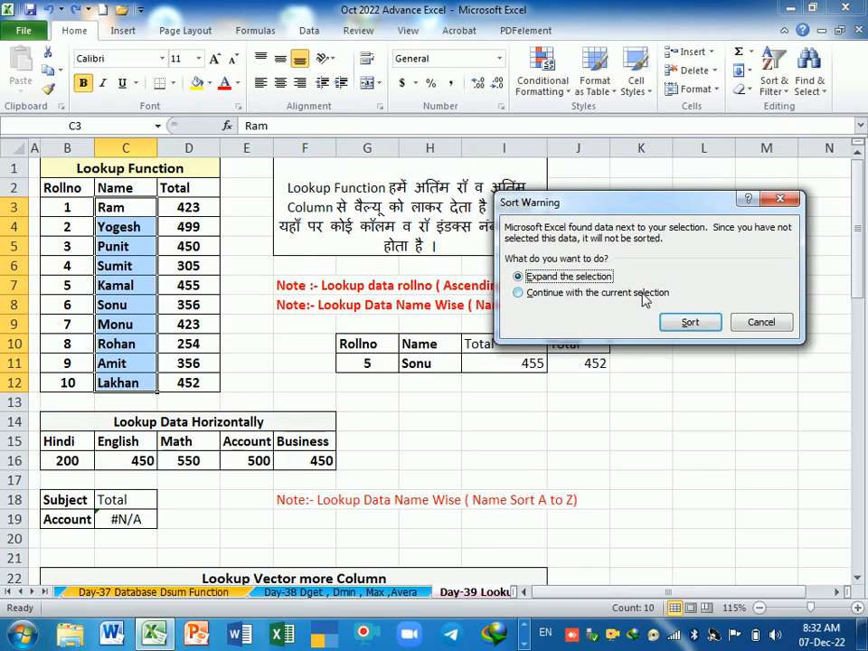
{"action": "left_click", "coordinate": [519, 294]}
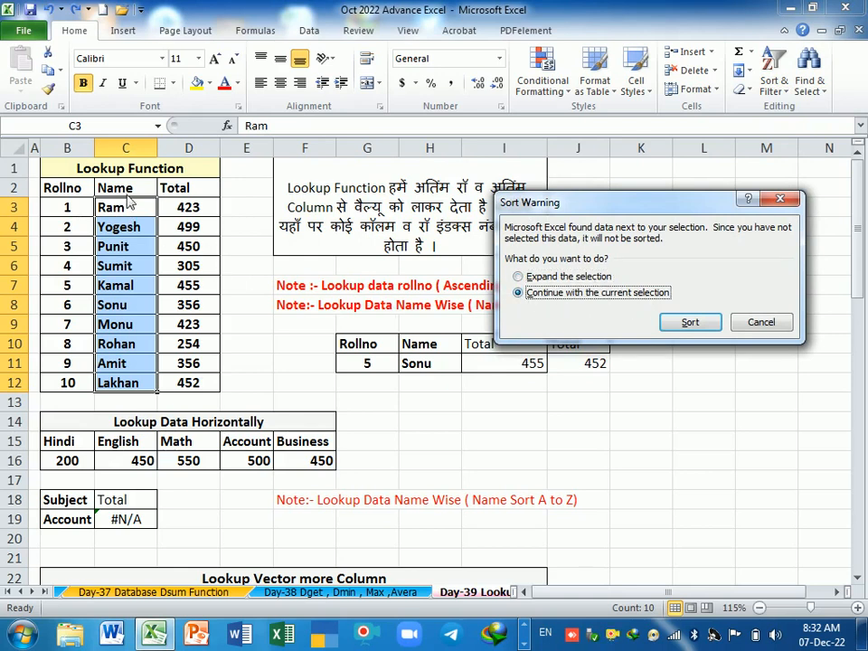
{"action": "left_click", "coordinate": [688, 323]}
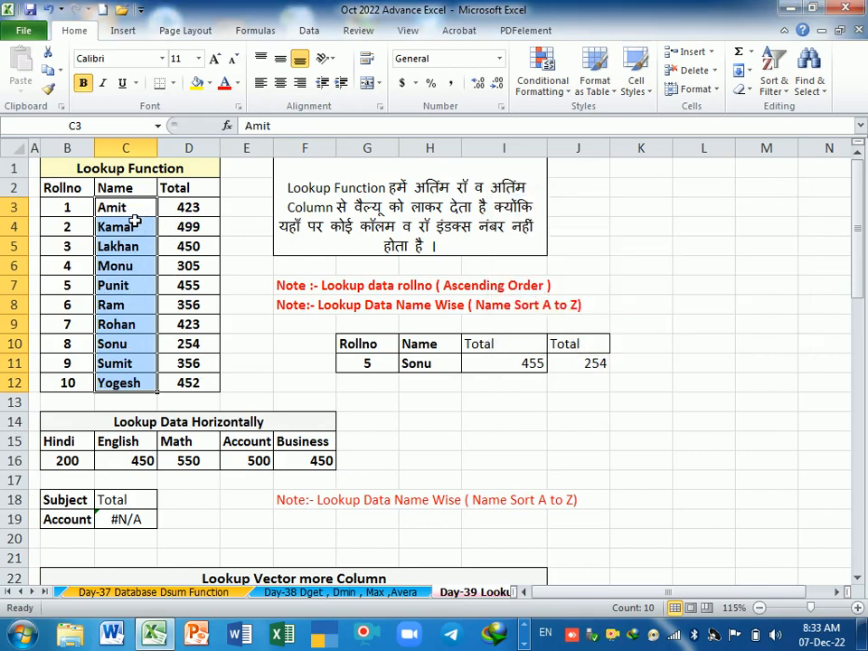
{"action": "key", "text": "ctrl+z"}
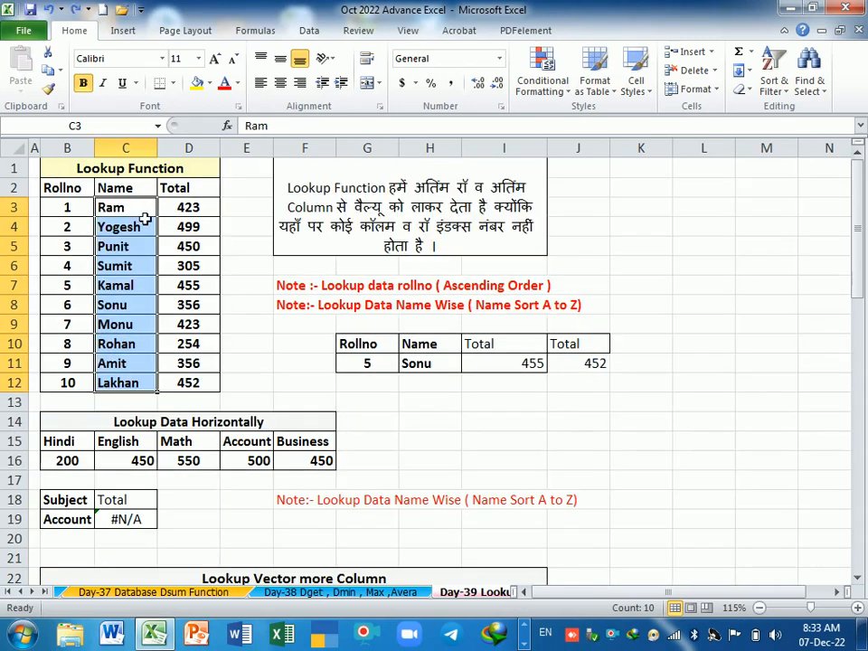
Step: Sort the names in C3:C12 from A to Z, expanding the selection to include roll numbers and totals
{"action": "left_click_drag", "start_coordinate": [190, 210], "coordinate": [208, 387]}
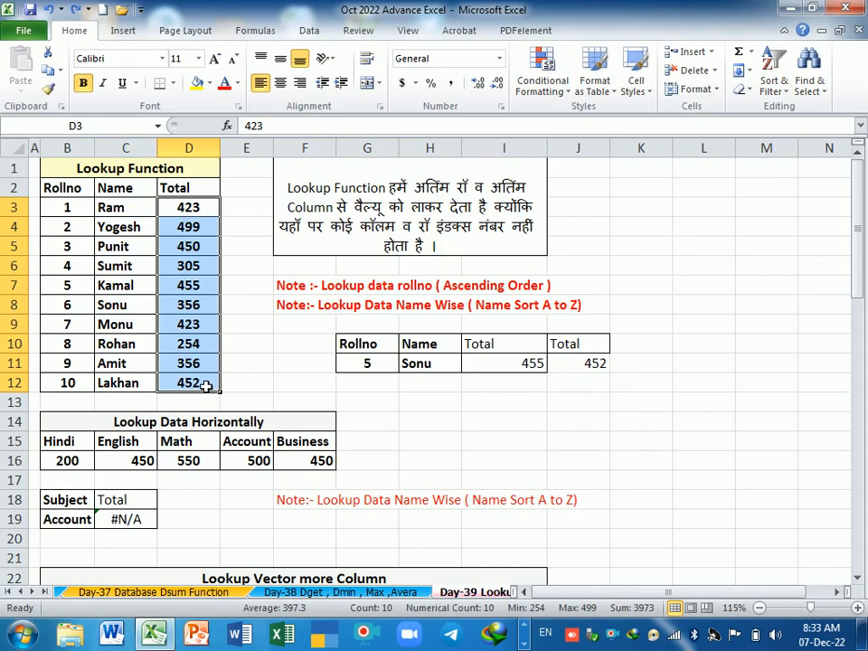
{"action": "left_click_drag", "start_coordinate": [126, 209], "coordinate": [145, 383]}
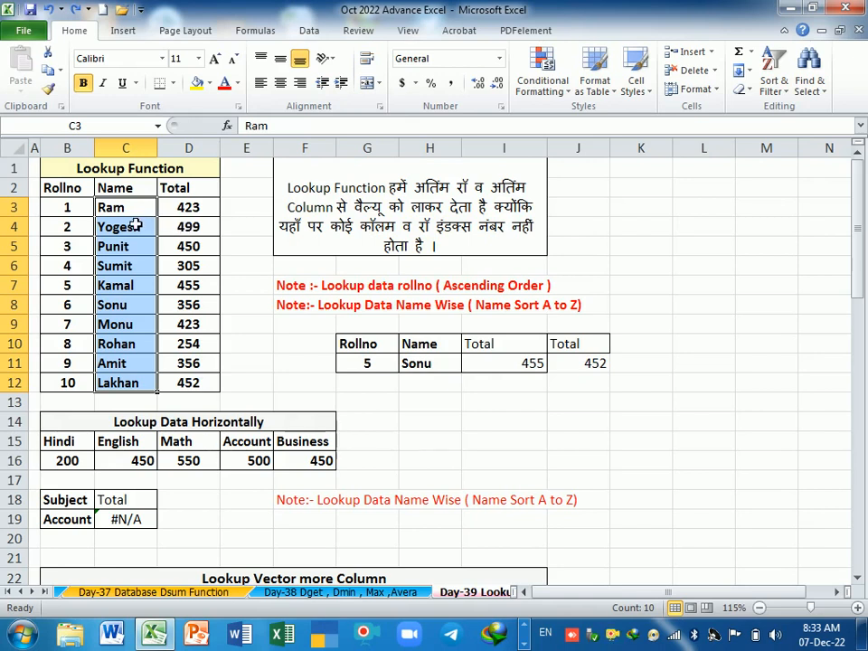
{"action": "left_click_drag", "start_coordinate": [135, 210], "coordinate": [189, 216]}
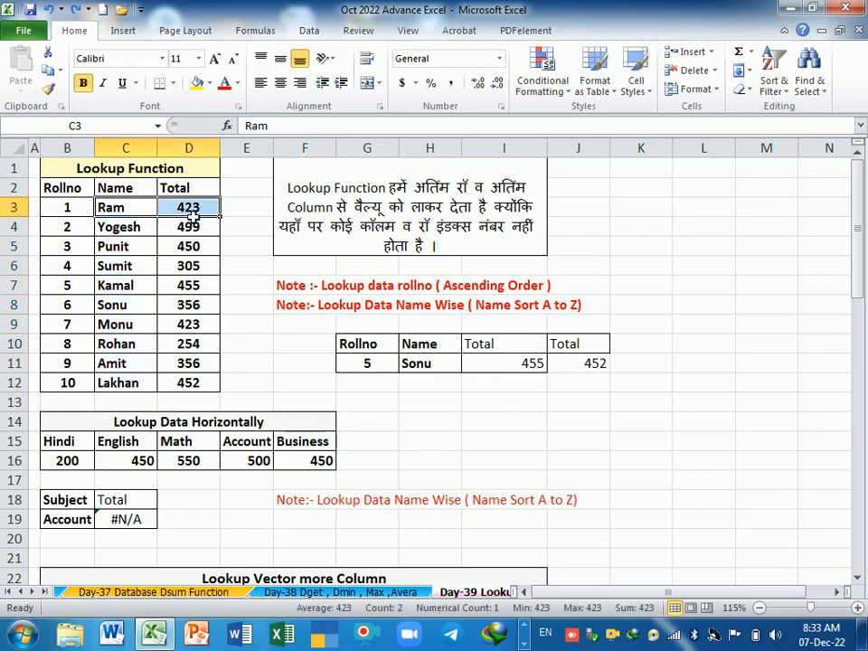
{"action": "left_click", "coordinate": [127, 214]}
{"action": "left_click_drag", "start_coordinate": [133, 222], "coordinate": [136, 386]}
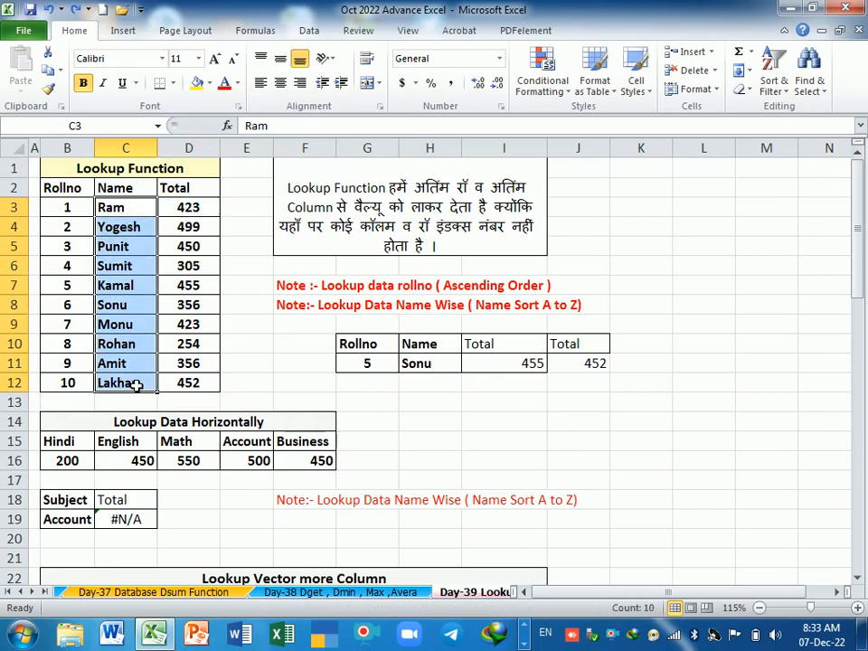
{"action": "left_click", "coordinate": [809, 81]}
{"action": "left_click", "coordinate": [774, 86]}
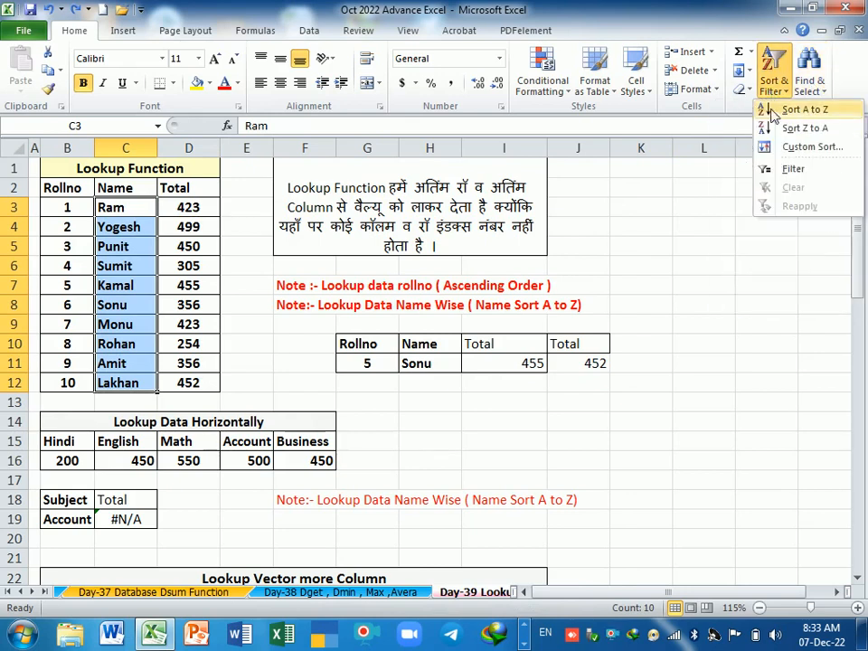
{"action": "left_click", "coordinate": [785, 111]}
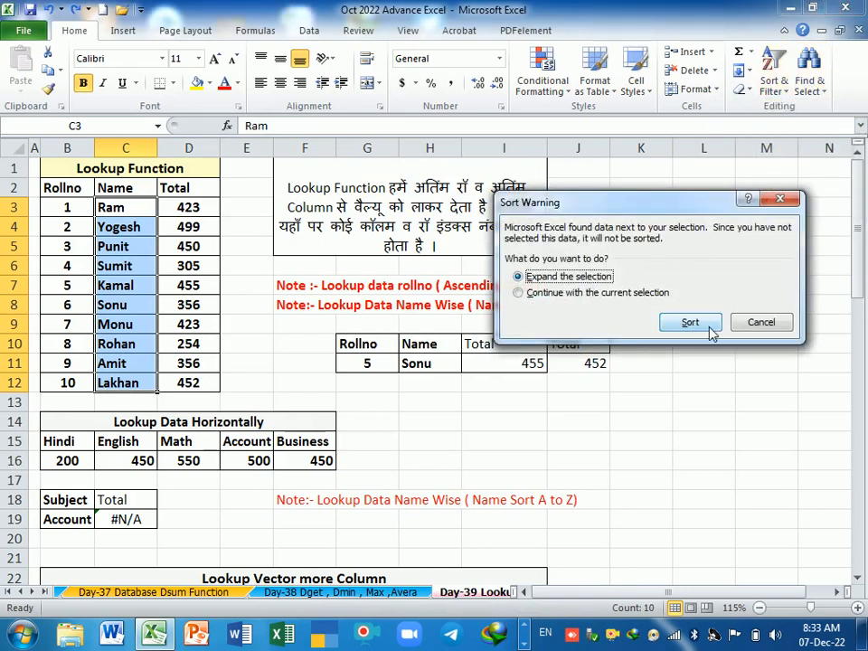
{"action": "left_click", "coordinate": [705, 325]}
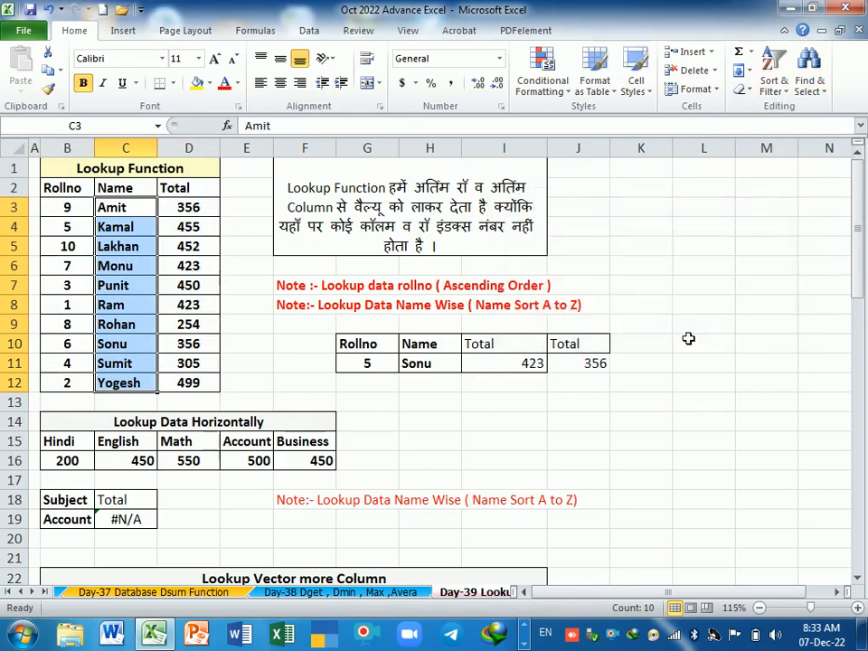
Step: Check the record in B8:D8 and compare the J11 lookup result with the total in D10
{"action": "left_click", "coordinate": [92, 310]}
{"action": "left_click_drag", "start_coordinate": [93, 311], "coordinate": [217, 310]}
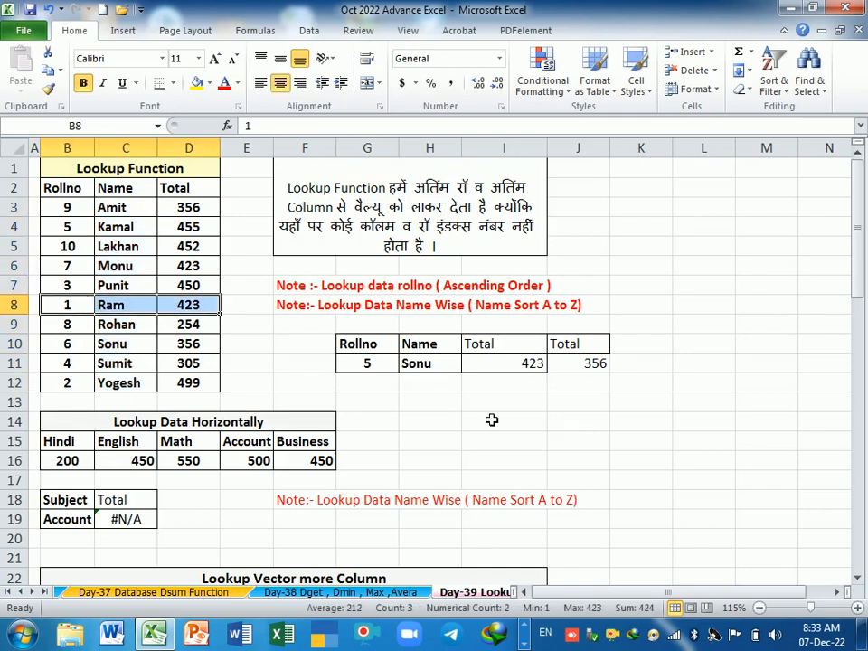
{"action": "left_click", "coordinate": [521, 420]}
{"action": "left_click", "coordinate": [581, 365]}
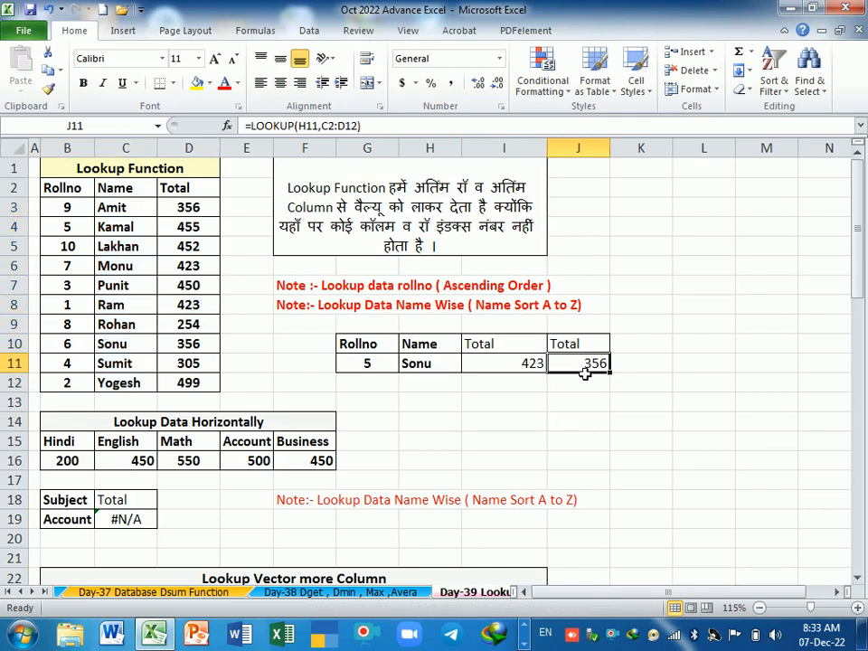
{"action": "left_click", "coordinate": [188, 345]}
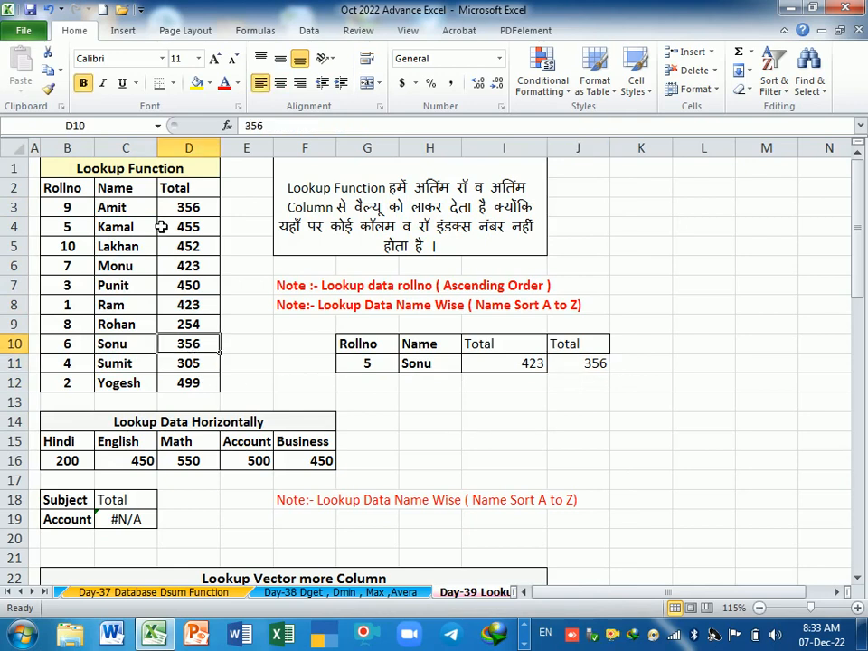
Step: Try the name lookup by copying the name from C3 into H11 and checking the result in J11
{"action": "left_click", "coordinate": [136, 210]}
{"action": "key", "text": "ctrl+c"}
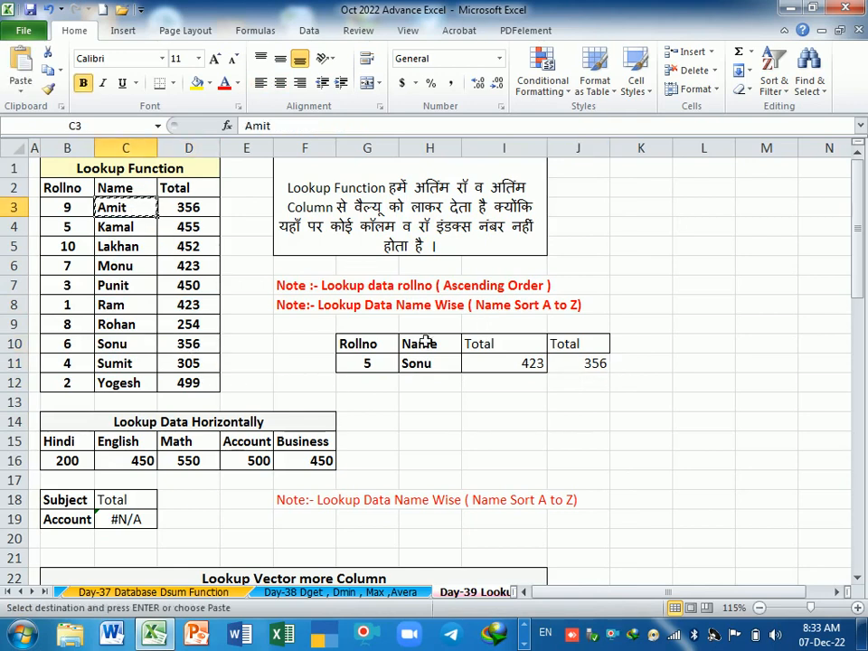
{"action": "left_click", "coordinate": [421, 366]}
{"action": "key", "text": "Return"}
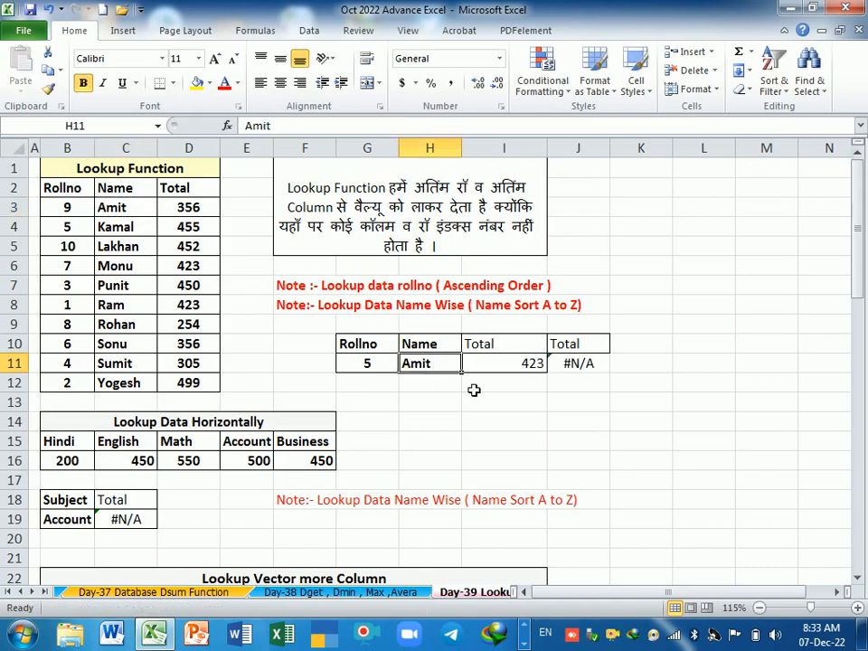
{"action": "left_click", "coordinate": [455, 430]}
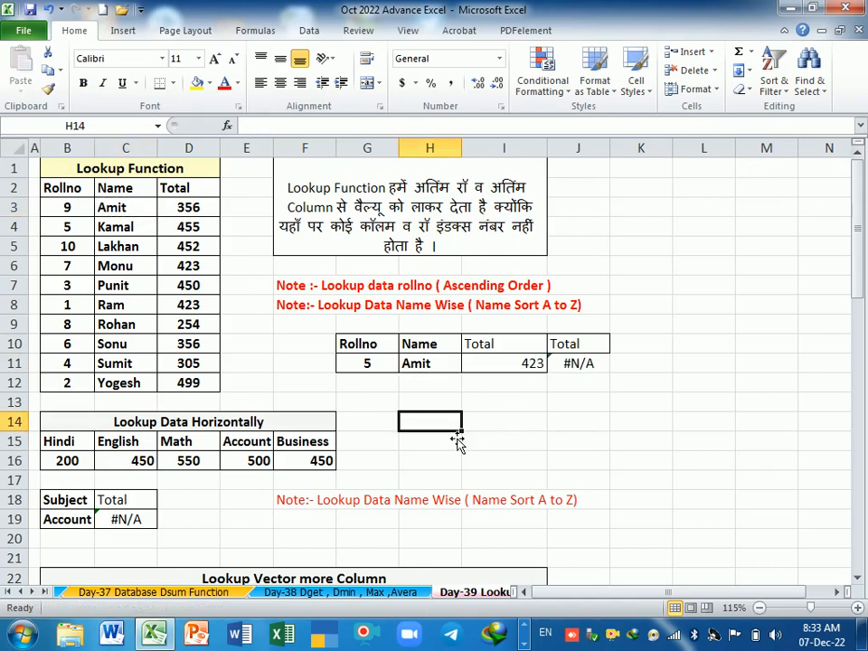
{"action": "left_click", "coordinate": [575, 364]}
{"action": "left_click_drag", "start_coordinate": [465, 438], "coordinate": [455, 429]}
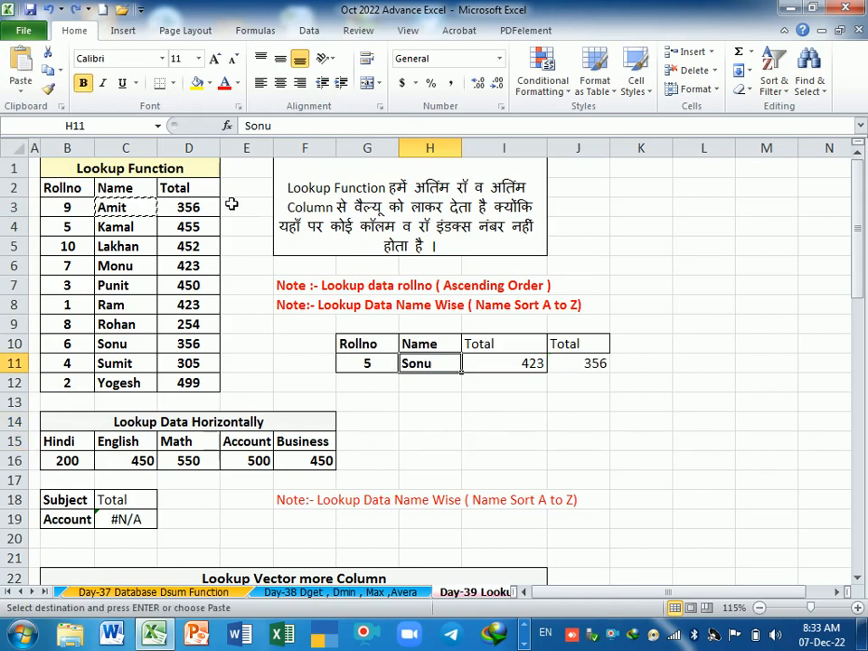
Step: Copy the name from C3 into the lookup cell H11
{"action": "left_click", "coordinate": [126, 226]}
{"action": "left_click", "coordinate": [132, 210]}
{"action": "key", "text": "ctrl+c"}
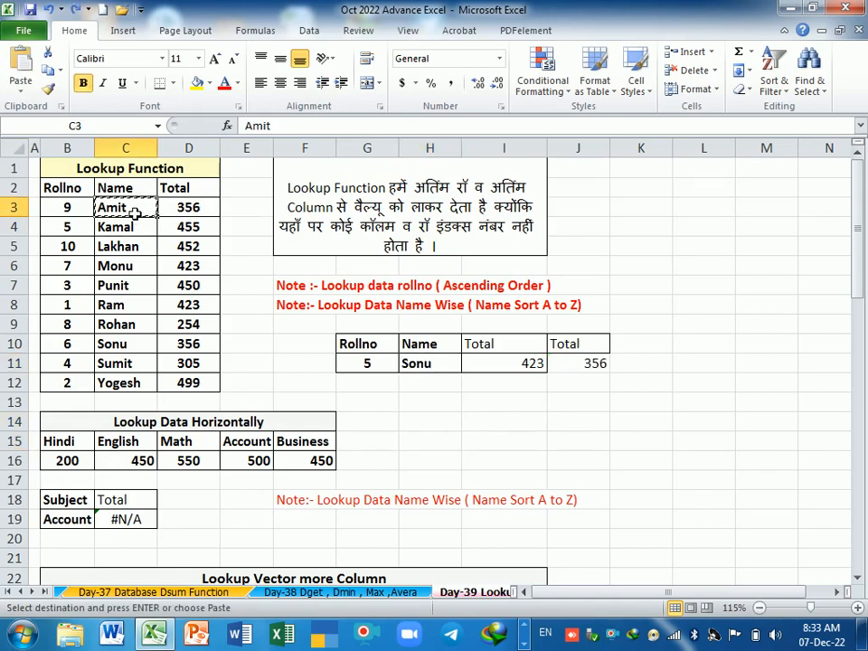
{"action": "left_click", "coordinate": [423, 365]}
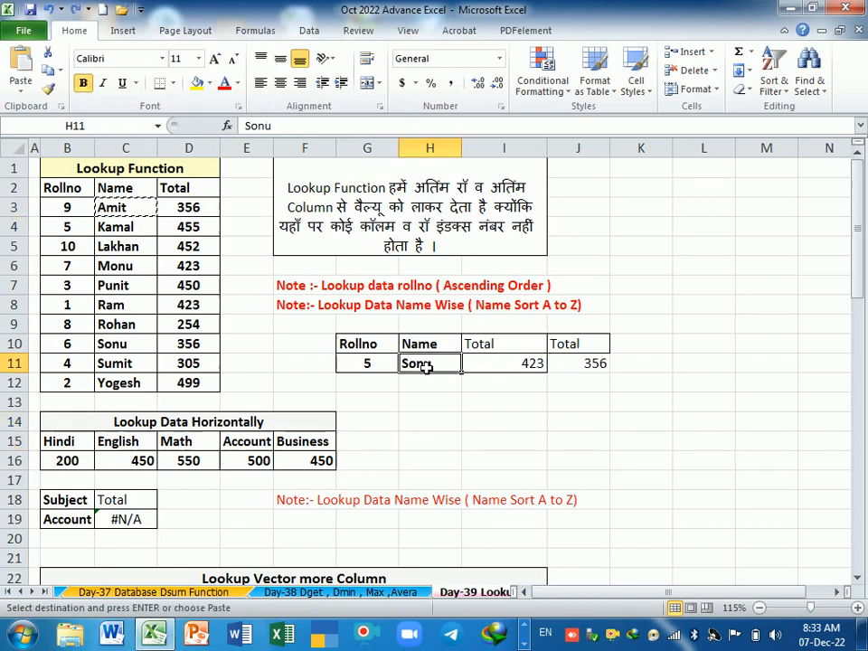
{"action": "key", "text": "Return"}
Step: Review the arguments of the name-based LOOKUP formula in J11 and the roll-number result in I11
{"action": "left_click_drag", "start_coordinate": [483, 421], "coordinate": [579, 402]}
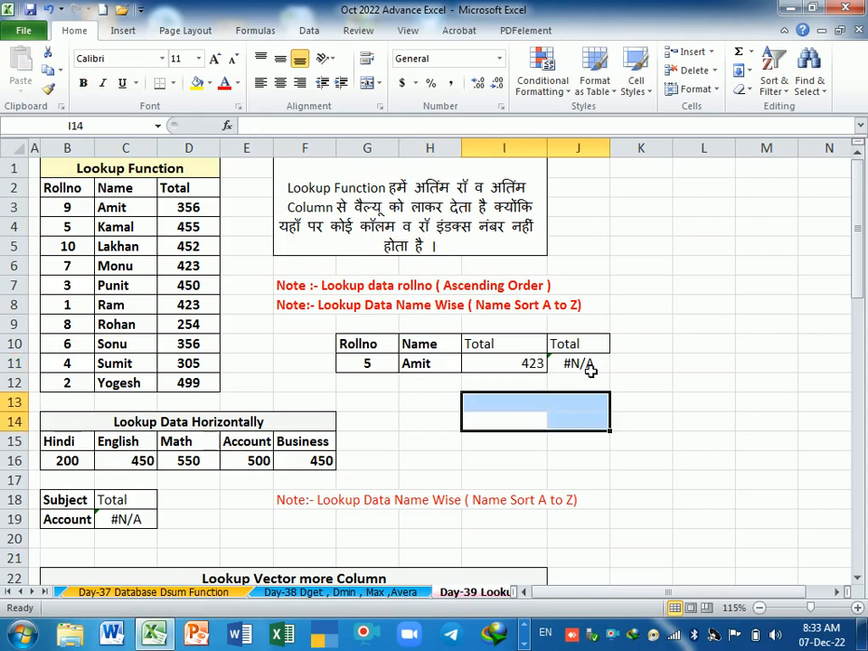
{"action": "double_click", "coordinate": [589, 371]}
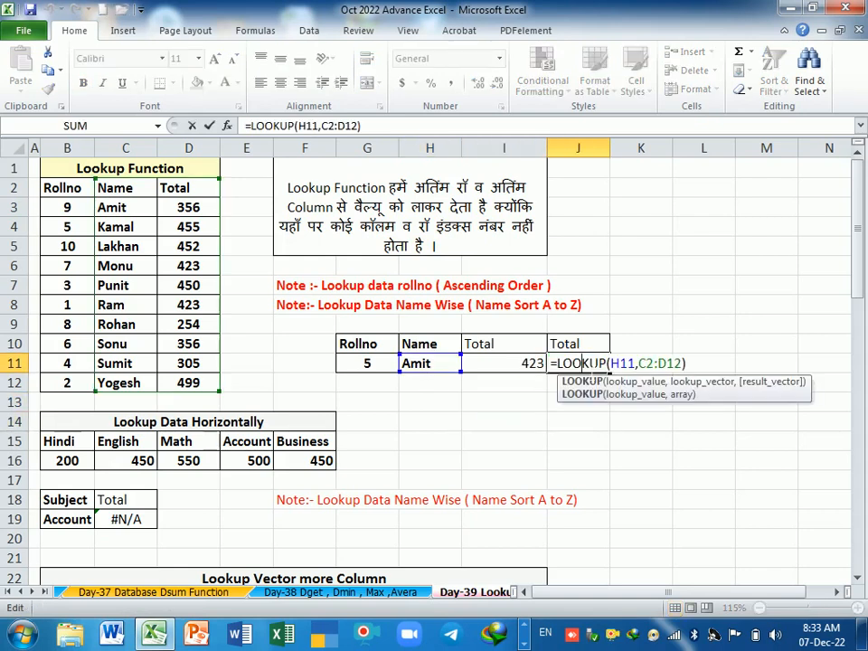
{"action": "key", "text": "Return"}
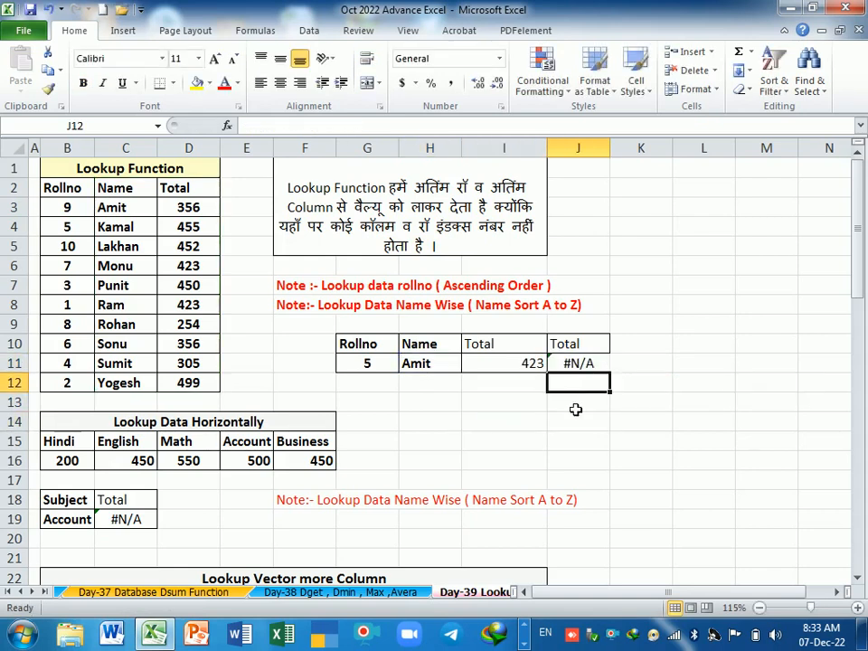
{"action": "left_click", "coordinate": [515, 409]}
{"action": "left_click", "coordinate": [505, 370]}
{"action": "left_click", "coordinate": [514, 417]}
Step: Re-enter the name-based lookup formula in J11 as =LOOKUP(H11,C3:D12)
{"action": "left_click", "coordinate": [586, 363]}
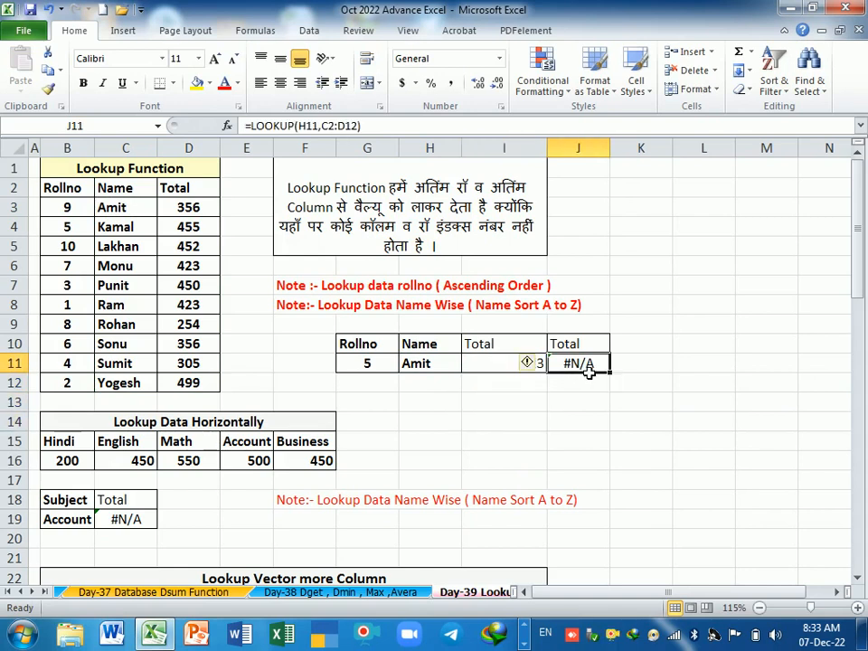
{"action": "type", "text": "="}
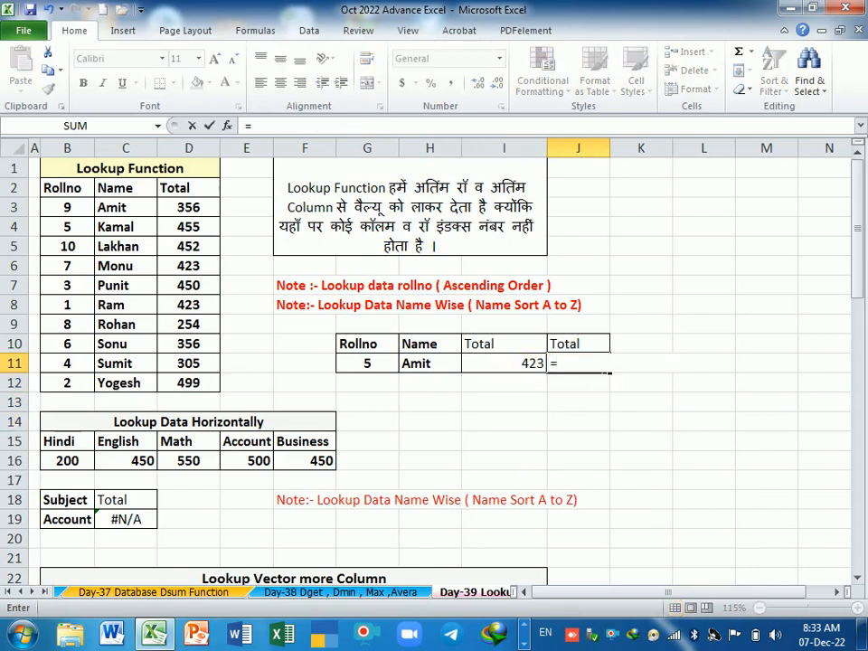
{"action": "type", "text": "lo"}
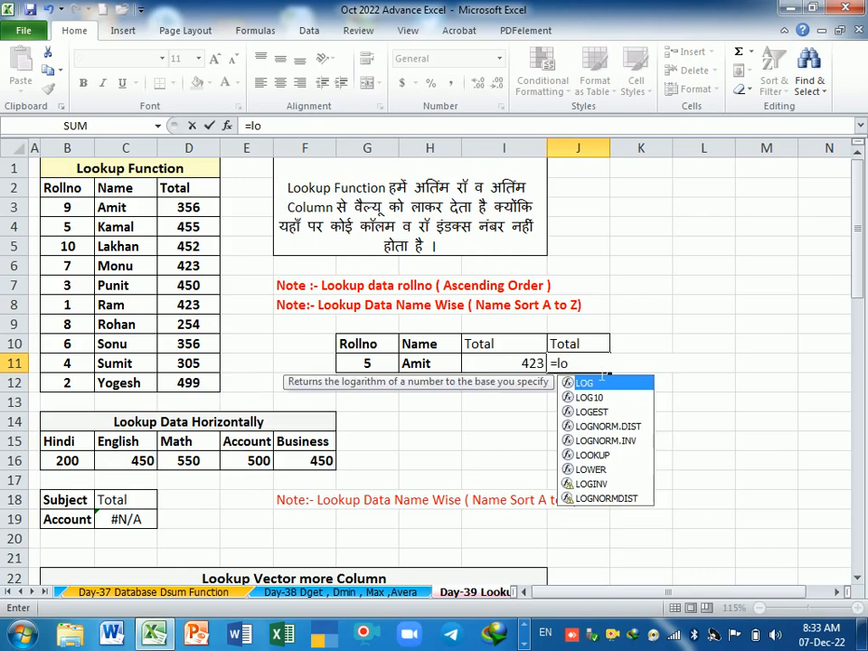
{"action": "type", "text": "oku"}
{"action": "key", "text": "Tab"}
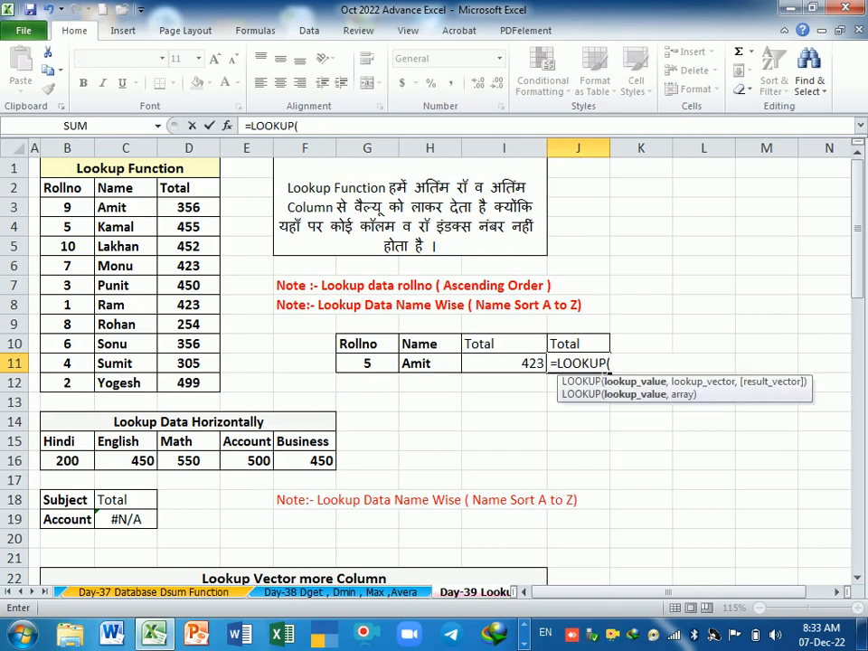
{"action": "left_click", "coordinate": [433, 371]}
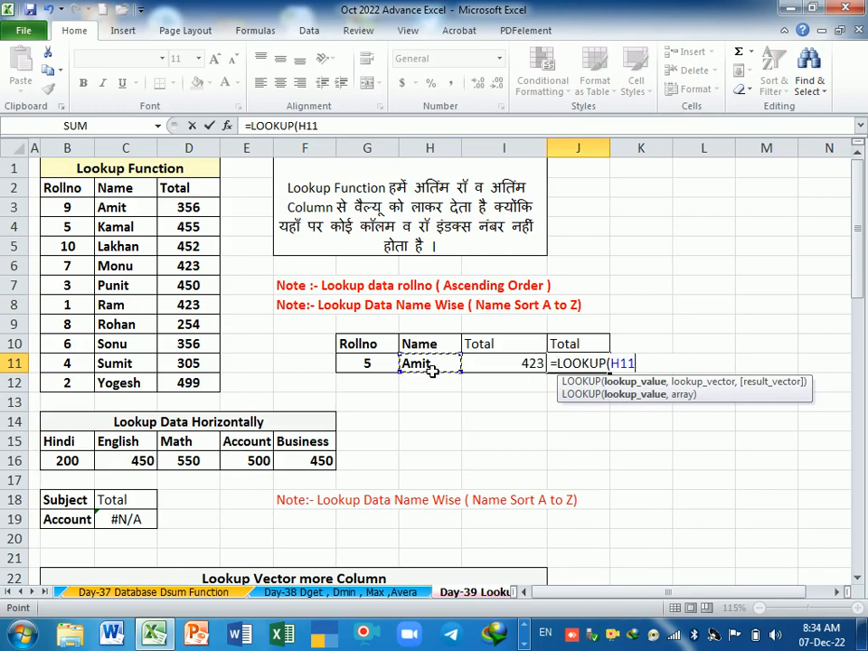
{"action": "type", "text": ","}
{"action": "left_click", "coordinate": [111, 208]}
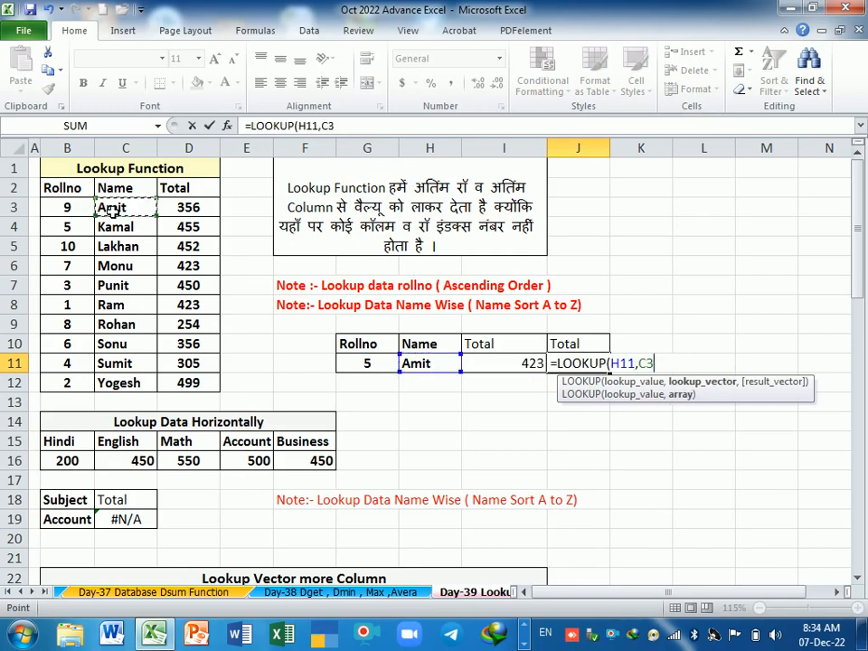
{"action": "left_click_drag", "start_coordinate": [112, 207], "coordinate": [188, 384]}
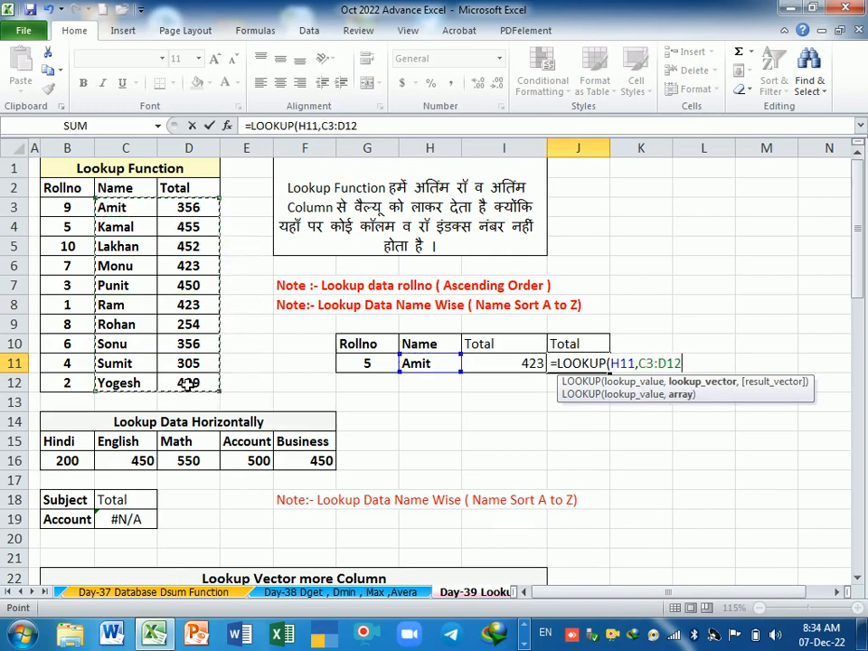
{"action": "key", "text": "Return"}
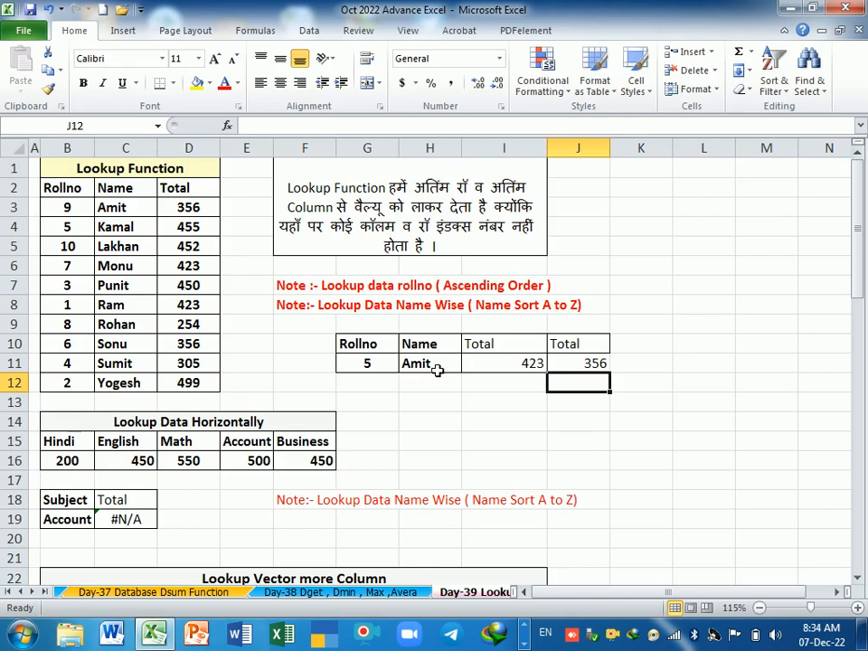
Step: Copy the last name in the list, C12, into the lookup cell H11 to test the J11 formula
{"action": "left_click", "coordinate": [121, 349]}
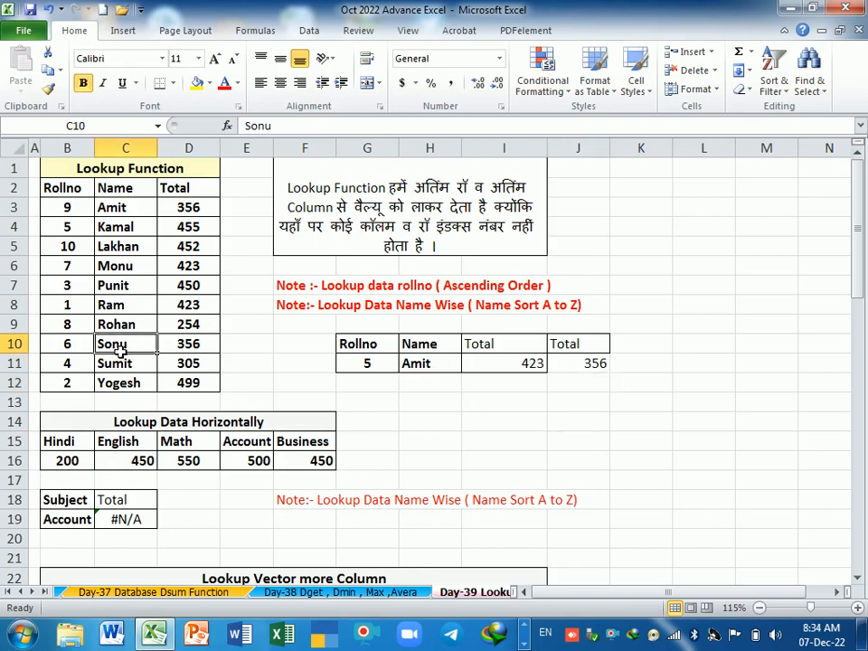
{"action": "left_click", "coordinate": [133, 384]}
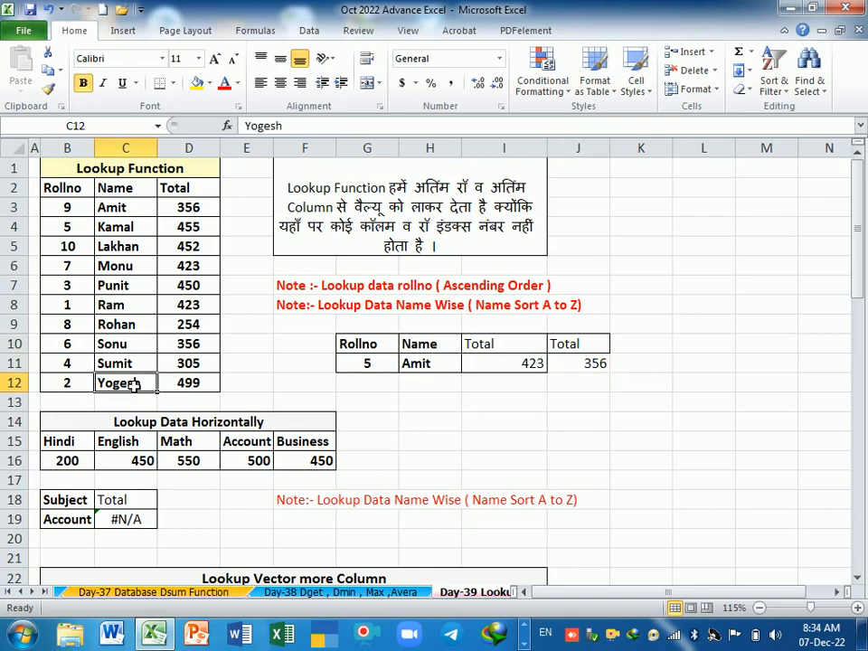
{"action": "key", "text": "ctrl+c"}
{"action": "left_click", "coordinate": [428, 366]}
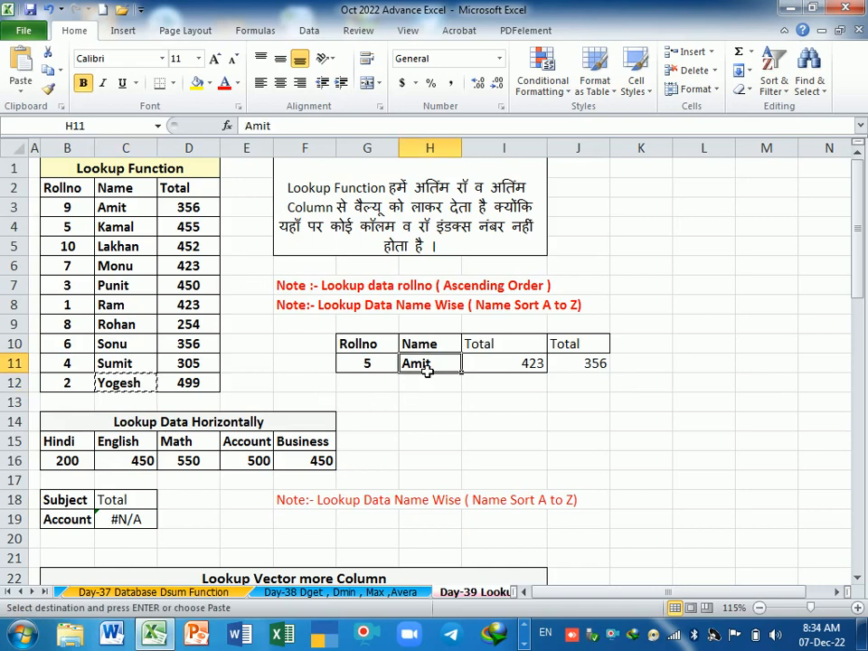
{"action": "key", "text": "Return"}
{"action": "left_click", "coordinate": [471, 419]}
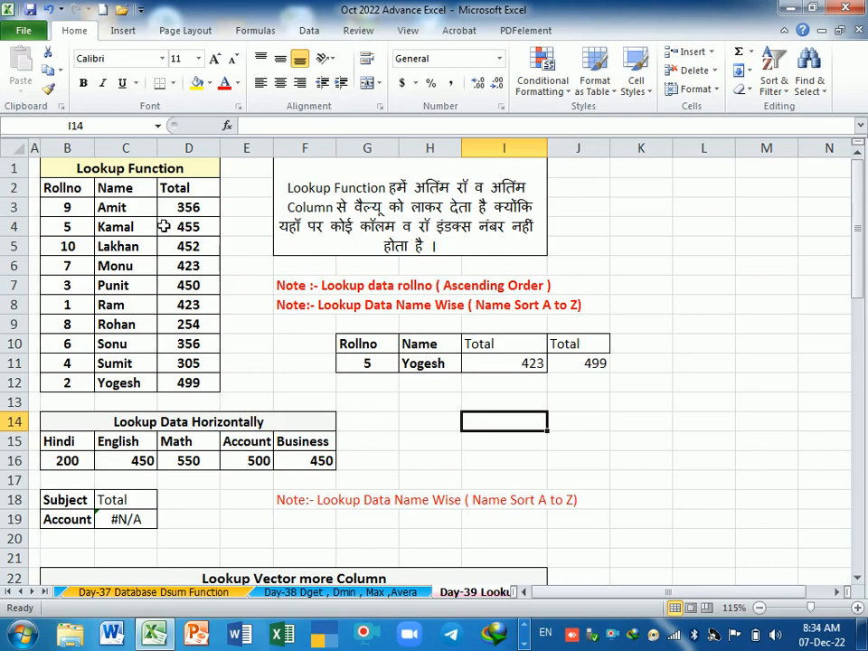
Step: Compare the sort order of the names in C3:C12 with that of the roll numbers in B3:B12
{"action": "left_click_drag", "start_coordinate": [132, 207], "coordinate": [142, 384]}
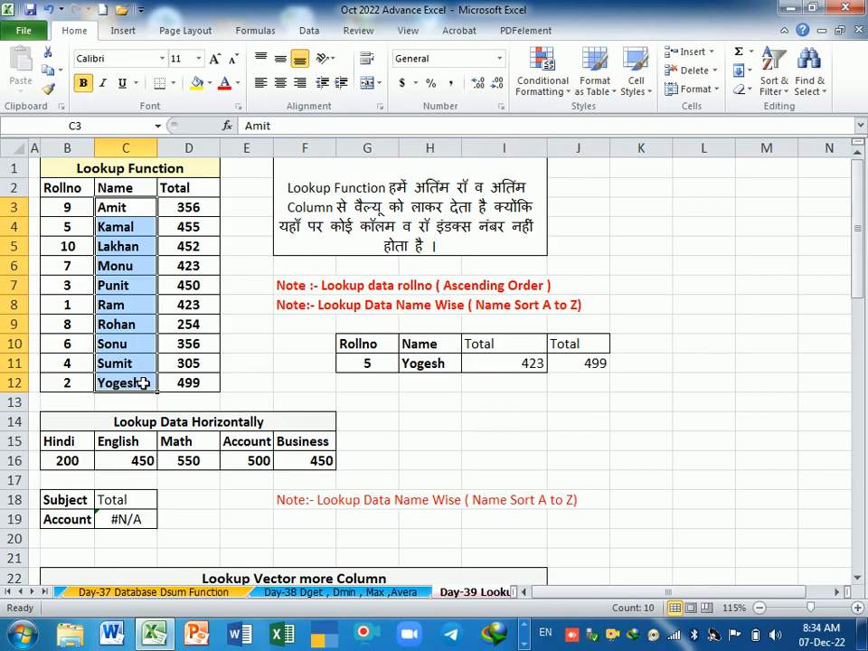
{"action": "left_click_drag", "start_coordinate": [63, 207], "coordinate": [71, 384]}
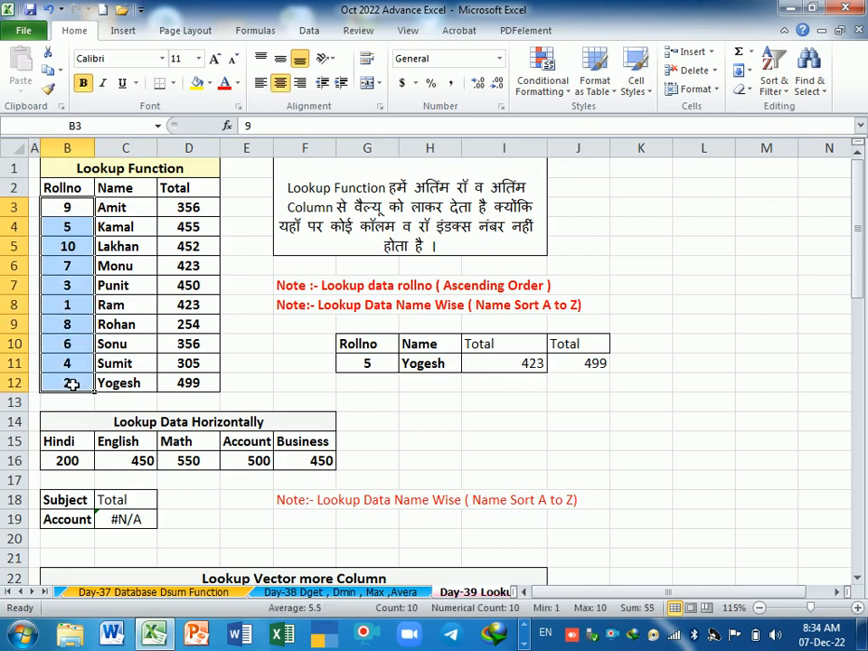
{"action": "left_click", "coordinate": [428, 403]}
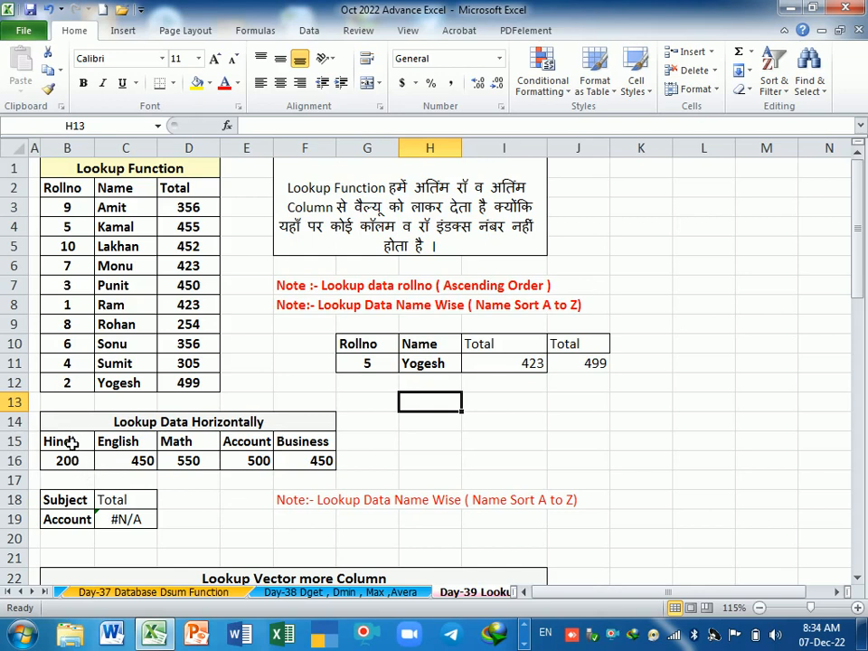
Step: Examine the horizontal subject table in B15:F16 and the Account entry with its value
{"action": "left_click_drag", "start_coordinate": [71, 442], "coordinate": [294, 459]}
{"action": "left_click", "coordinate": [244, 449]}
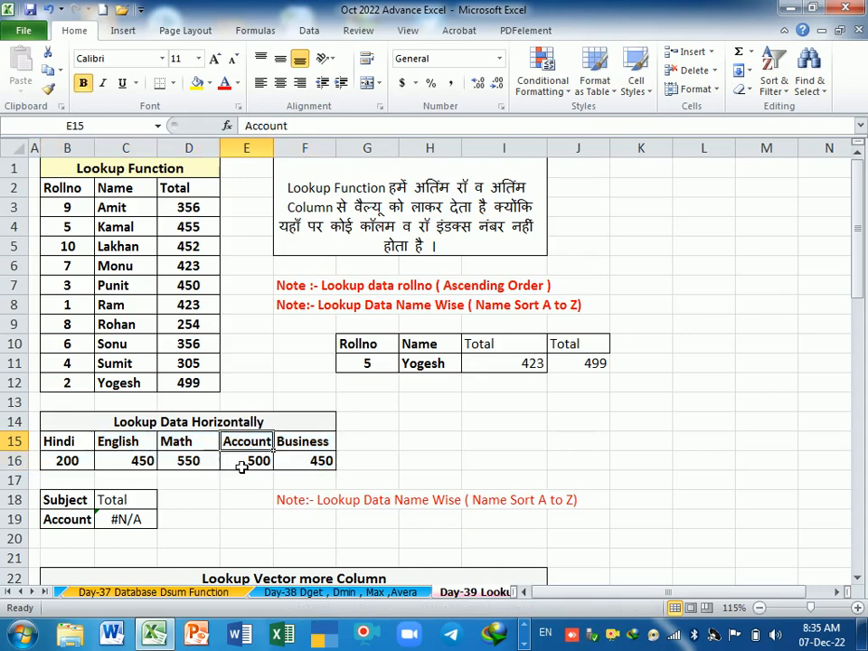
{"action": "left_click", "coordinate": [242, 466]}
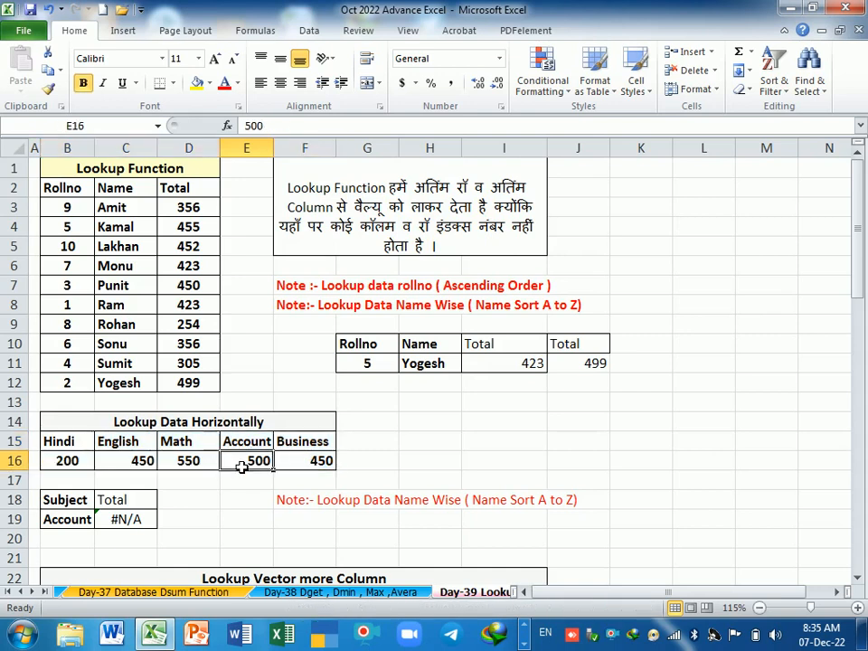
Step: Clear C19 and enter =LOOKUP(B19,B15:F16) to find the Account total from the horizontal table
{"action": "left_click", "coordinate": [137, 518]}
{"action": "key", "text": "Delete"}
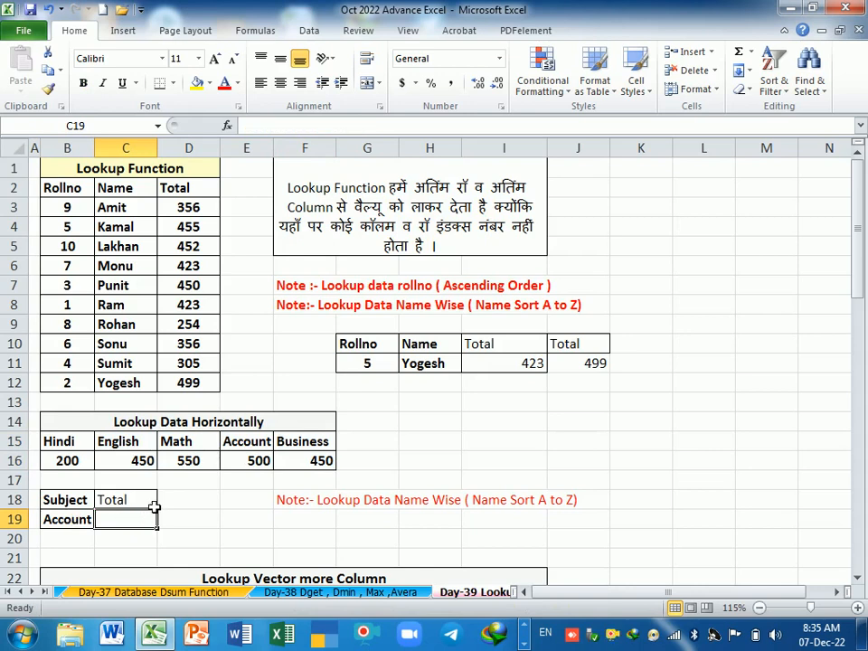
{"action": "type", "text": "=look"}
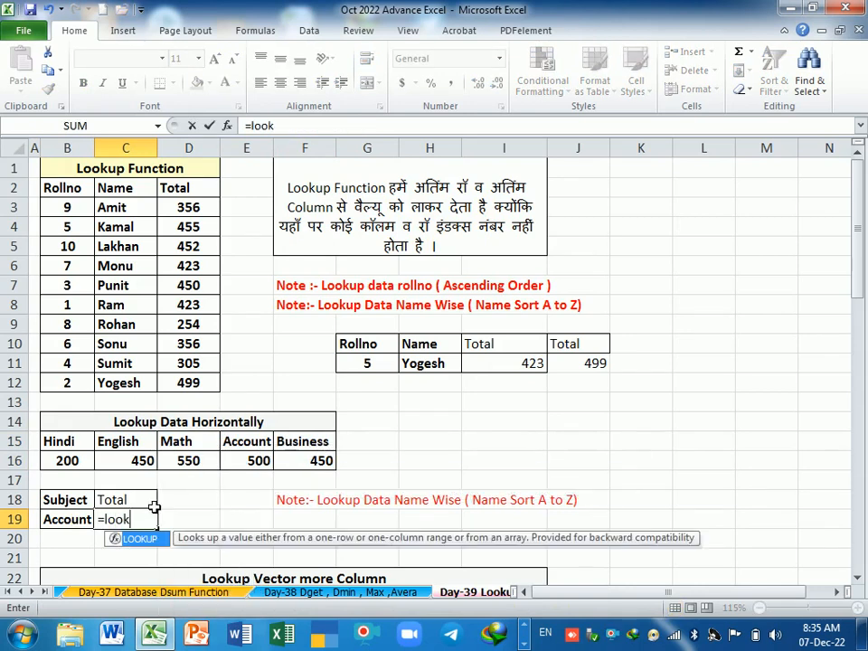
{"action": "type", "text": "up"}
{"action": "key", "text": "Tab"}
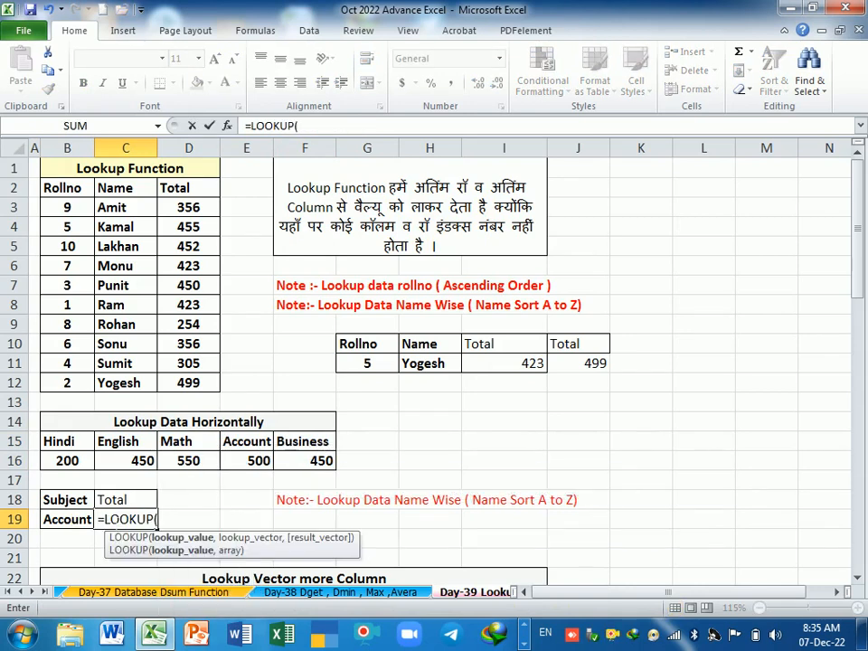
{"action": "left_click", "coordinate": [86, 522]}
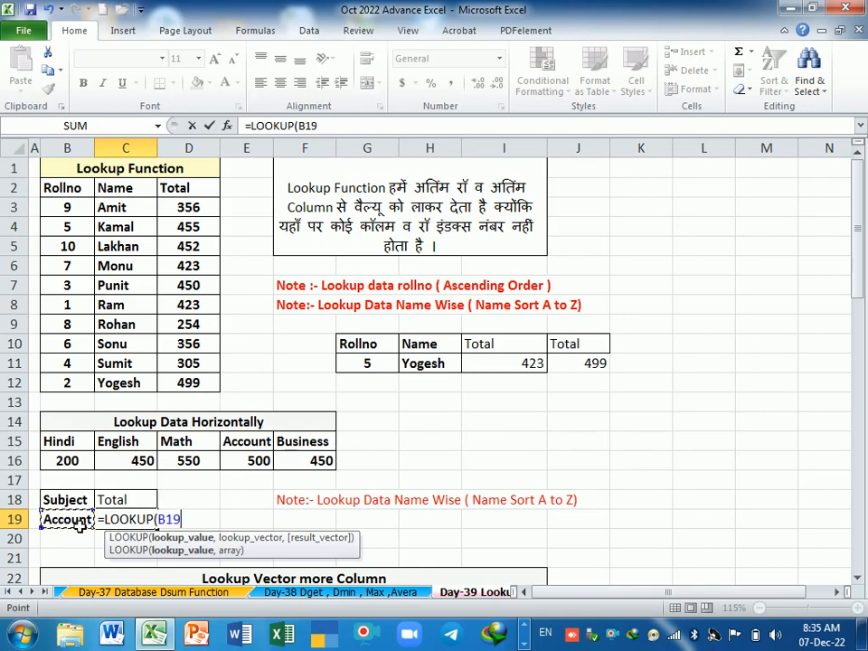
{"action": "type", "text": ","}
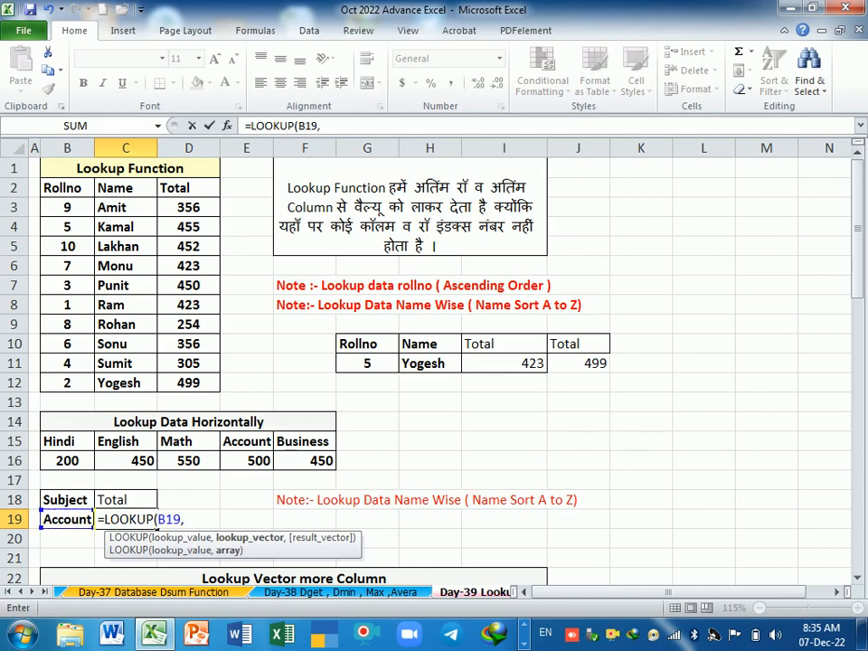
{"action": "left_click_drag", "start_coordinate": [79, 444], "coordinate": [312, 469]}
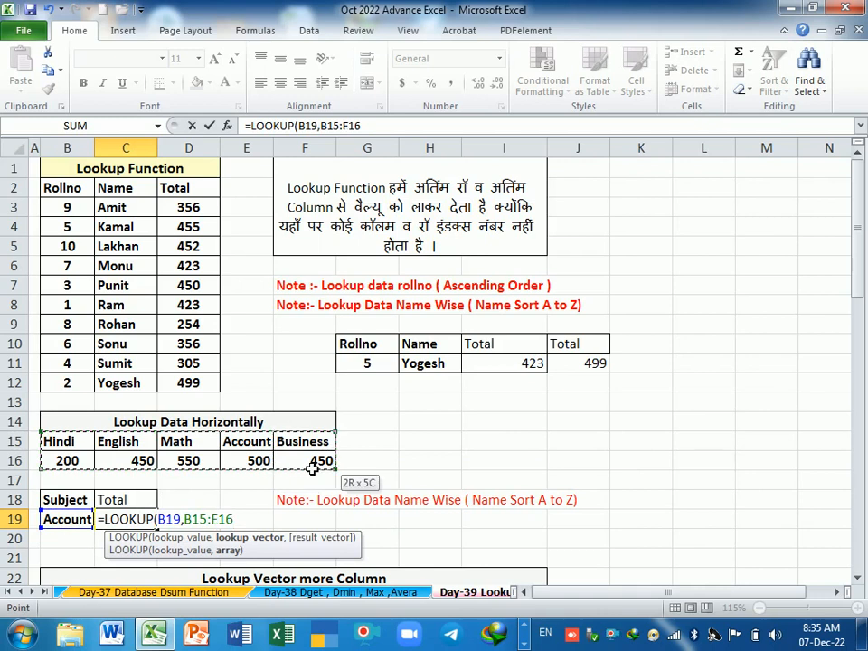
{"action": "key", "text": "Return"}
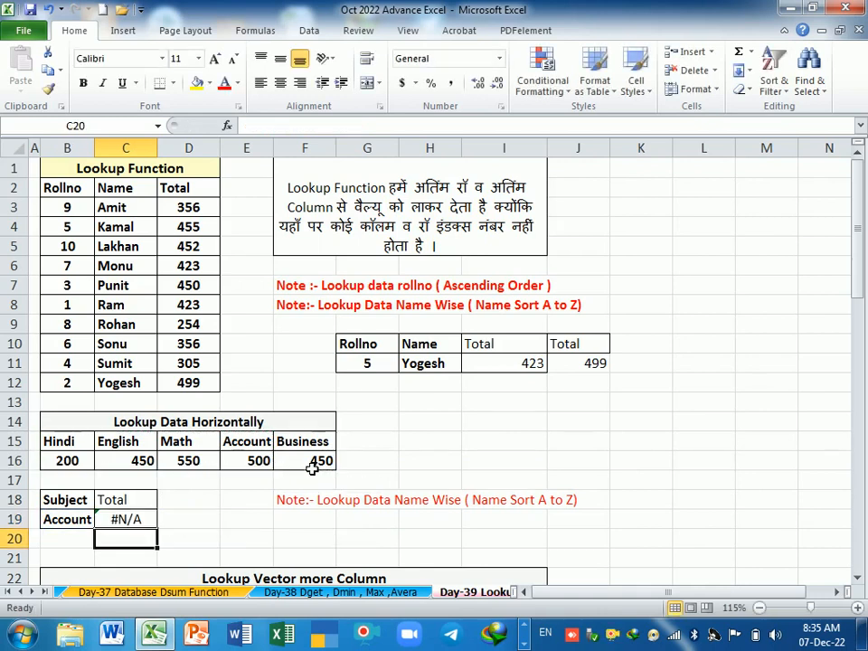
{"action": "left_click", "coordinate": [262, 465]}
{"action": "left_click", "coordinate": [205, 518]}
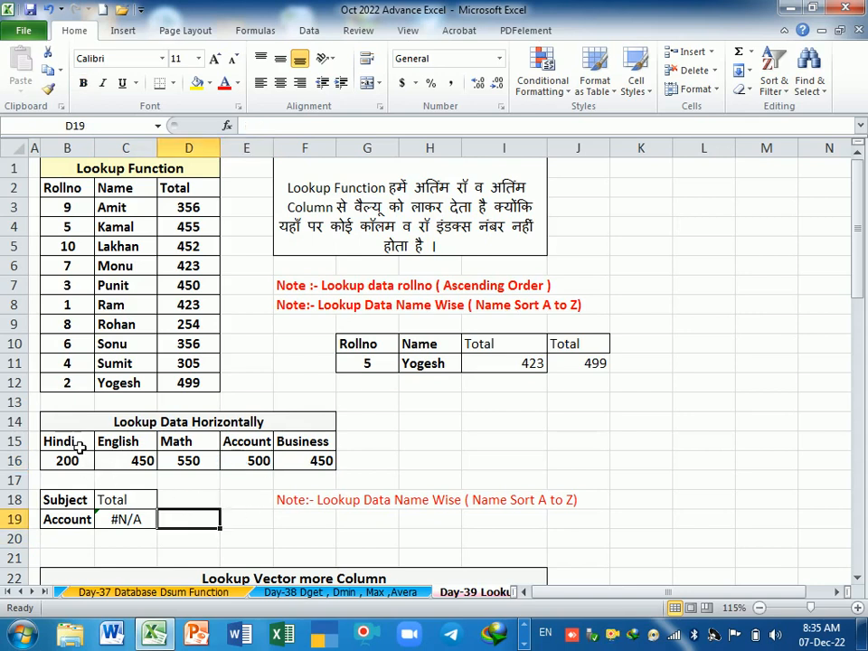
Step: Start a custom sort on the subject headings in B15:F15, expanding the selection to the adjacent data
{"action": "left_click_drag", "start_coordinate": [79, 446], "coordinate": [308, 460]}
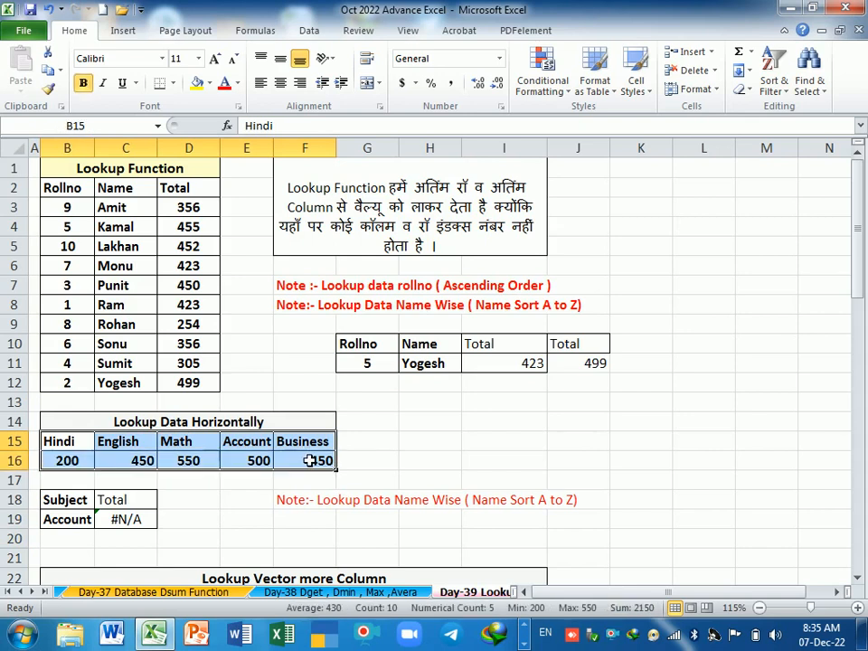
{"action": "left_click_drag", "start_coordinate": [62, 445], "coordinate": [301, 458]}
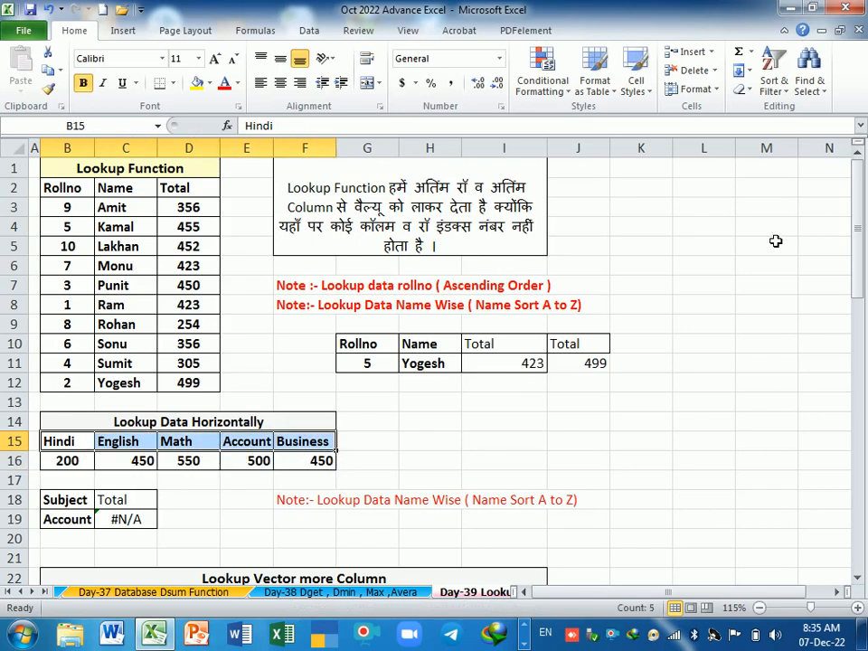
{"action": "left_click", "coordinate": [780, 91]}
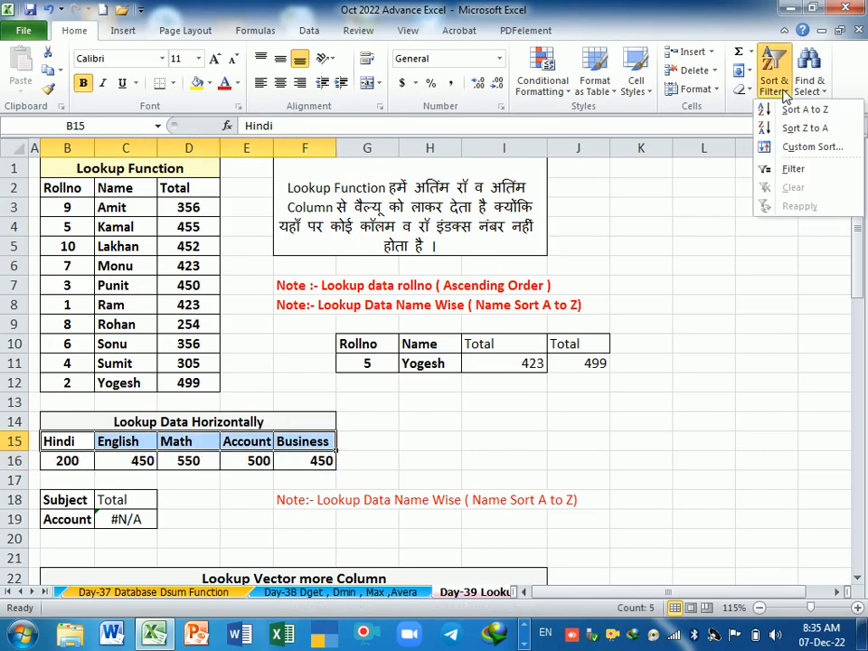
{"action": "left_click", "coordinate": [803, 150]}
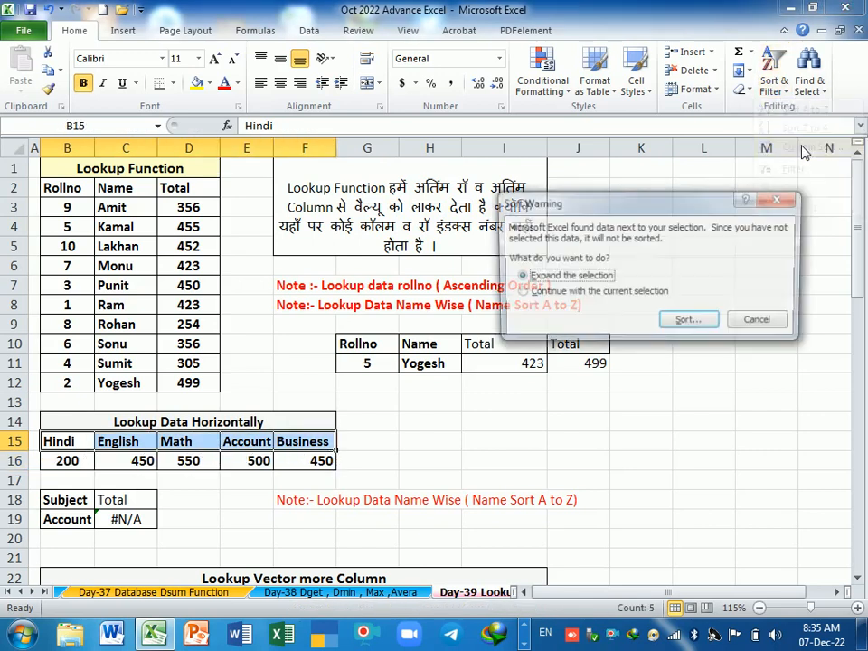
{"action": "left_click", "coordinate": [687, 324]}
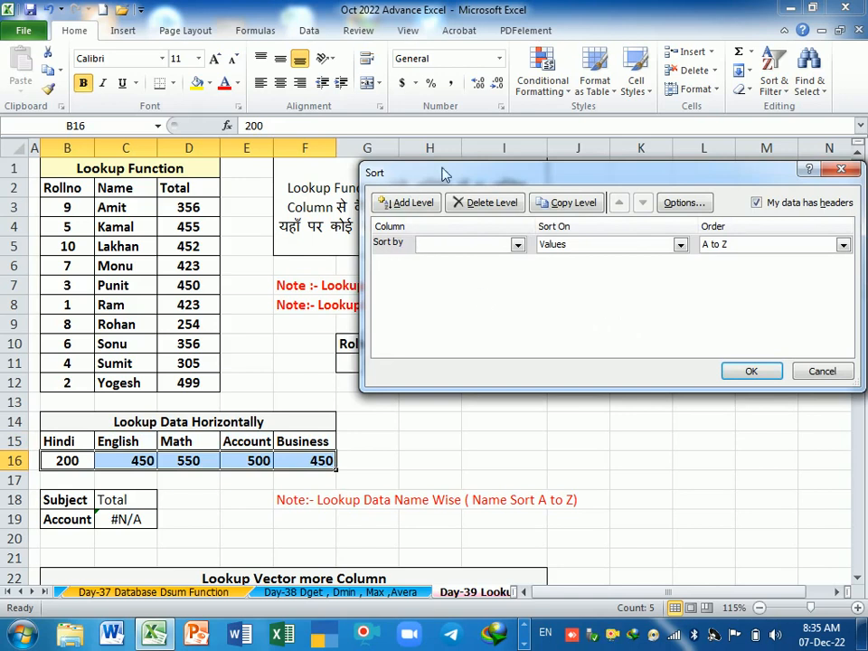
Step: Sort the horizontal subject table left to right by Row 15, on values in A to Z order
{"action": "left_click_drag", "start_coordinate": [550, 186], "coordinate": [449, 186]}
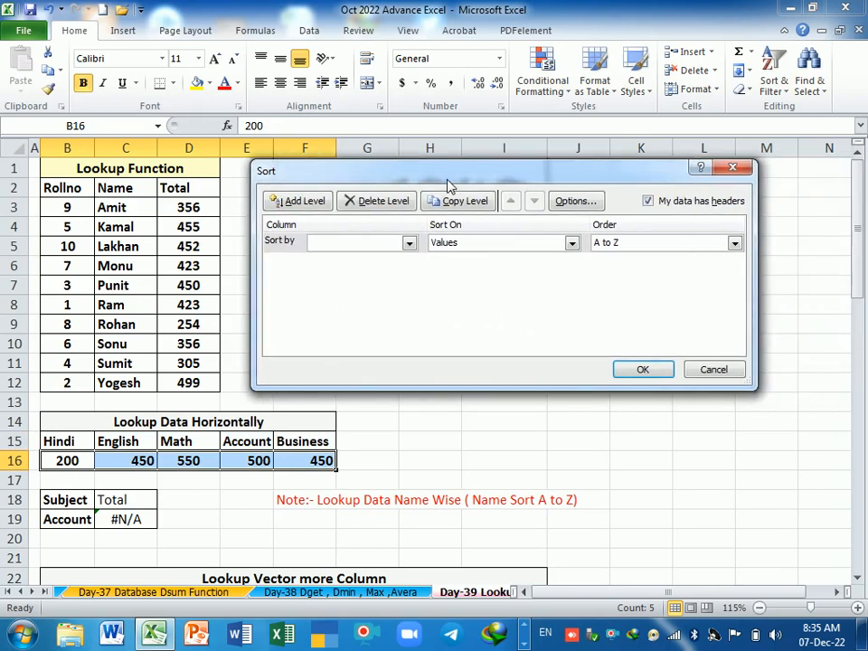
{"action": "left_click", "coordinate": [410, 243]}
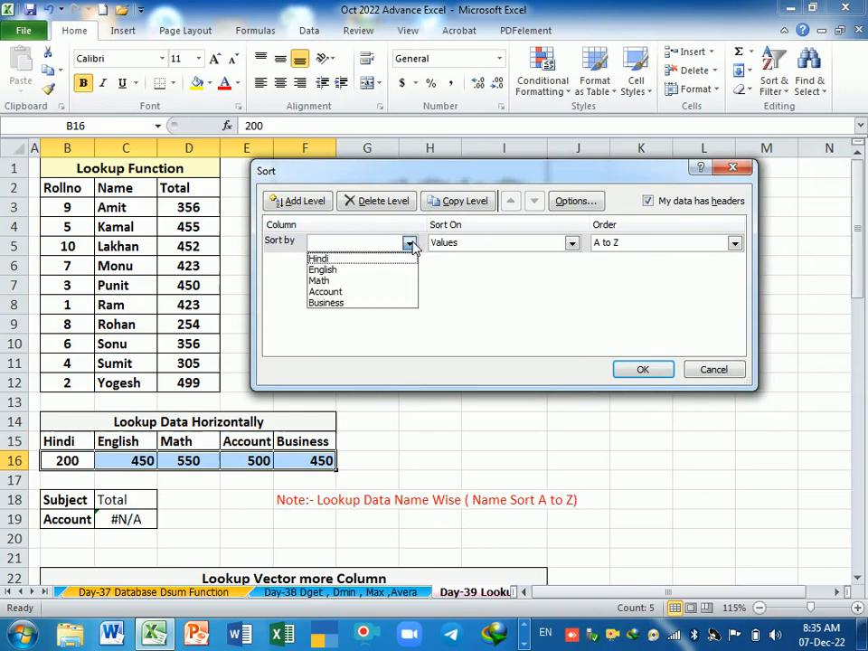
{"action": "left_click", "coordinate": [482, 303]}
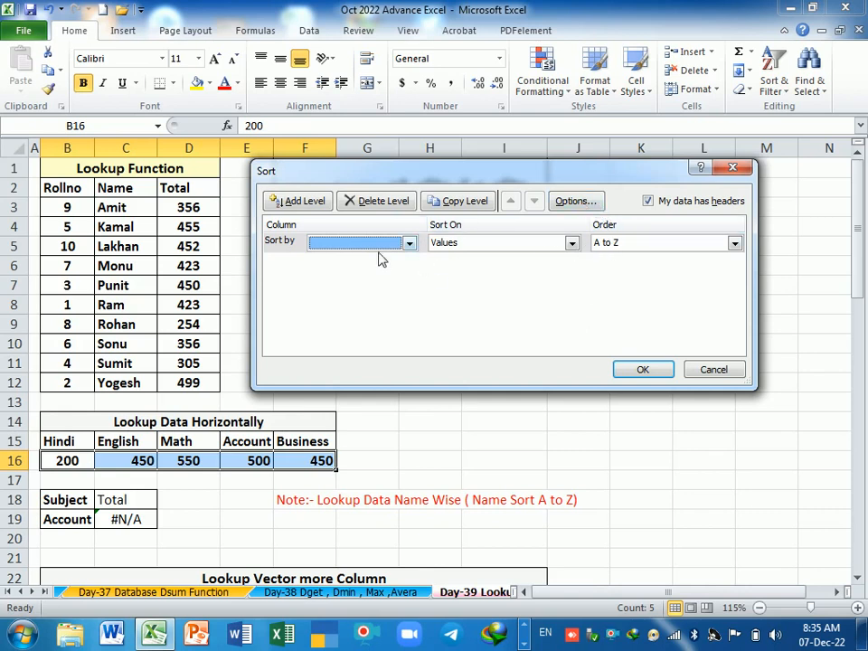
{"action": "left_click", "coordinate": [573, 202]}
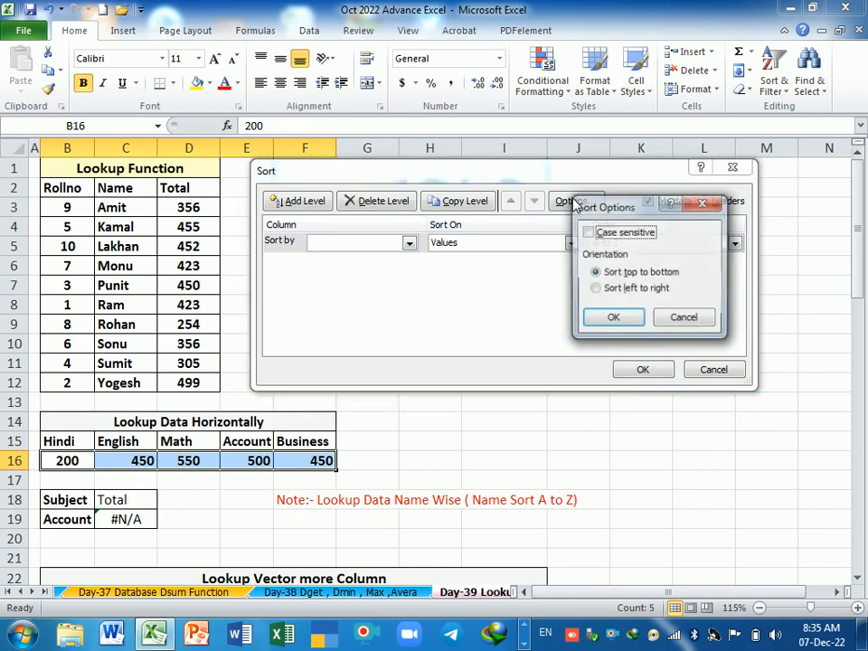
{"action": "left_click", "coordinate": [619, 289]}
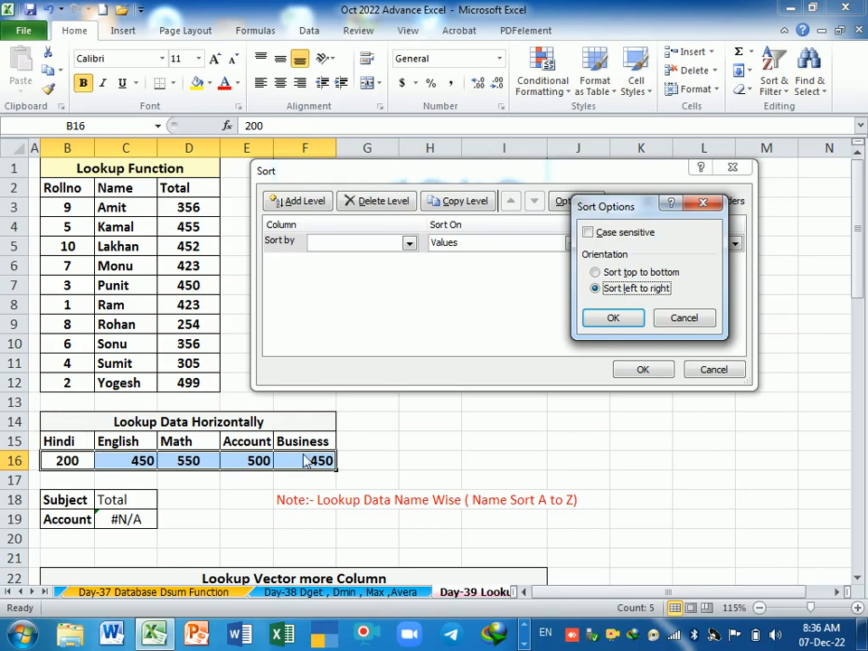
{"action": "left_click", "coordinate": [626, 321]}
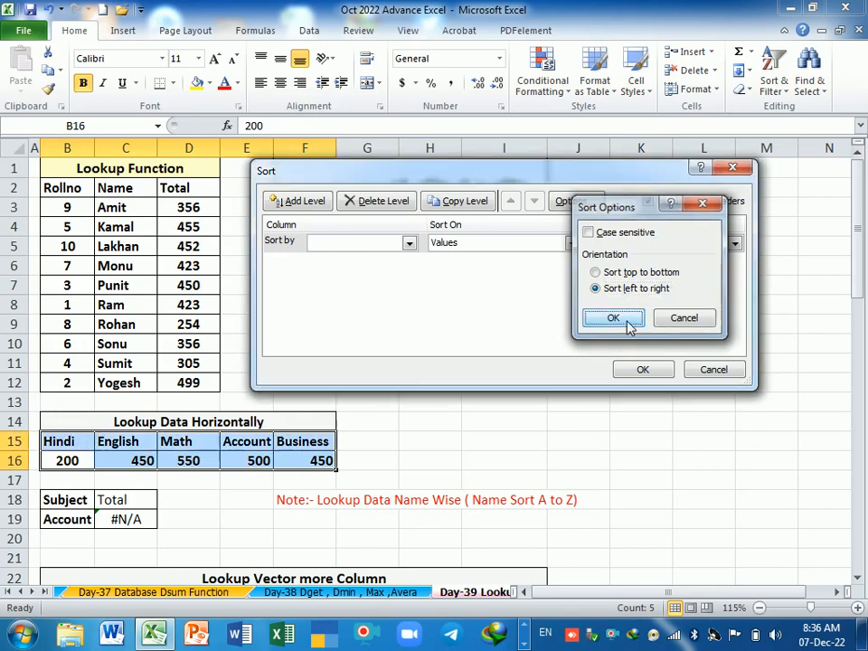
{"action": "left_click", "coordinate": [408, 243]}
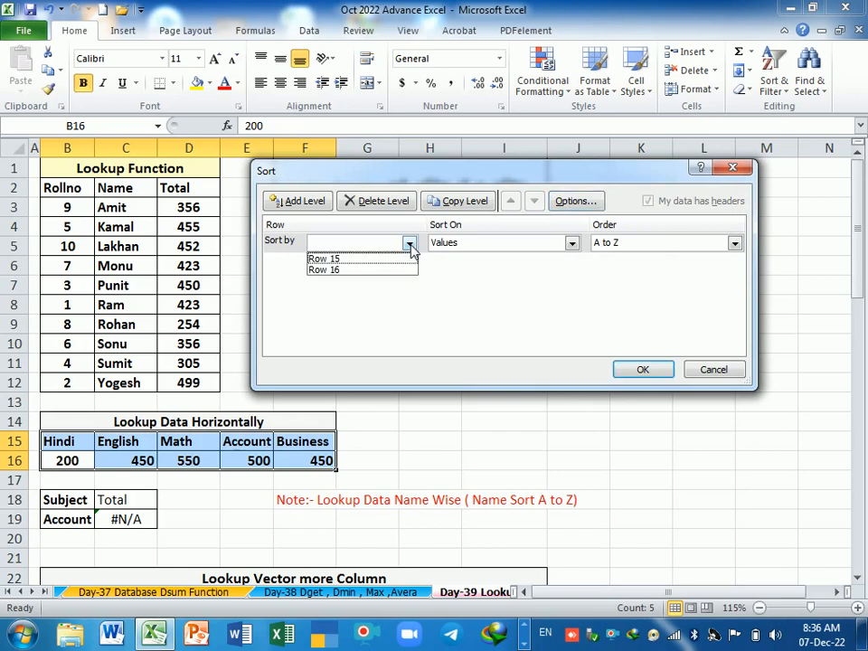
{"action": "left_click", "coordinate": [347, 262]}
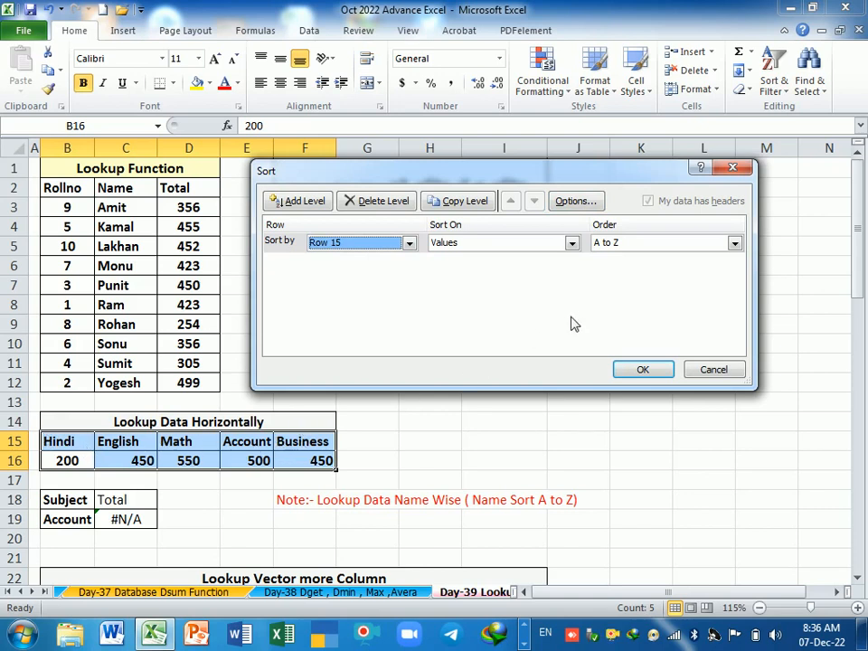
{"action": "left_click", "coordinate": [643, 370]}
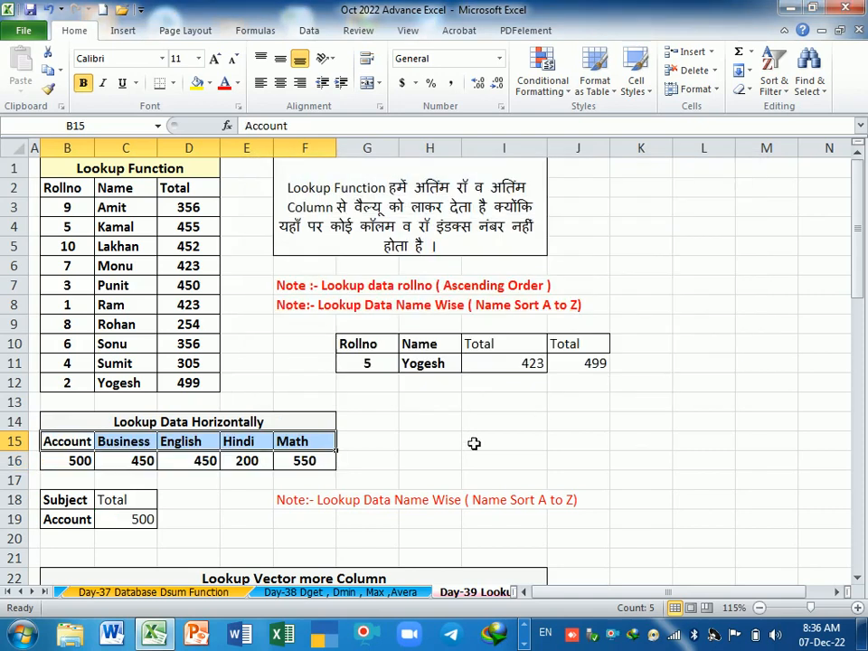
Step: Check the LOOKUP result in C19 and the order of the subject headings in B15:F15
{"action": "left_click", "coordinate": [440, 447]}
{"action": "left_click_drag", "start_coordinate": [146, 558], "coordinate": [136, 540]}
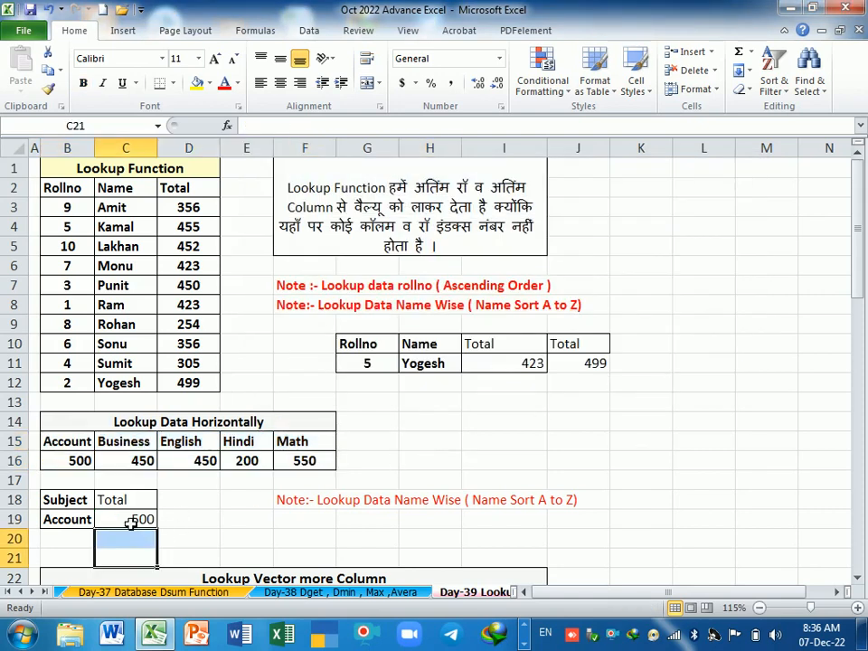
{"action": "left_click", "coordinate": [131, 520]}
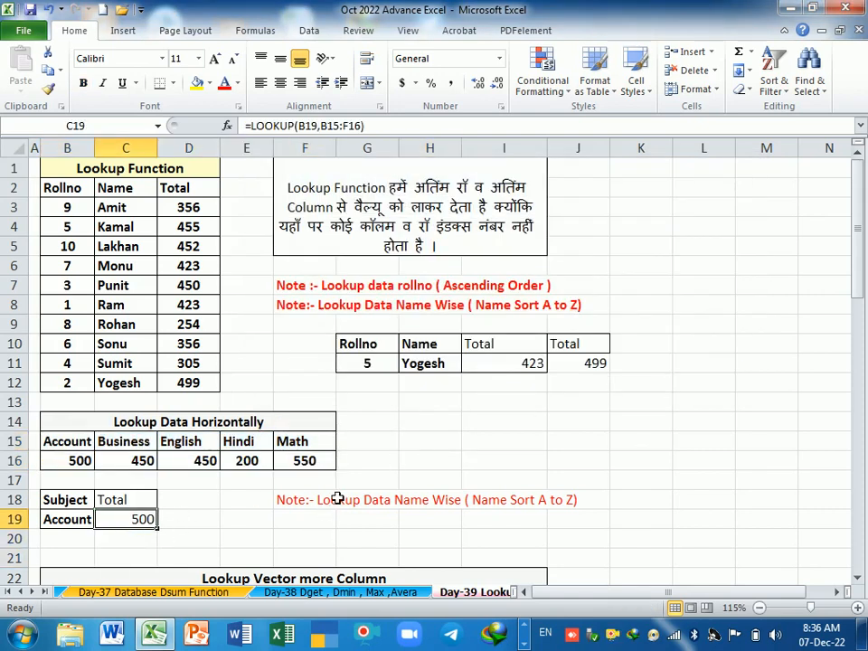
{"action": "left_click", "coordinate": [83, 442]}
{"action": "left_click_drag", "start_coordinate": [83, 442], "coordinate": [290, 443]}
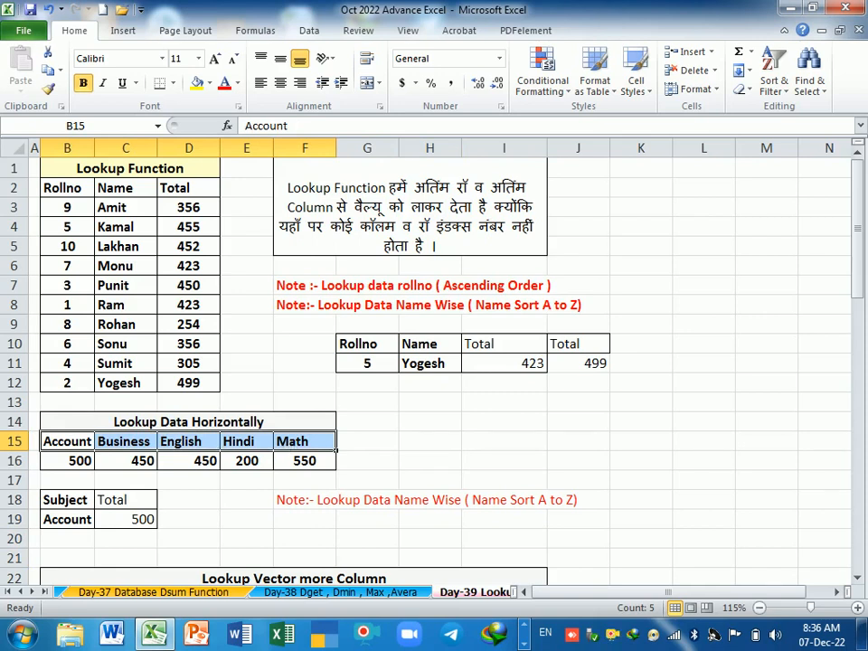
{"action": "left_click", "coordinate": [181, 505]}
{"action": "left_click_drag", "start_coordinate": [76, 441], "coordinate": [291, 449]}
Step: Copy the English heading from D15 into the Subject cell B19 to look up its total
{"action": "left_click", "coordinate": [185, 443]}
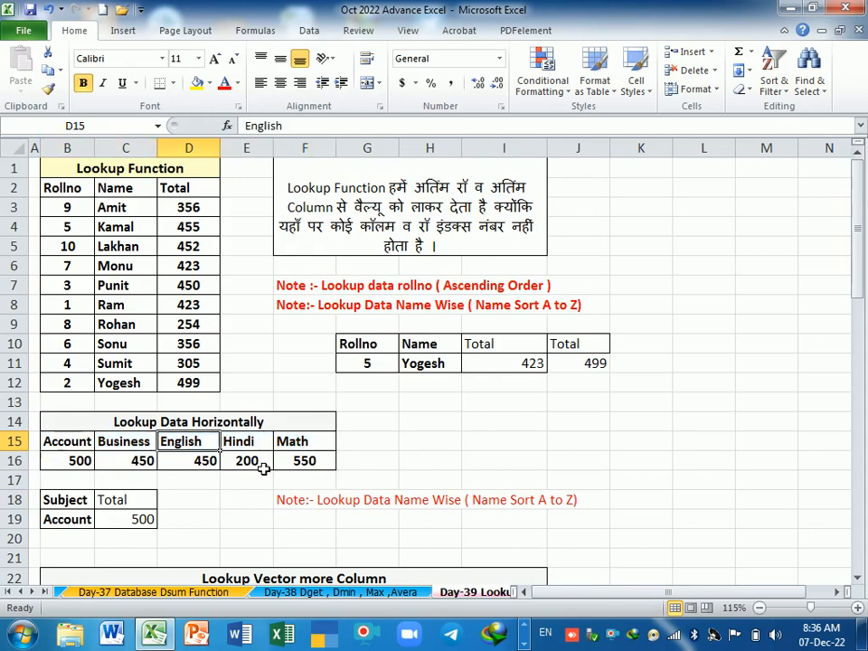
{"action": "key", "text": "ctrl+c"}
{"action": "left_click", "coordinate": [79, 523]}
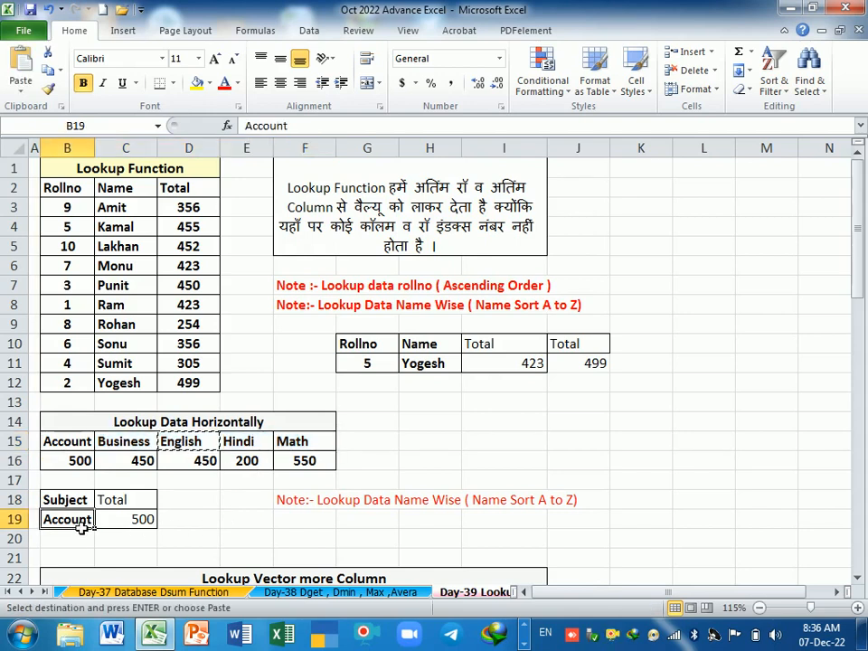
{"action": "key", "text": "Return"}
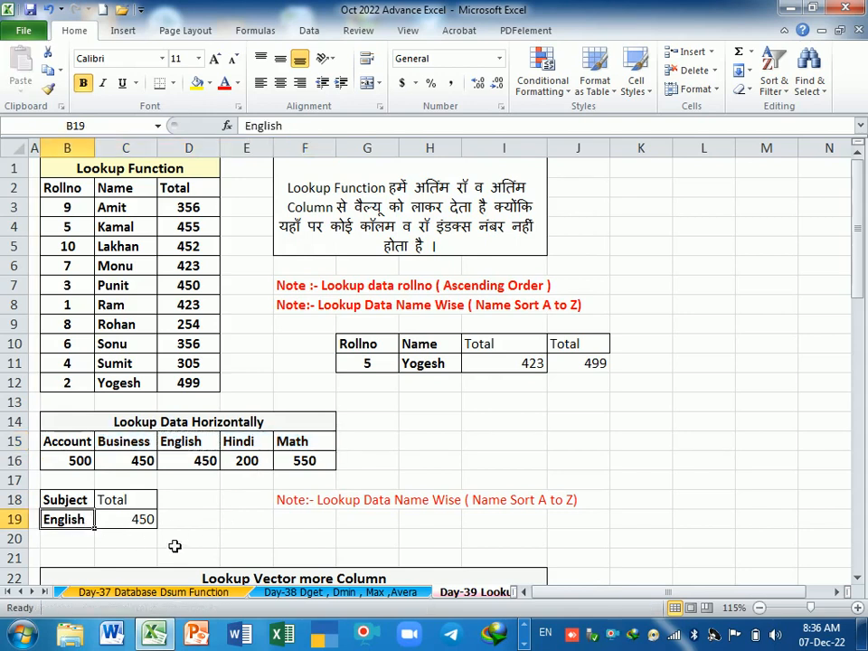
Step: Copy the Math heading from F15 into the Subject cell B19 to look up its total
{"action": "left_click", "coordinate": [320, 447]}
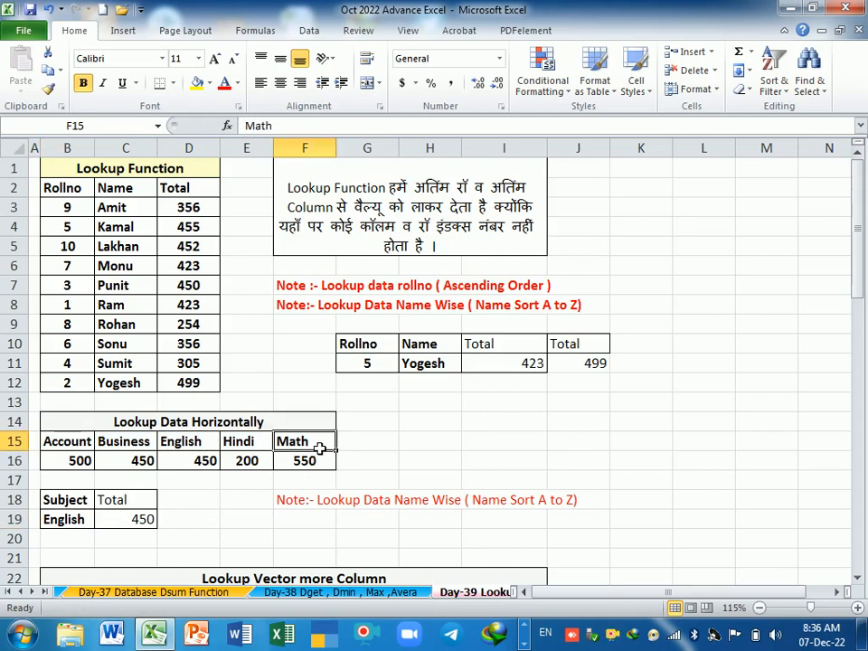
{"action": "key", "text": "ctrl+c"}
{"action": "left_click", "coordinate": [81, 523]}
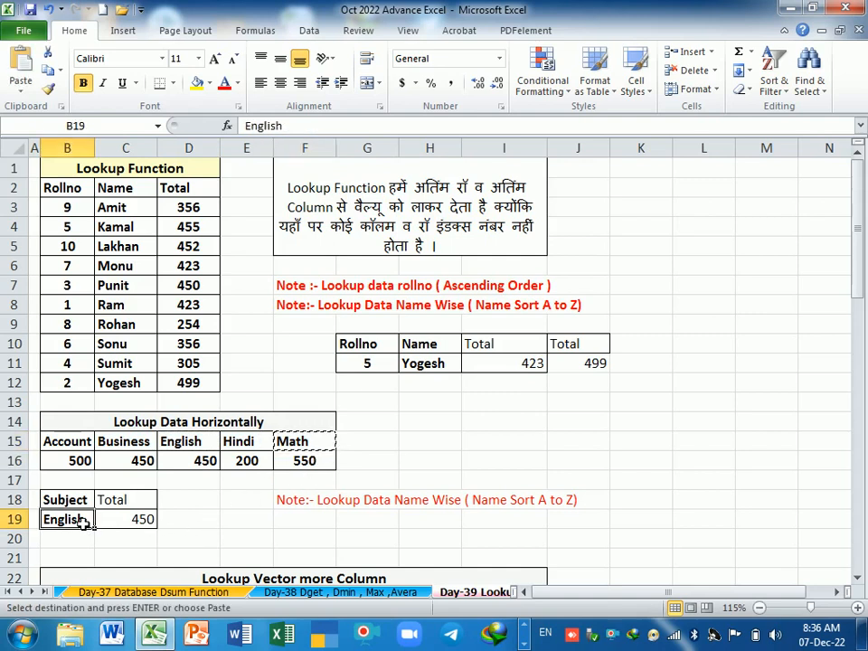
{"action": "key", "text": "Return"}
{"action": "left_click", "coordinate": [188, 544]}
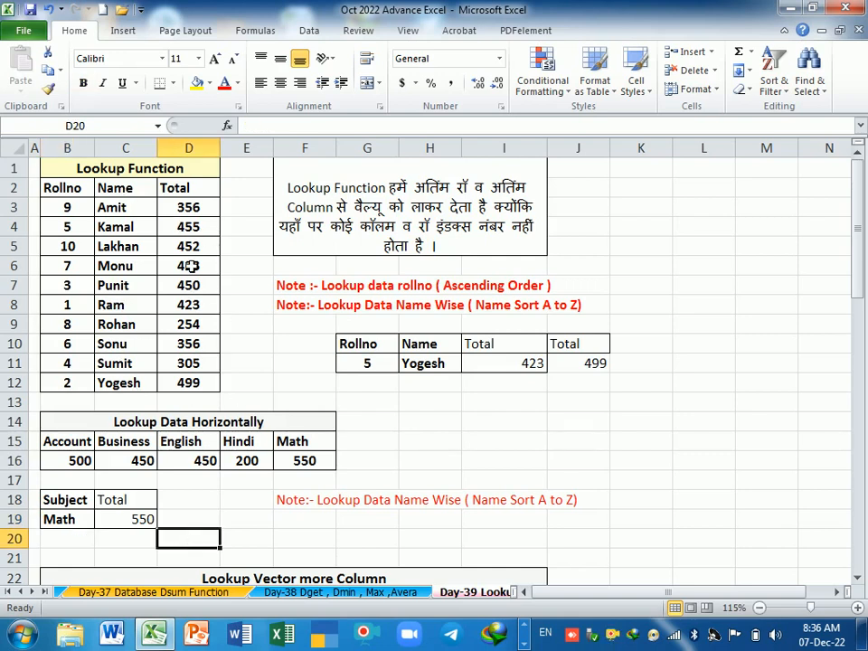
Step: Compare the layout of the vertical roll number and name table with the horizontal subject table
{"action": "left_click", "coordinate": [79, 189]}
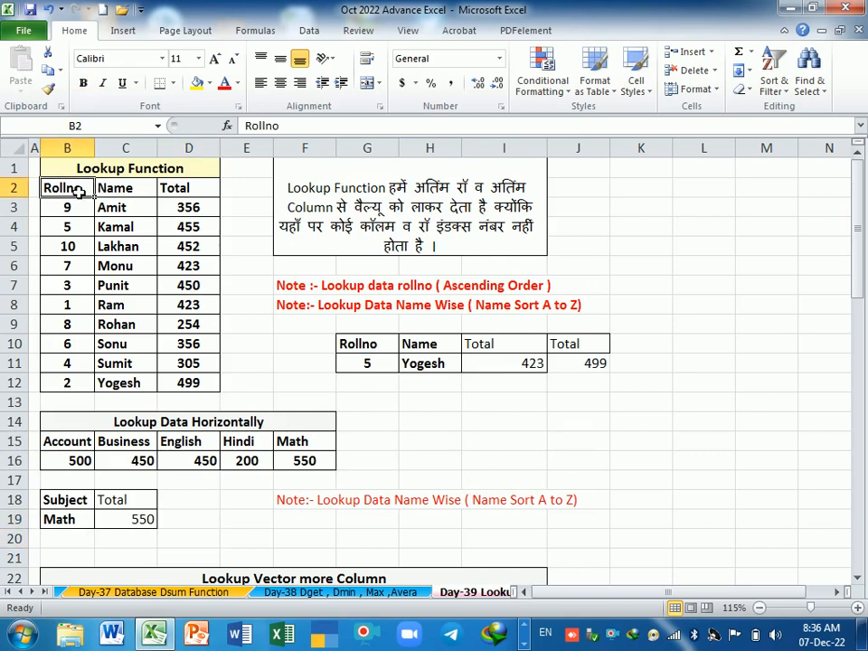
{"action": "left_click_drag", "start_coordinate": [79, 192], "coordinate": [85, 230]}
{"action": "left_click_drag", "start_coordinate": [89, 444], "coordinate": [289, 461]}
{"action": "left_click", "coordinate": [178, 440]}
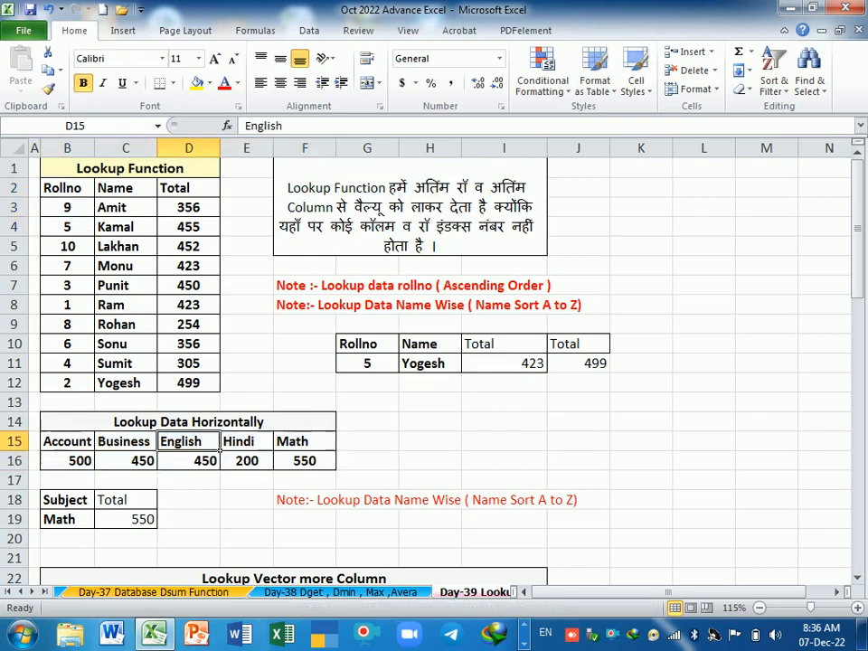
{"action": "left_click", "coordinate": [191, 466]}
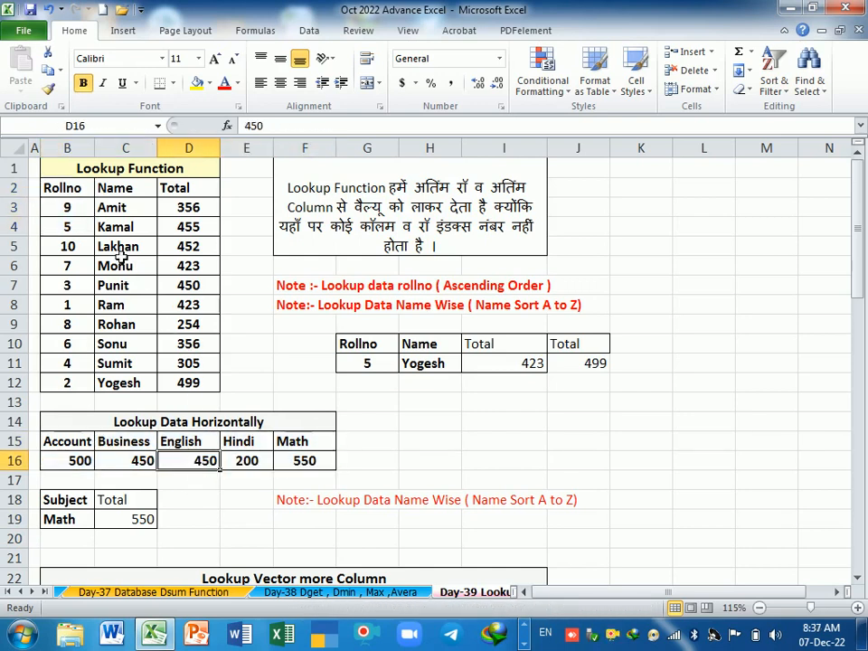
{"action": "left_click_drag", "start_coordinate": [67, 189], "coordinate": [112, 381]}
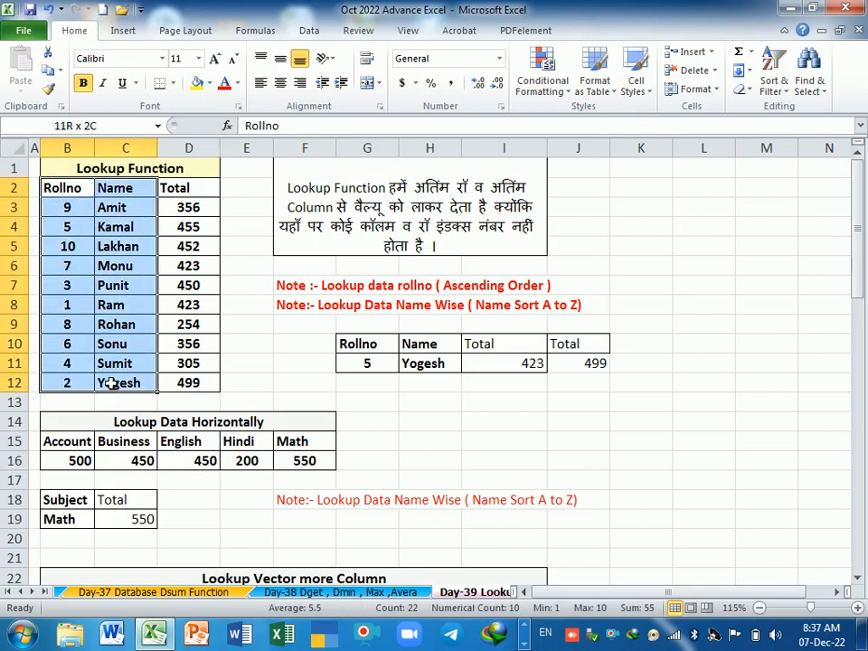
{"action": "left_click", "coordinate": [210, 324]}
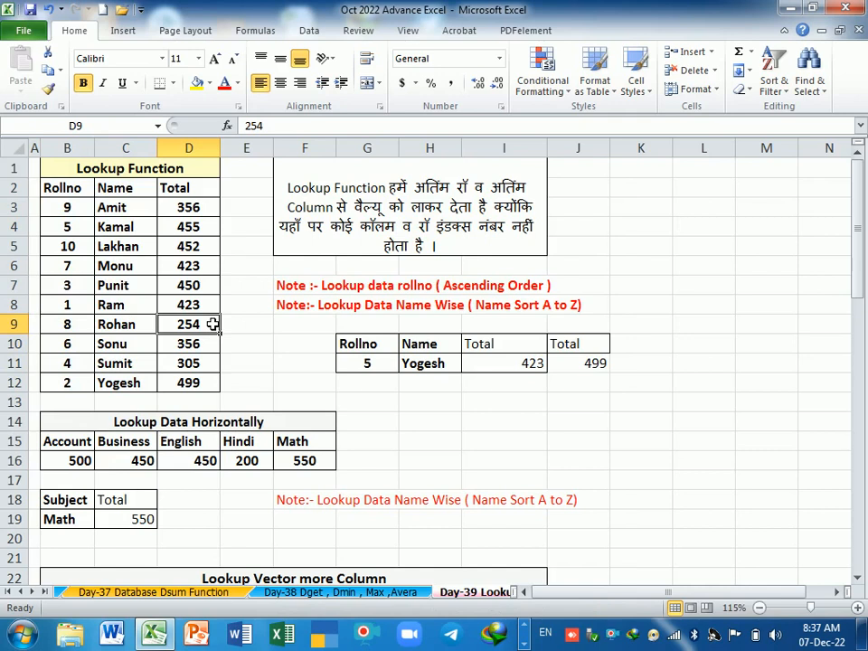
Step: Examine the Lookup Vector more Column table, going through the first student's marks and total in D25:I25
{"action": "scroll", "coordinate": [209, 324], "scroll_direction": "down", "scroll_amount": 6}
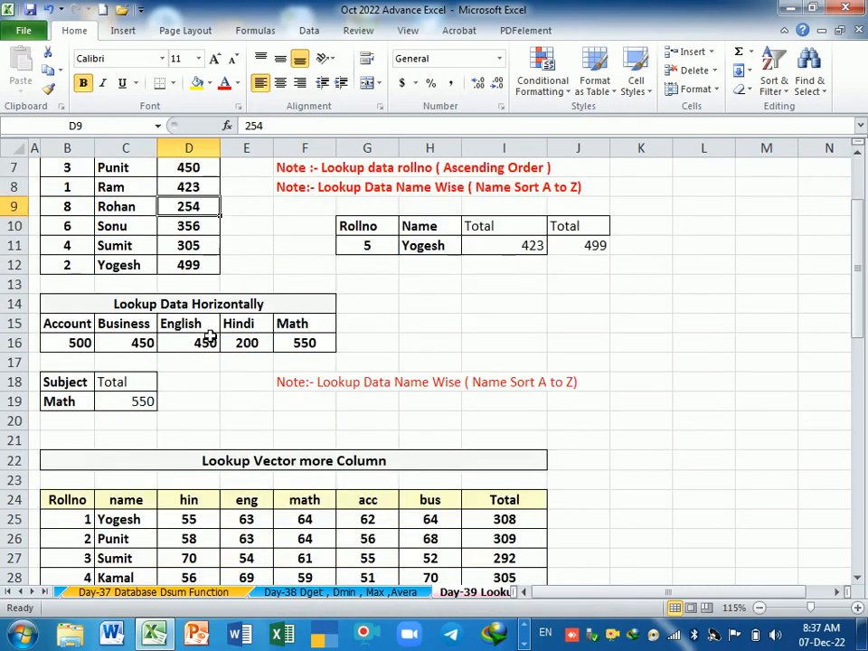
{"action": "scroll", "coordinate": [209, 350], "scroll_direction": "down", "scroll_amount": 1}
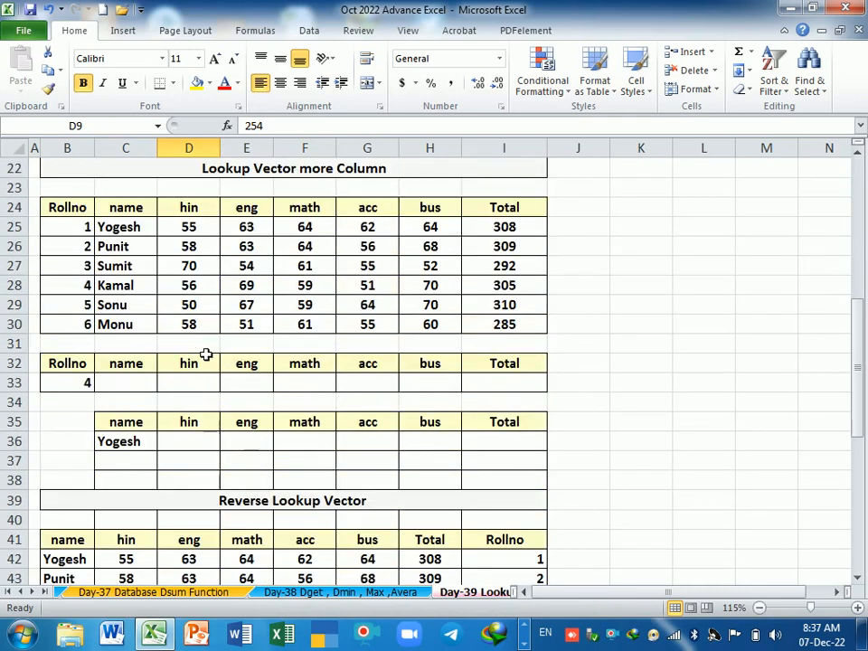
{"action": "scroll", "coordinate": [206, 355], "scroll_direction": "up", "scroll_amount": 1}
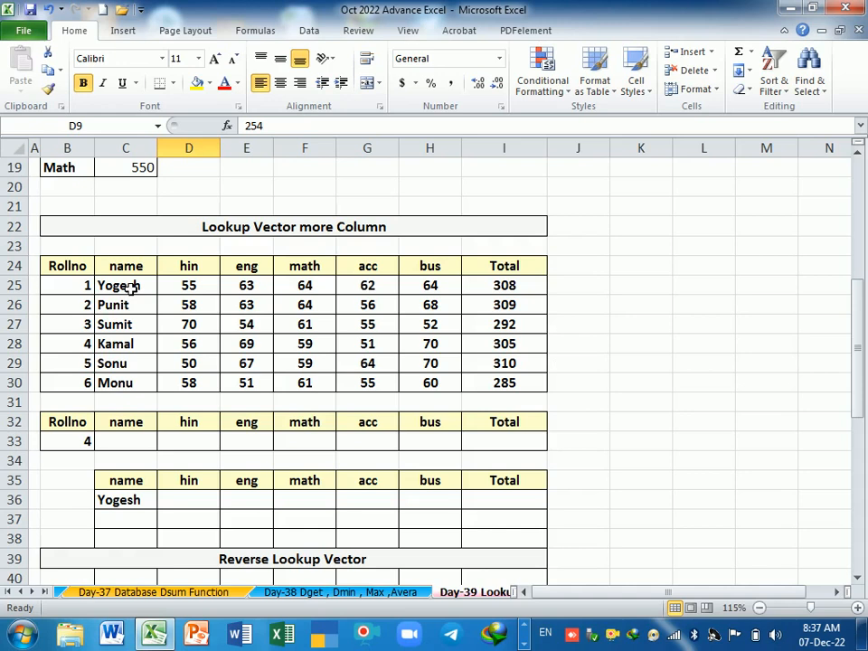
{"action": "left_click", "coordinate": [206, 288]}
{"action": "left_click", "coordinate": [254, 288]}
{"action": "left_click", "coordinate": [305, 290]}
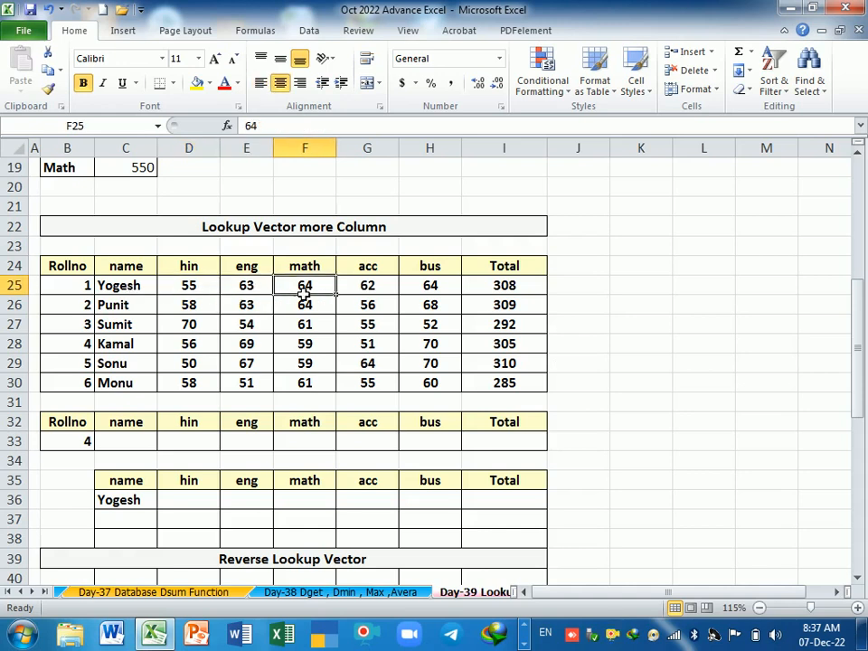
{"action": "left_click", "coordinate": [366, 288]}
{"action": "left_click", "coordinate": [425, 289]}
{"action": "left_click", "coordinate": [512, 289]}
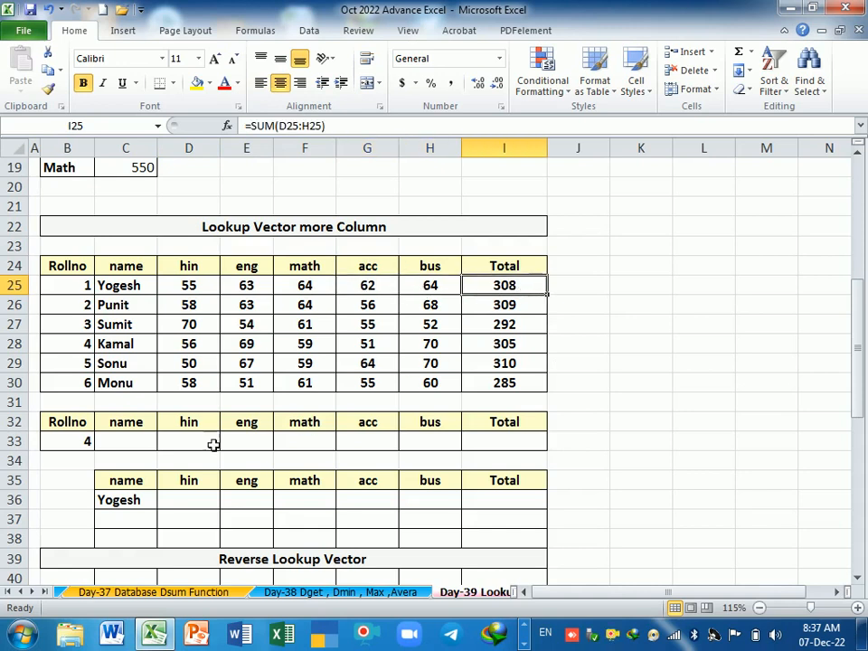
Step: Enter =LOOKUP(B33,B25:B30,C25:C30) in C33 to fetch the name for the roll number and check it against row 28
{"action": "left_click", "coordinate": [132, 444]}
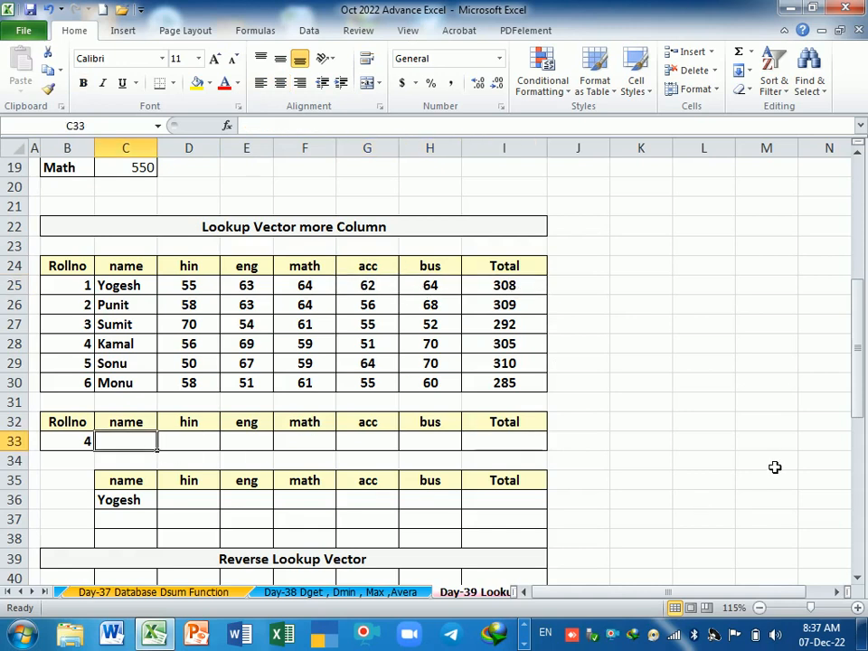
{"action": "type", "text": "="}
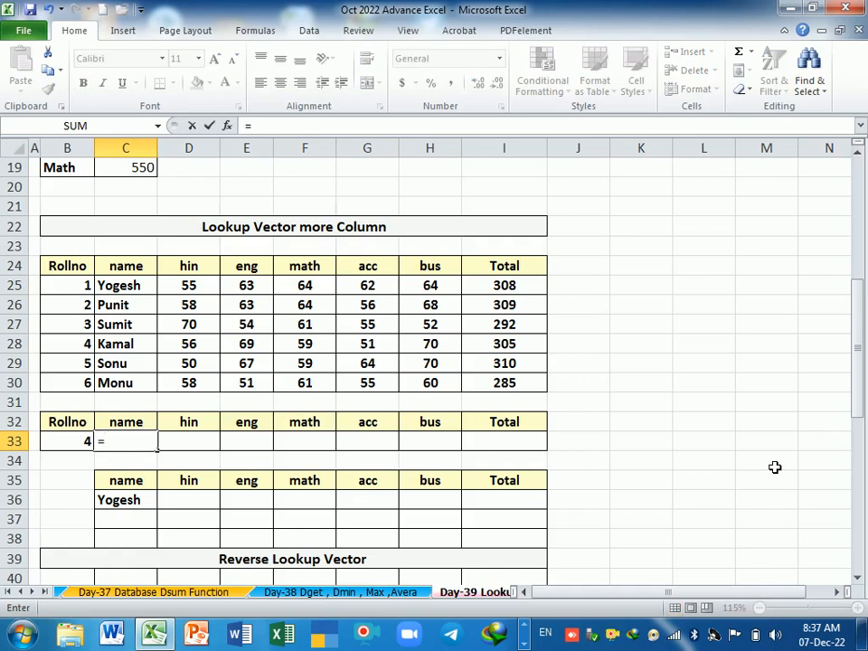
{"action": "type", "text": "look"}
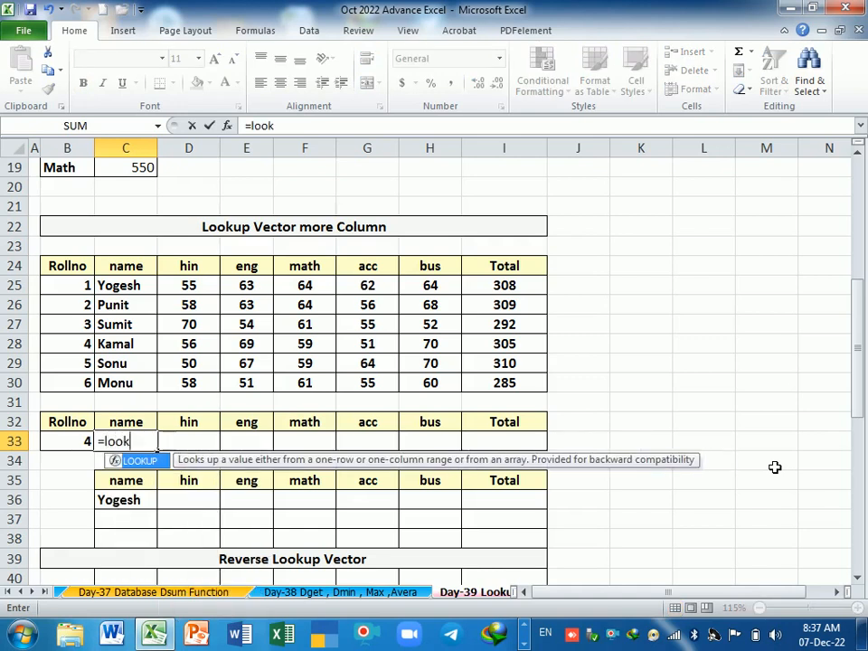
{"action": "type", "text": "up"}
{"action": "key", "text": "Tab"}
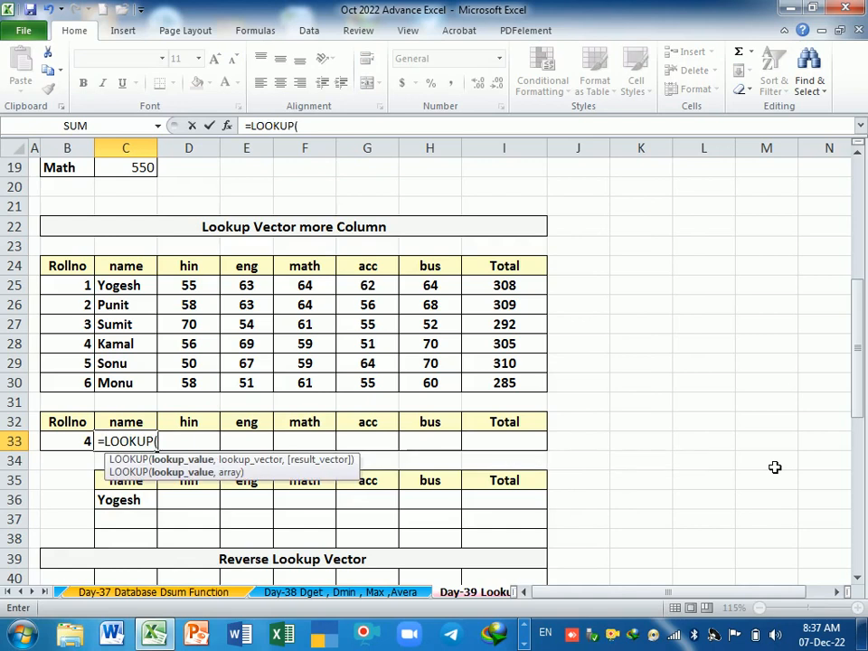
{"action": "left_click", "coordinate": [84, 444]}
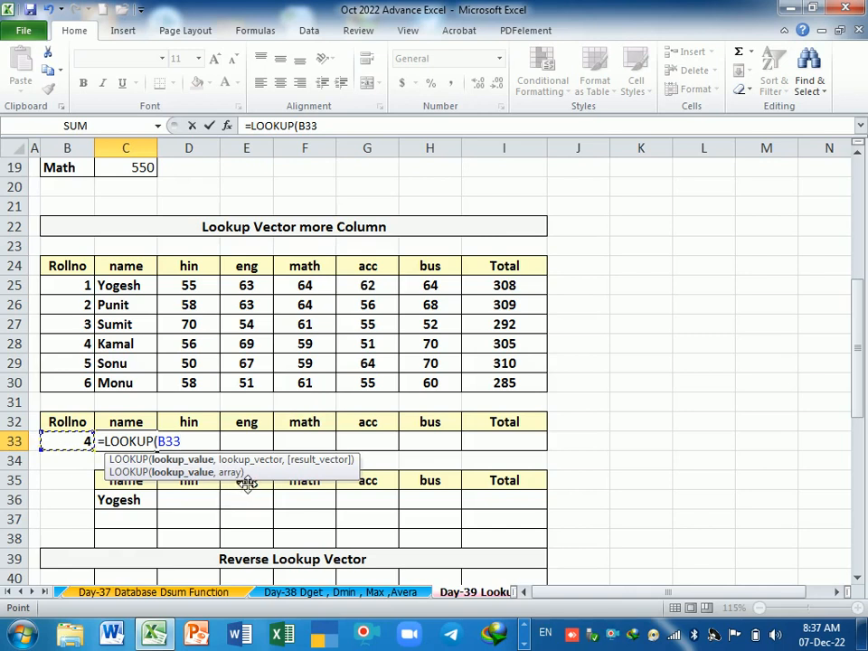
{"action": "type", "text": ","}
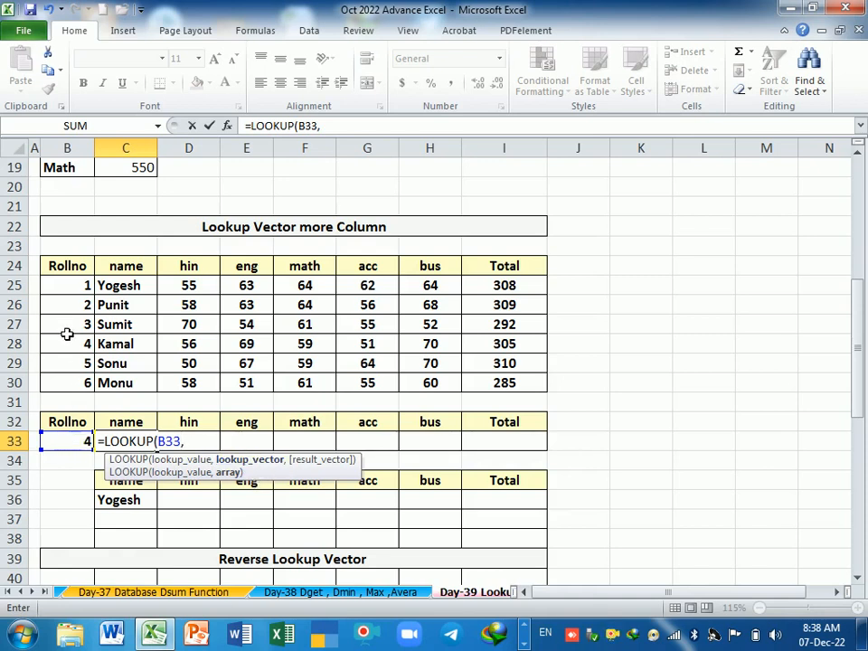
{"action": "left_click_drag", "start_coordinate": [67, 286], "coordinate": [69, 386]}
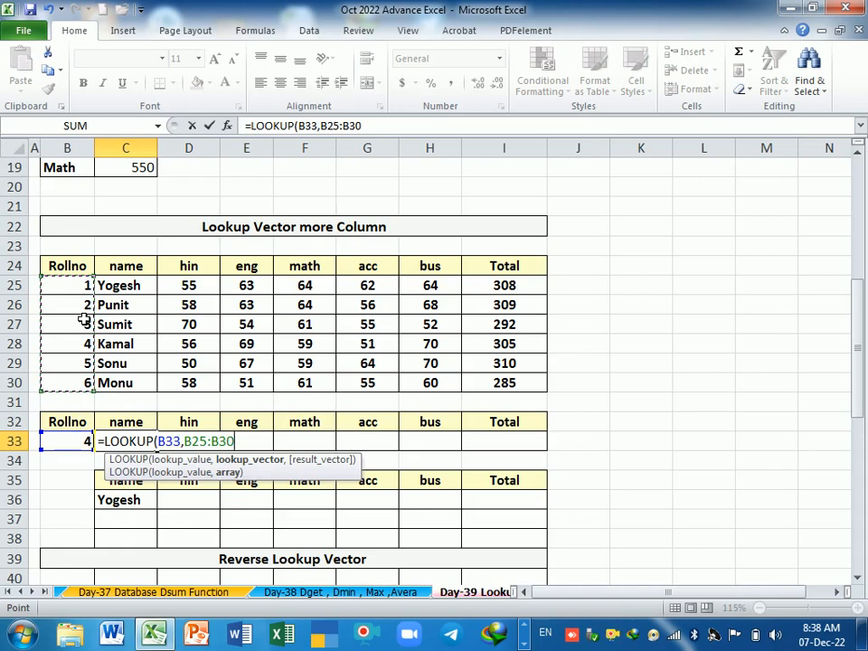
{"action": "type", "text": ","}
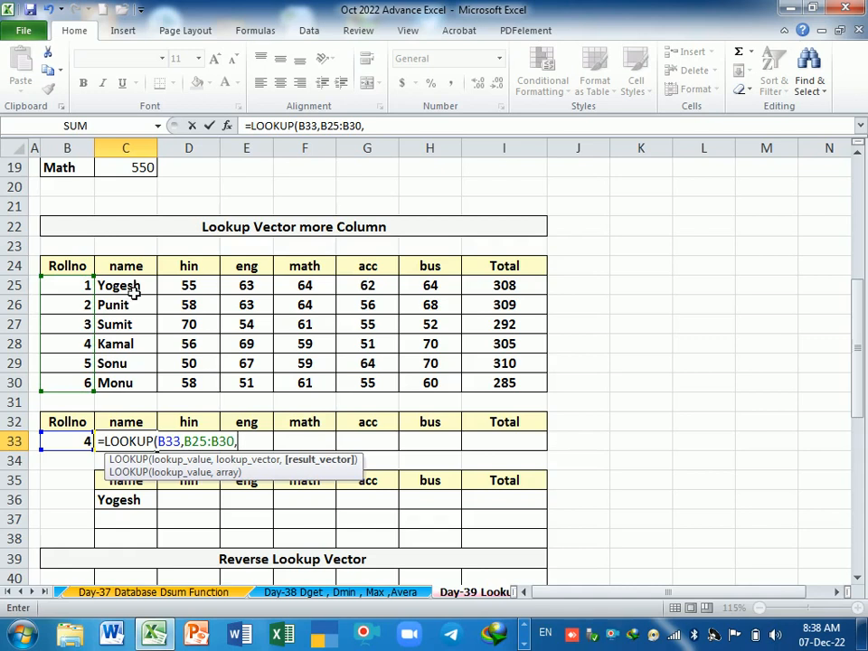
{"action": "left_click_drag", "start_coordinate": [126, 287], "coordinate": [130, 382]}
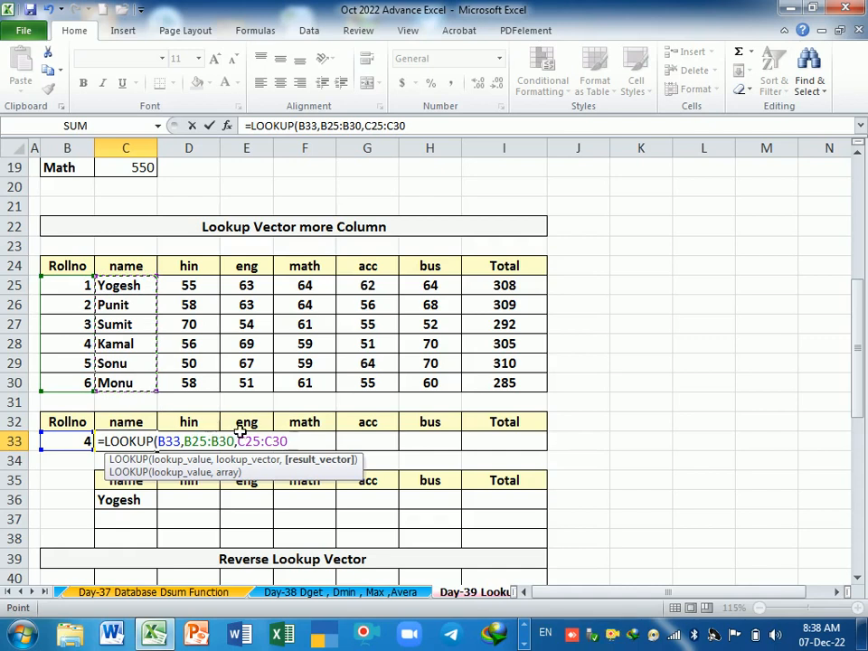
{"action": "key", "text": "Return"}
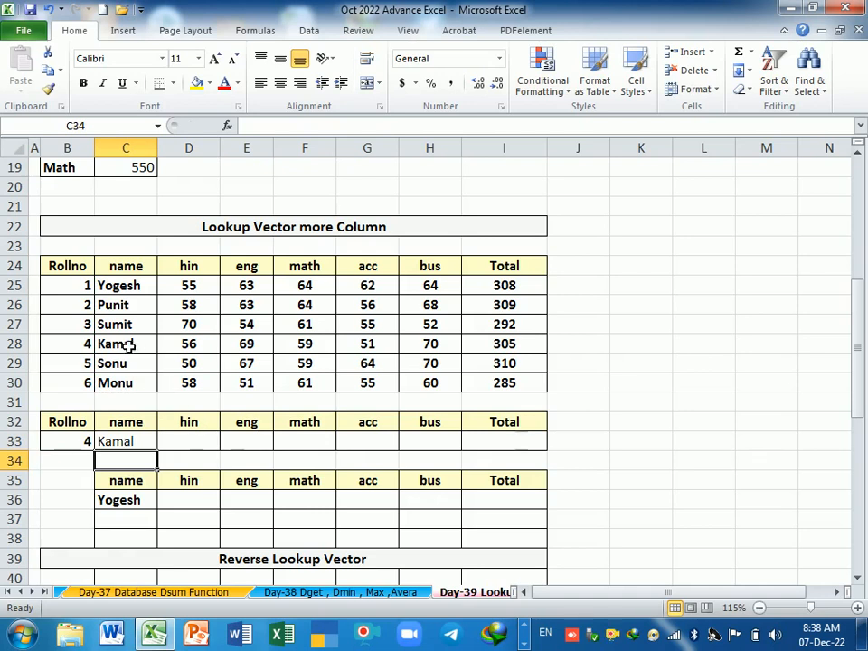
{"action": "left_click_drag", "start_coordinate": [87, 343], "coordinate": [117, 348]}
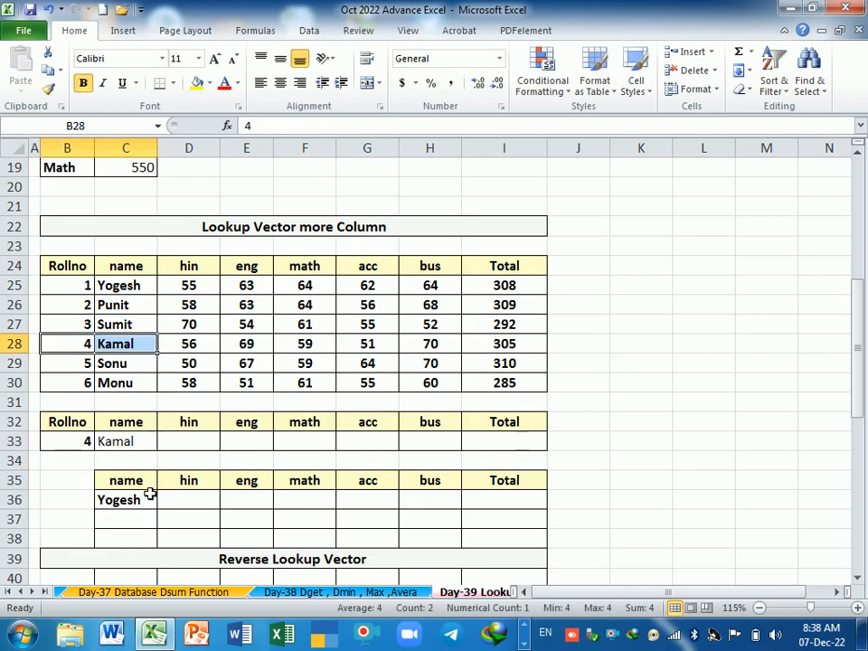
Step: Try to fill the name lookup formula from C33 across D33:I33 with its relative references
{"action": "left_click", "coordinate": [138, 441]}
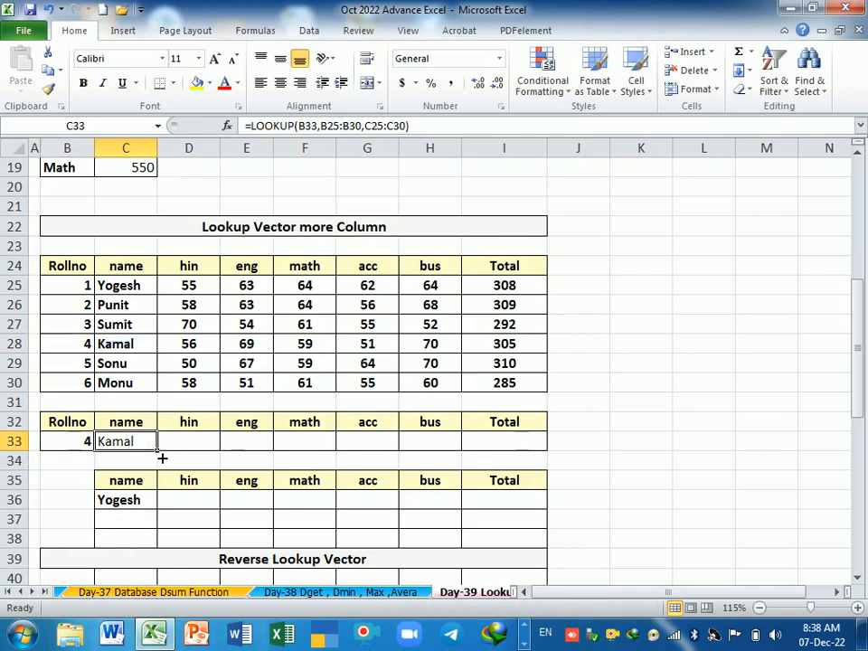
{"action": "left_click_drag", "start_coordinate": [162, 458], "coordinate": [514, 462]}
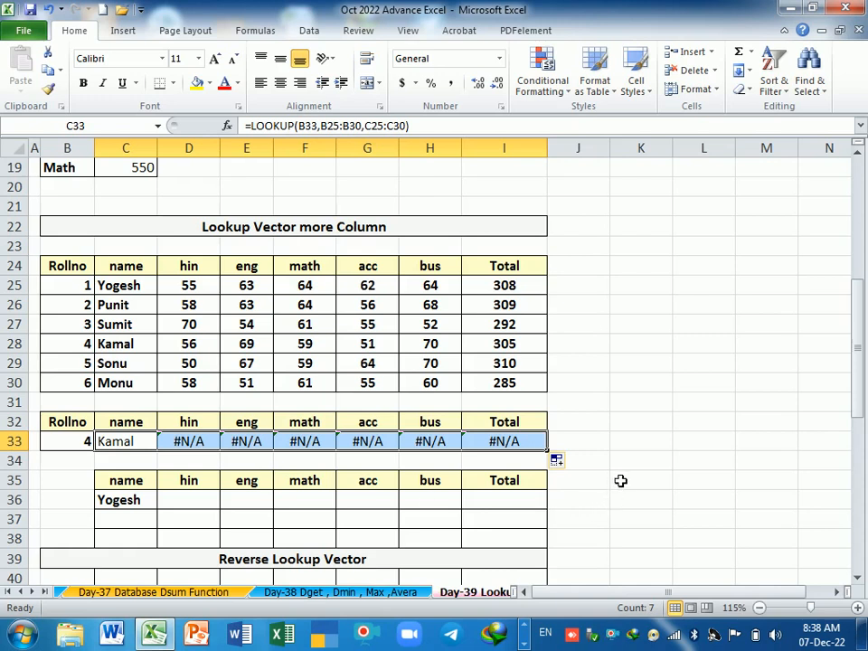
{"action": "scroll", "coordinate": [622, 477], "scroll_direction": "up", "scroll_amount": 1, "text": "ctrl"}
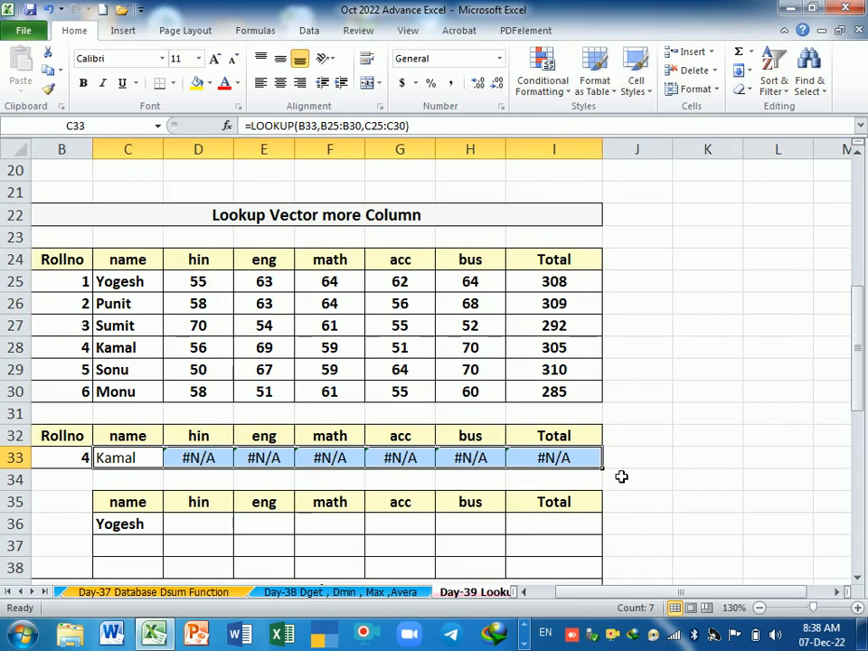
{"action": "scroll", "coordinate": [624, 467], "scroll_direction": "down", "scroll_amount": 1}
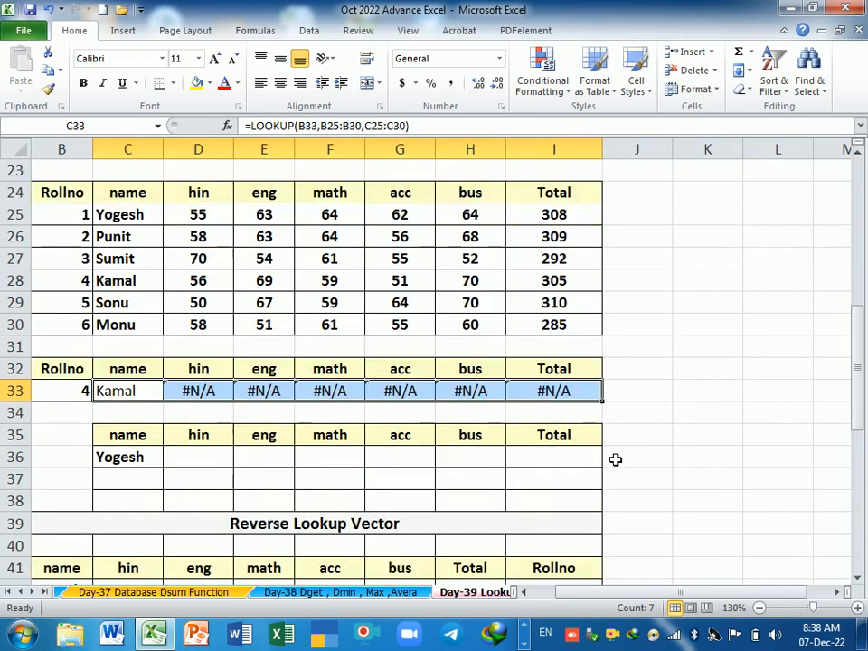
Step: Examine the cell references in each copied LOOKUP formula from C33 through I33
{"action": "key", "text": "F2"}
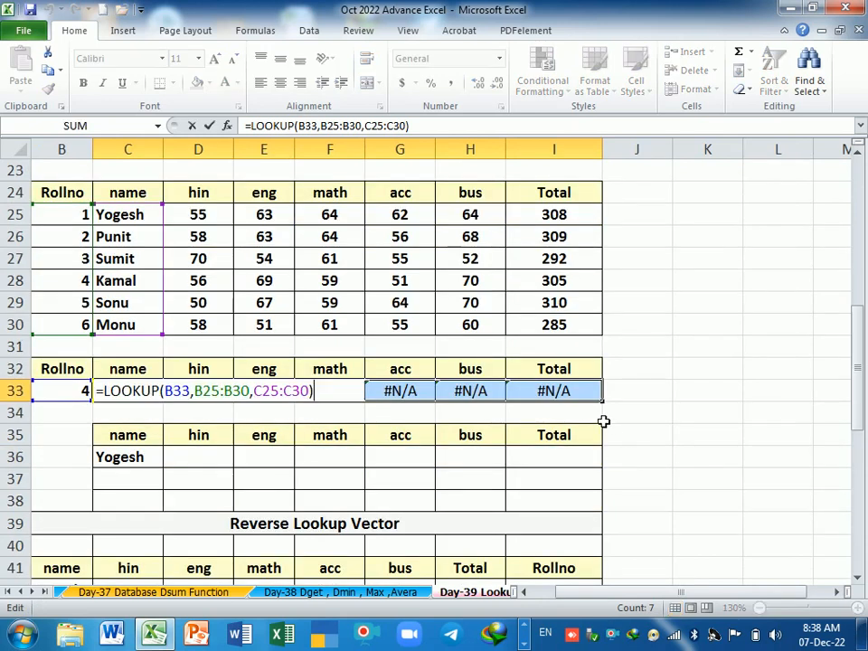
{"action": "key", "text": "Return"}
{"action": "key", "text": "F2"}
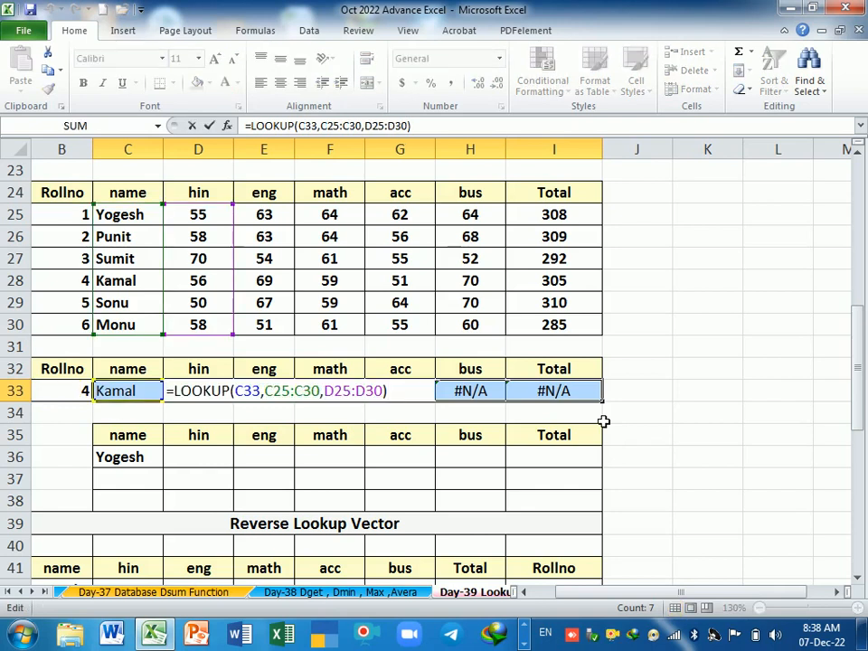
{"action": "key", "text": "Return"}
{"action": "key", "text": "F2"}
{"action": "key", "text": "Return"}
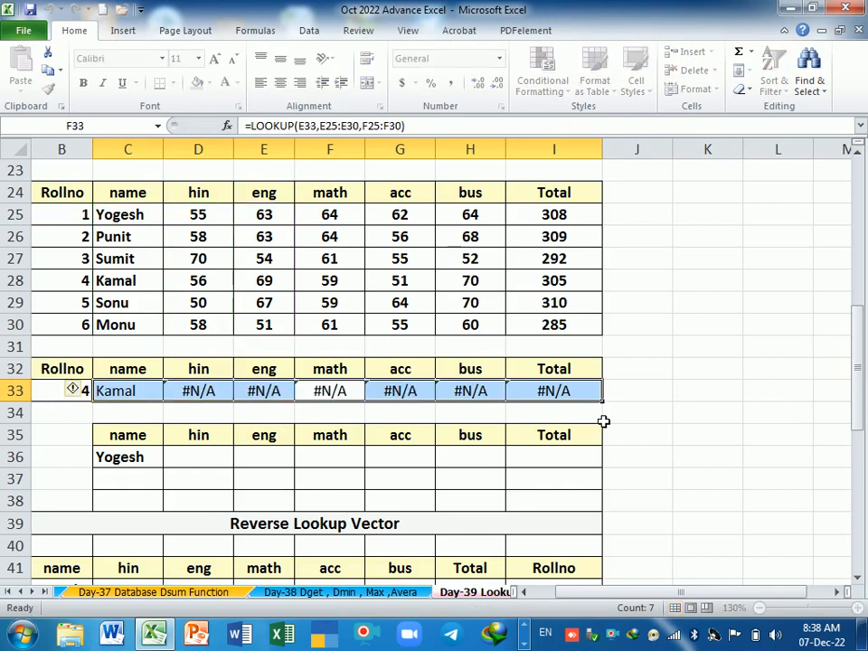
{"action": "key", "text": "F2"}
{"action": "key", "text": "Return"}
{"action": "key", "text": "F2"}
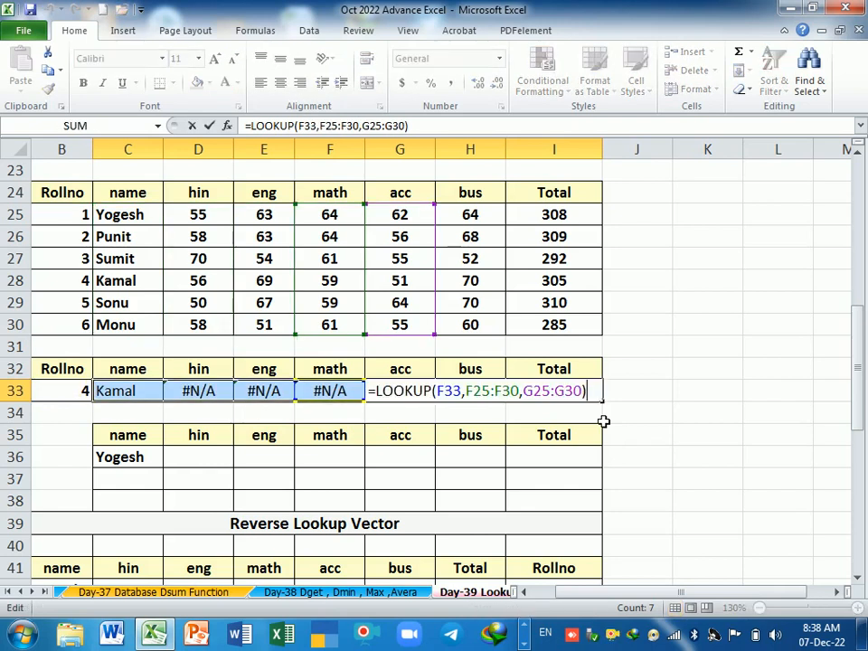
{"action": "key", "text": "Return"}
{"action": "key", "text": "F2"}
{"action": "key", "text": "Return"}
{"action": "key", "text": "F2"}
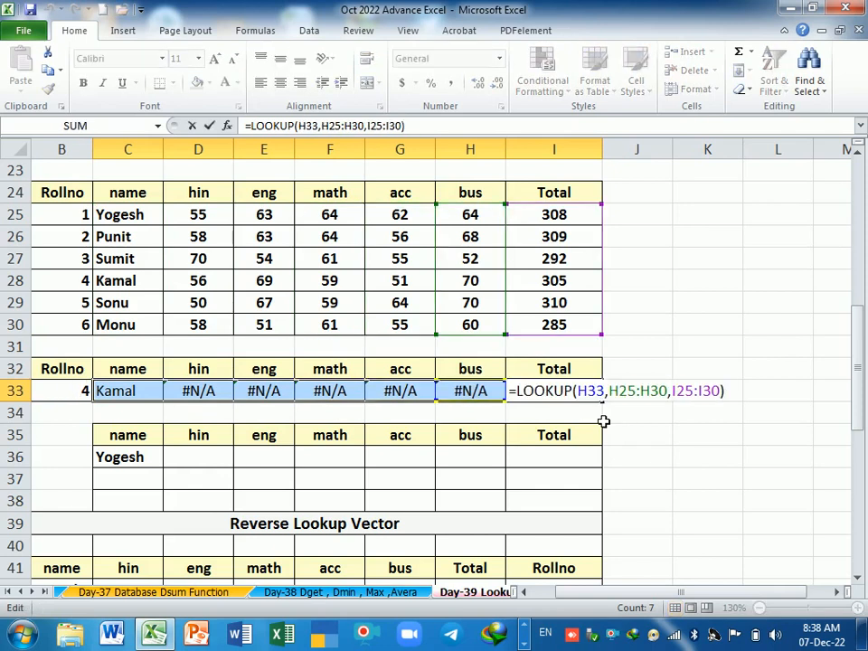
{"action": "key", "text": "Return"}
Step: Compare the lookup value and lookup vector references in the C33 and D33 formulas
{"action": "key", "text": "F2"}
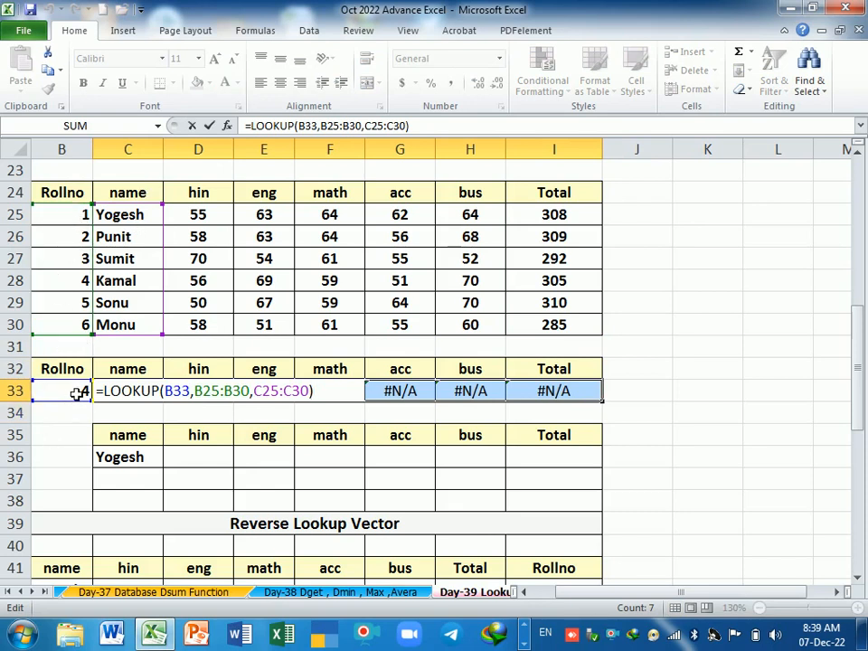
{"action": "key", "text": "Return"}
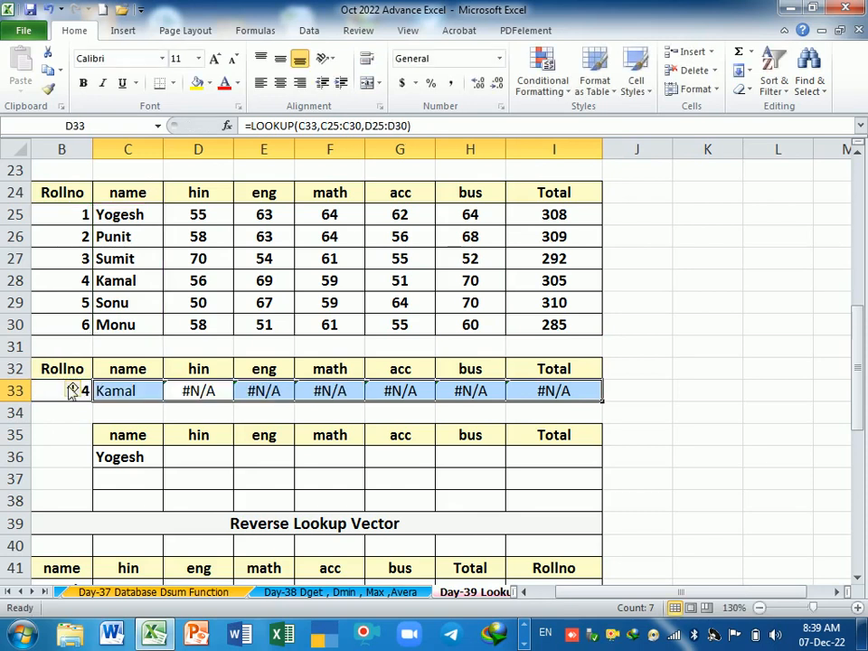
{"action": "key", "text": "F2"}
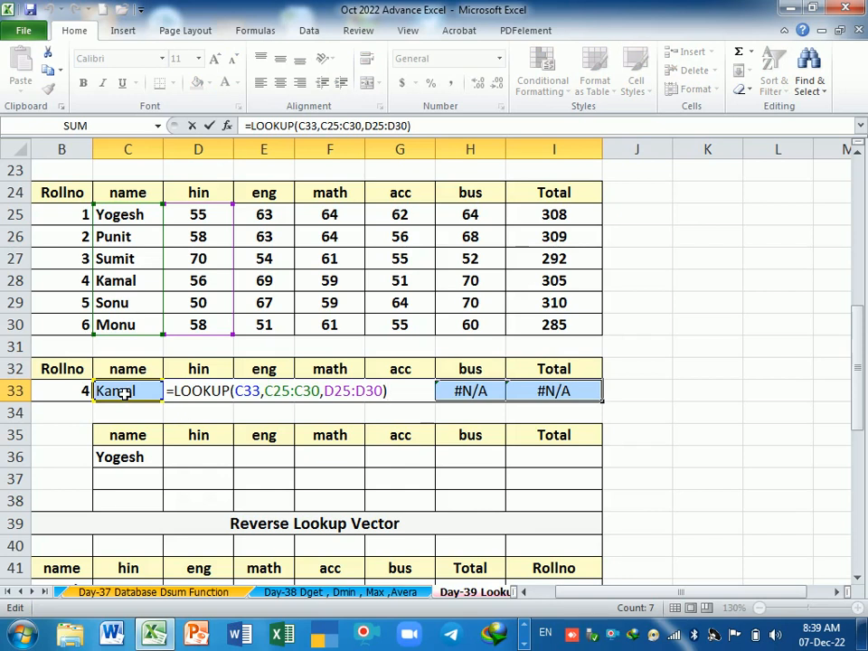
{"action": "key", "text": "Return"}
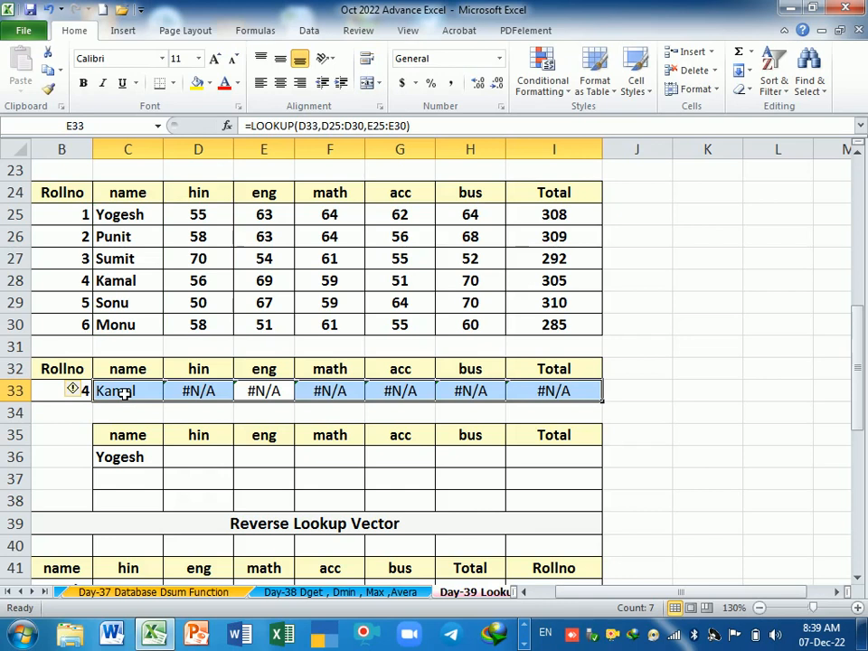
Step: Make B33 and B25:B30 absolute in the C33 formula, keep C25:C30 relative, and fill it across to I33
{"action": "left_click", "coordinate": [123, 391]}
{"action": "key", "text": "F2"}
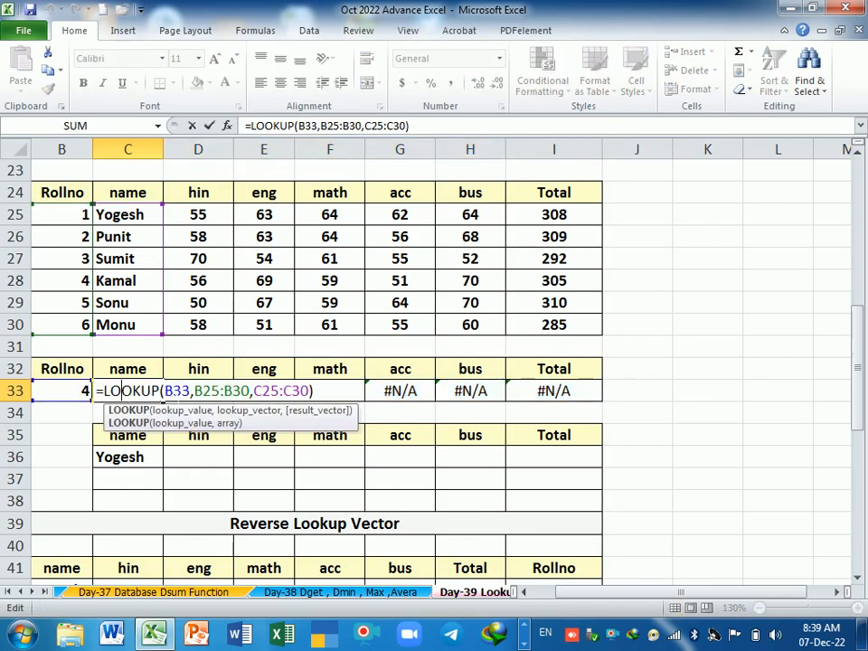
{"action": "left_click", "coordinate": [165, 390]}
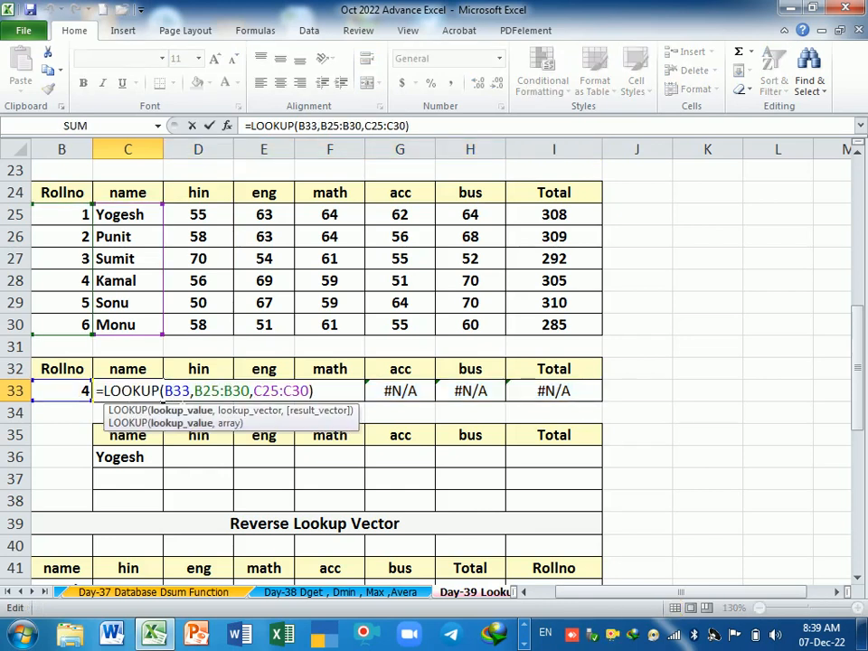
{"action": "key", "text": "F4"}
{"action": "left_click_drag", "start_coordinate": [211, 391], "coordinate": [250, 390]}
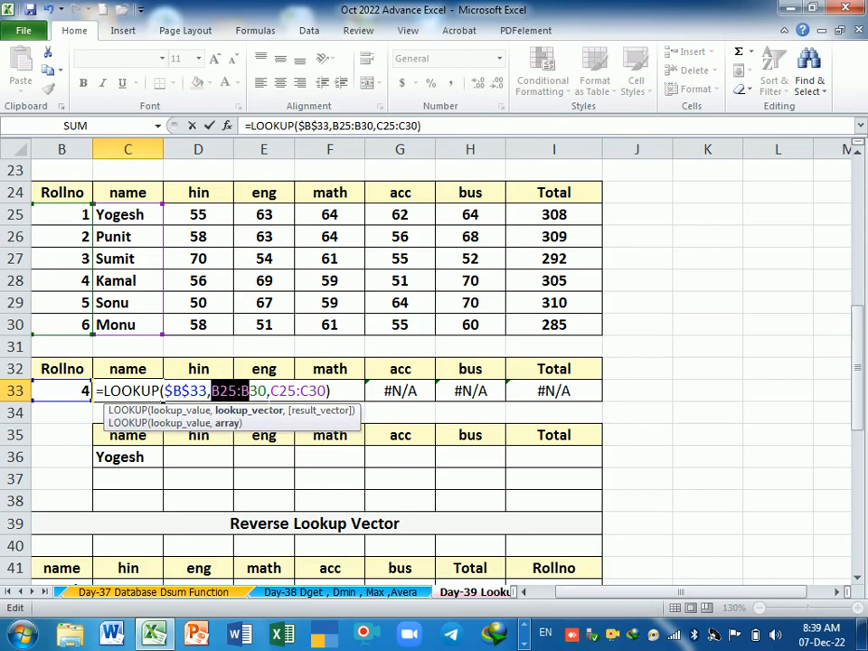
{"action": "key", "text": "F4"}
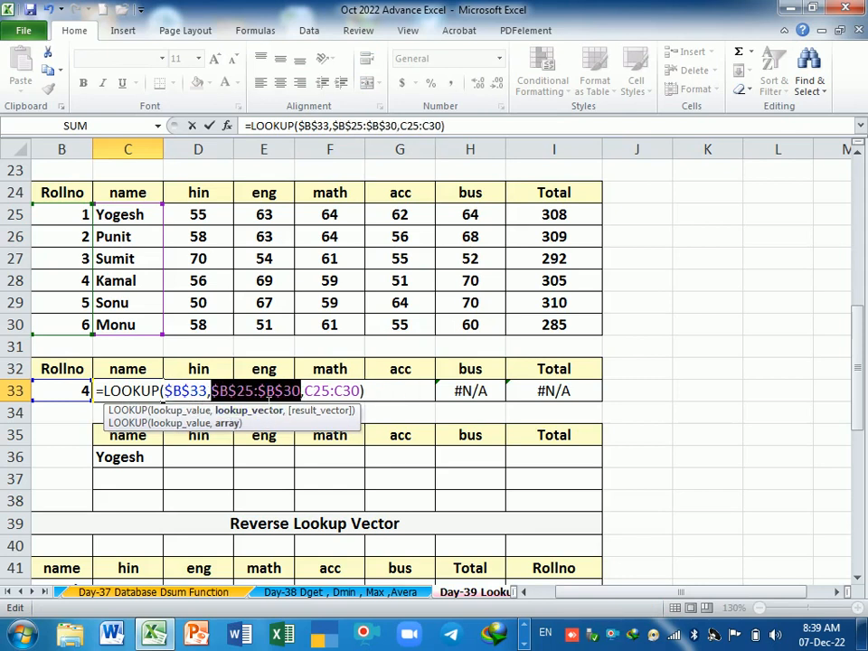
{"action": "left_click", "coordinate": [305, 391]}
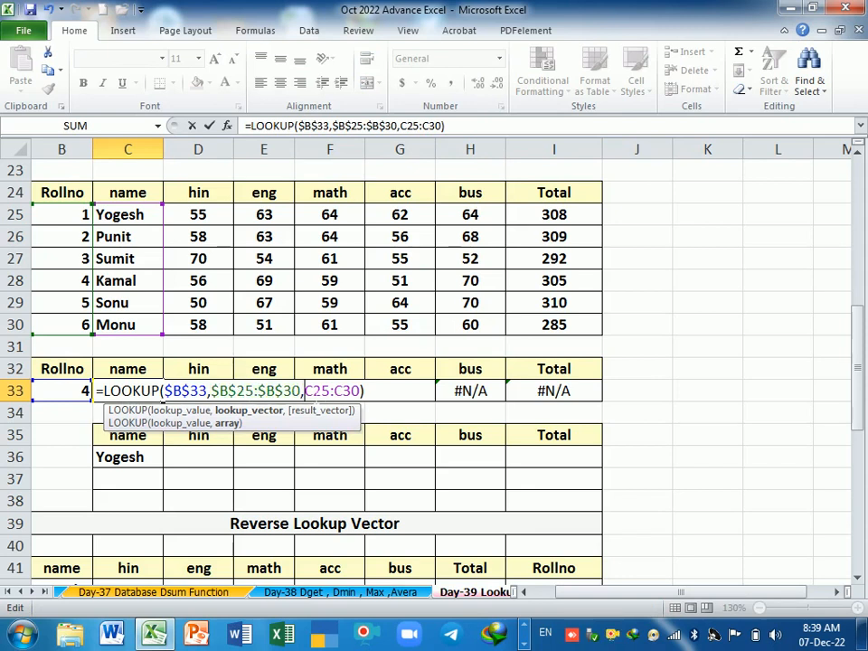
{"action": "key", "text": "Return"}
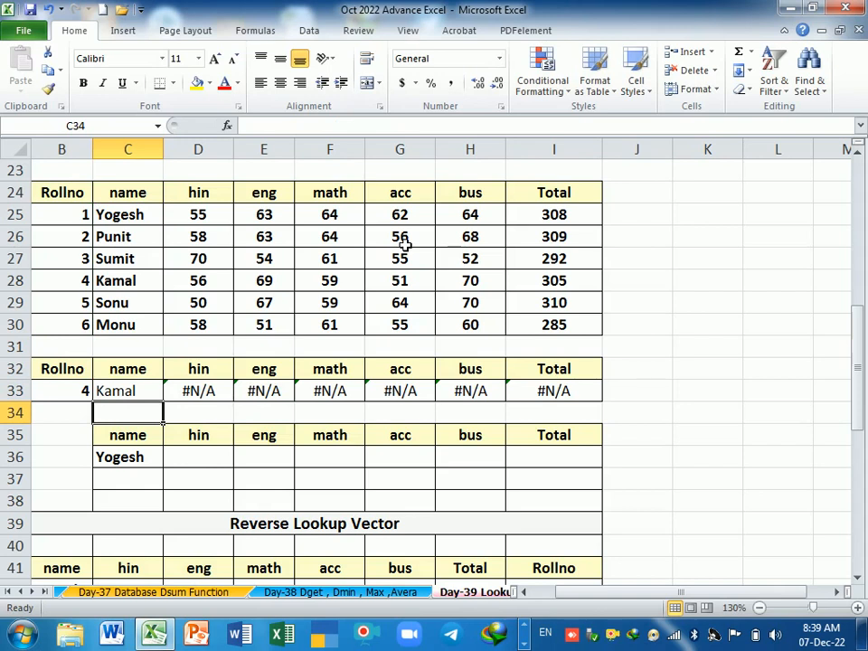
{"action": "left_click", "coordinate": [153, 394]}
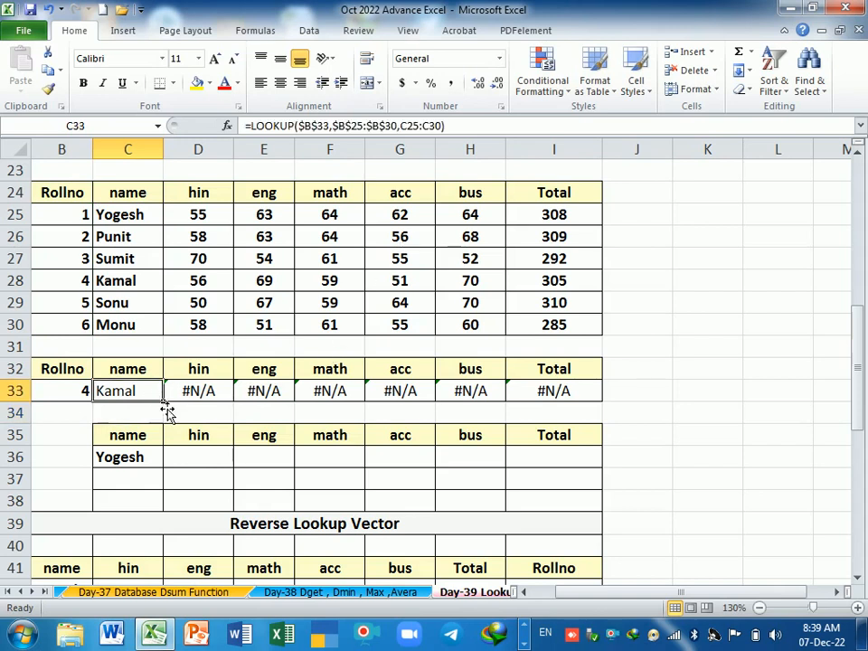
{"action": "left_click_drag", "start_coordinate": [163, 401], "coordinate": [585, 409]}
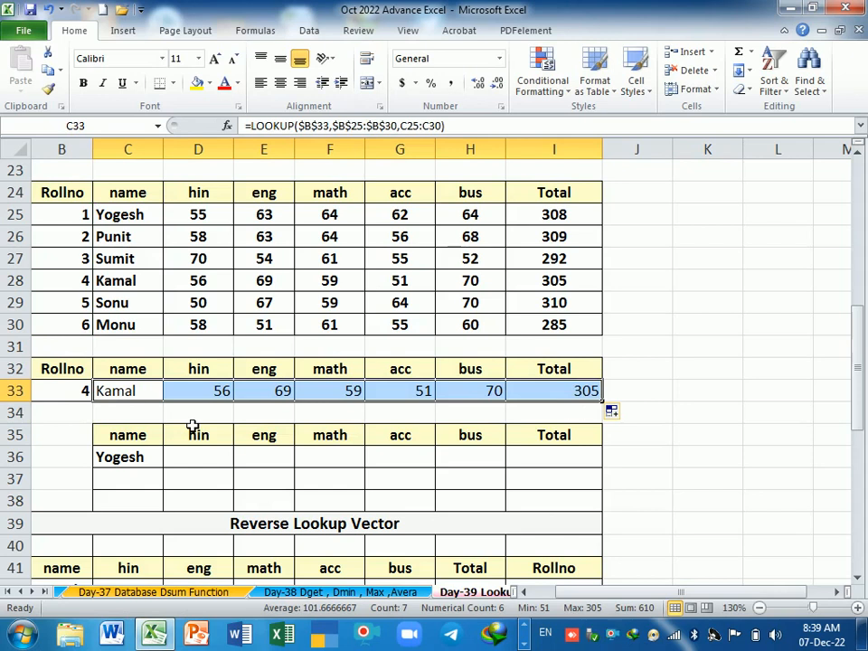
Step: Examine the absolute and relative references in the row 33 LOOKUP formulas from C33 through G33
{"action": "key", "text": "F2"}
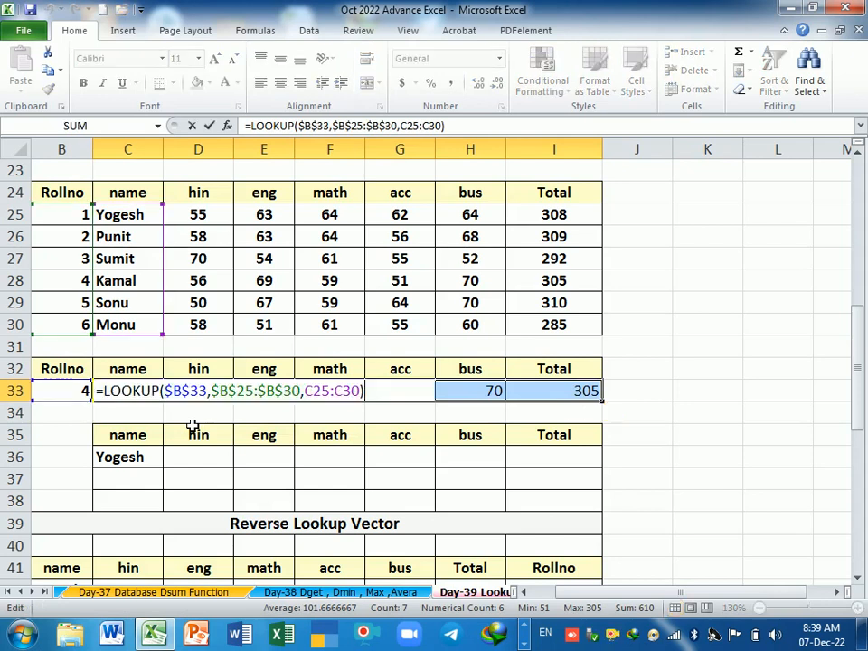
{"action": "key", "text": "Tab"}
{"action": "key", "text": "F2"}
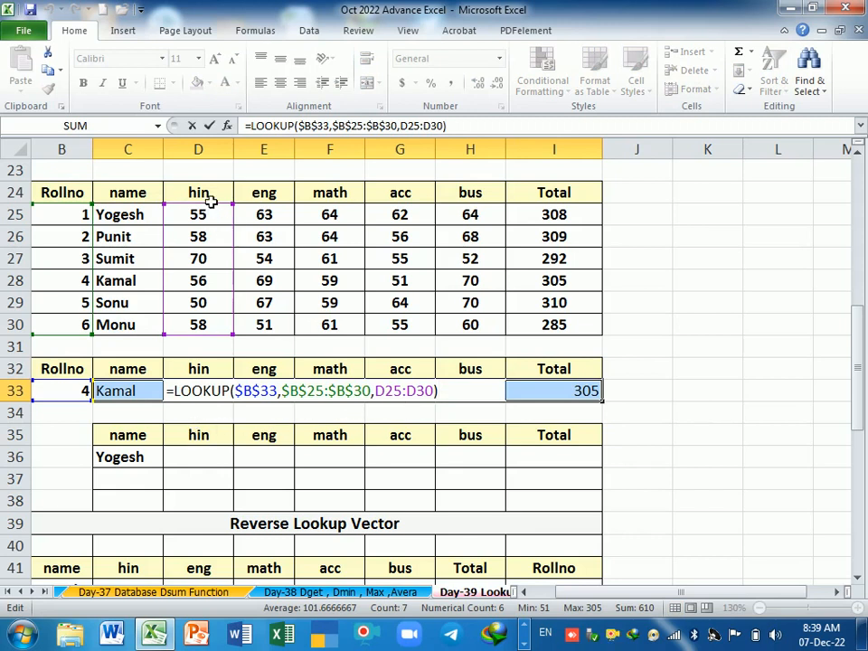
{"action": "key", "text": "F2"}
{"action": "key", "text": "Return"}
{"action": "key", "text": "F2"}
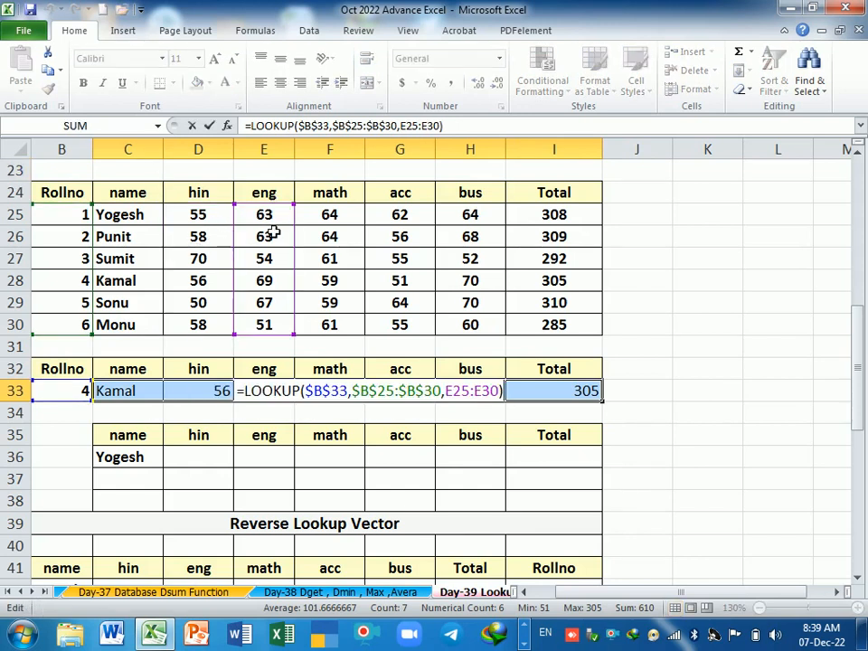
{"action": "key", "text": "Return"}
{"action": "key", "text": "F2"}
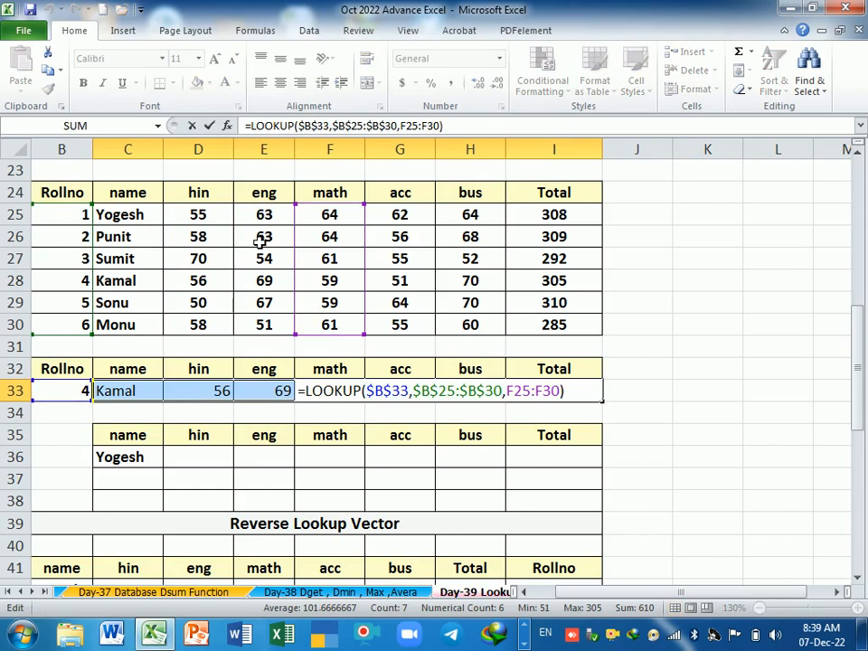
{"action": "key", "text": "F2"}
{"action": "key", "text": "Return"}
{"action": "key", "text": "F2"}
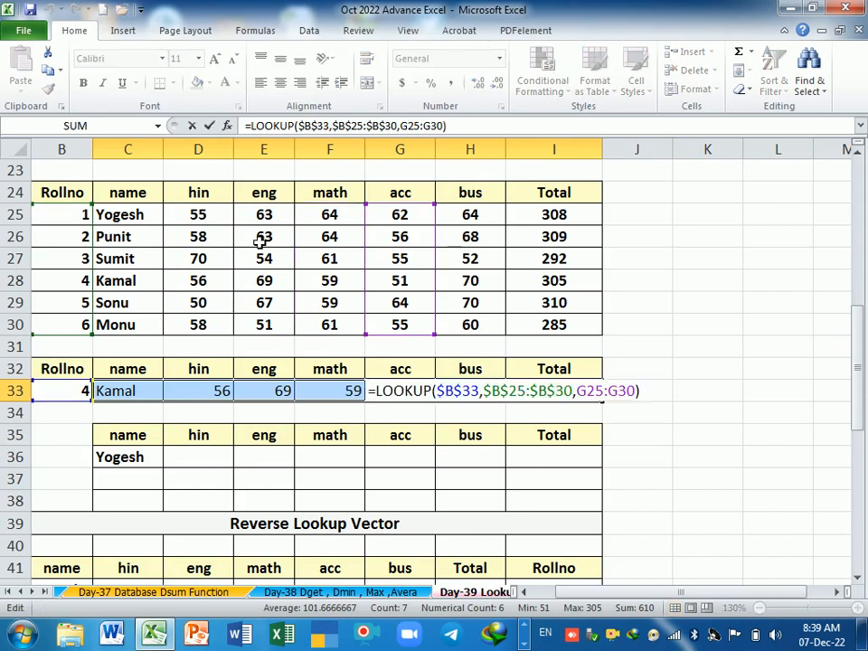
{"action": "key", "text": "Return"}
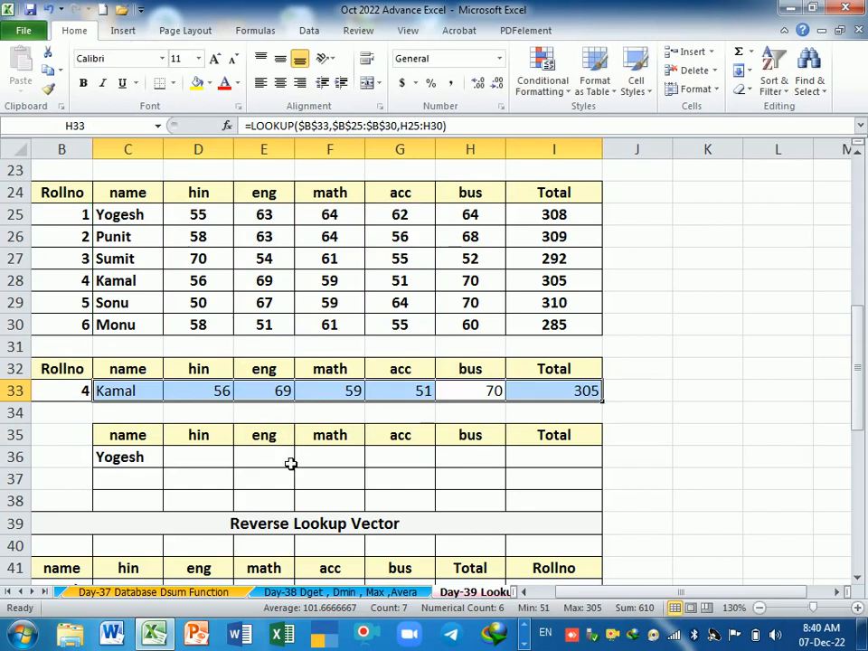
{"action": "double_click", "coordinate": [134, 394]}
{"action": "left_click", "coordinate": [366, 391]}
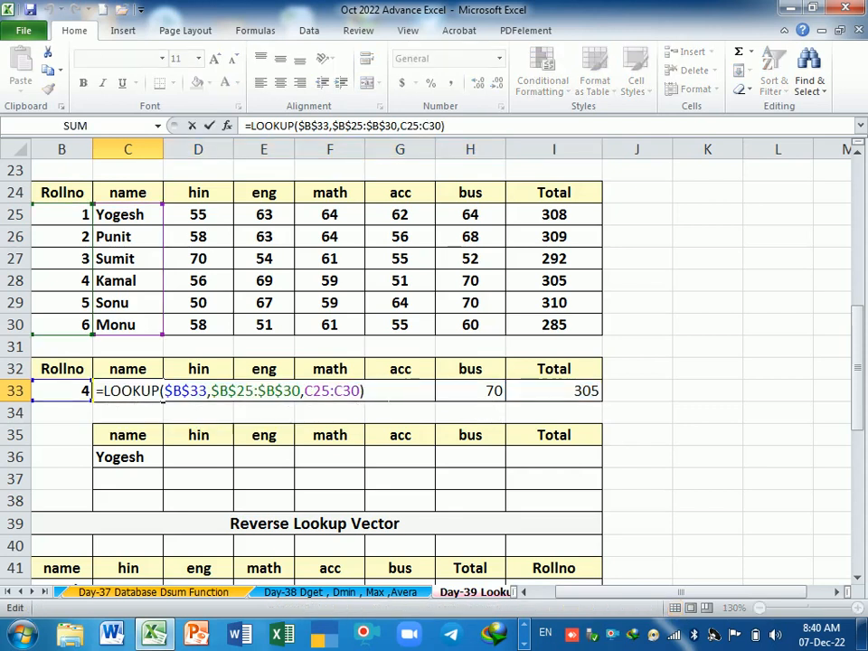
{"action": "key", "text": "Return"}
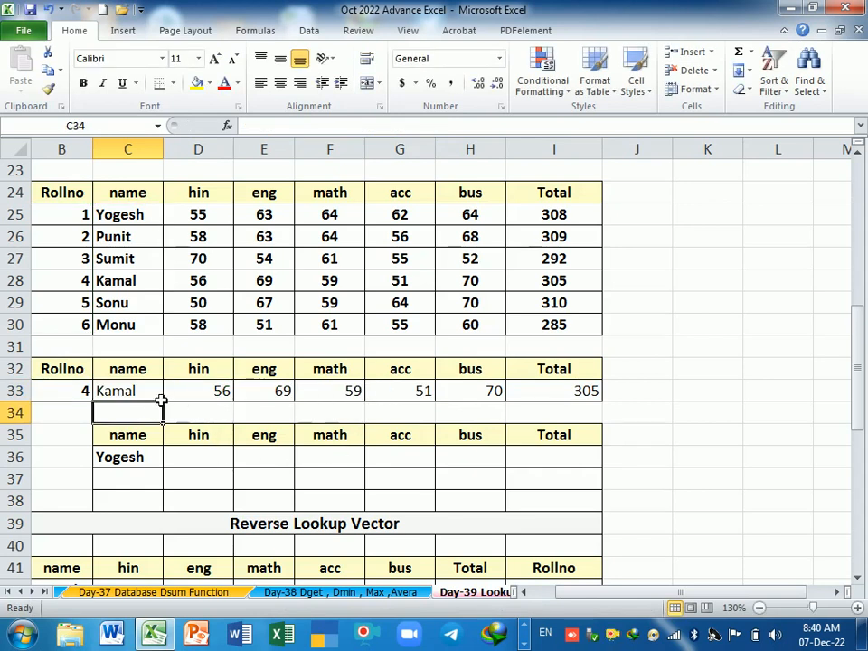
Step: Enter =LOOKUP(C36,C25:C30,D25:D30) in D36 to fetch the student's hin marks by name
{"action": "left_click", "coordinate": [160, 463]}
{"action": "left_click", "coordinate": [209, 462]}
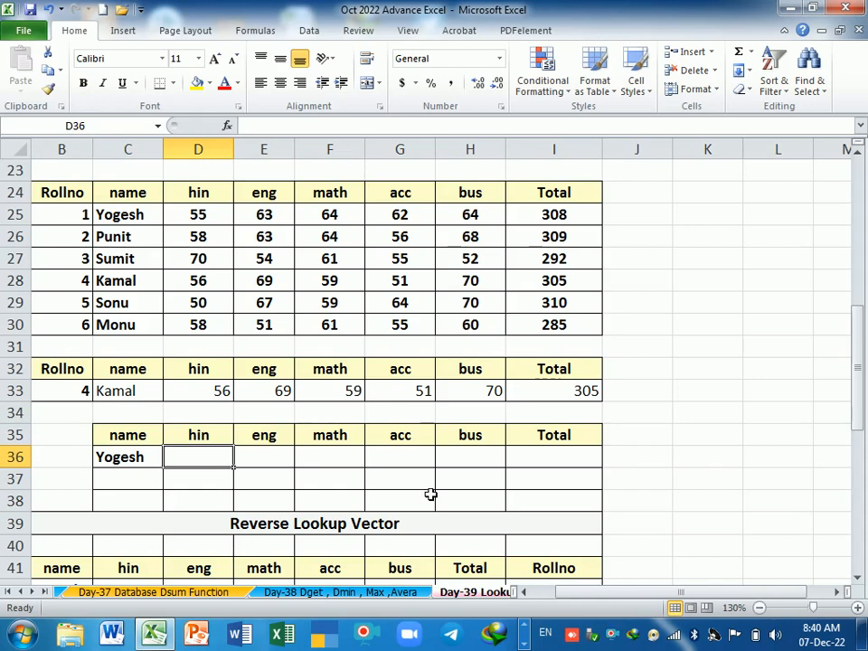
{"action": "type", "text": "="}
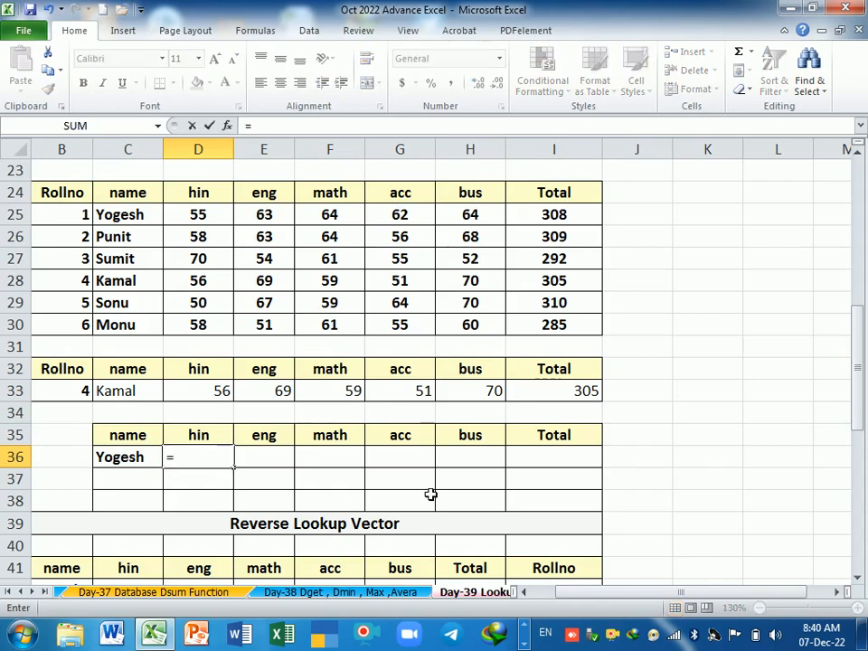
{"action": "type", "text": "lookup"}
{"action": "key", "text": "Tab"}
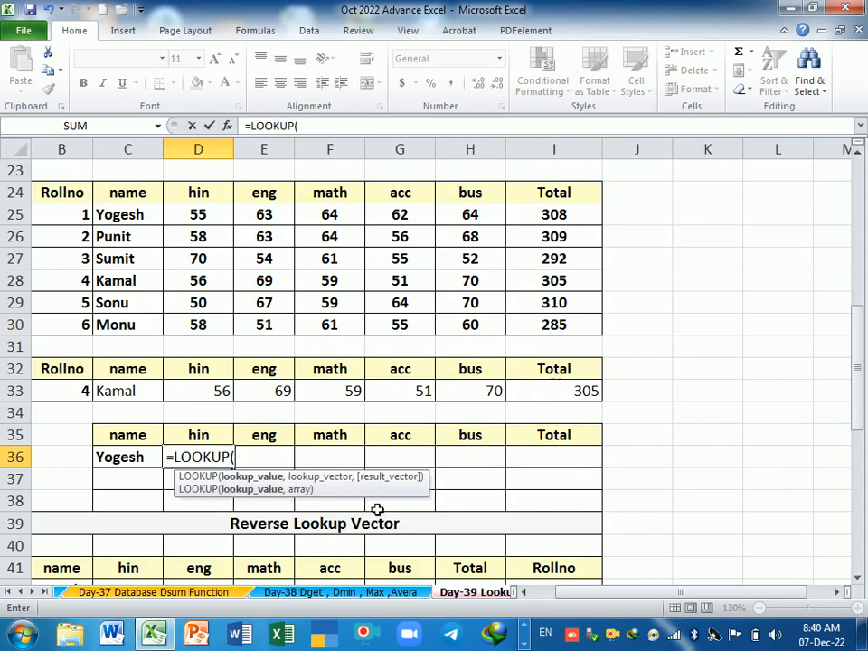
{"action": "left_click", "coordinate": [139, 467]}
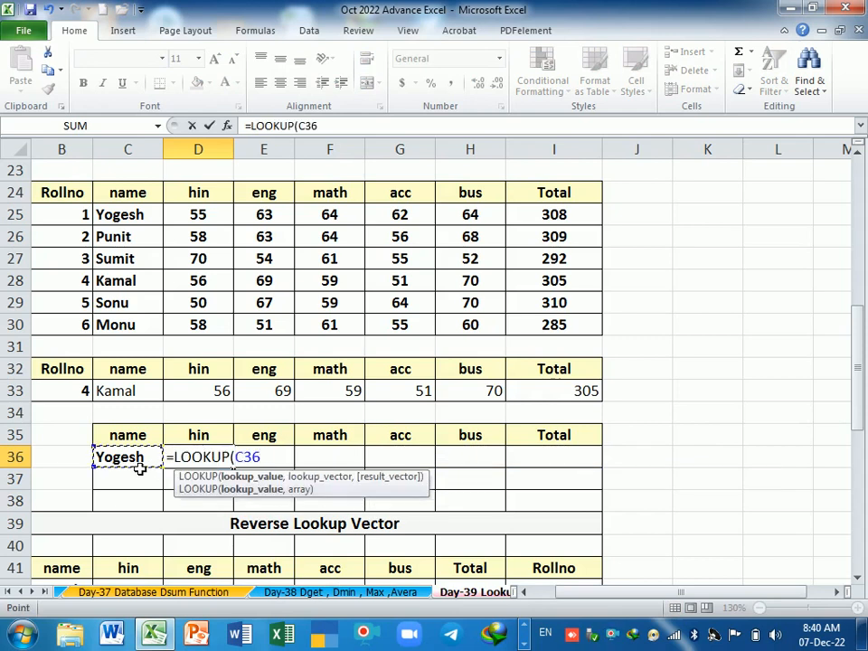
{"action": "type", "text": ","}
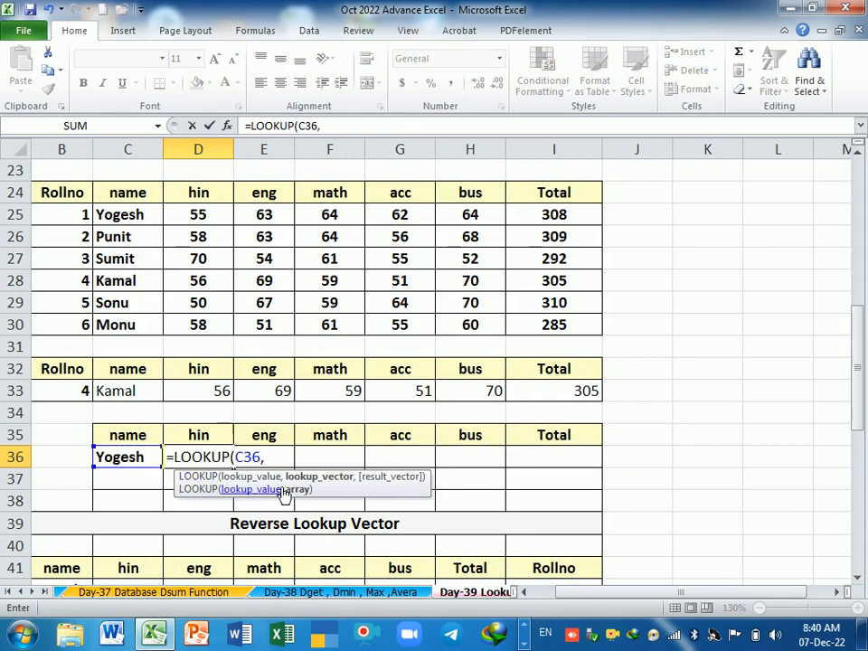
{"action": "left_click_drag", "start_coordinate": [141, 215], "coordinate": [143, 323]}
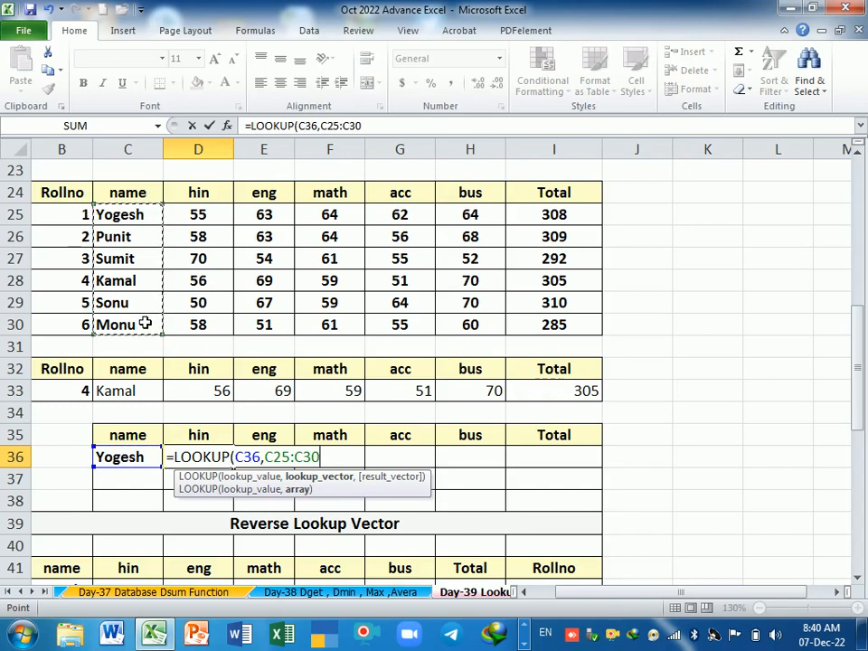
{"action": "type", "text": ","}
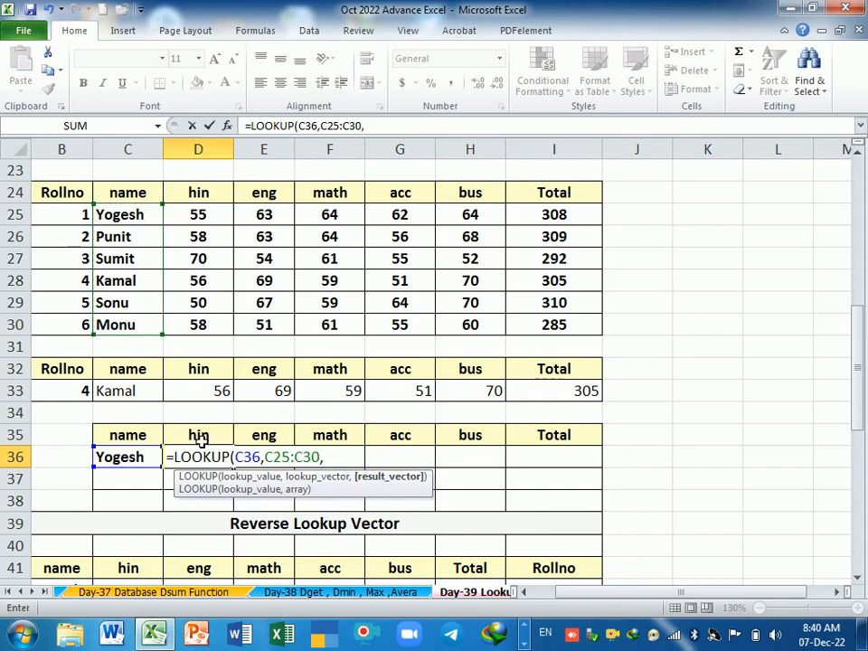
{"action": "left_click_drag", "start_coordinate": [203, 217], "coordinate": [219, 326]}
{"action": "key", "text": "Return"}
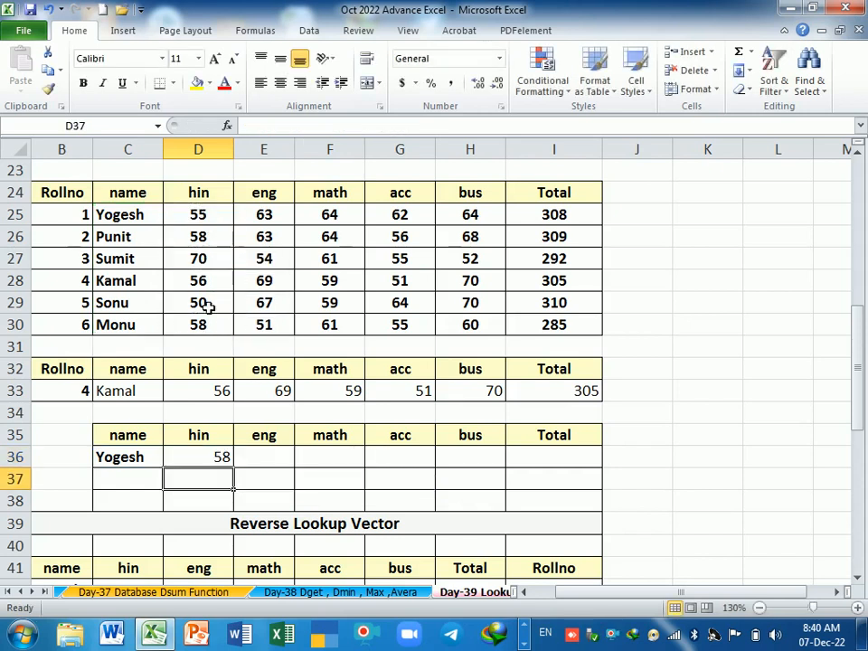
Step: Try to fill the D36 marks formula across E36:I36 with its relative references
{"action": "left_click", "coordinate": [205, 461]}
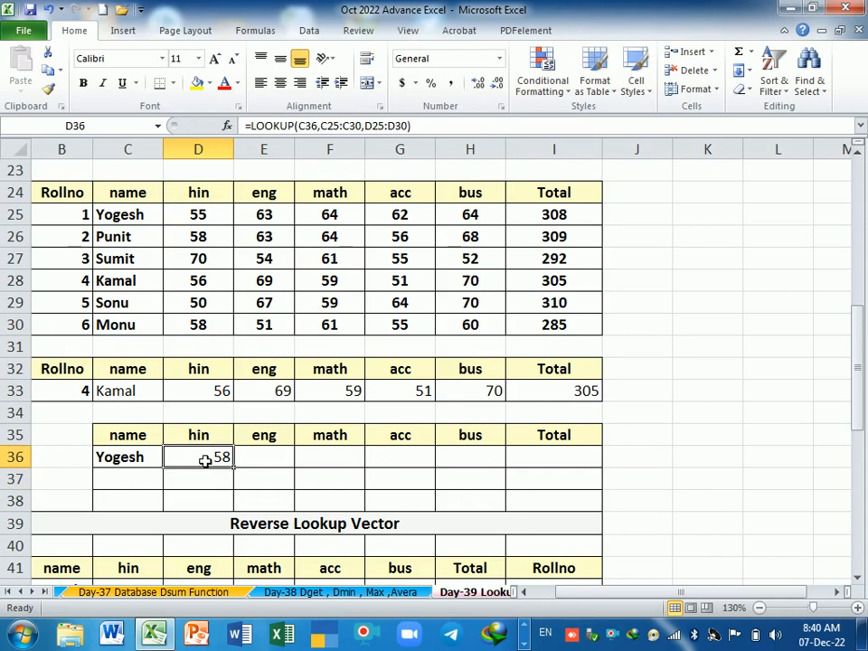
{"action": "left_click_drag", "start_coordinate": [235, 468], "coordinate": [607, 475]}
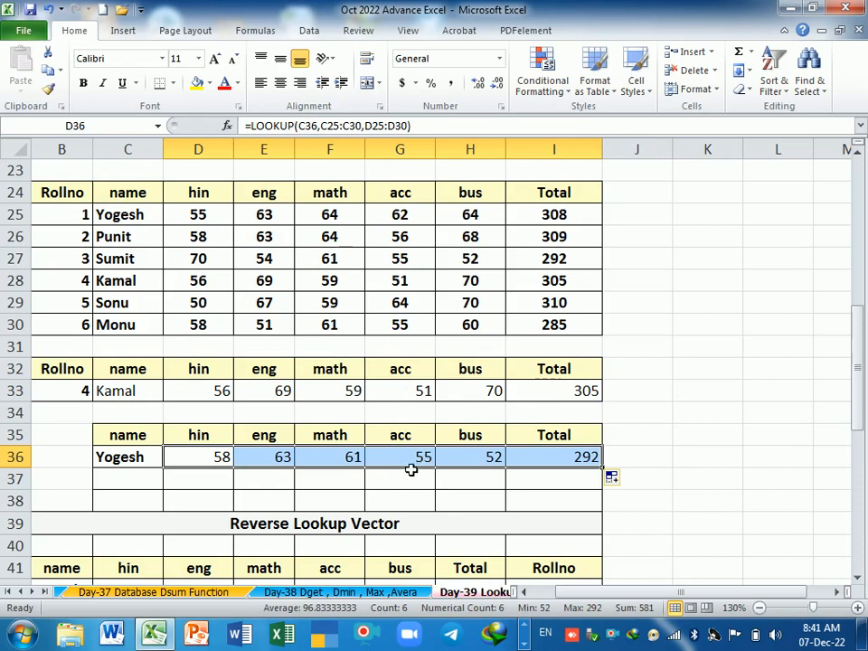
{"action": "left_click", "coordinate": [187, 480]}
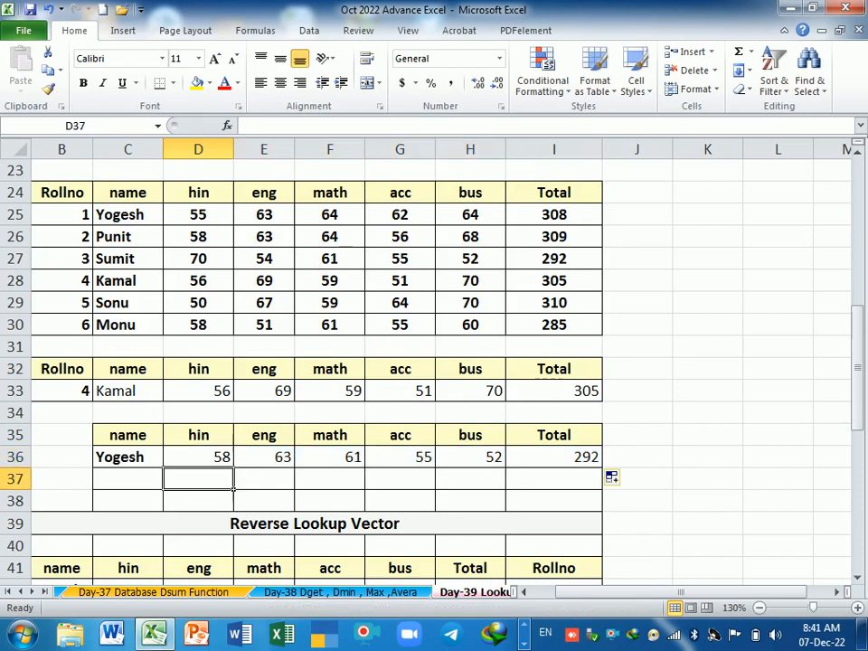
{"action": "left_click", "coordinate": [182, 463]}
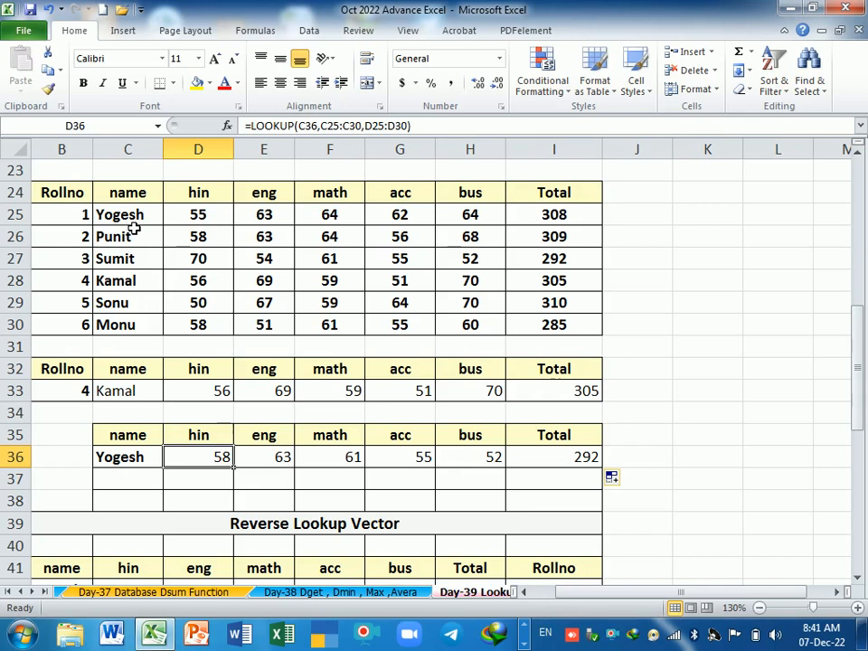
Step: Sort the names in C25:C30 from A to Z, expanding the selection to the whole student table
{"action": "left_click_drag", "start_coordinate": [127, 215], "coordinate": [140, 324]}
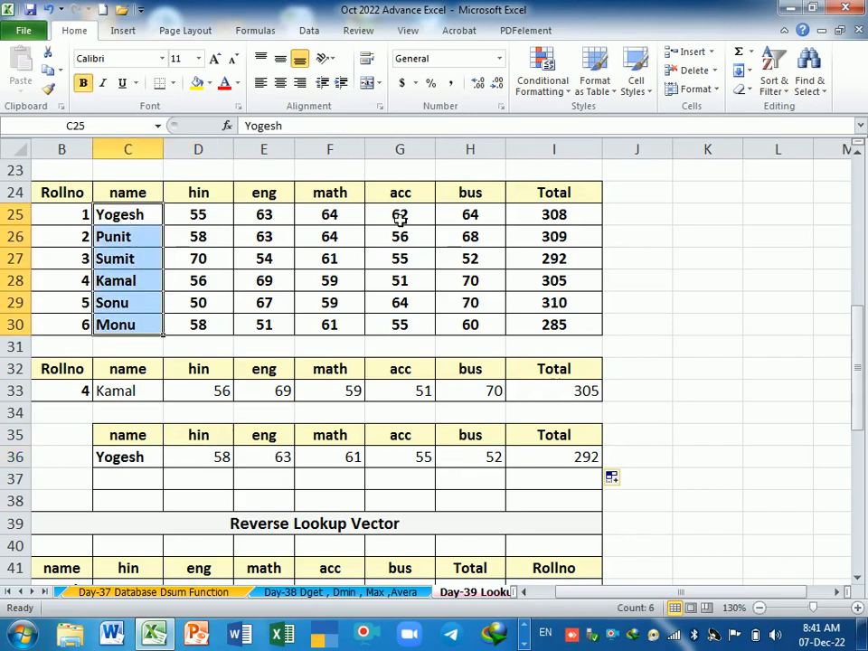
{"action": "left_click", "coordinate": [779, 90]}
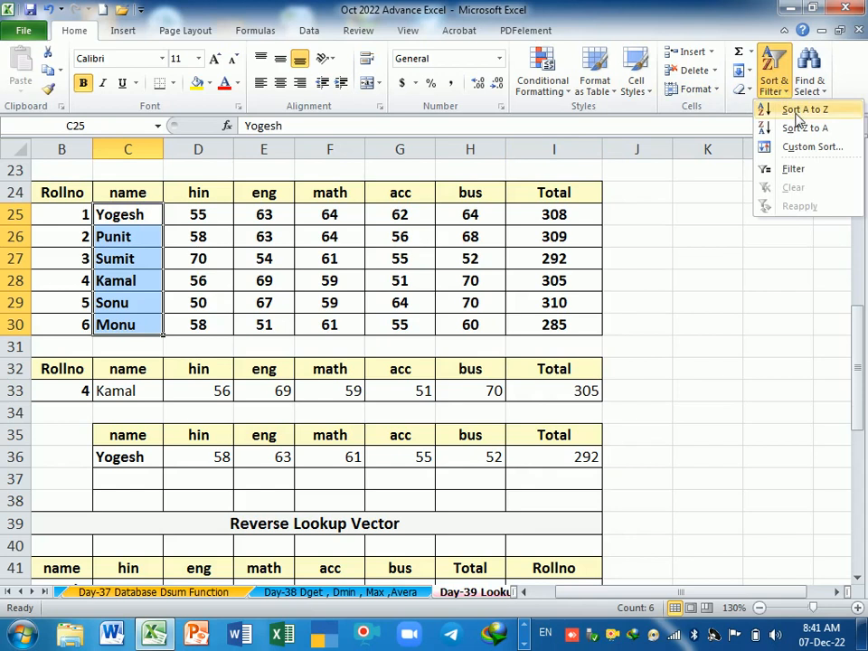
{"action": "left_click", "coordinate": [796, 108]}
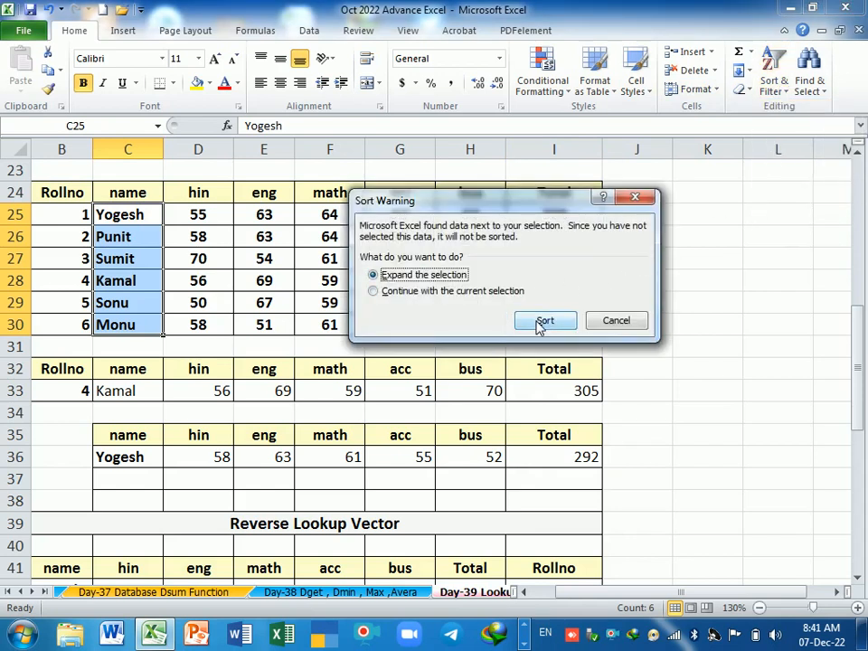
{"action": "left_click", "coordinate": [541, 321]}
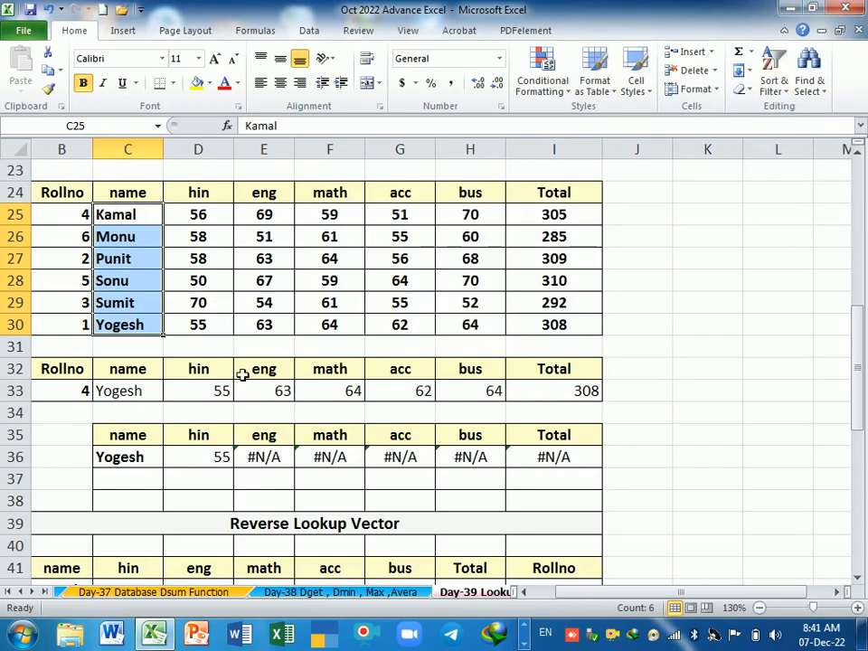
Step: Fill the relative D36 formula across to I36 again and inspect the references in D36, E36 and F36
{"action": "left_click", "coordinate": [207, 465]}
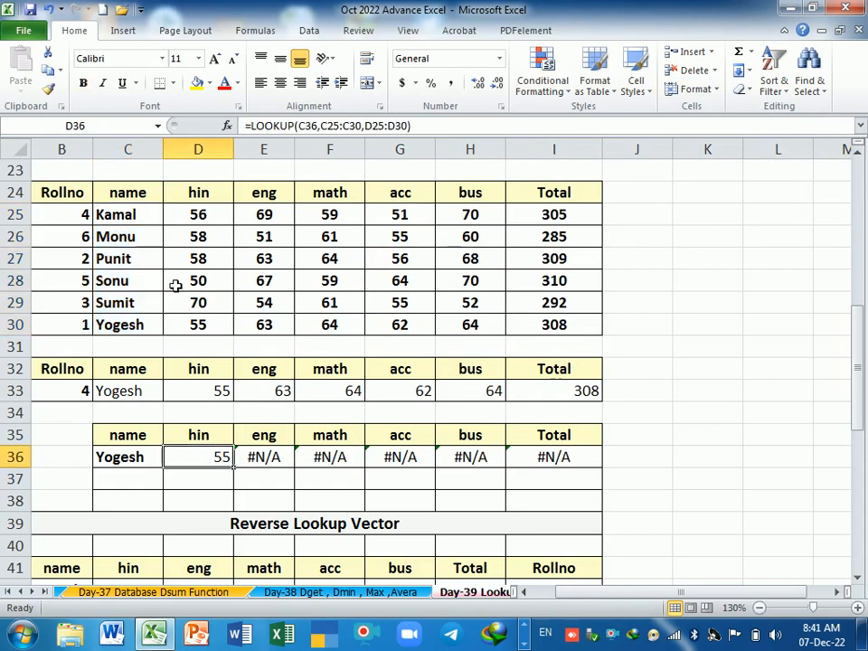
{"action": "left_click", "coordinate": [207, 330]}
{"action": "left_click", "coordinate": [228, 464]}
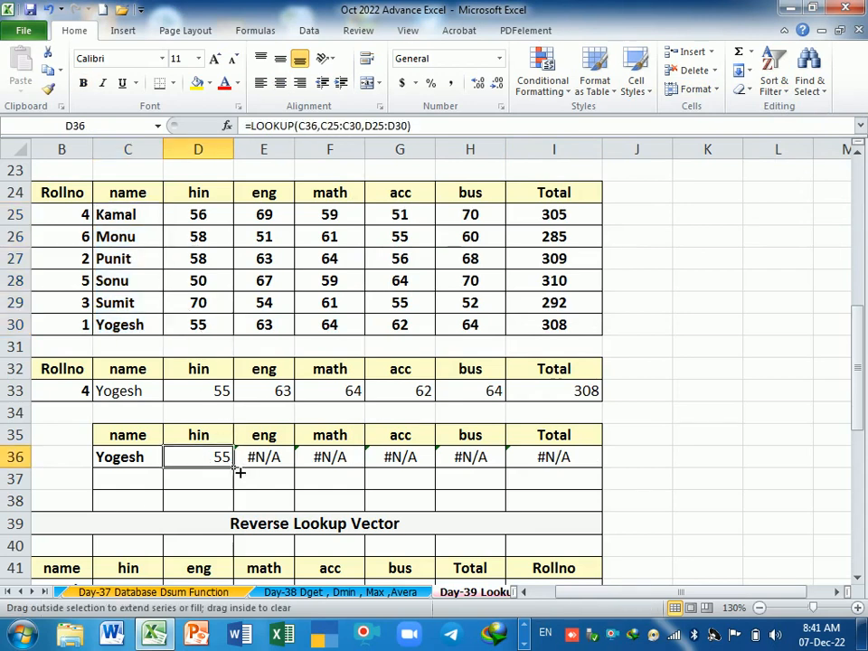
{"action": "left_click_drag", "start_coordinate": [240, 472], "coordinate": [597, 475]}
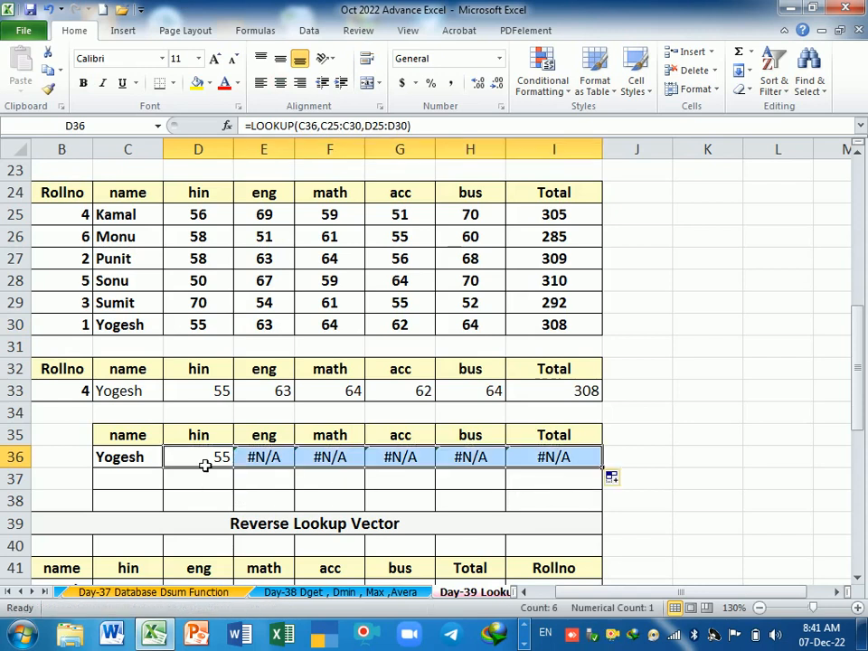
{"action": "key", "text": "F2"}
{"action": "key", "text": "Return"}
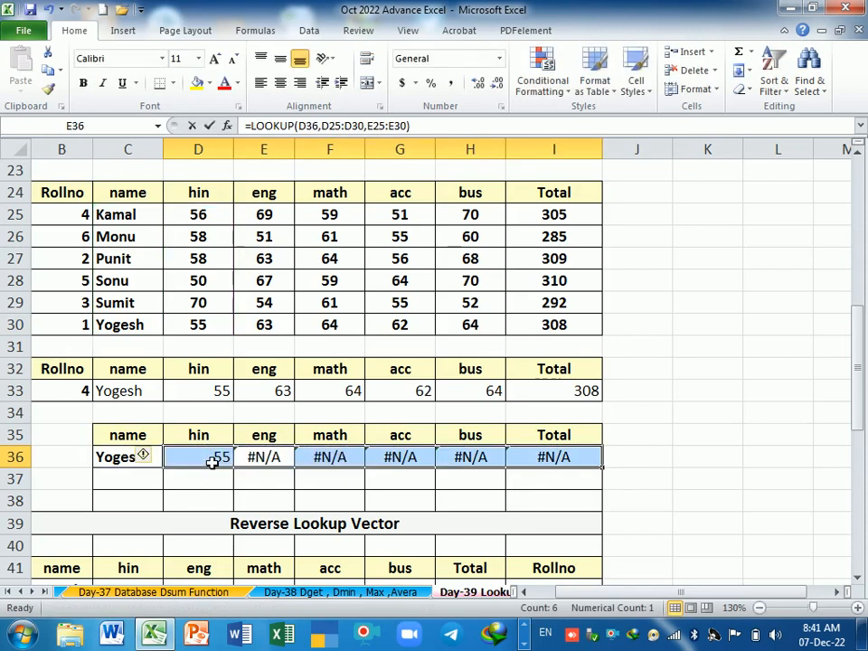
{"action": "key", "text": "F2"}
{"action": "key", "text": "Return"}
{"action": "key", "text": "F2"}
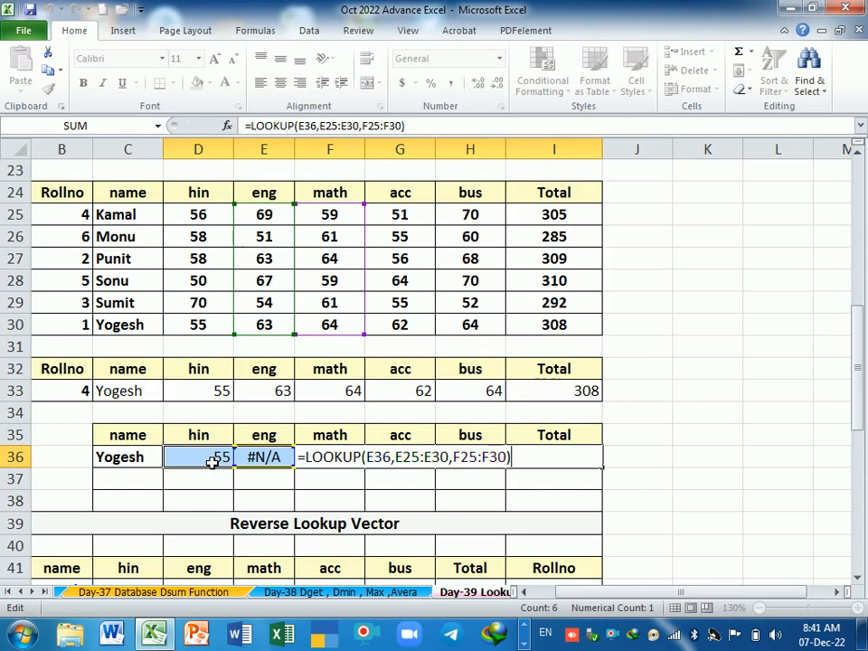
{"action": "key", "text": "Return"}
Step: Make C36 and C25:C30 absolute in the D36 formula, keep D25:D30 relative, and fill it across to I36
{"action": "double_click", "coordinate": [202, 467]}
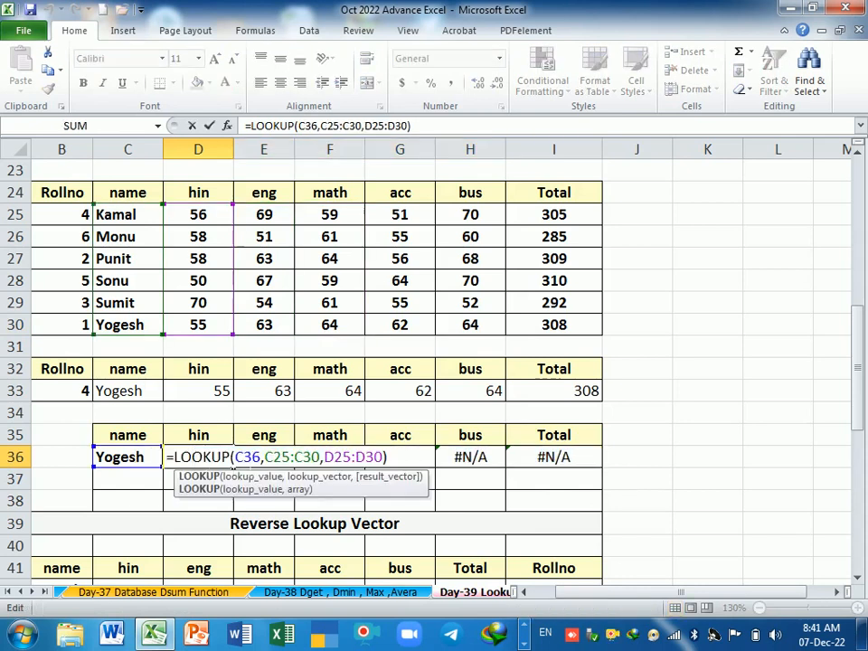
{"action": "left_click", "coordinate": [233, 461]}
{"action": "double_click", "coordinate": [246, 457]}
{"action": "key", "text": "F4"}
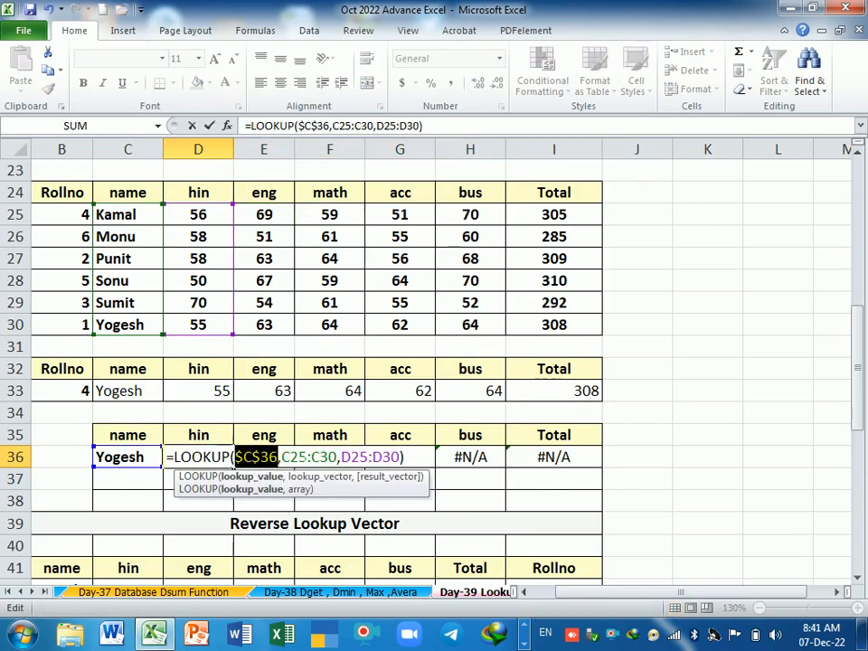
{"action": "left_click_drag", "start_coordinate": [281, 458], "coordinate": [337, 458]}
{"action": "key", "text": "F4"}
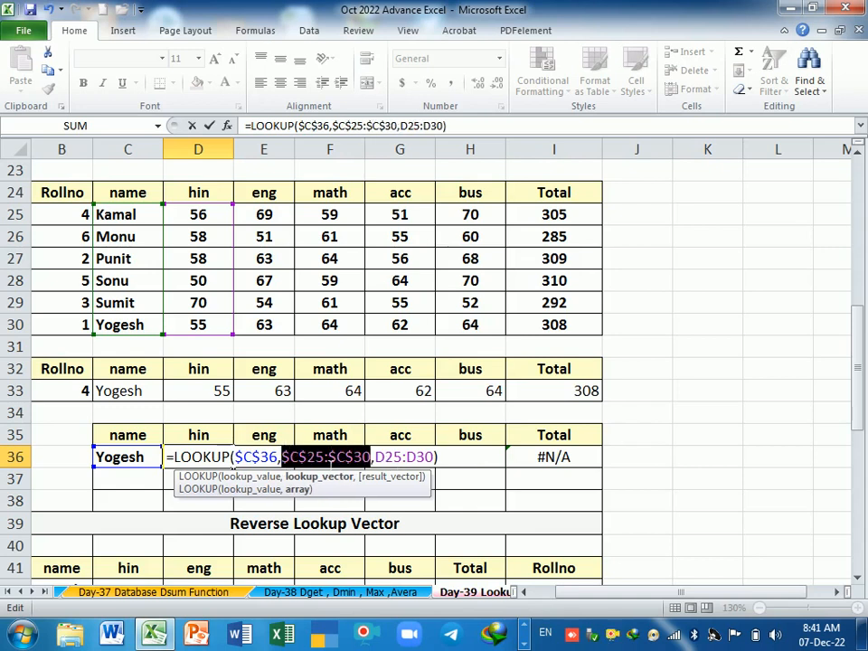
{"action": "key", "text": "Return"}
{"action": "left_click", "coordinate": [222, 458]}
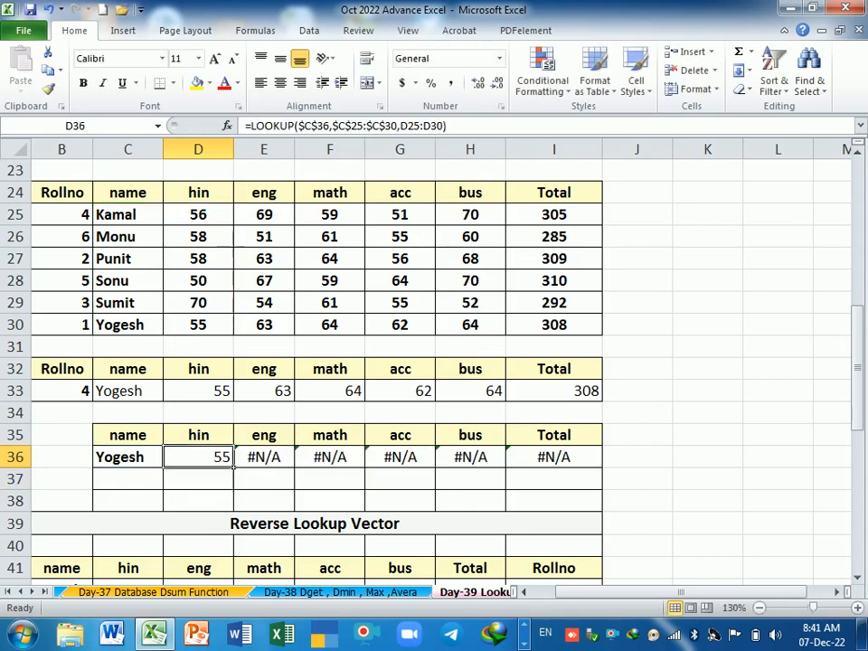
{"action": "left_click_drag", "start_coordinate": [237, 477], "coordinate": [587, 480]}
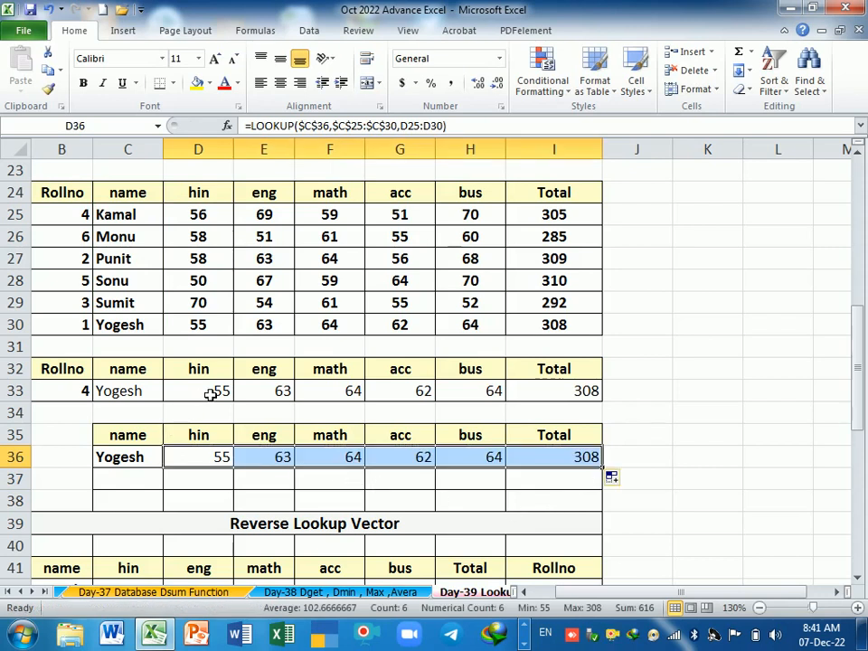
{"action": "left_click_drag", "start_coordinate": [209, 395], "coordinate": [562, 401]}
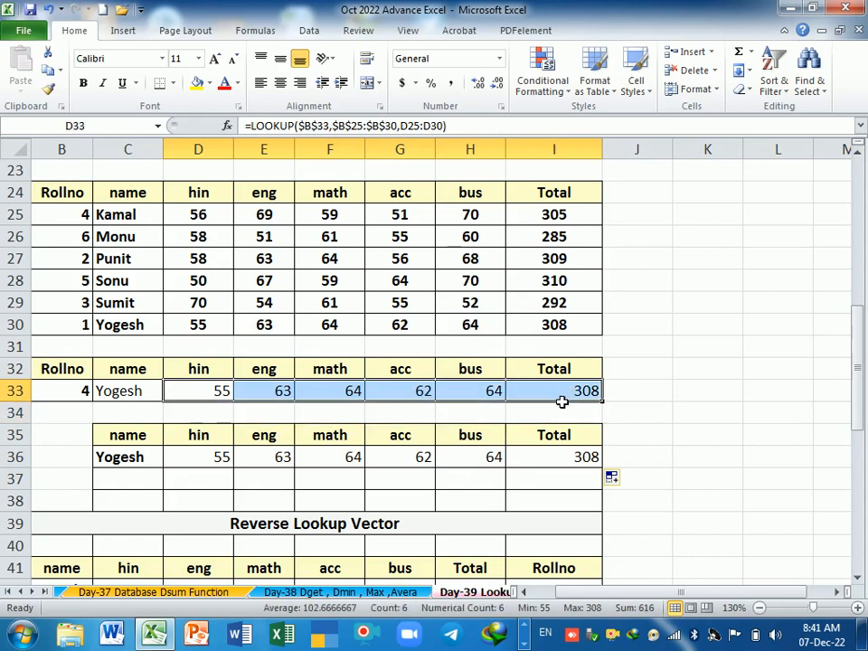
Step: Test the roll number lookup in row 33 by entering 4, 3 and finally 6 as the roll number in B33
{"action": "left_click", "coordinate": [79, 397]}
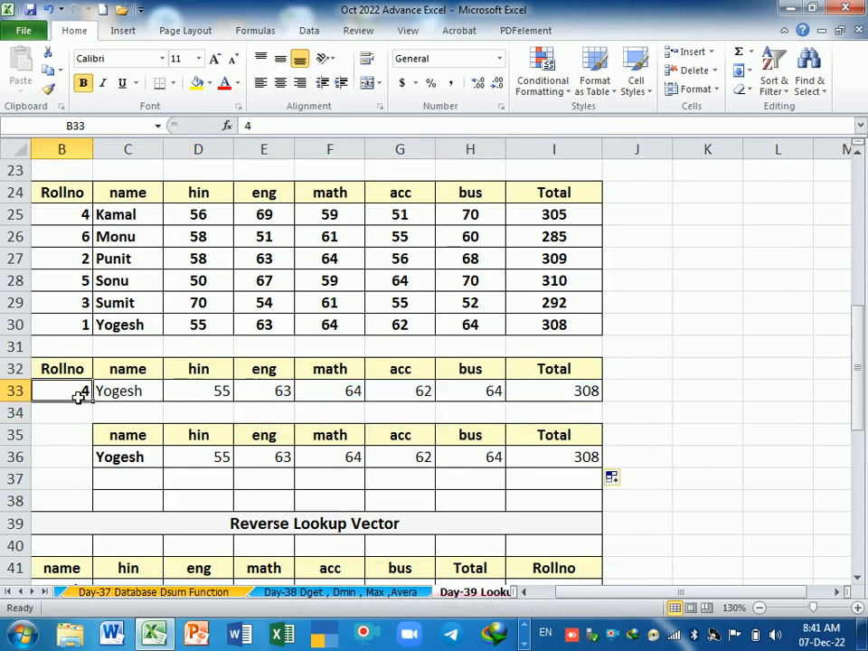
{"action": "type", "text": "4"}
{"action": "key", "text": "Return"}
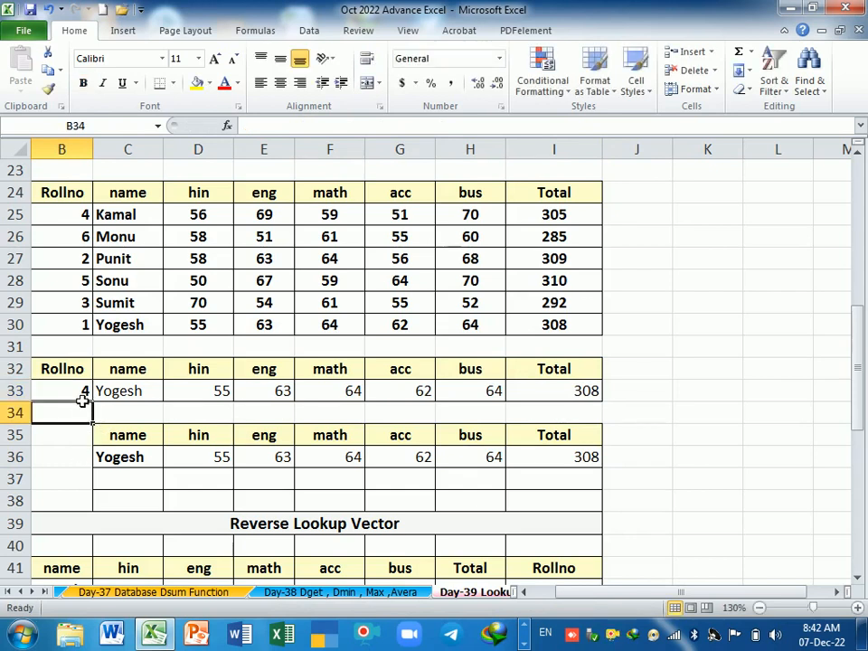
{"action": "left_click", "coordinate": [83, 399]}
{"action": "type", "text": "3"}
{"action": "key", "text": "Return"}
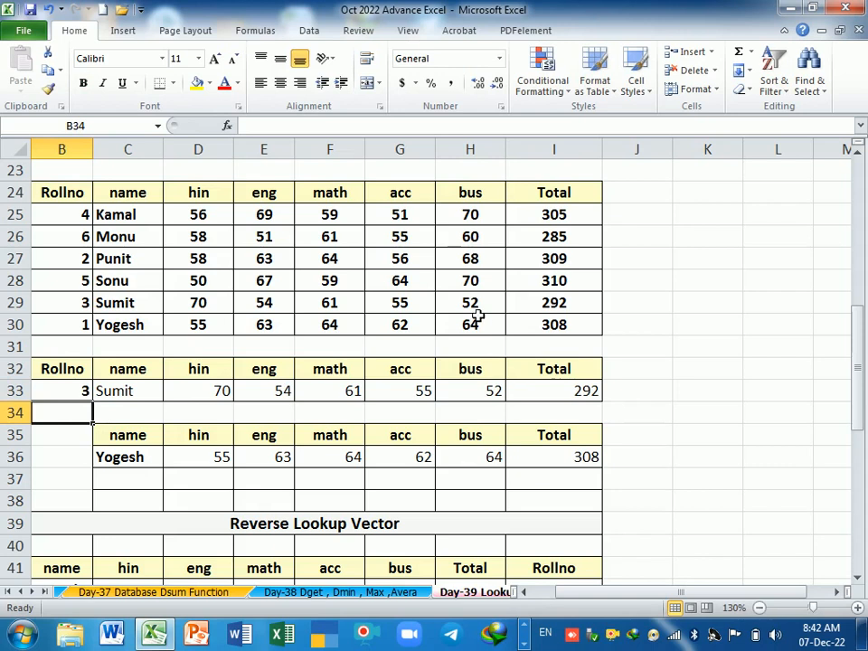
{"action": "left_click", "coordinate": [74, 391]}
{"action": "type", "text": "6"}
{"action": "key", "text": "Return"}
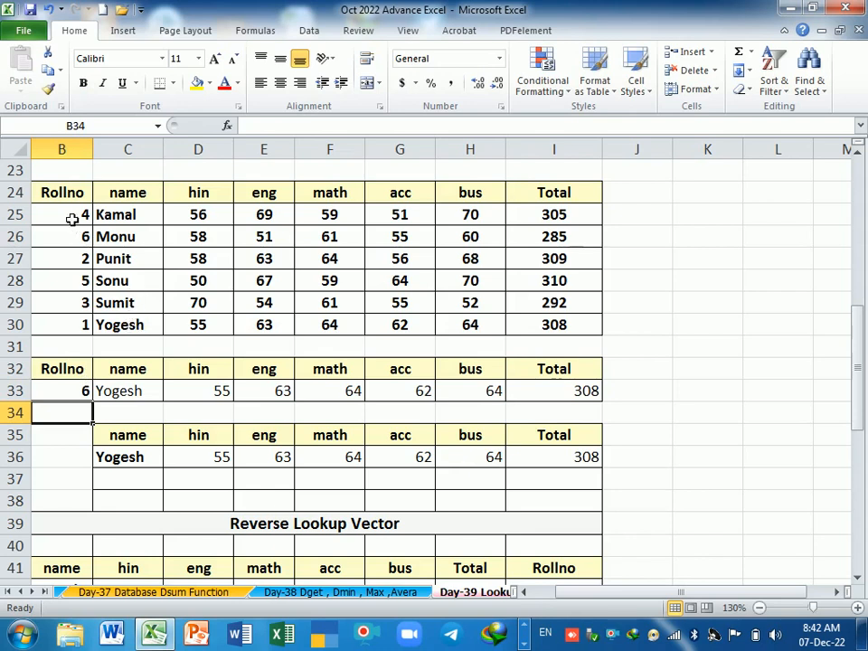
Step: Examine the lookup name in C36 and the sorted names in C25:C30 against the roll number in B33
{"action": "left_click", "coordinate": [155, 459]}
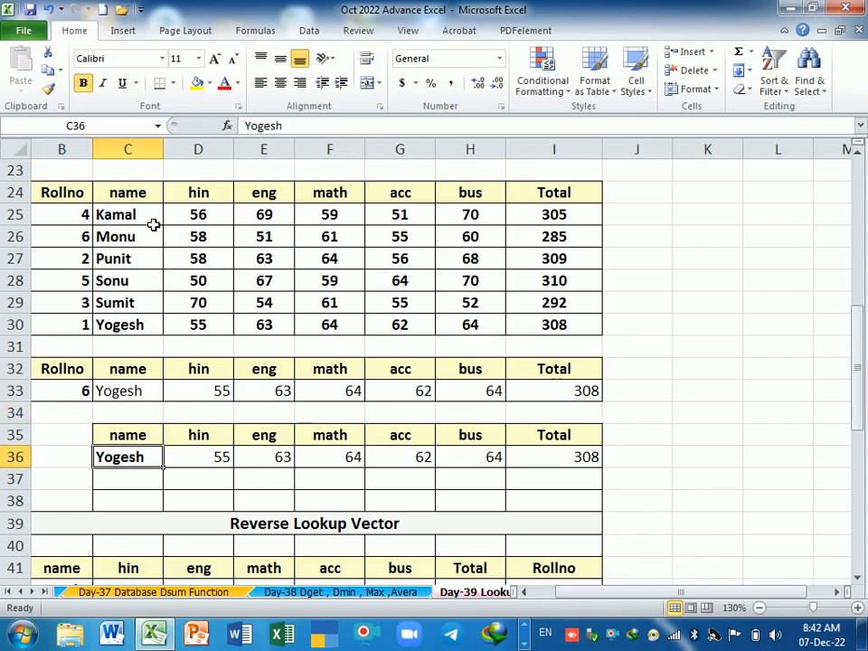
{"action": "left_click_drag", "start_coordinate": [153, 224], "coordinate": [147, 326]}
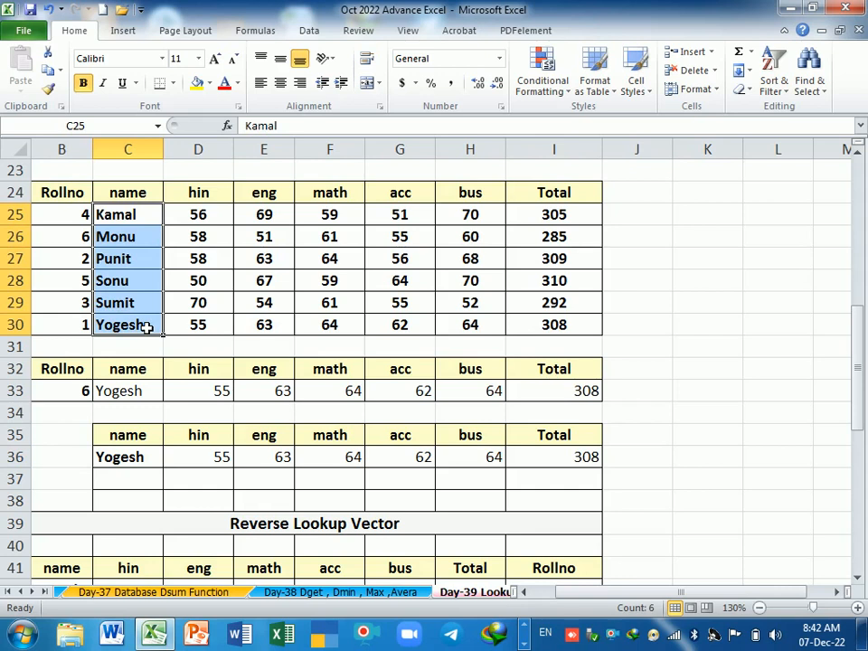
{"action": "left_click", "coordinate": [80, 392]}
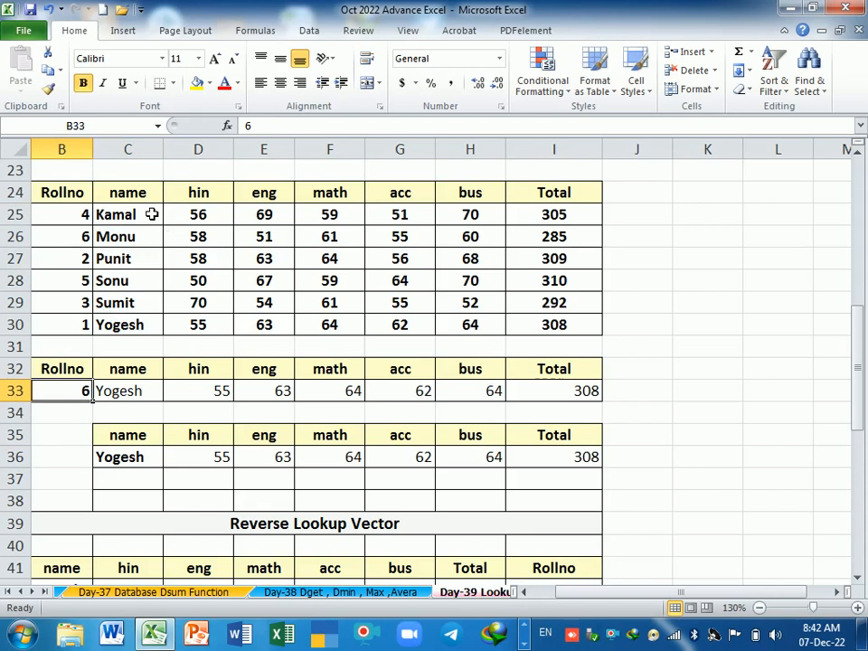
{"action": "left_click_drag", "start_coordinate": [151, 215], "coordinate": [157, 309]}
{"action": "left_click_drag", "start_coordinate": [155, 335], "coordinate": [155, 335]}
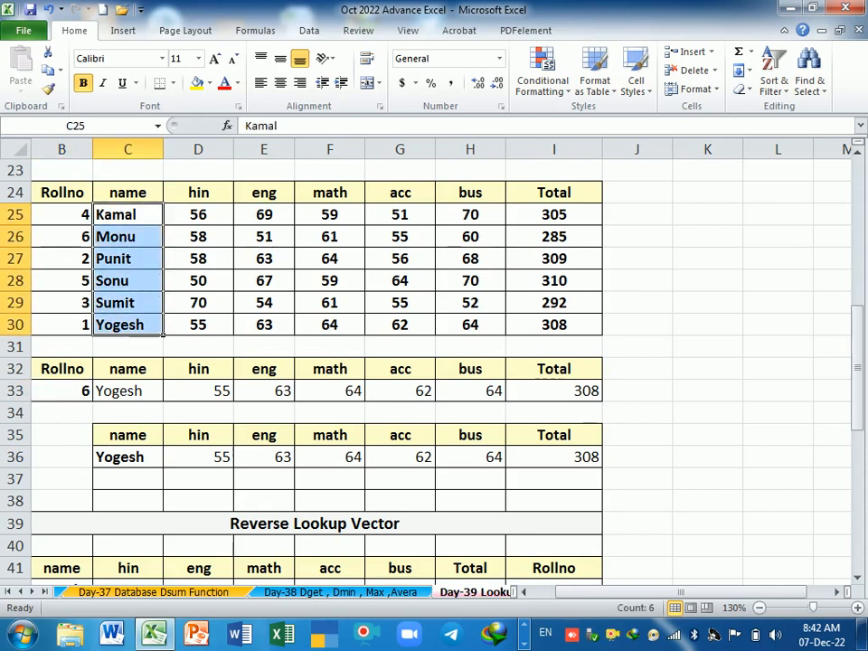
{"action": "left_click", "coordinate": [83, 390]}
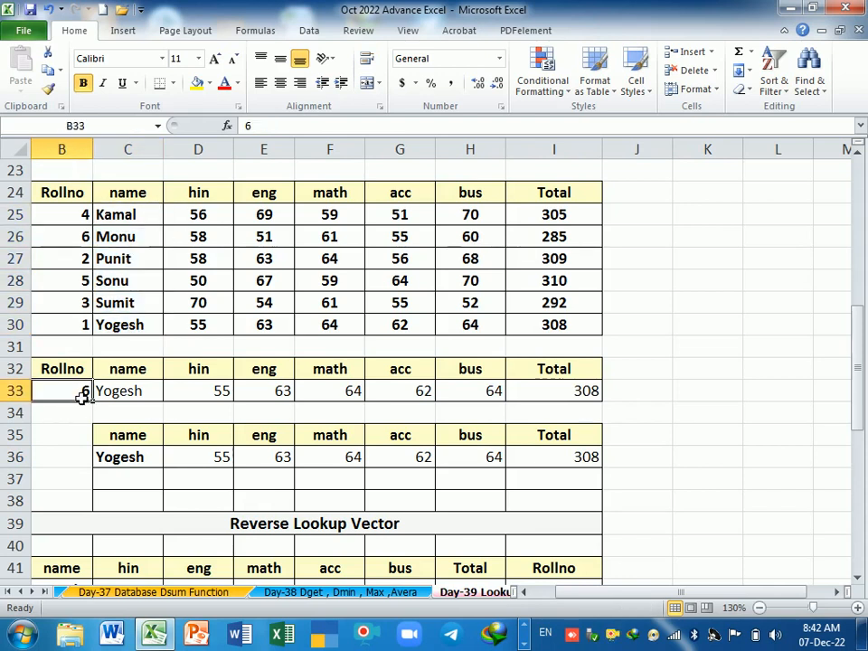
{"action": "left_click", "coordinate": [140, 329]}
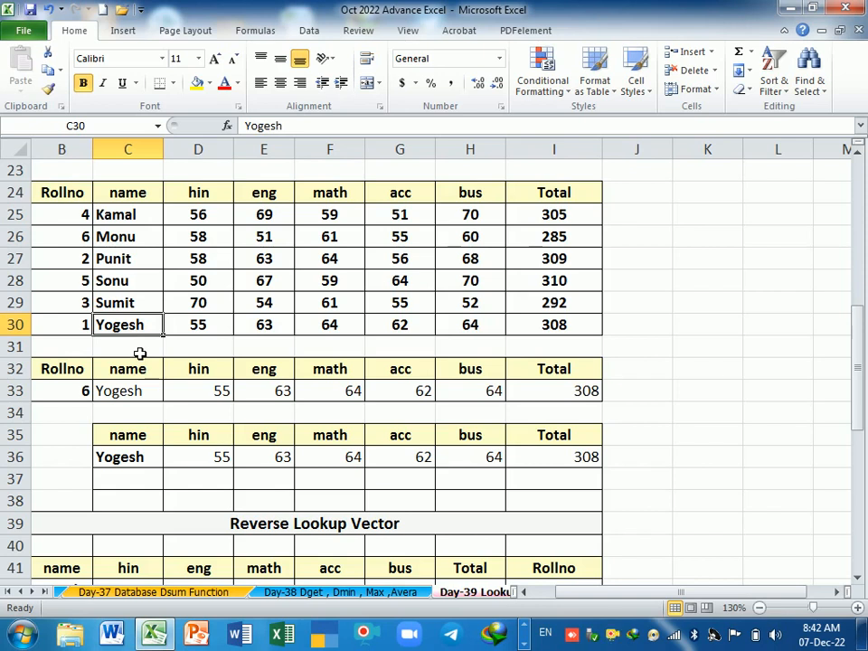
Step: Review the sorted names in C25:C30 and the Reverse Lookup Vector table's Rollno column and headings in B41:I47
{"action": "left_click_drag", "start_coordinate": [146, 223], "coordinate": [153, 324]}
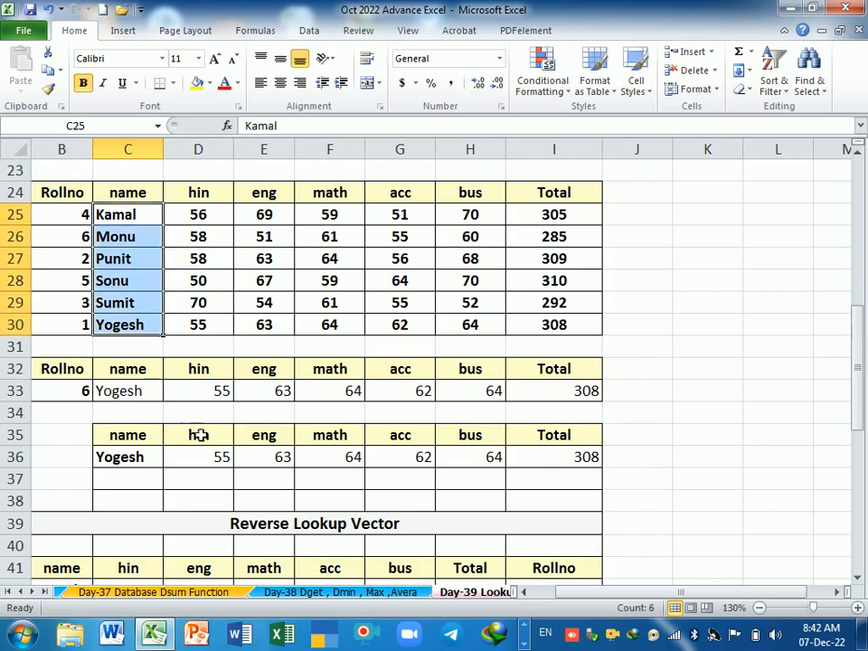
{"action": "scroll", "coordinate": [209, 443], "scroll_direction": "down", "scroll_amount": 4}
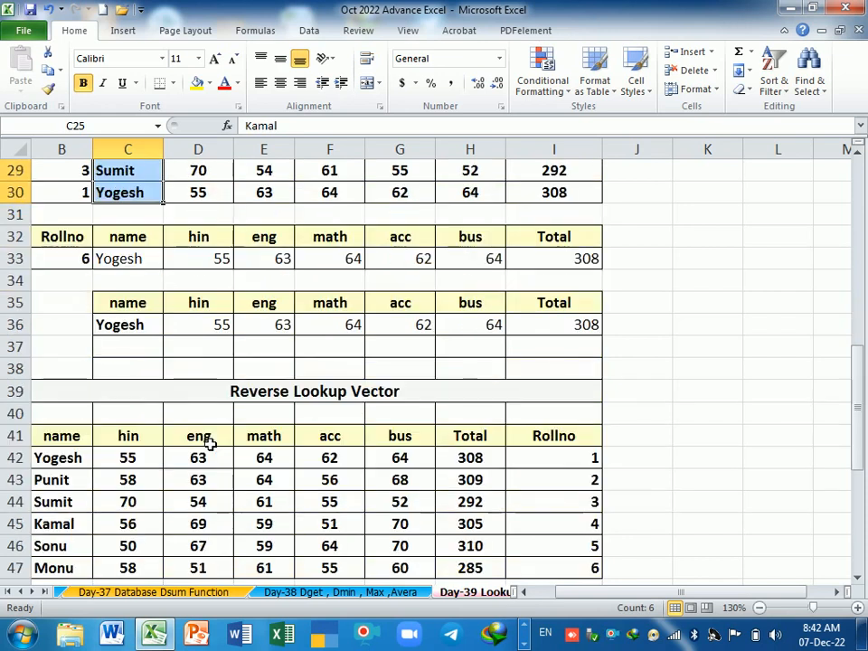
{"action": "scroll", "coordinate": [250, 406], "scroll_direction": "up", "scroll_amount": 5}
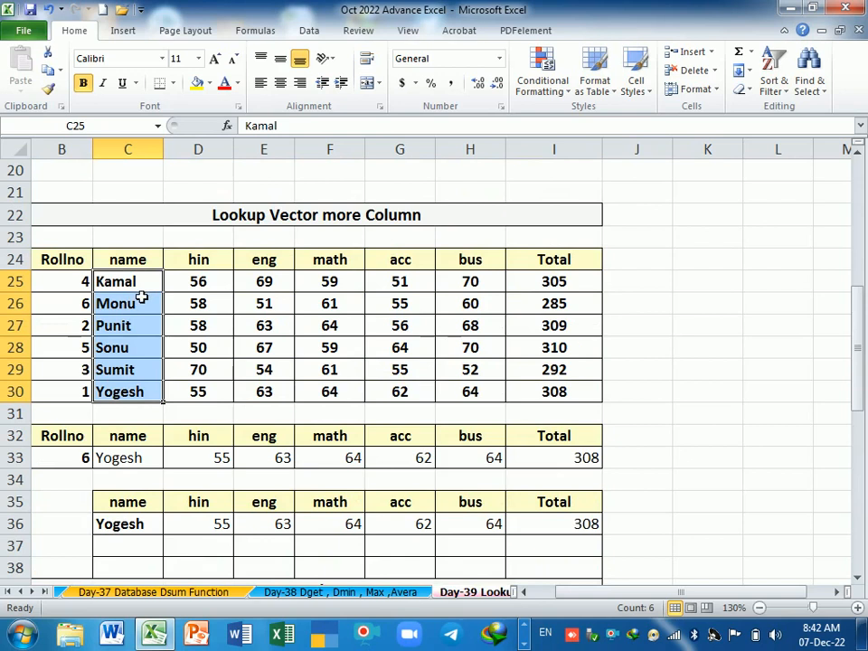
{"action": "scroll", "coordinate": [404, 316], "scroll_direction": "down", "scroll_amount": 4}
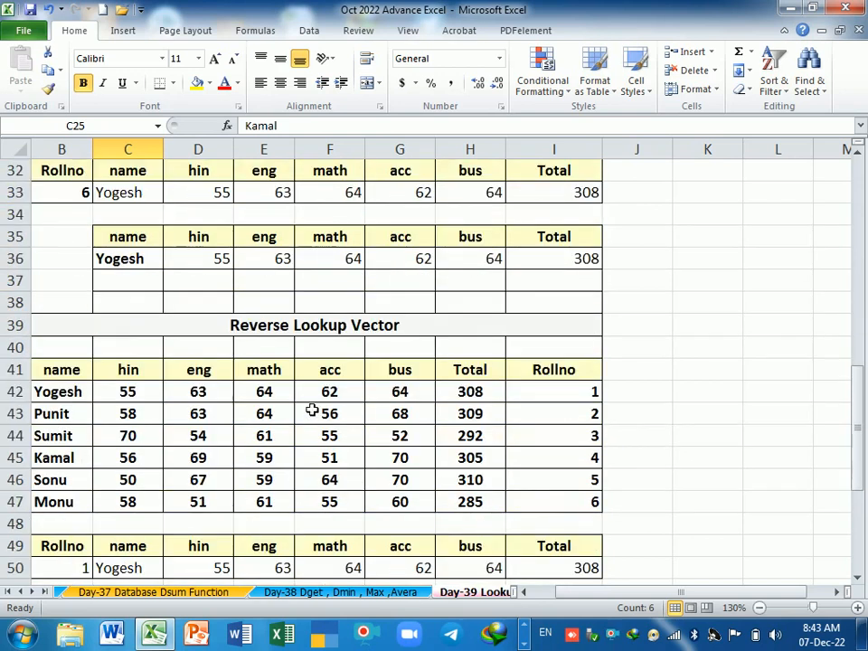
{"action": "scroll", "coordinate": [310, 406], "scroll_direction": "down", "scroll_amount": 1}
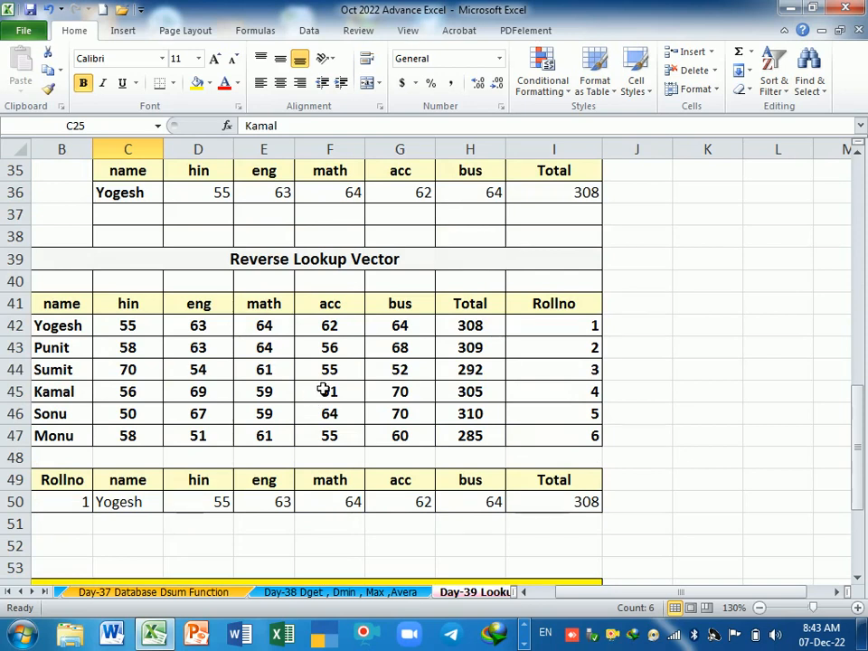
{"action": "left_click_drag", "start_coordinate": [543, 314], "coordinate": [554, 434]}
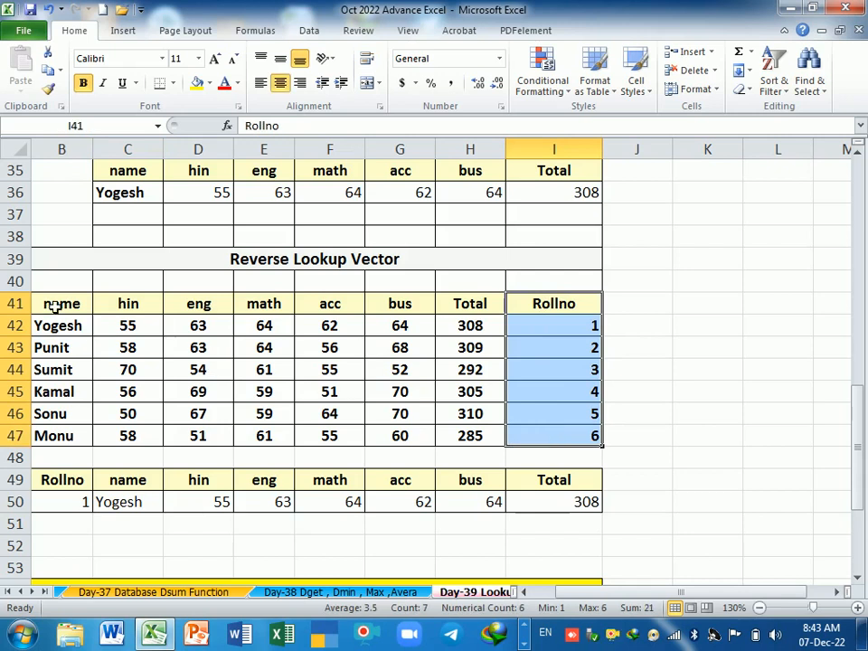
{"action": "left_click_drag", "start_coordinate": [55, 308], "coordinate": [451, 305]}
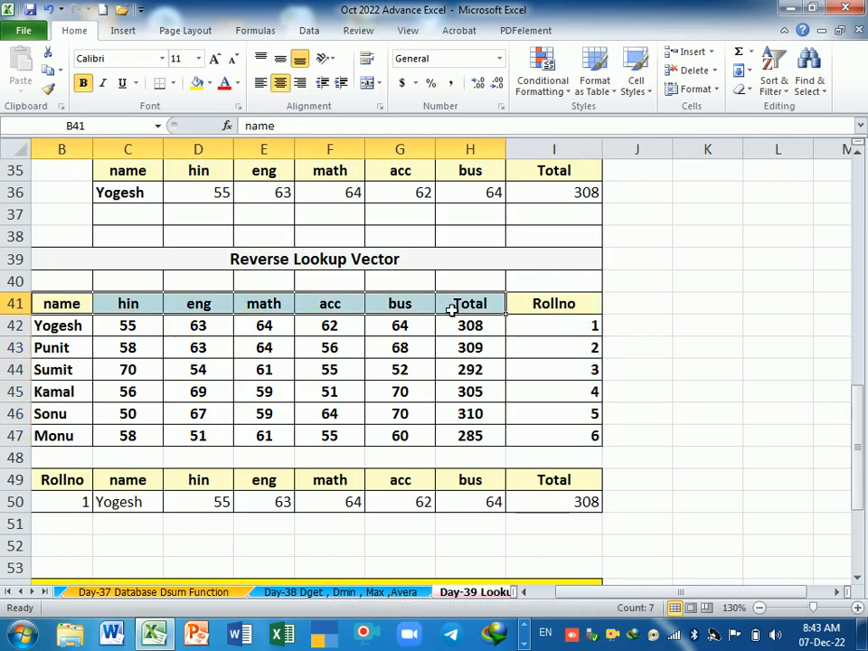
Step: Examine the result headings in row 49 and the existing LOOKUP formula in C50
{"action": "left_click", "coordinate": [70, 485]}
{"action": "left_click", "coordinate": [138, 489]}
{"action": "left_click", "coordinate": [210, 489]}
{"action": "left_click", "coordinate": [264, 487]}
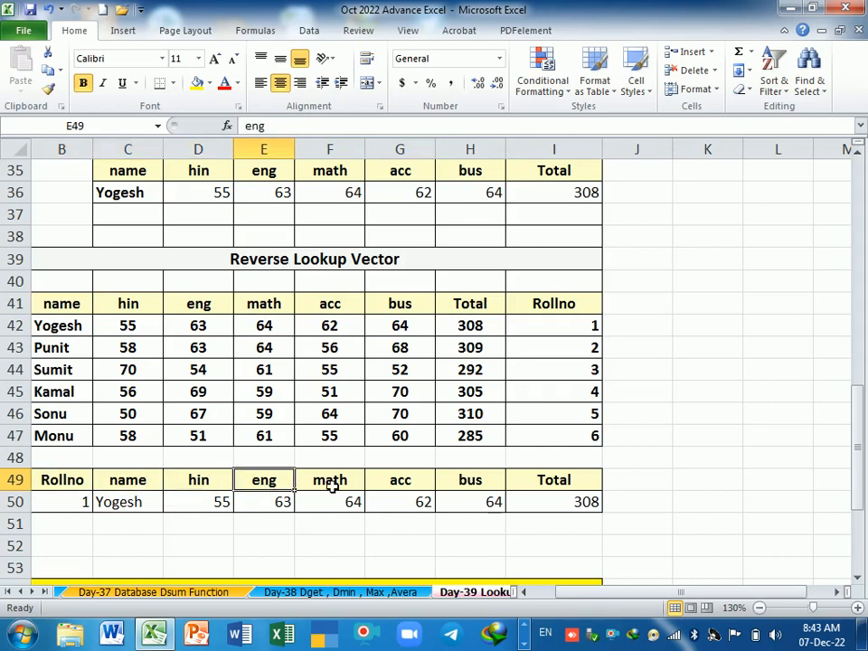
{"action": "left_click", "coordinate": [333, 487]}
{"action": "left_click", "coordinate": [412, 486]}
{"action": "left_click", "coordinate": [538, 482]}
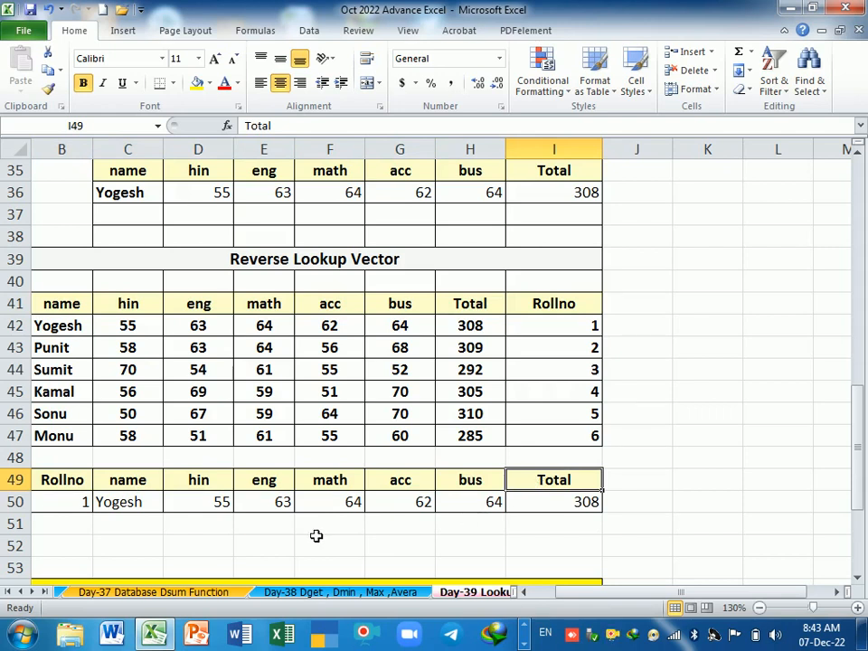
{"action": "left_click", "coordinate": [151, 507]}
{"action": "double_click", "coordinate": [144, 504]}
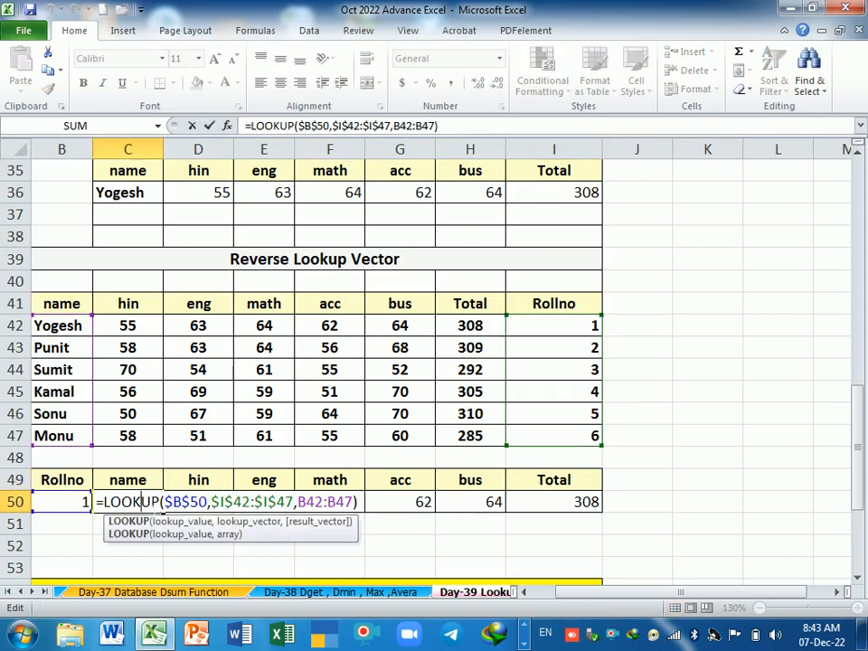
{"action": "key", "text": "Return"}
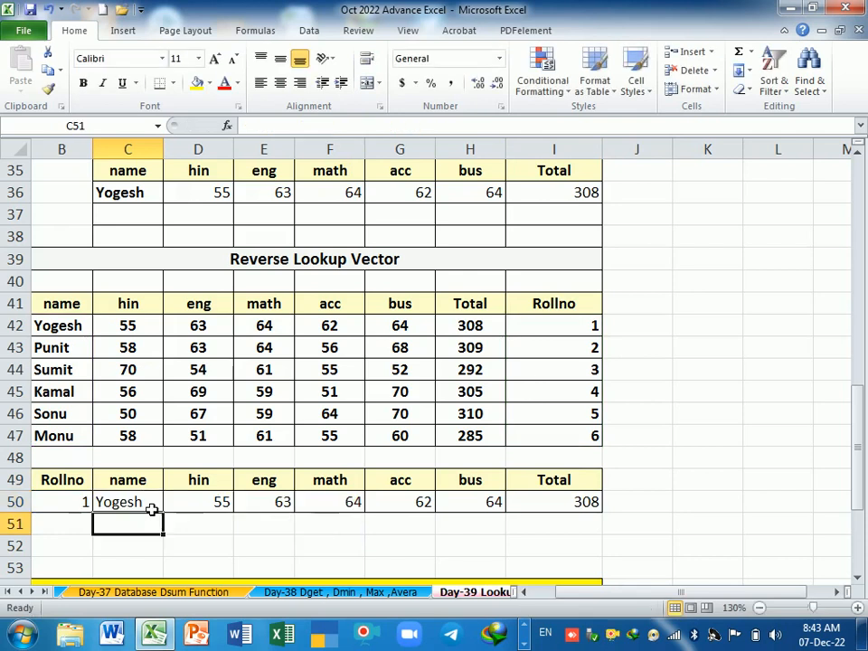
Step: Clear the results in C50:I50 and start a LOOKUP formula in C50 with absolute $B$50 as the lookup value
{"action": "left_click_drag", "start_coordinate": [151, 509], "coordinate": [586, 509]}
{"action": "key", "text": "Delete"}
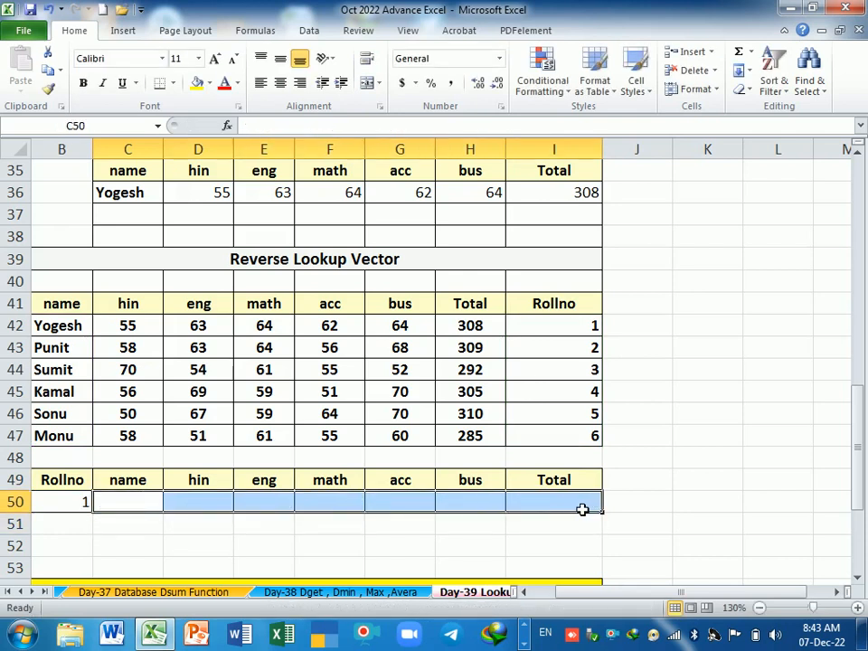
{"action": "type", "text": "="}
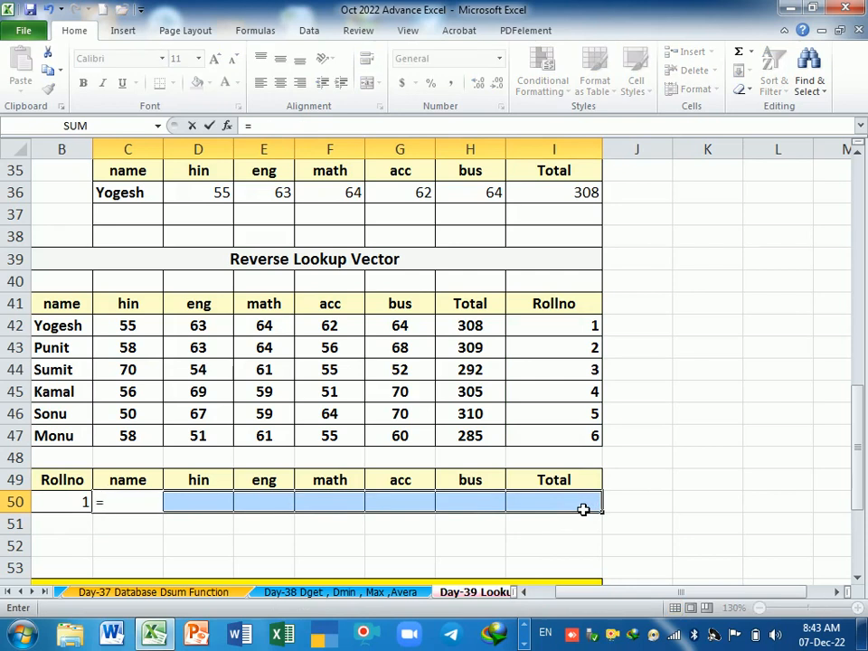
{"action": "type", "text": "lookup"}
{"action": "key", "text": "Tab"}
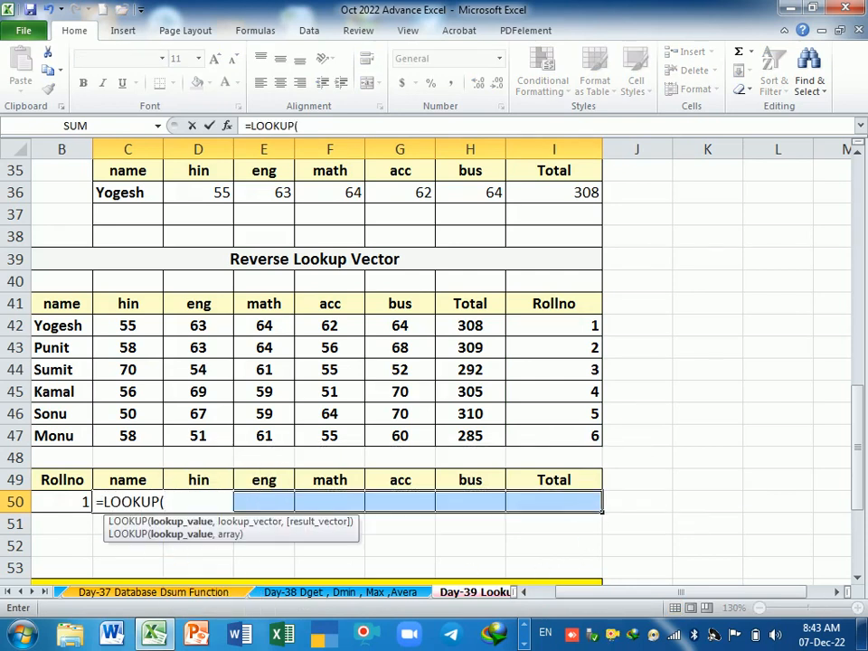
{"action": "left_click", "coordinate": [74, 509]}
{"action": "key", "text": "F4"}
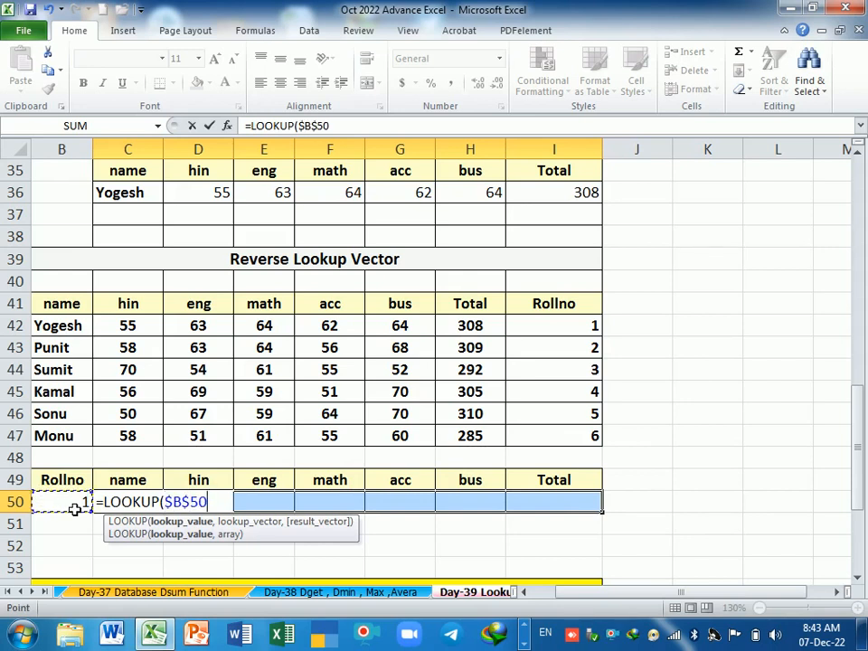
{"action": "type", "text": ","}
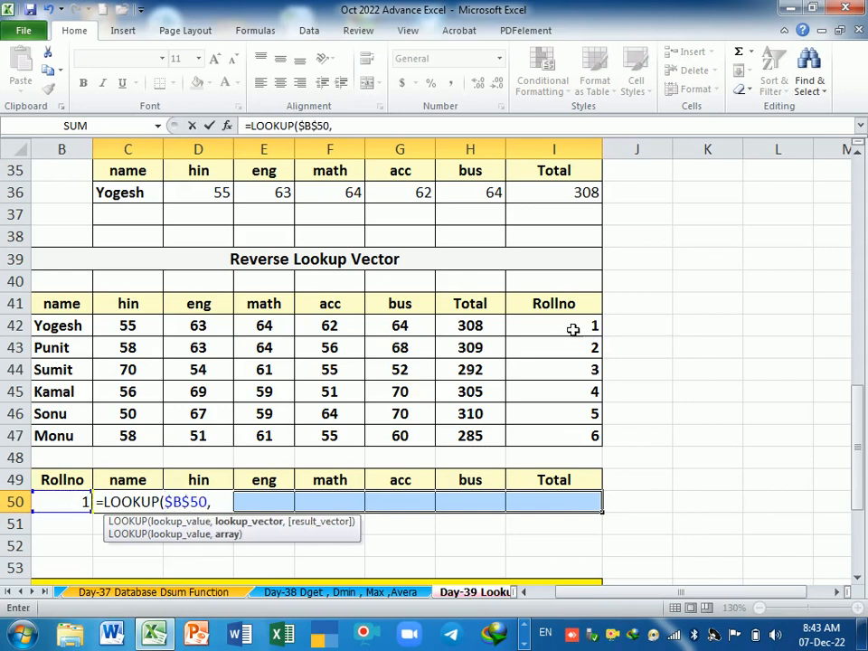
Step: Complete the C50 formula with lookup vector $I$42:$I$47 and relative result vector B42:B47, and fill it across to I50
{"action": "left_click_drag", "start_coordinate": [573, 331], "coordinate": [554, 443]}
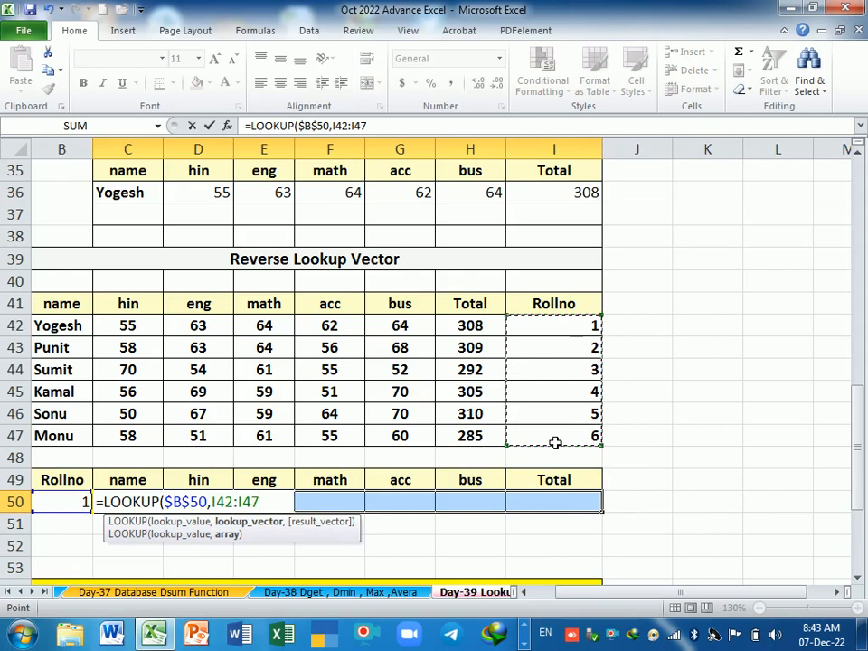
{"action": "key", "text": "F4"}
{"action": "type", "text": ","}
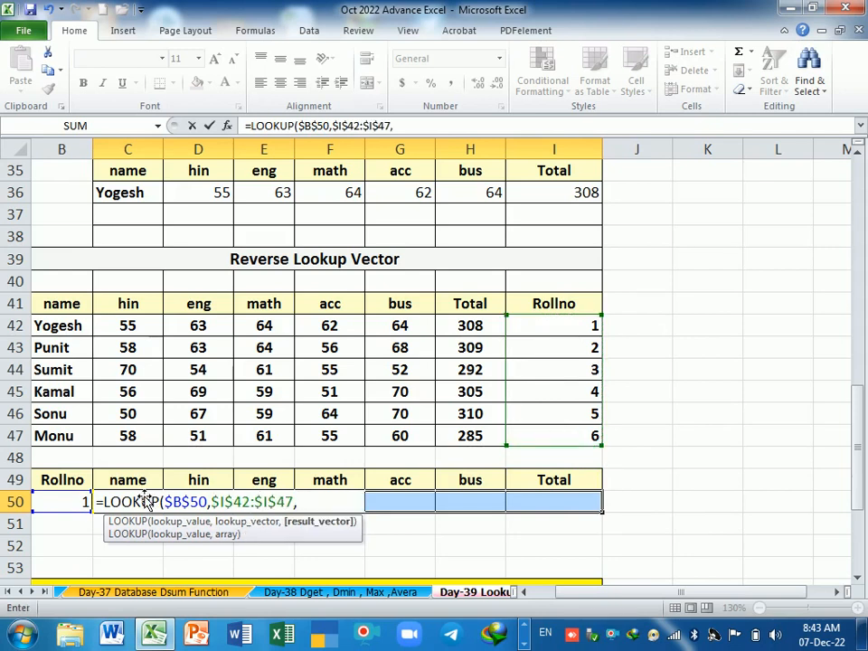
{"action": "left_click_drag", "start_coordinate": [69, 325], "coordinate": [71, 436]}
{"action": "key", "text": "Return"}
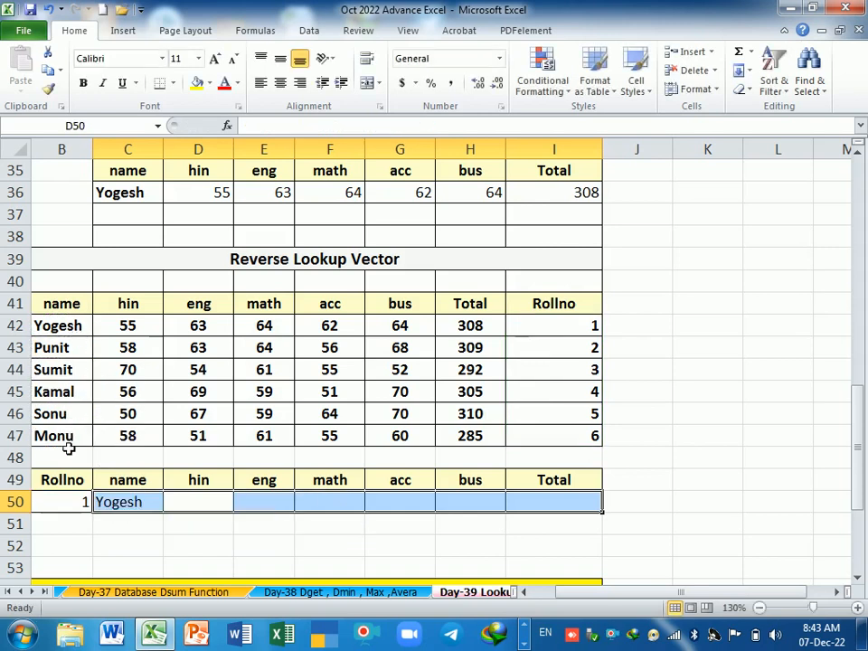
{"action": "left_click", "coordinate": [143, 504]}
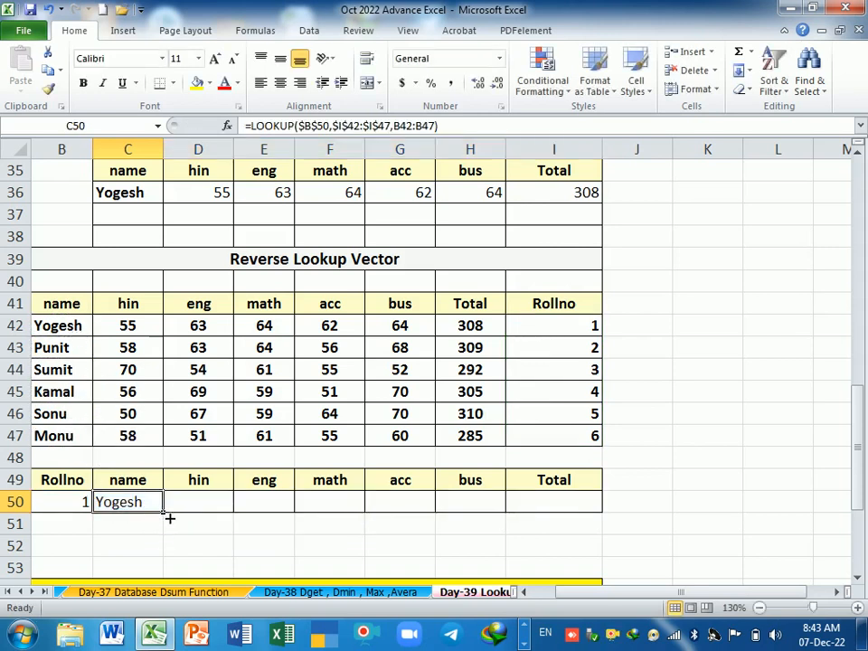
{"action": "left_click_drag", "start_coordinate": [165, 514], "coordinate": [599, 518]}
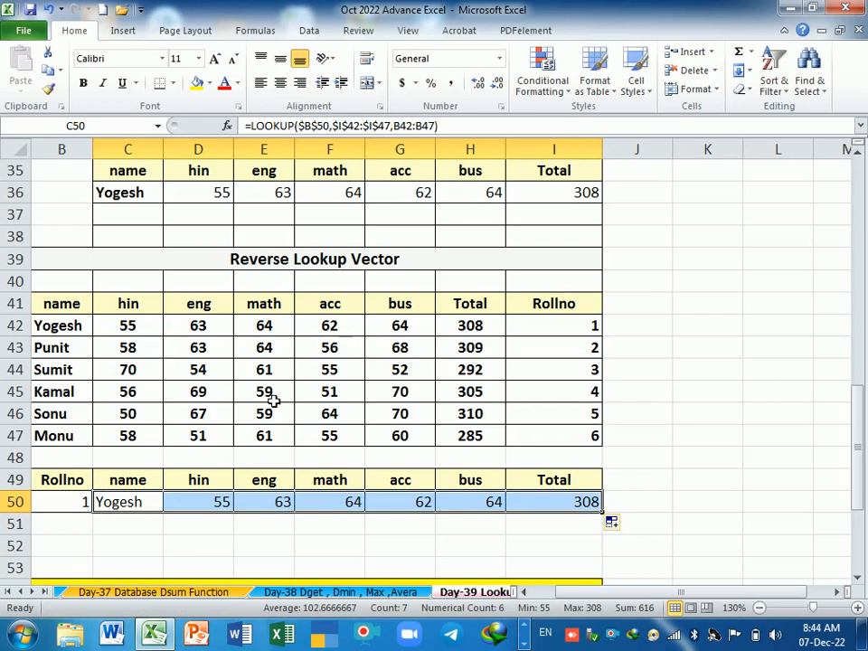
Step: Test the reverse lookup by entering roll numbers 3 and 5 in B50, comparing the results with the source table
{"action": "left_click", "coordinate": [74, 504]}
{"action": "type", "text": "3"}
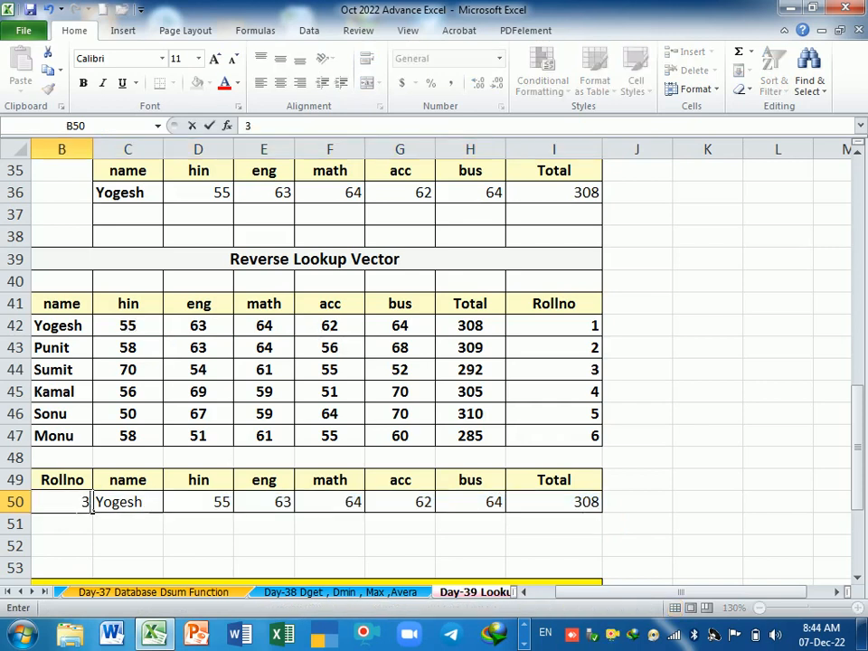
{"action": "key", "text": "Return"}
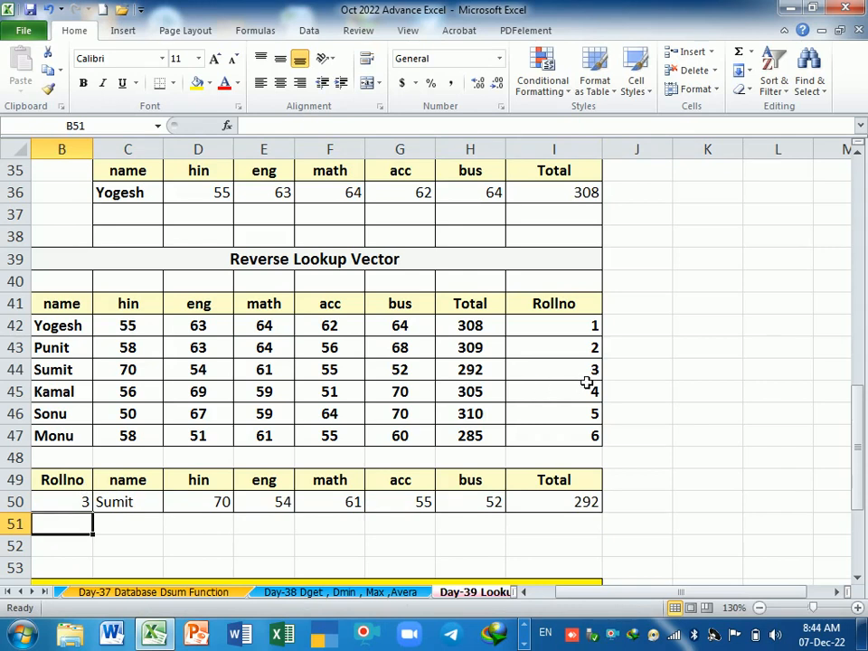
{"action": "left_click_drag", "start_coordinate": [584, 376], "coordinate": [63, 380]}
{"action": "left_click", "coordinate": [75, 503]}
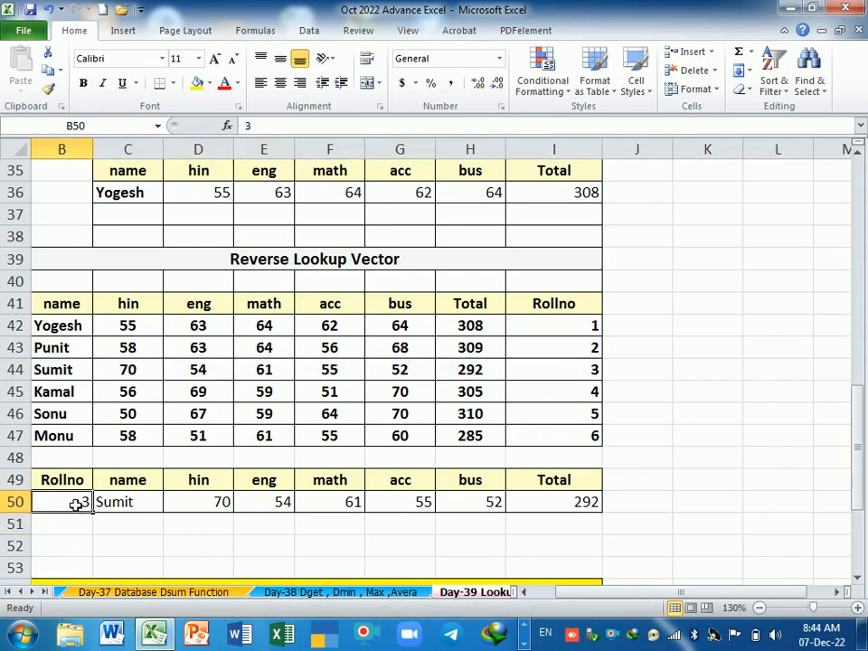
{"action": "type", "text": "5"}
{"action": "key", "text": "Return"}
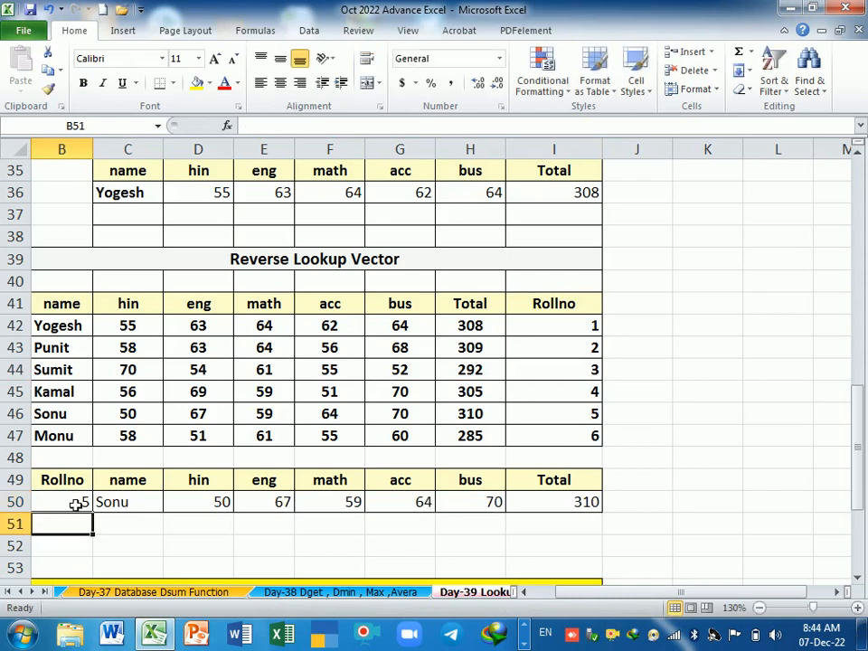
{"action": "left_click_drag", "start_coordinate": [65, 413], "coordinate": [477, 425]}
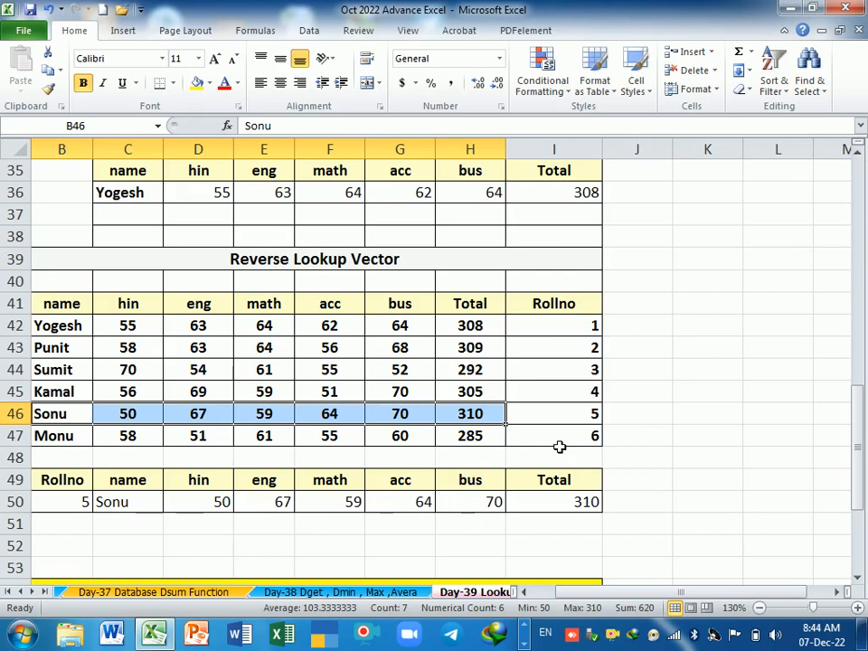
{"action": "left_click_drag", "start_coordinate": [583, 327], "coordinate": [581, 431]}
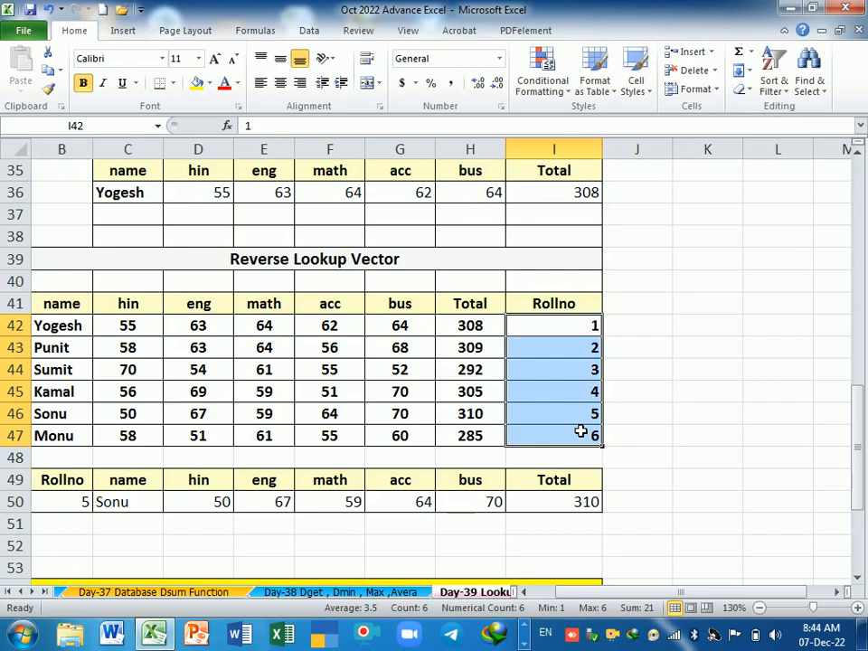
{"action": "left_click_drag", "start_coordinate": [569, 304], "coordinate": [561, 436]}
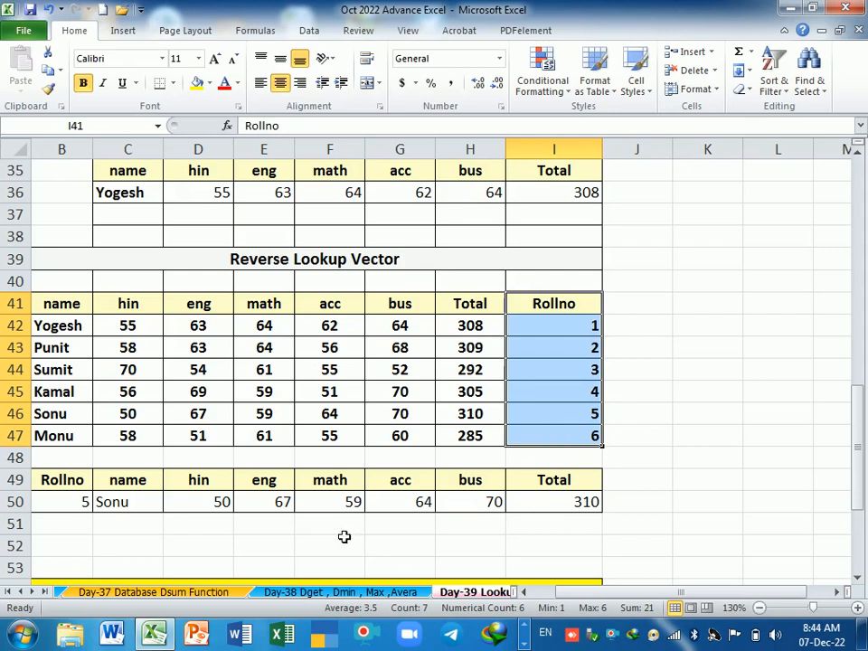
Step: Examine the Lookup Grade section's averages in I57:I62 and the average-to-grade scale in L56:M60
{"action": "scroll", "coordinate": [341, 535], "scroll_direction": "down", "scroll_amount": 3}
{"action": "scroll", "coordinate": [341, 535], "scroll_direction": "down", "scroll_amount": 2}
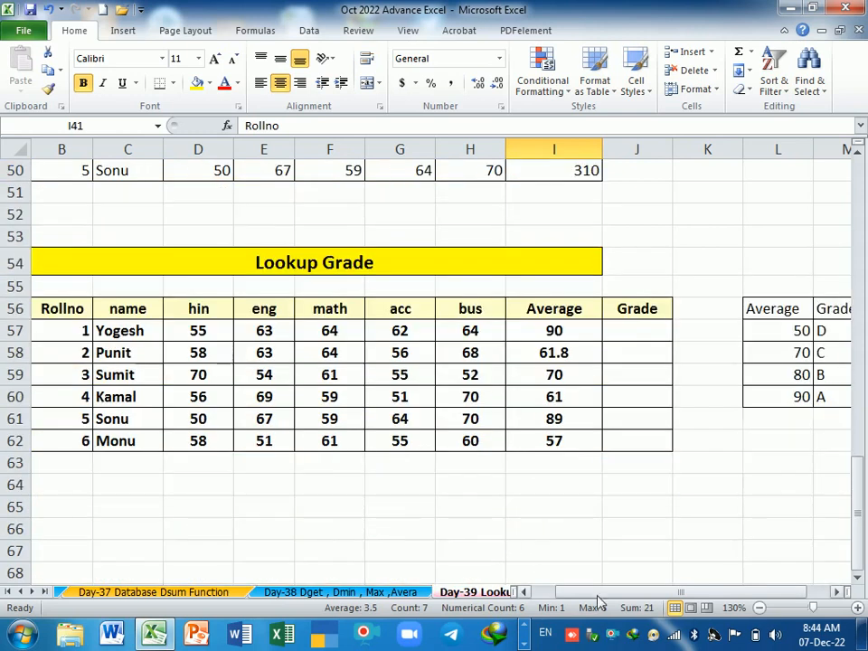
{"action": "left_click", "coordinate": [836, 591]}
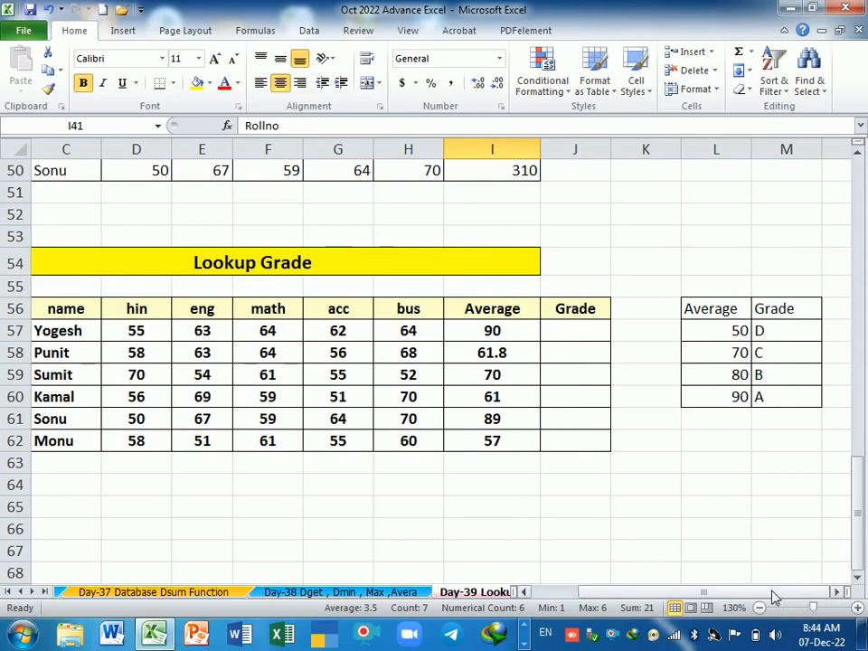
{"action": "left_click_drag", "start_coordinate": [504, 334], "coordinate": [502, 442]}
{"action": "left_click", "coordinate": [740, 352]}
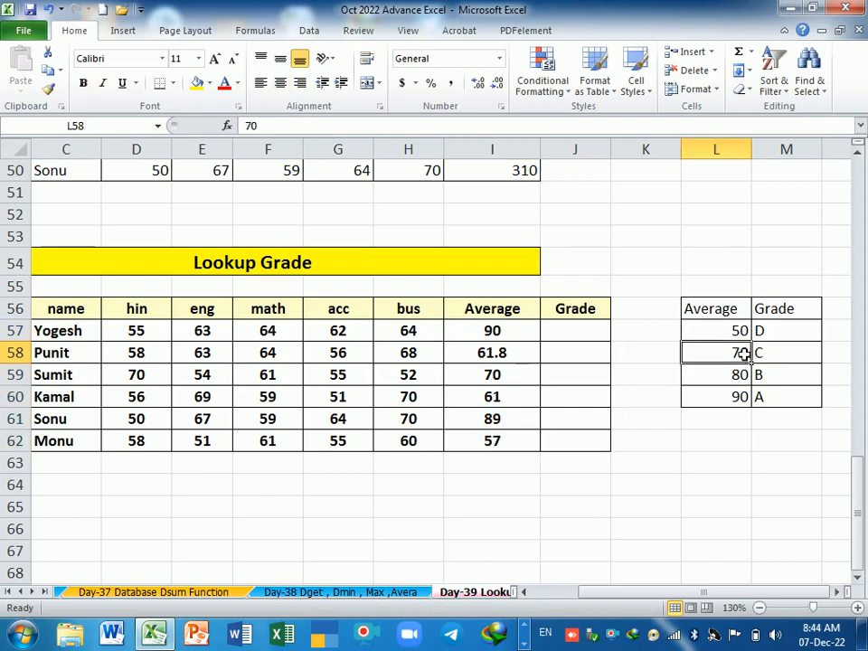
{"action": "left_click", "coordinate": [741, 334]}
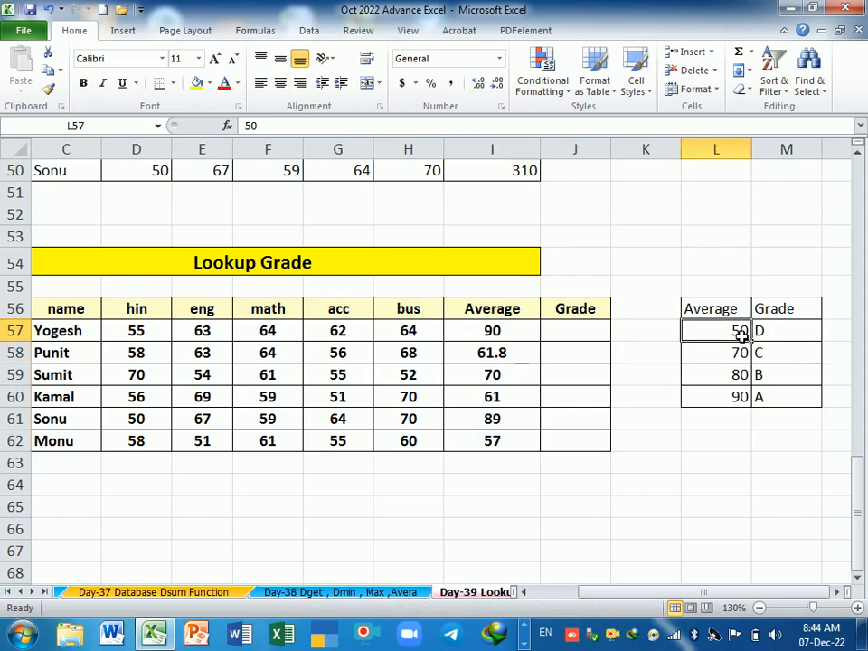
{"action": "left_click", "coordinate": [764, 334]}
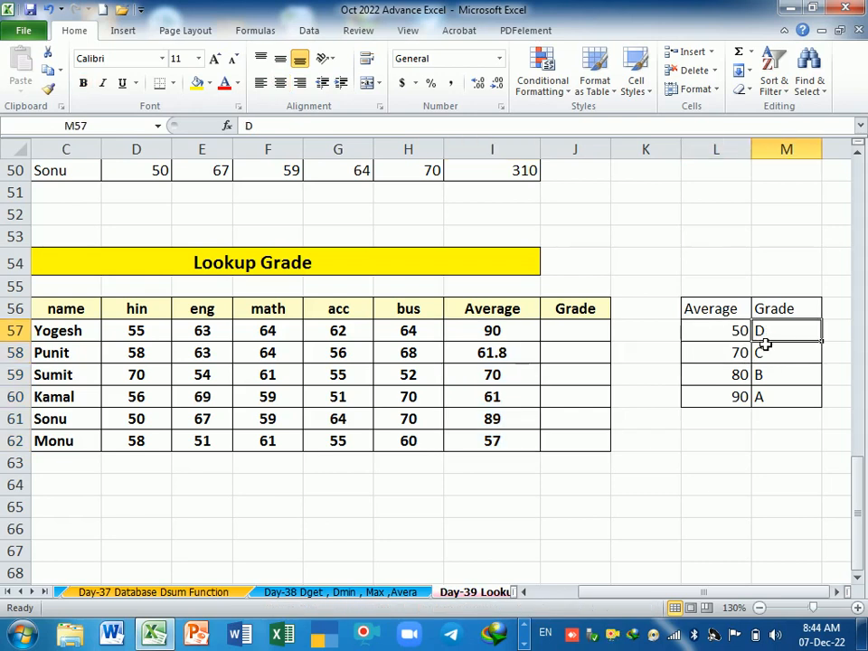
{"action": "left_click", "coordinate": [740, 359]}
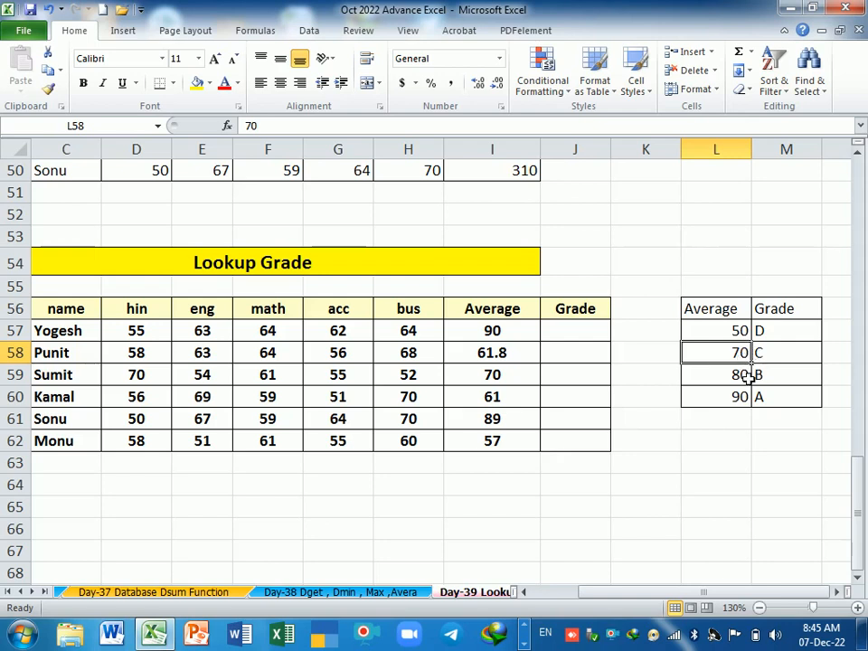
{"action": "left_click", "coordinate": [745, 376]}
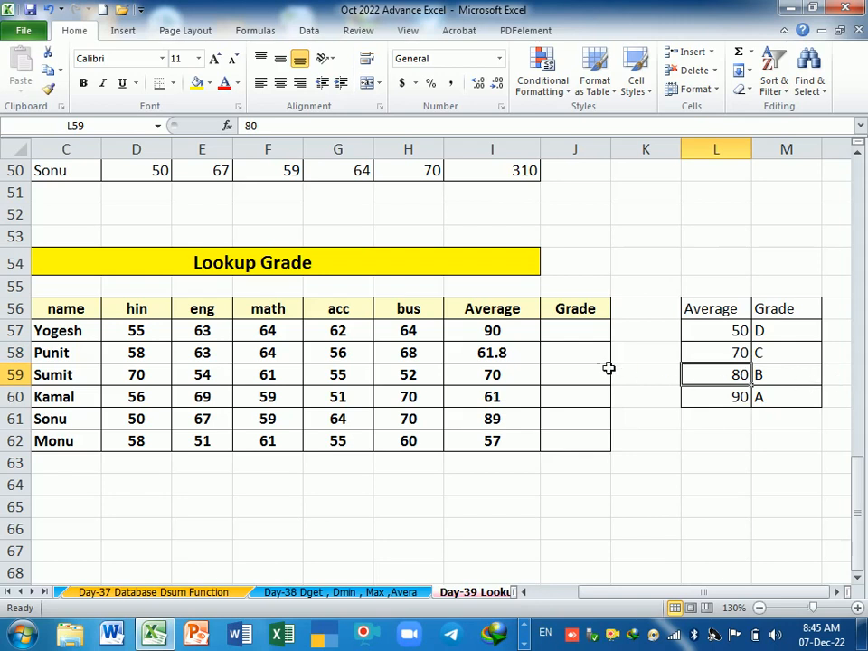
Step: Start a LOOKUP formula in the first Grade cell, J57, with the relative reference I57 as the lookup value
{"action": "left_click", "coordinate": [584, 333]}
{"action": "type", "text": "="}
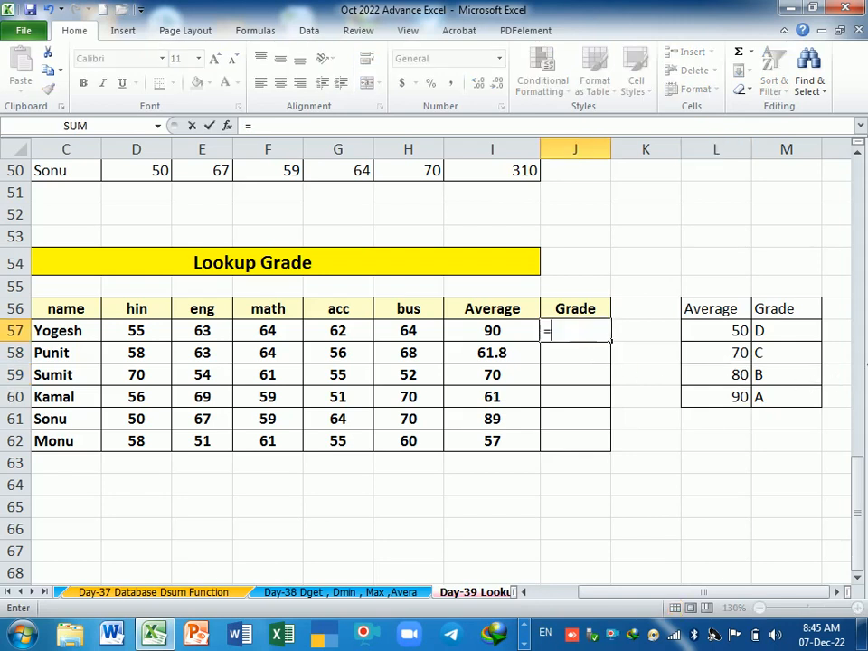
{"action": "type", "text": "lokup"}
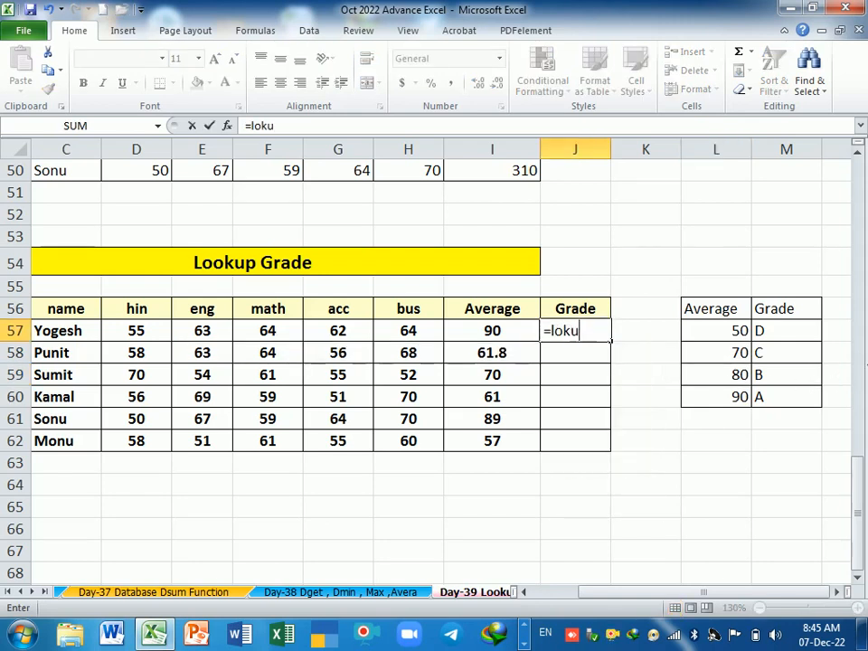
{"action": "key", "text": "BackSpace"}
{"action": "key", "text": "BackSpace"}
{"action": "key", "text": "BackSpace"}
{"action": "type", "text": "okup"}
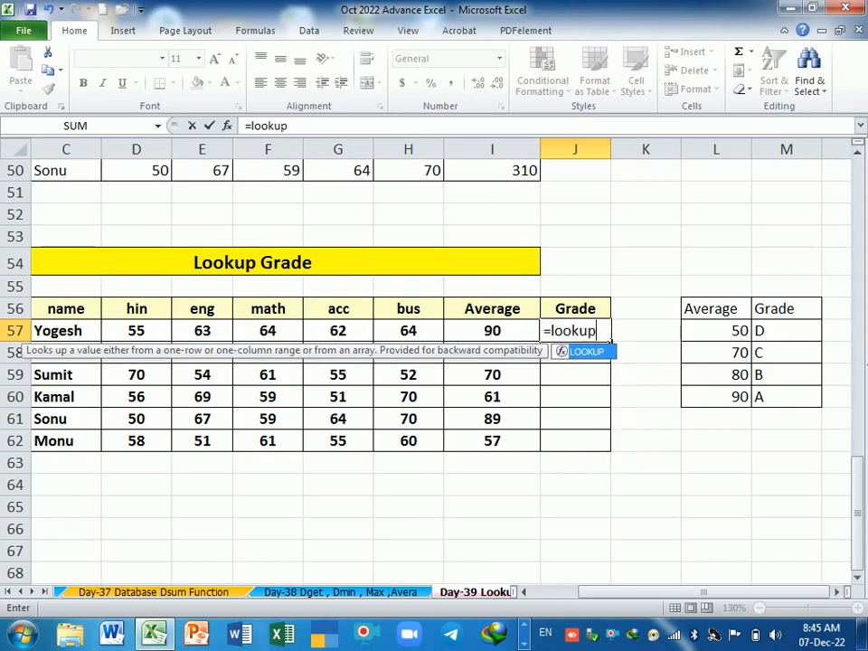
{"action": "key", "text": "Tab"}
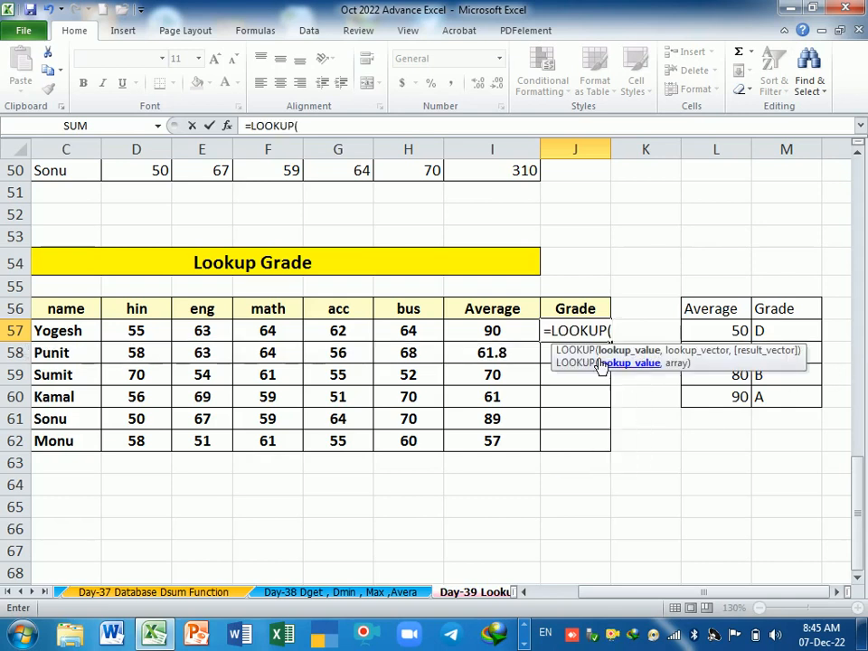
{"action": "left_click", "coordinate": [520, 336]}
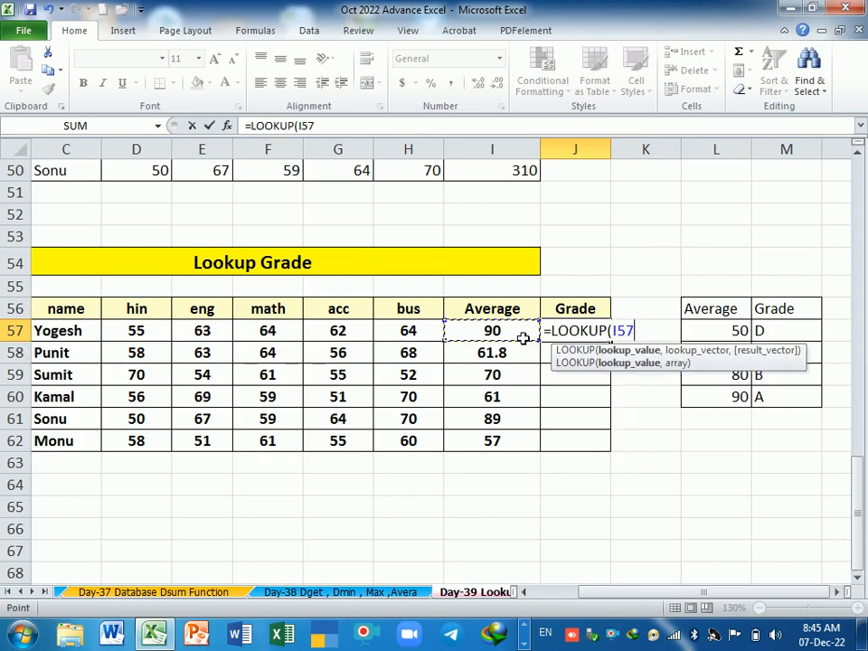
{"action": "type", "text": ","}
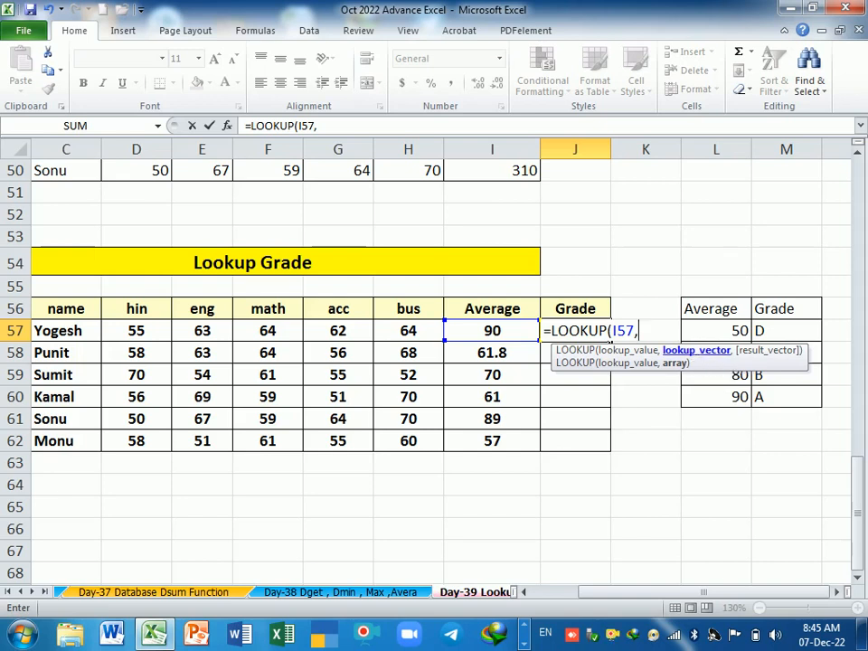
Step: Complete the J57 formula with lookup vector $L$57:$L$60 and result vector $M$57:$M$60, and fill it down to J62
{"action": "left_click_drag", "start_coordinate": [705, 365], "coordinate": [676, 503]}
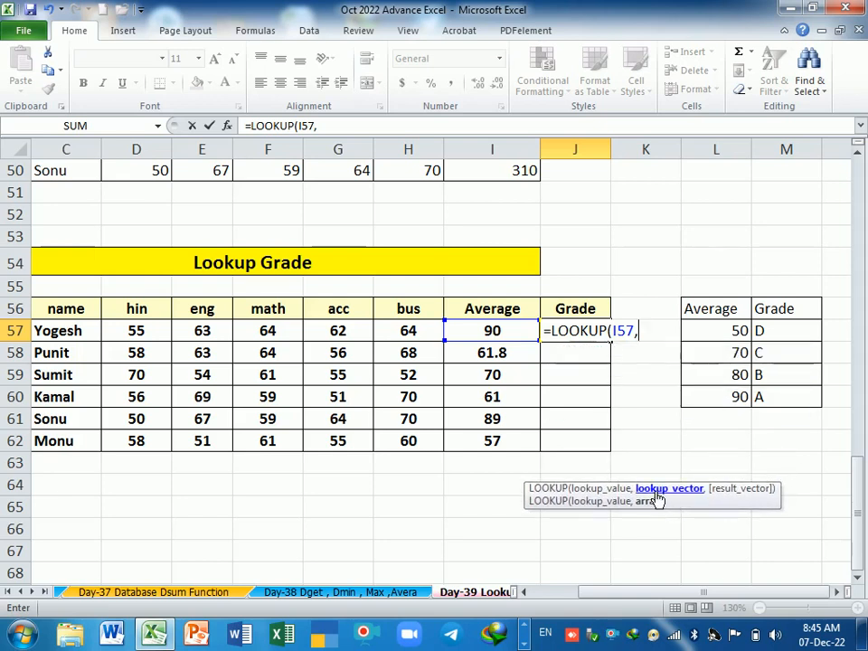
{"action": "left_click_drag", "start_coordinate": [712, 337], "coordinate": [715, 396]}
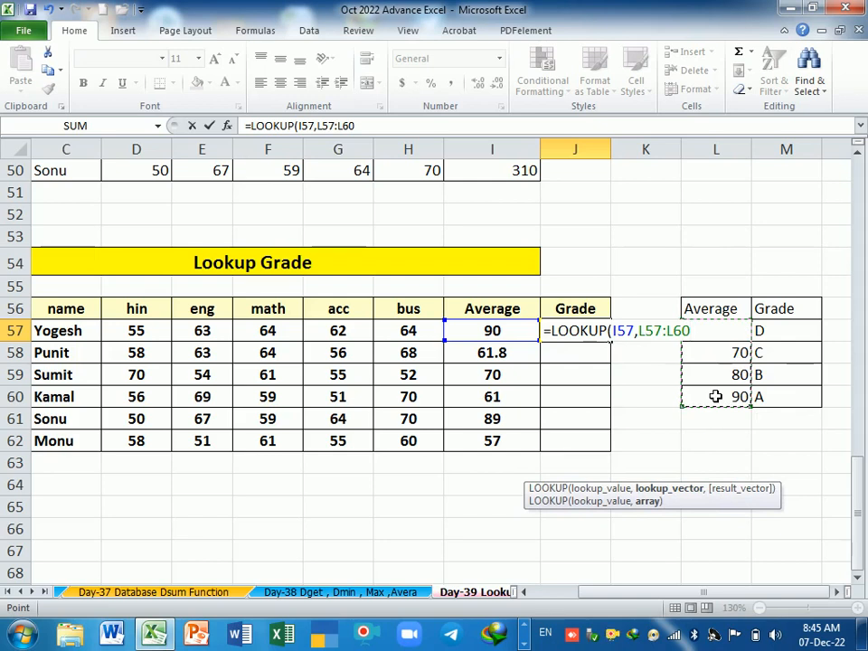
{"action": "key", "text": "F4"}
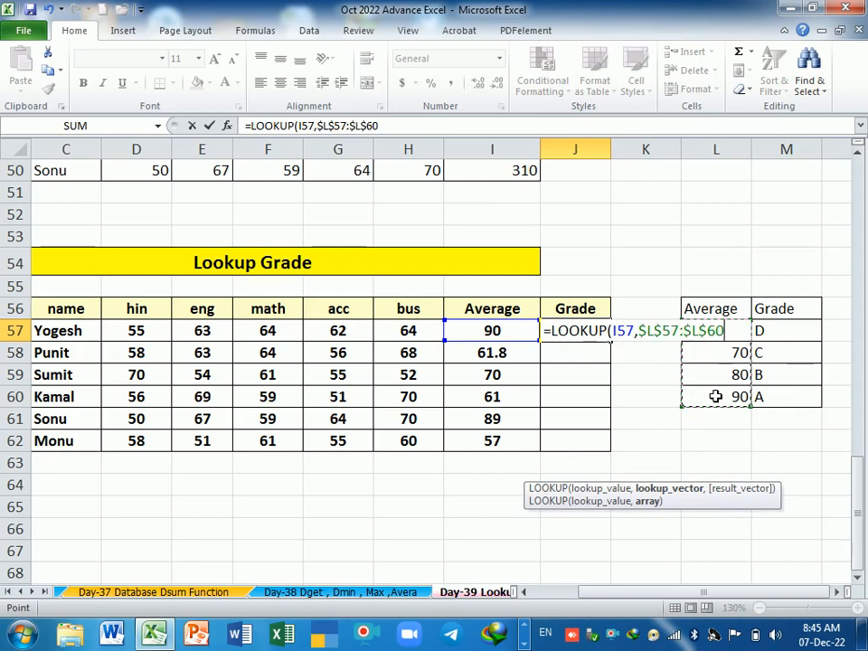
{"action": "type", "text": ","}
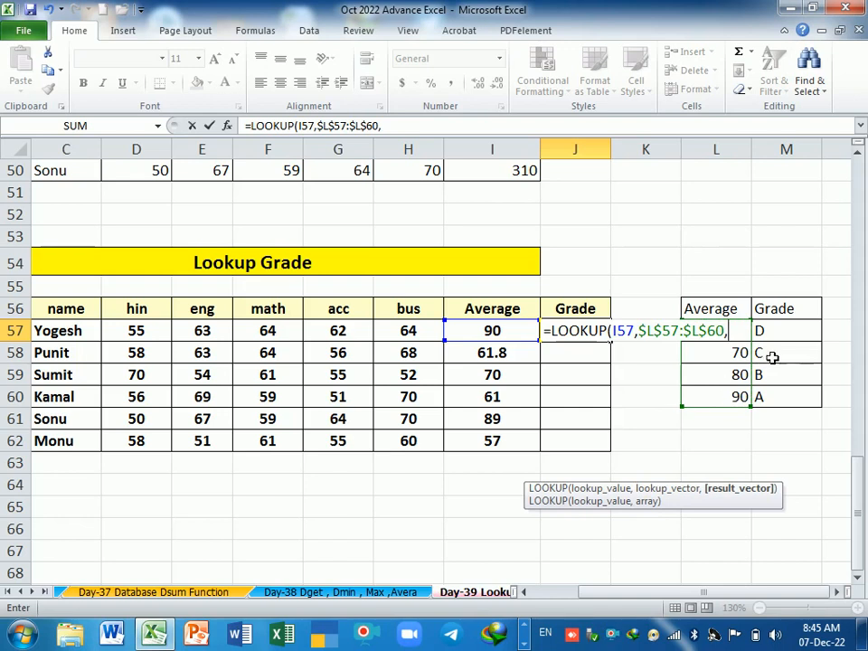
{"action": "left_click", "coordinate": [789, 336]}
{"action": "left_click_drag", "start_coordinate": [788, 335], "coordinate": [783, 397]}
{"action": "key", "text": "Return"}
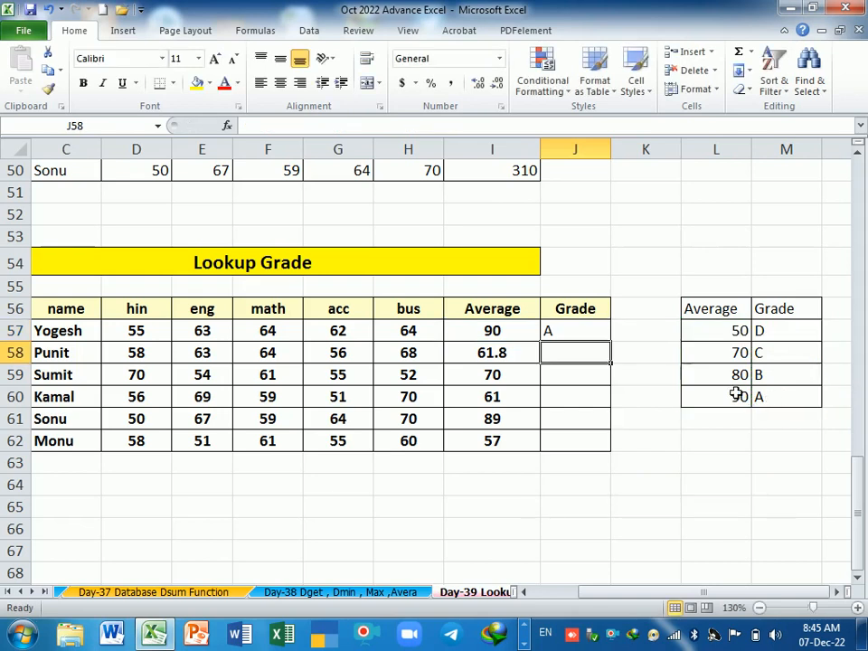
{"action": "left_click", "coordinate": [571, 336]}
{"action": "left_click_drag", "start_coordinate": [618, 351], "coordinate": [611, 448]}
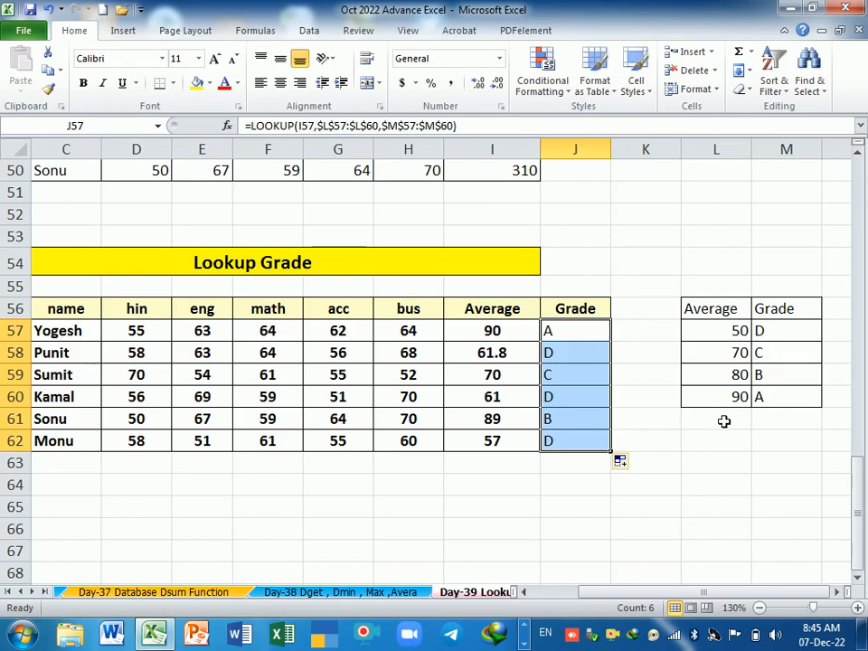
Step: Examine the sort order of the average thresholds in L57:L60 of the grade scale
{"action": "left_click_drag", "start_coordinate": [730, 331], "coordinate": [732, 395]}
{"action": "left_click_drag", "start_coordinate": [736, 330], "coordinate": [732, 404]}
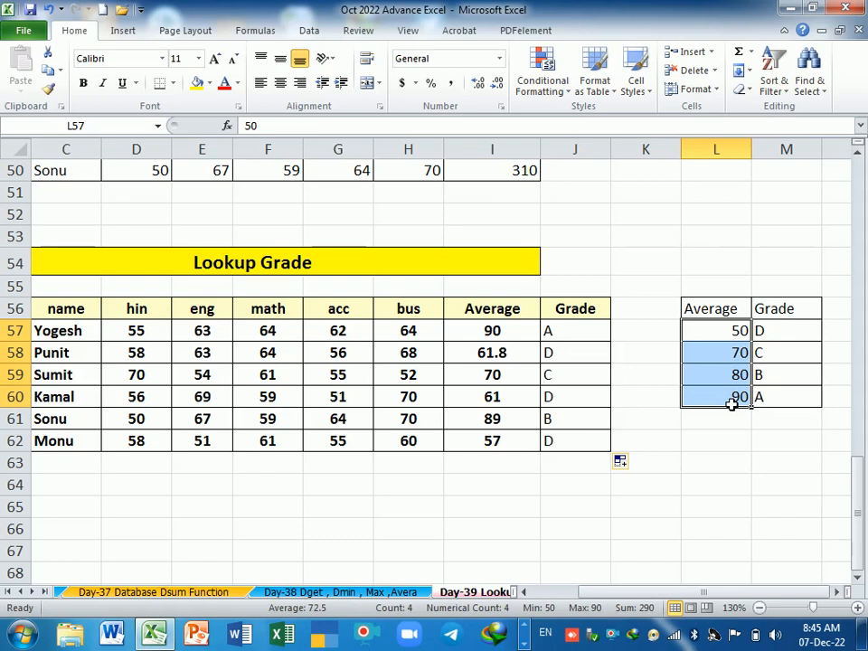
{"action": "left_click", "coordinate": [731, 340]}
{"action": "left_click", "coordinate": [733, 356]}
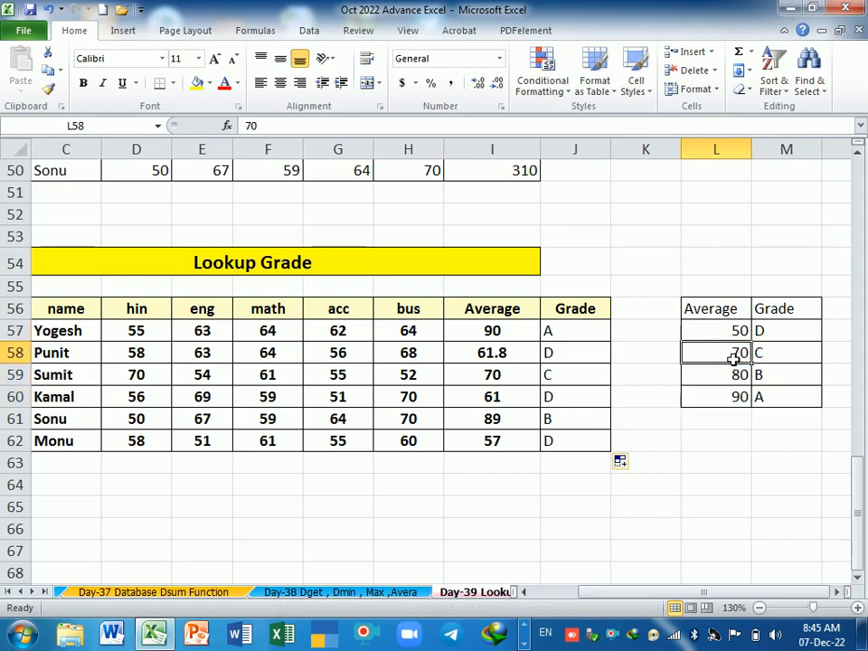
{"action": "left_click", "coordinate": [732, 376]}
{"action": "left_click", "coordinate": [732, 399]}
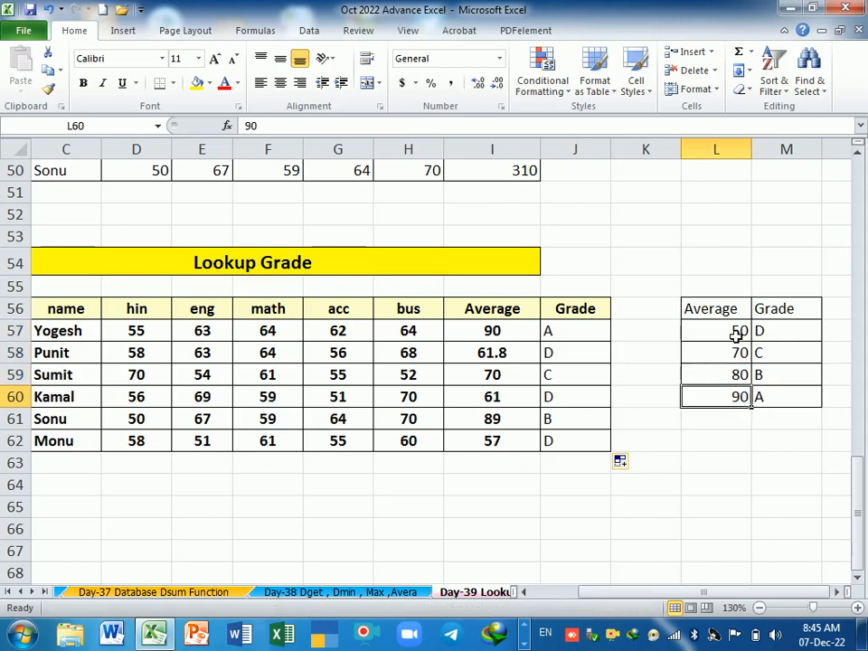
{"action": "left_click_drag", "start_coordinate": [736, 334], "coordinate": [739, 394]}
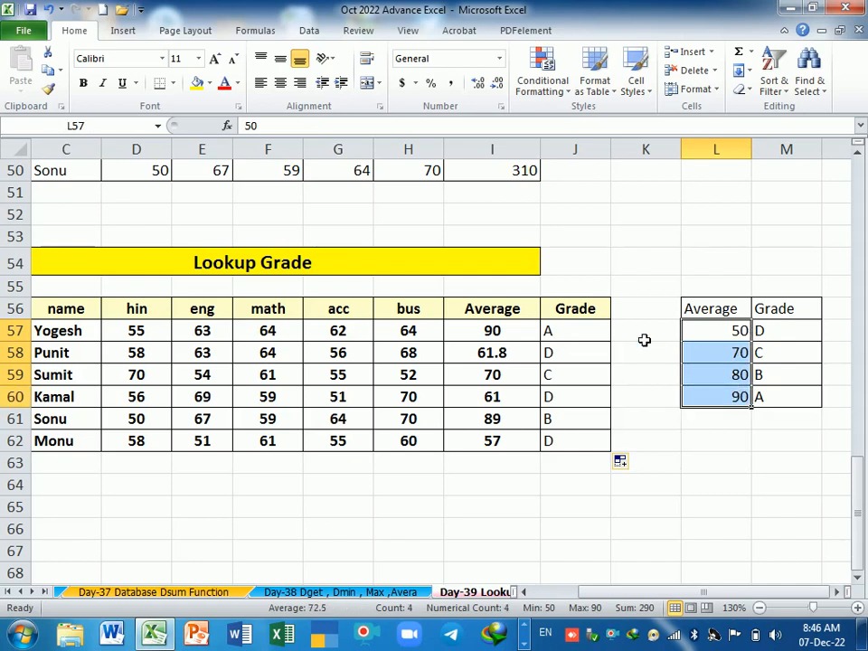
Step: Compare the average in I57 with the thresholds in L57:L60 and review the LOOKUP formula's references in J57
{"action": "left_click", "coordinate": [516, 333]}
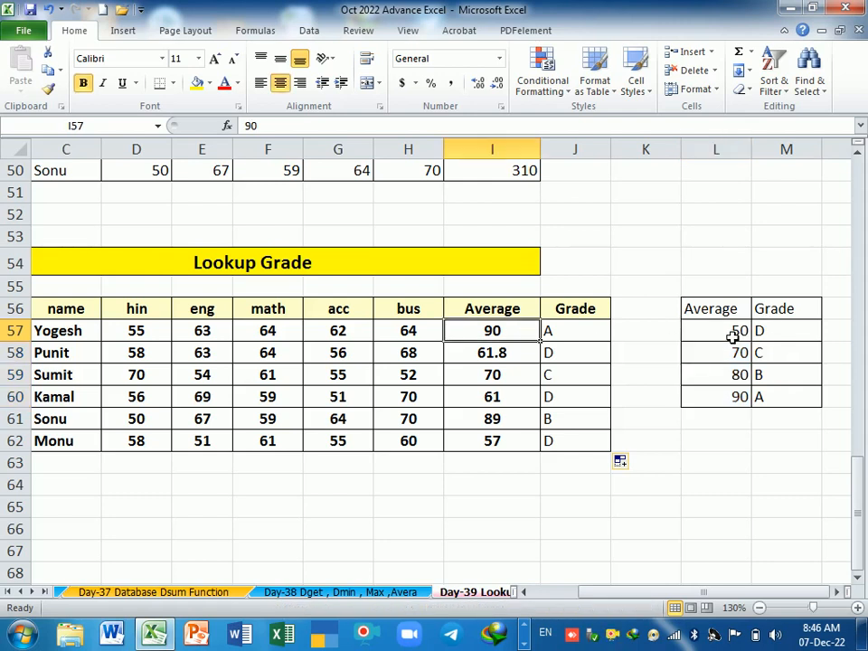
{"action": "left_click_drag", "start_coordinate": [734, 332], "coordinate": [726, 397]}
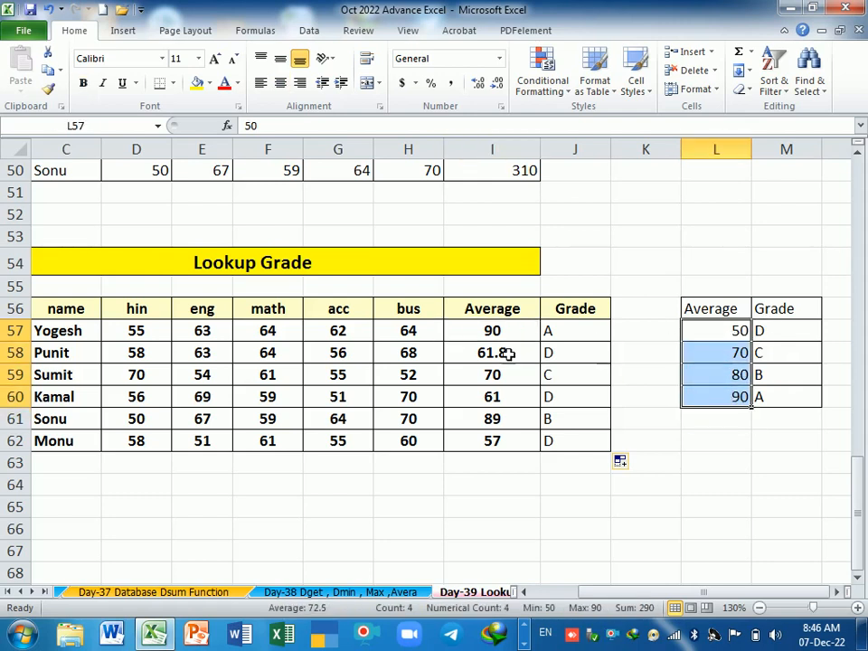
{"action": "left_click", "coordinate": [488, 333]}
{"action": "left_click", "coordinate": [690, 337]}
{"action": "left_click", "coordinate": [579, 334]}
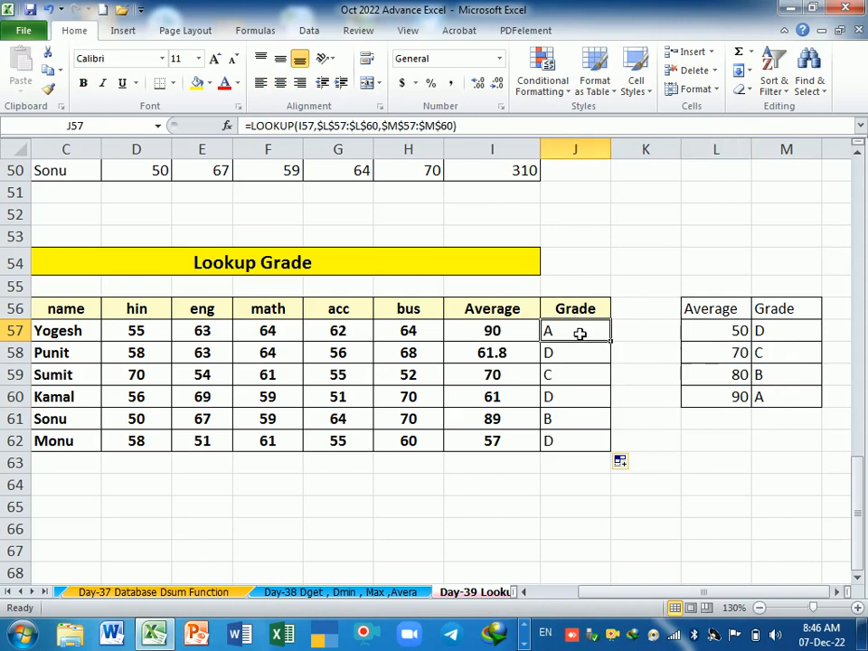
{"action": "double_click", "coordinate": [580, 334]}
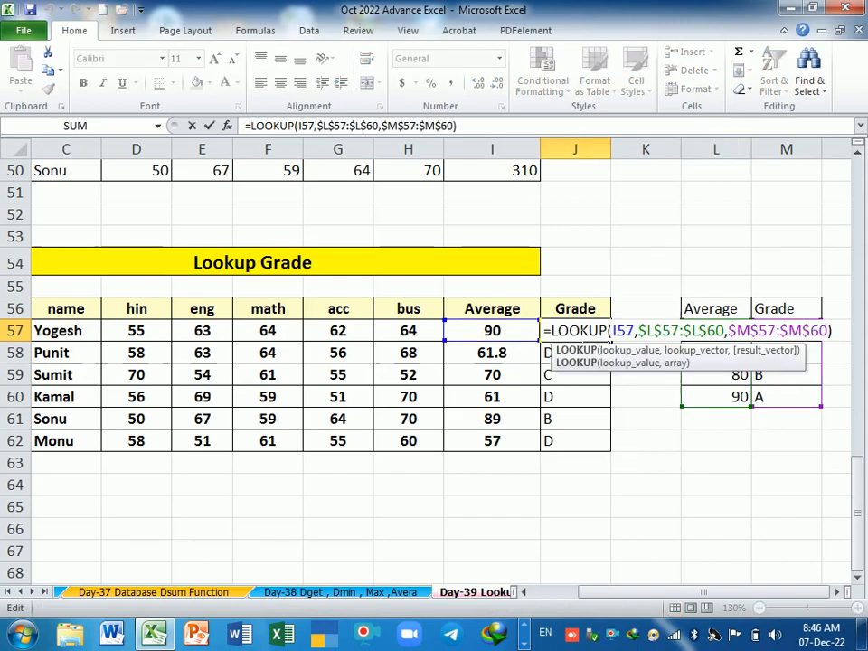
{"action": "key", "text": "Return"}
Step: Add the heading Salary in C65, below the Lookup Grade table
{"action": "scroll", "coordinate": [589, 403], "scroll_direction": "down", "scroll_amount": 2}
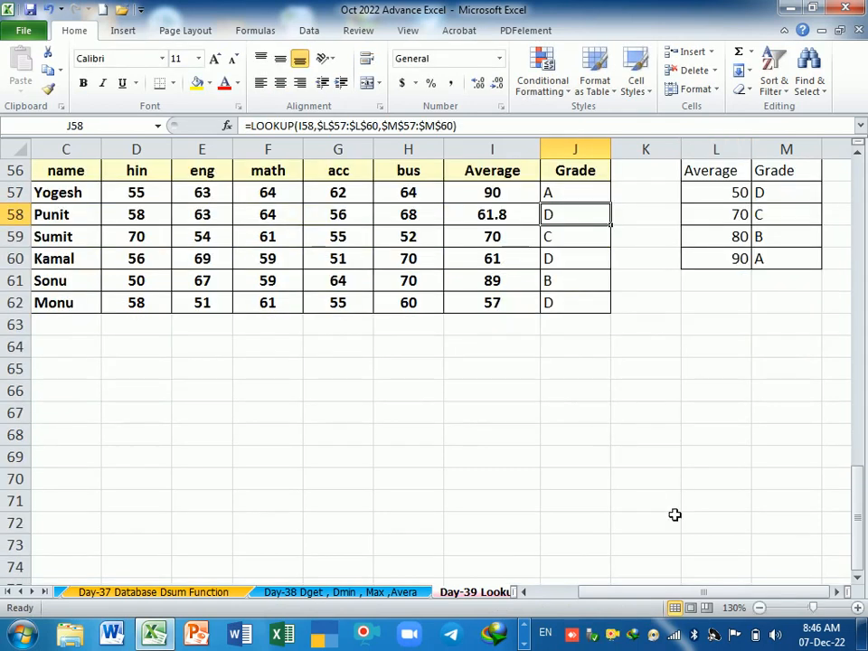
{"action": "left_click_drag", "start_coordinate": [669, 594], "coordinate": [581, 595]}
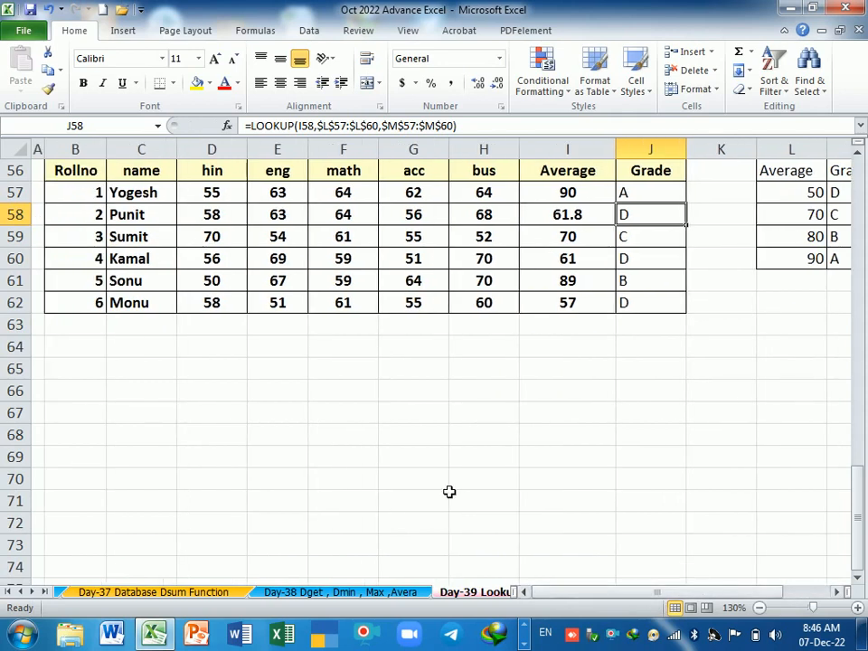
{"action": "scroll", "coordinate": [449, 490], "scroll_direction": "up", "scroll_amount": 3}
{"action": "scroll", "coordinate": [452, 440], "scroll_direction": "down", "scroll_amount": 1}
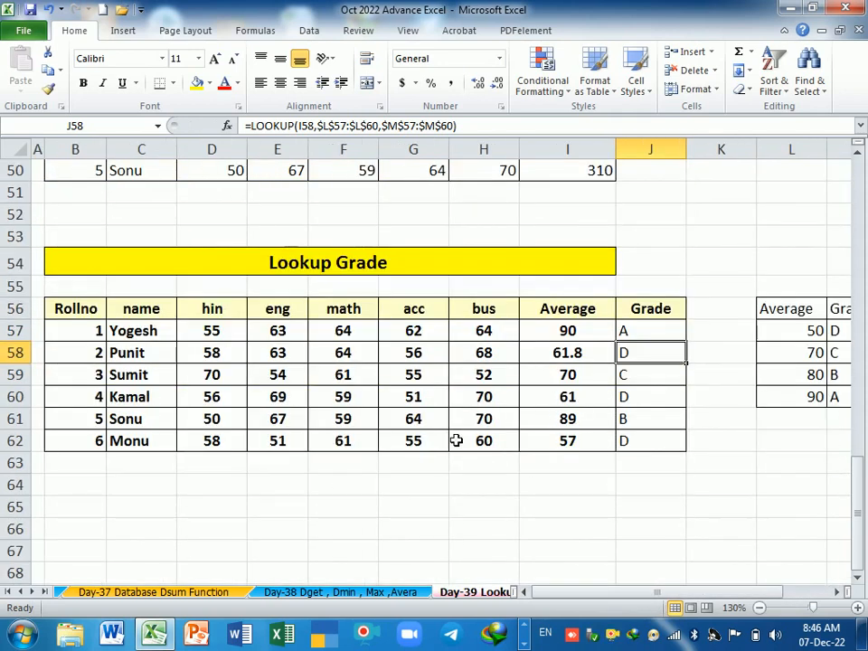
{"action": "scroll", "coordinate": [457, 441], "scroll_direction": "down", "scroll_amount": 1}
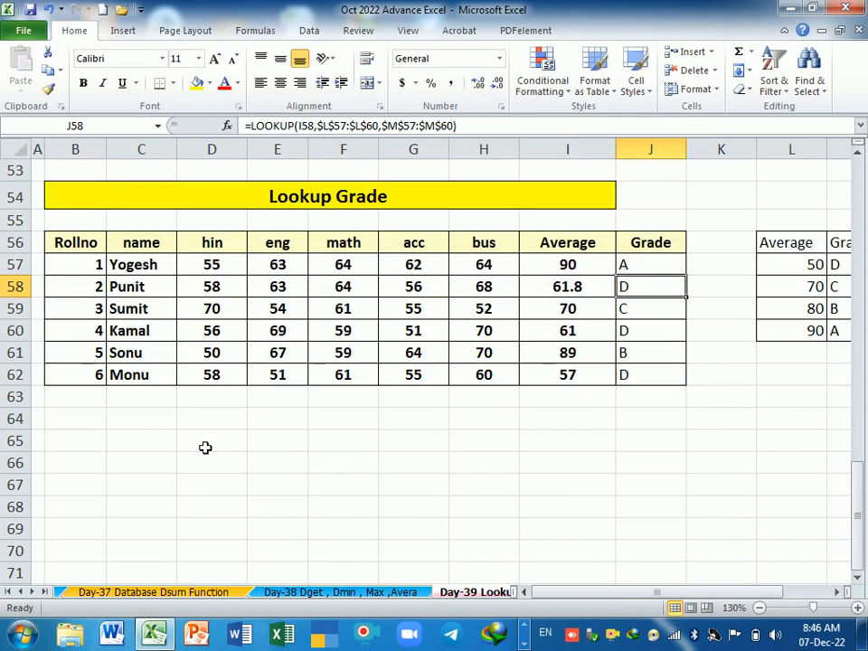
{"action": "scroll", "coordinate": [361, 432], "scroll_direction": "down", "scroll_amount": 1}
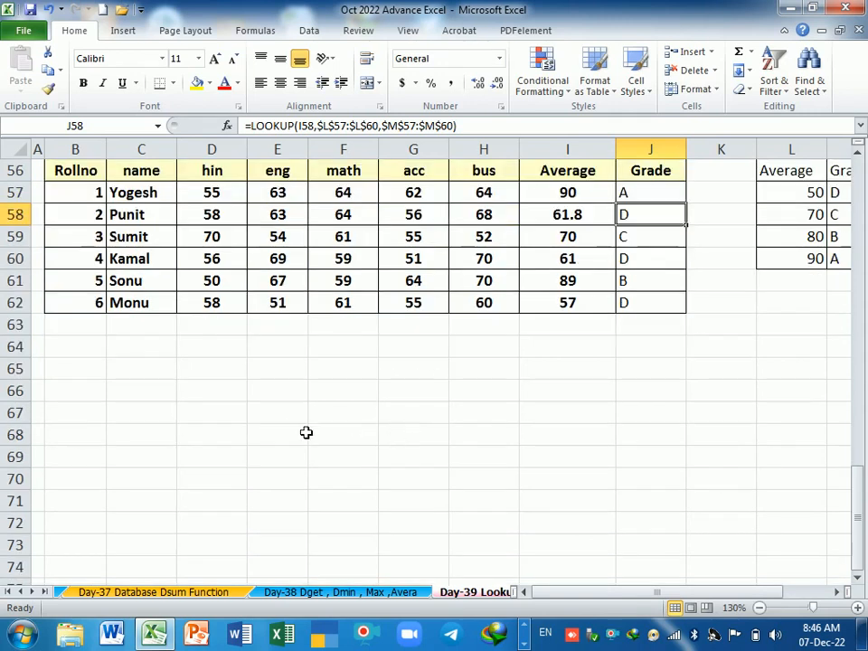
{"action": "left_click", "coordinate": [163, 372]}
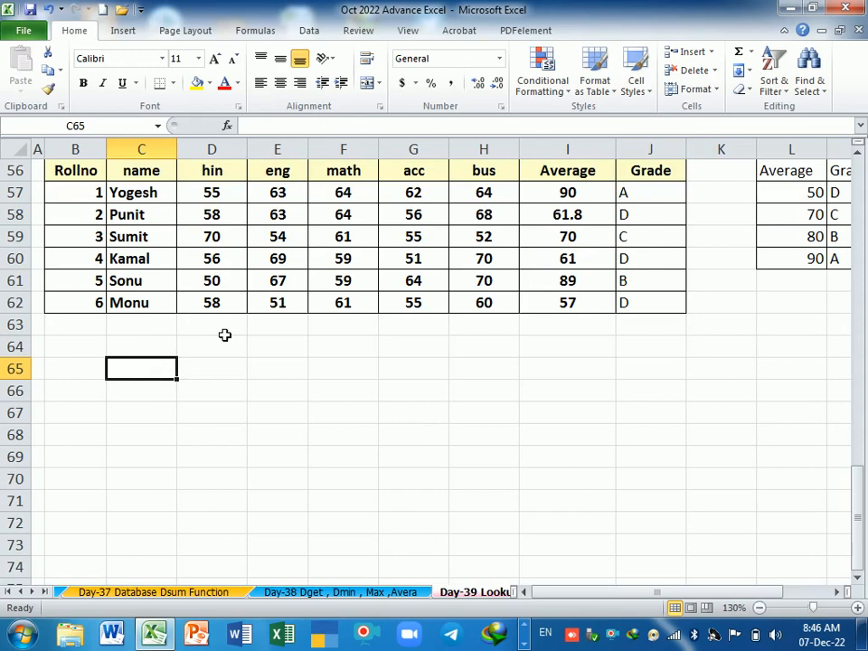
{"action": "type", "text": "Sal"}
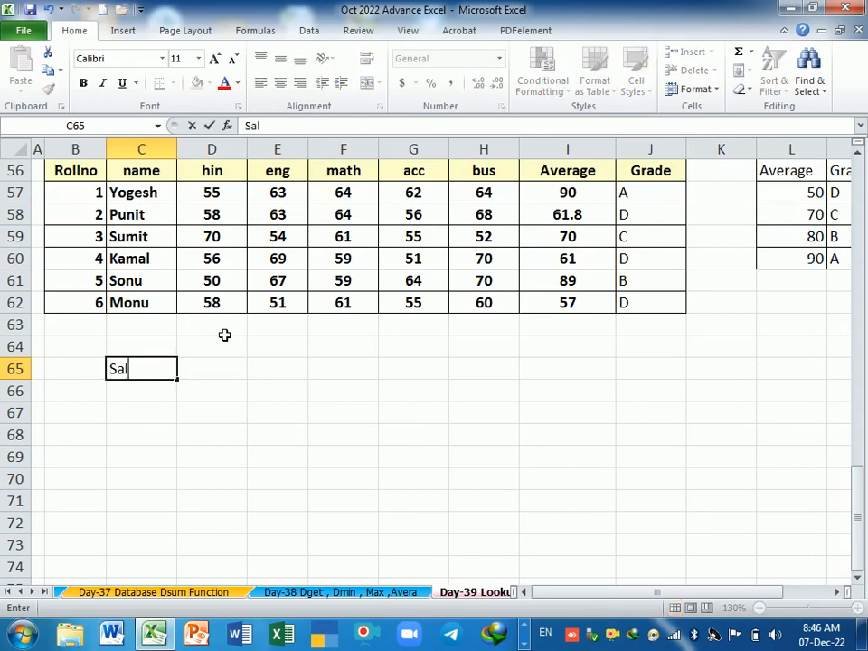
{"action": "type", "text": "rary"}
{"action": "key", "text": "Tab"}
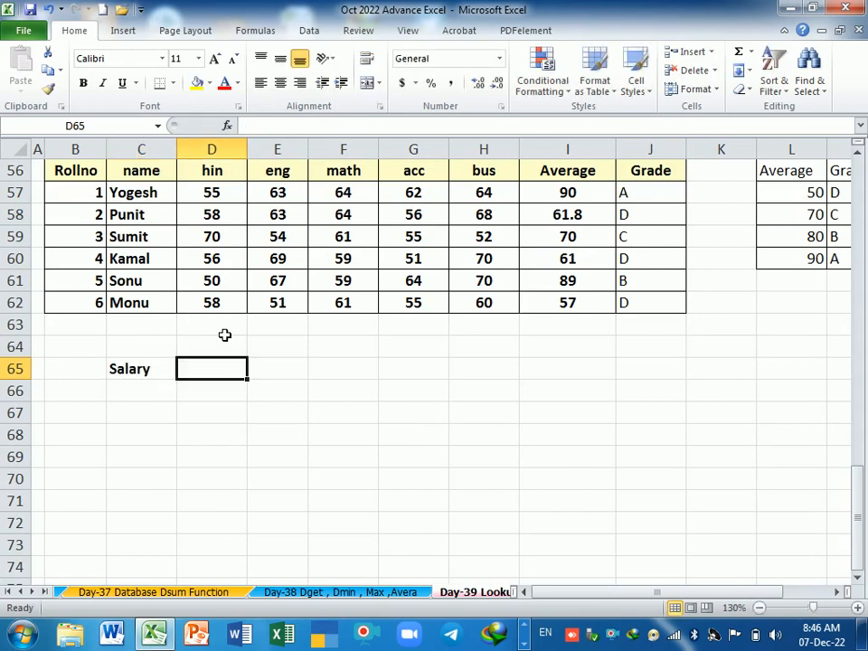
{"action": "key", "text": "Return"}
Step: Enter the salaries 50000, 60000, 70000, 80000 and 90000 in C66:C70 under the Salary heading
{"action": "type", "text": "5000"}
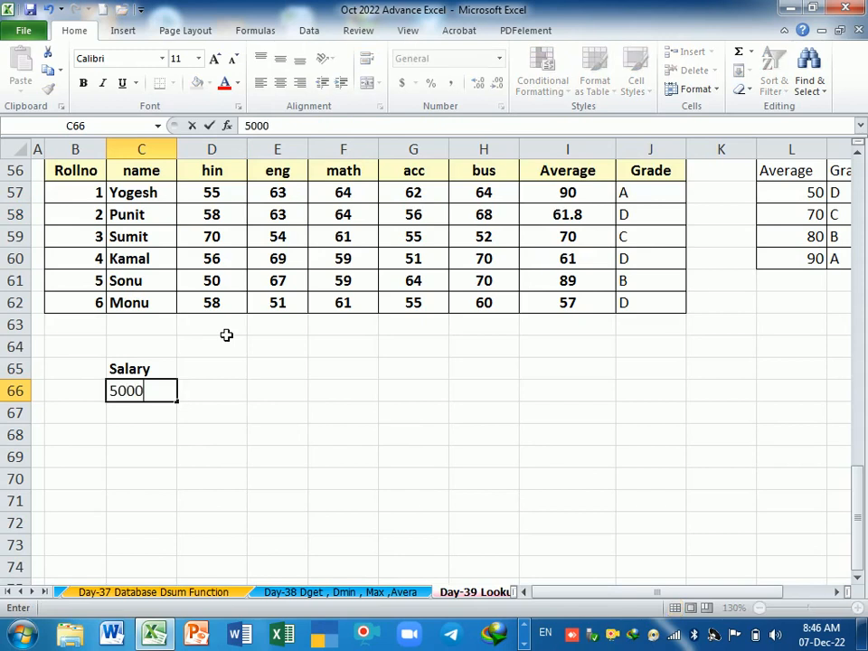
{"action": "type", "text": "0"}
{"action": "key", "text": "Return"}
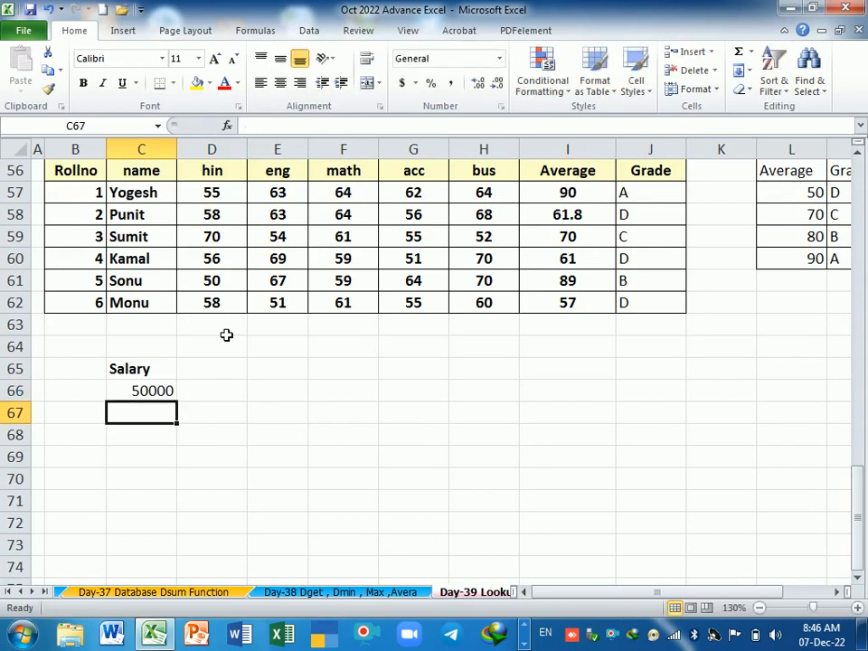
{"action": "type", "text": "60000"}
{"action": "key", "text": "Return"}
{"action": "type", "text": "700"}
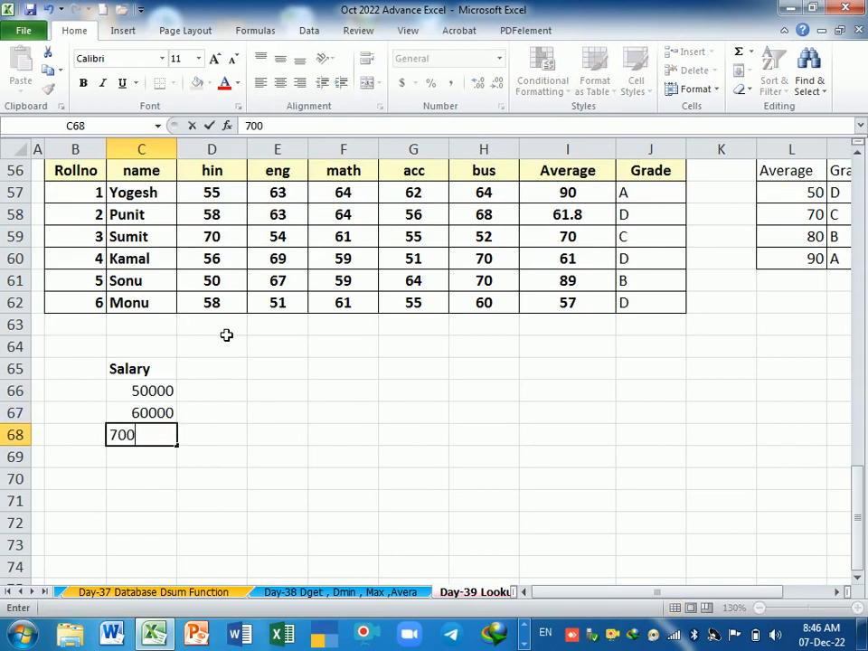
{"action": "type", "text": "00"}
{"action": "key", "text": "Return"}
{"action": "type", "text": "8000"}
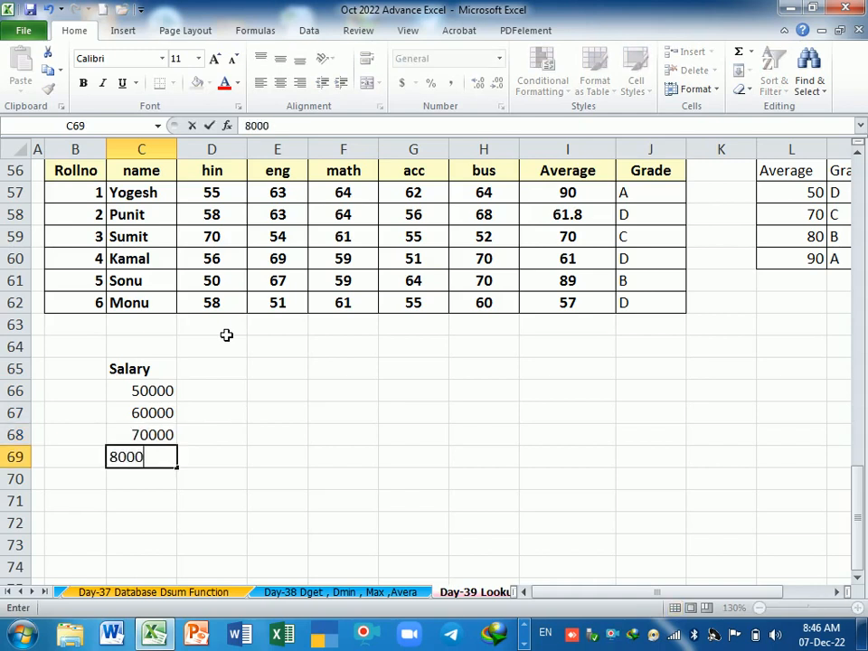
{"action": "type", "text": "0"}
{"action": "key", "text": "Return"}
{"action": "type", "text": "90000"}
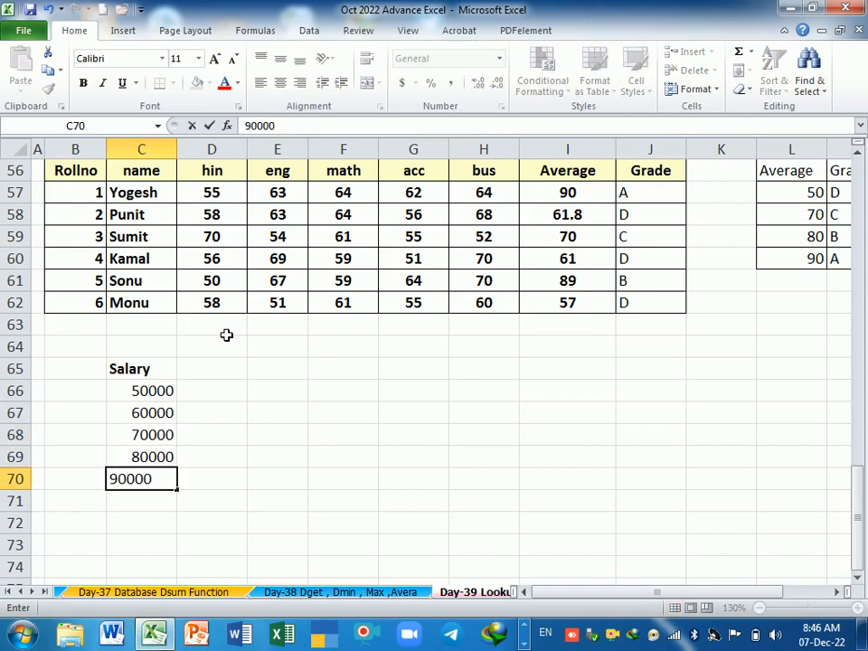
{"action": "key", "text": "Return"}
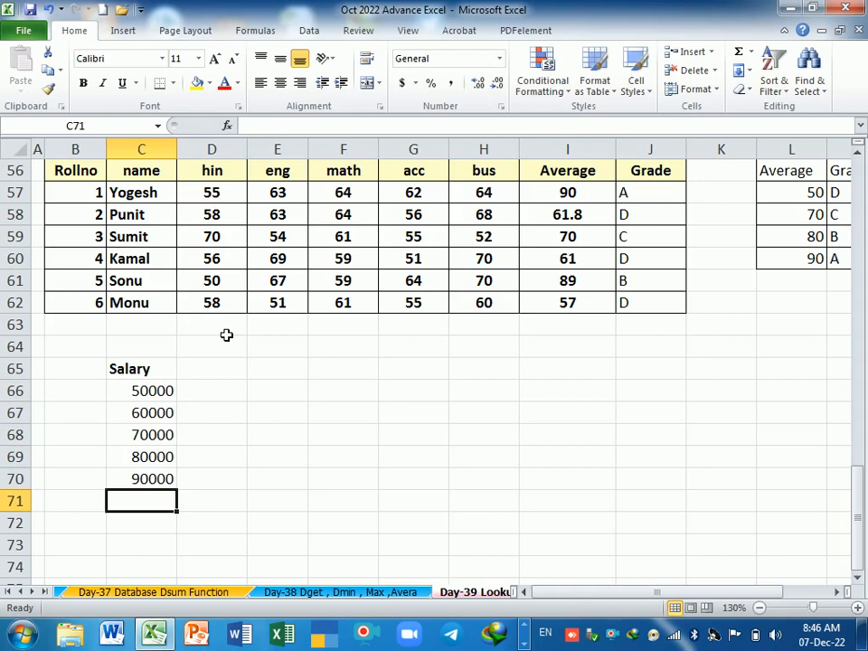
{"action": "left_click", "coordinate": [274, 396]}
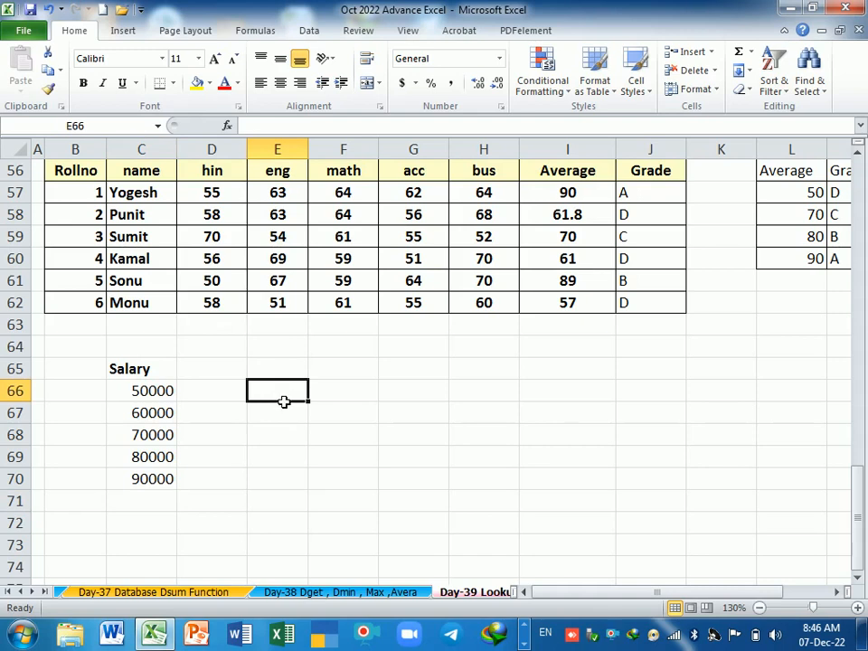
Step: Widen column E slightly and add the heading Salary in E65 for a salary reference table
{"action": "left_click_drag", "start_coordinate": [316, 159], "coordinate": [325, 159]}
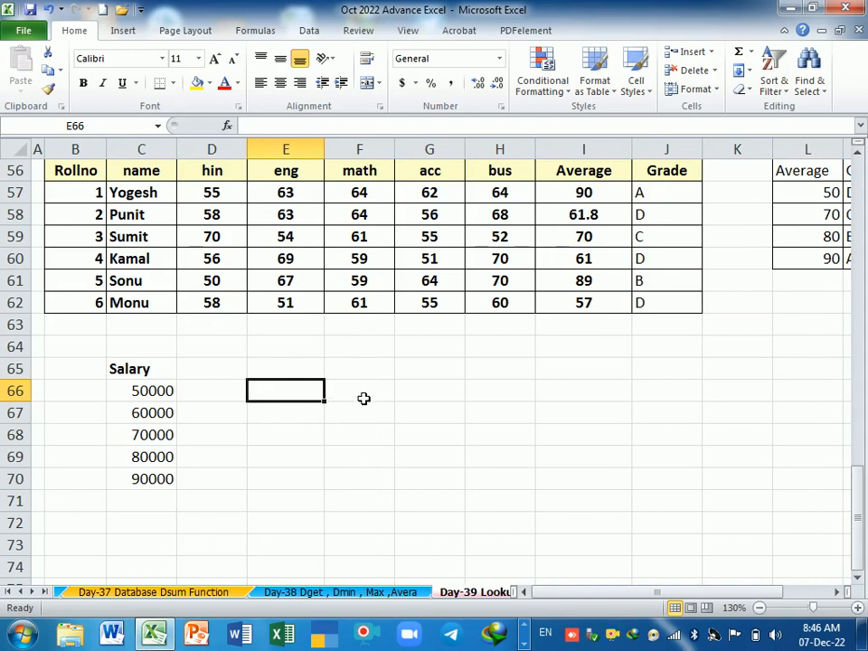
{"action": "key", "text": "Up"}
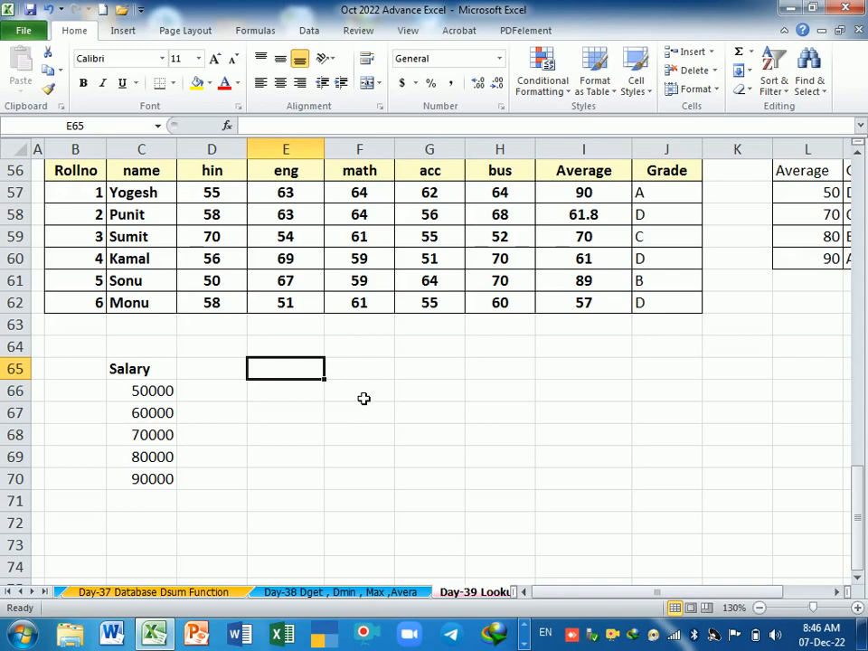
{"action": "type", "text": "Sala"}
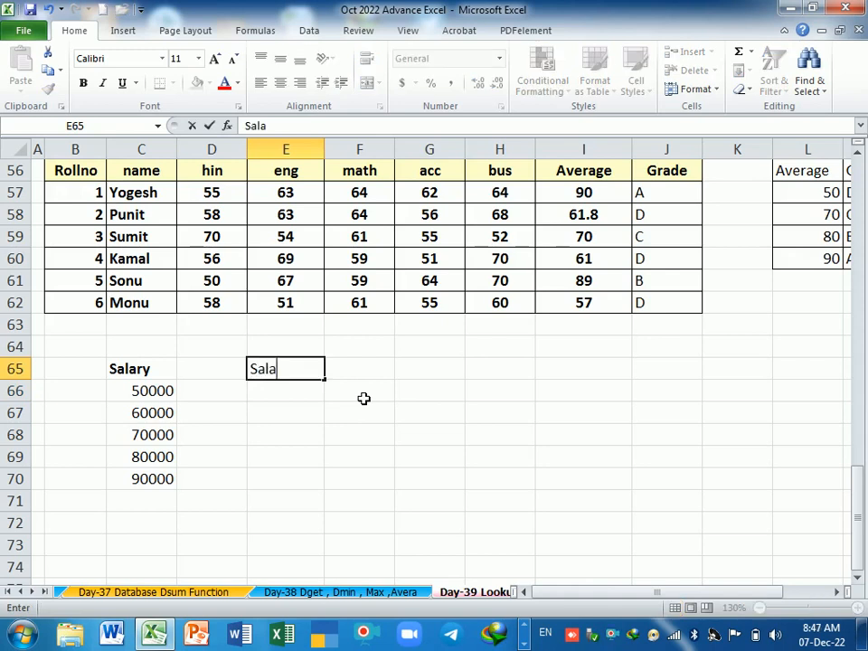
{"action": "type", "text": "ry"}
{"action": "key", "text": "Return"}
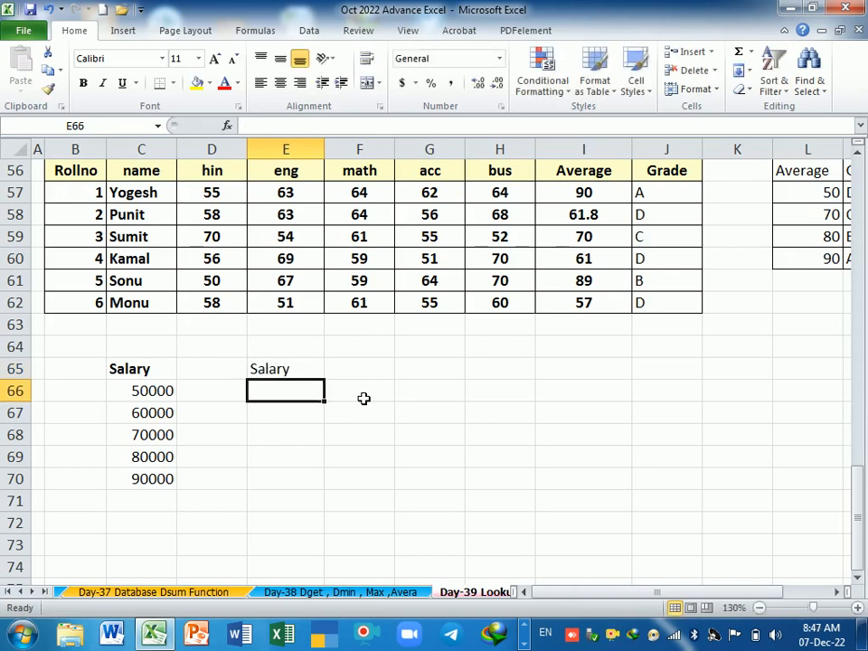
Step: Enter the salary levels 50000, 65000 and 70000 in E66:E68 with the amounts 1000, 1500 and 2000 beside them in F66:F68
{"action": "type", "text": "50000"}
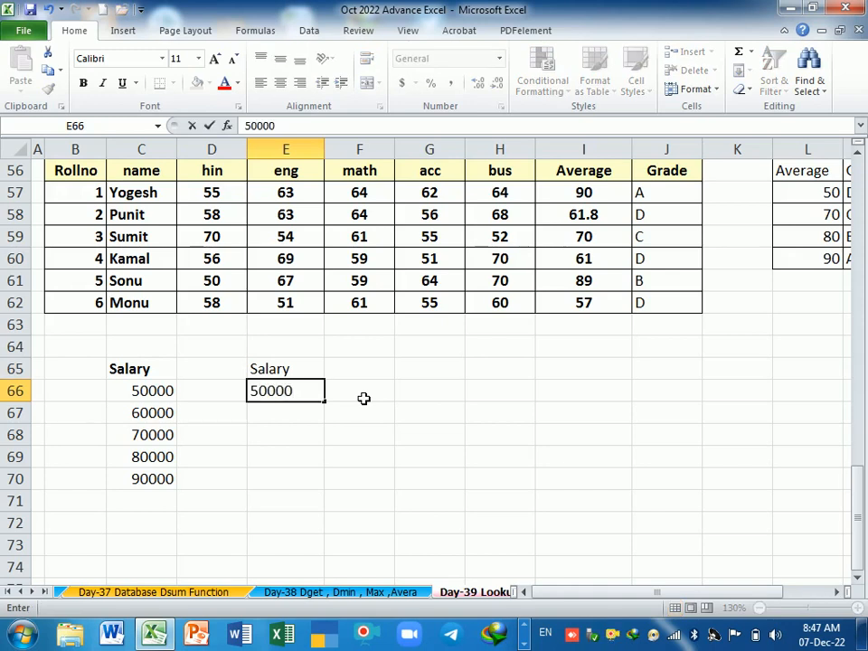
{"action": "key", "text": "Tab"}
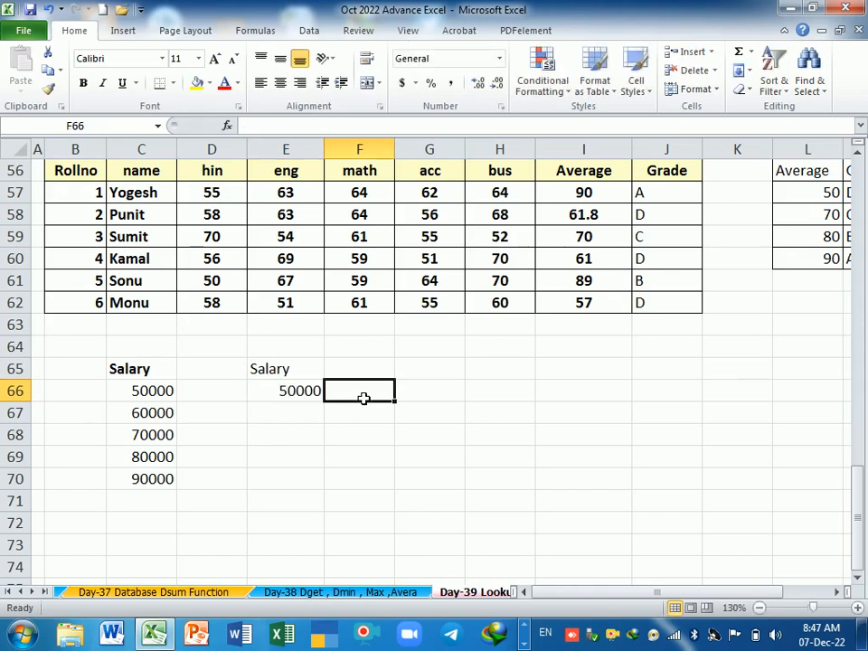
{"action": "type", "text": "1000"}
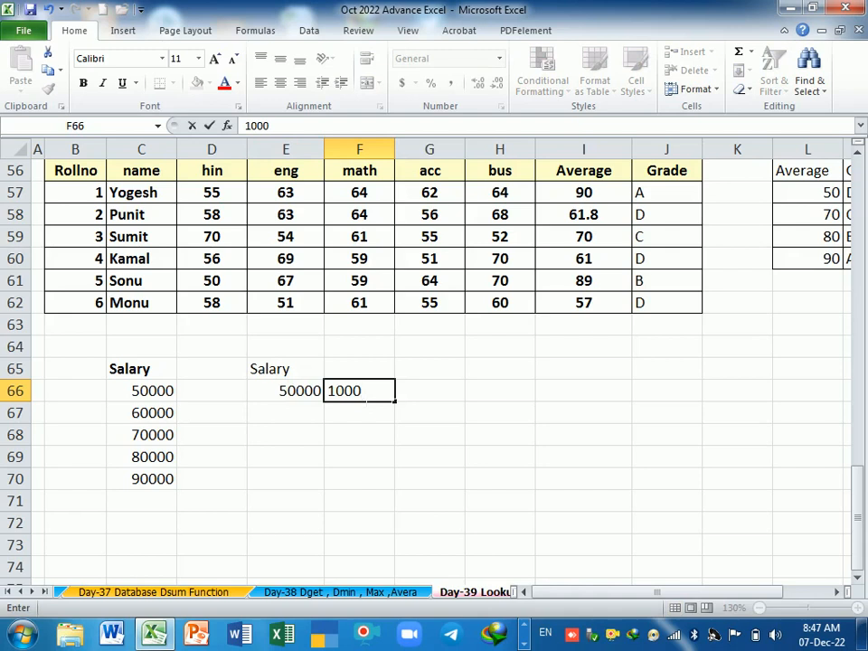
{"action": "key", "text": "Return"}
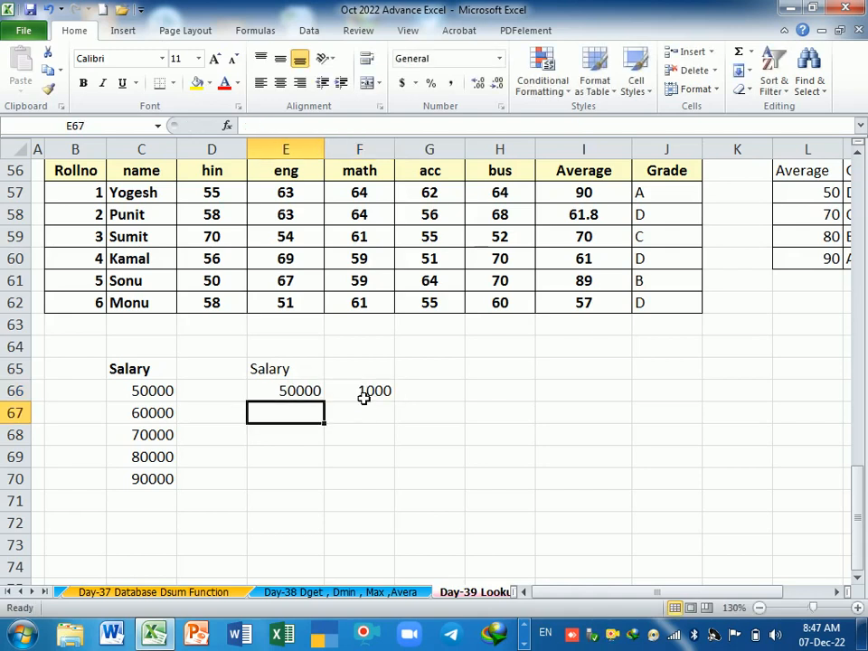
{"action": "type", "text": "65000"}
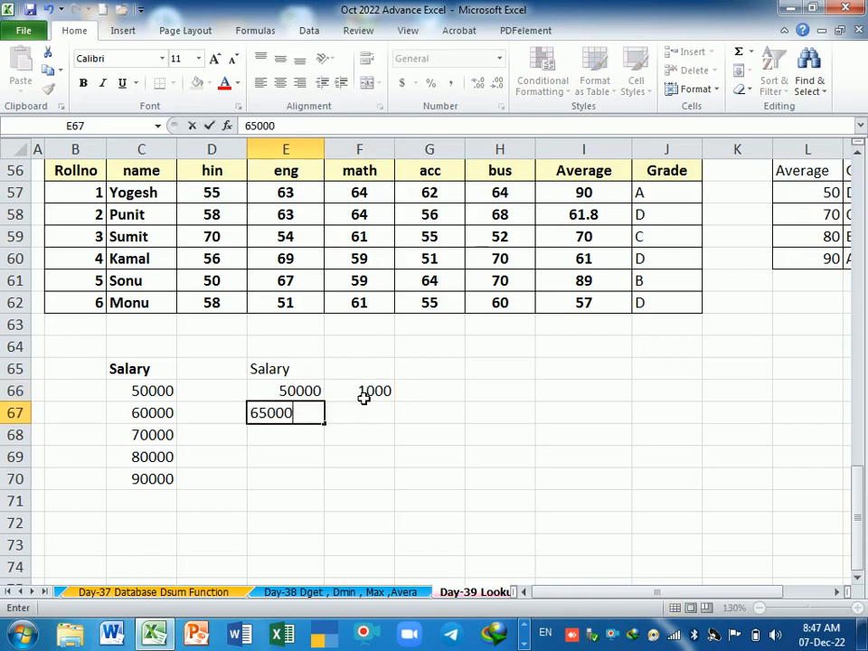
{"action": "key", "text": "Tab"}
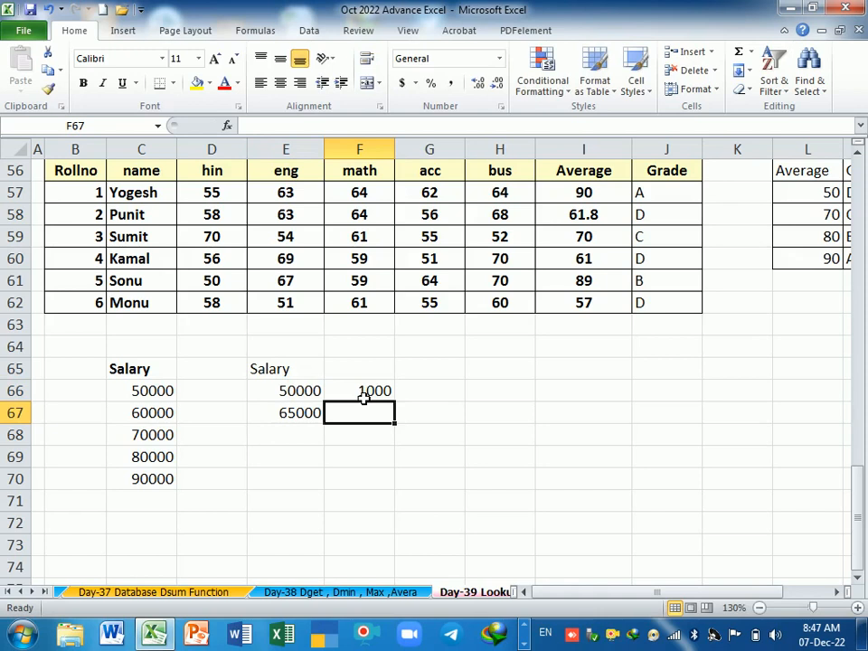
{"action": "type", "text": "1500"}
{"action": "key", "text": "Return"}
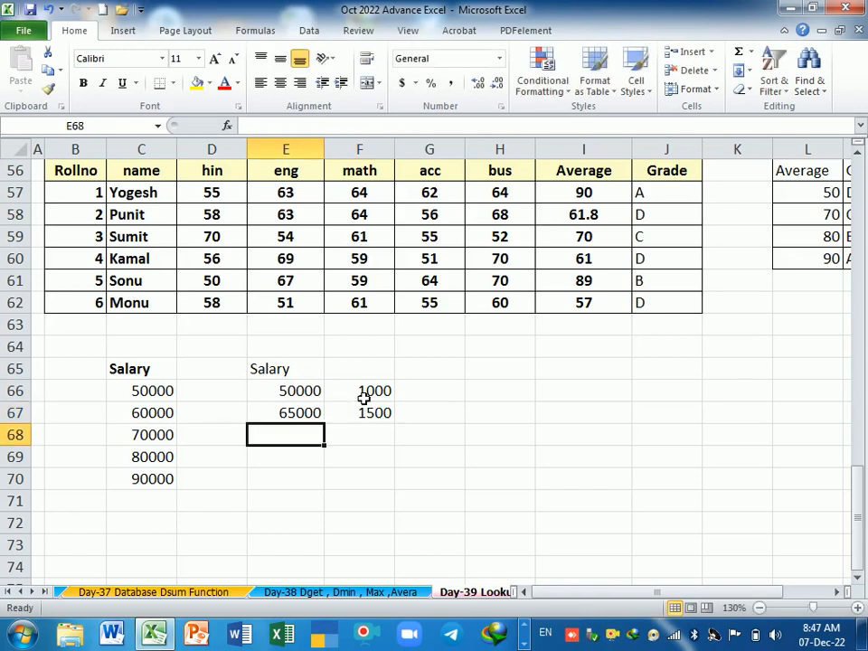
{"action": "type", "text": "70000"}
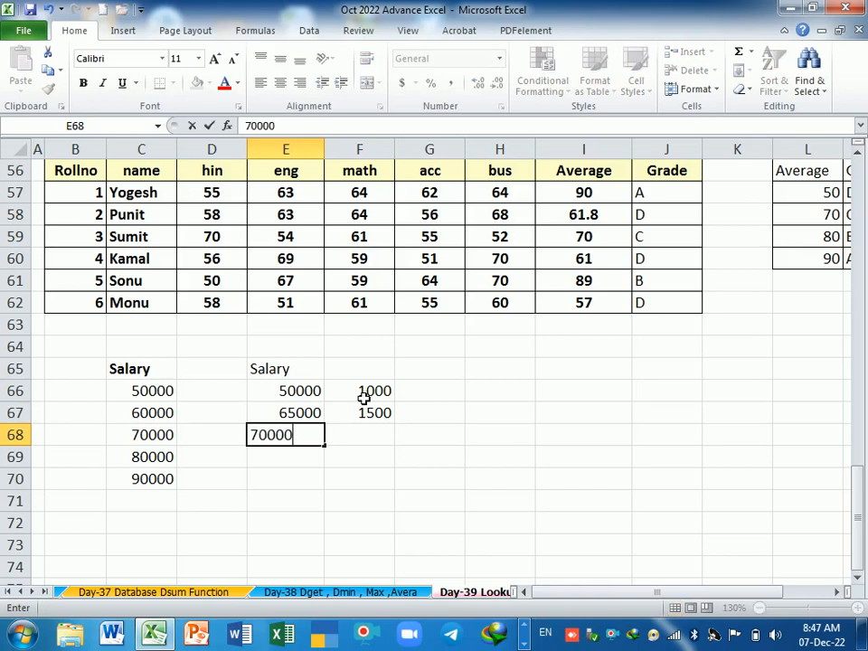
{"action": "key", "text": "Tab"}
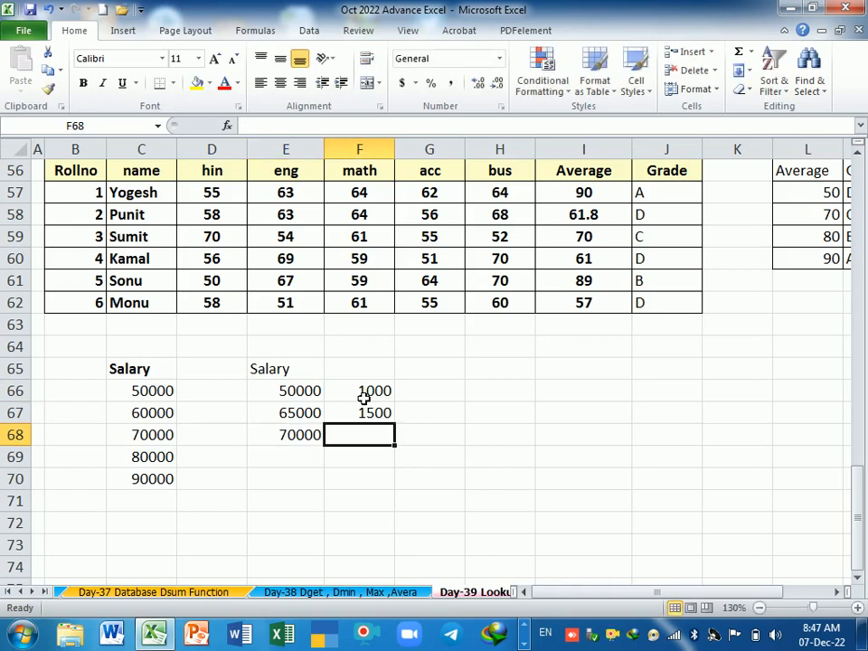
{"action": "type", "text": "2000"}
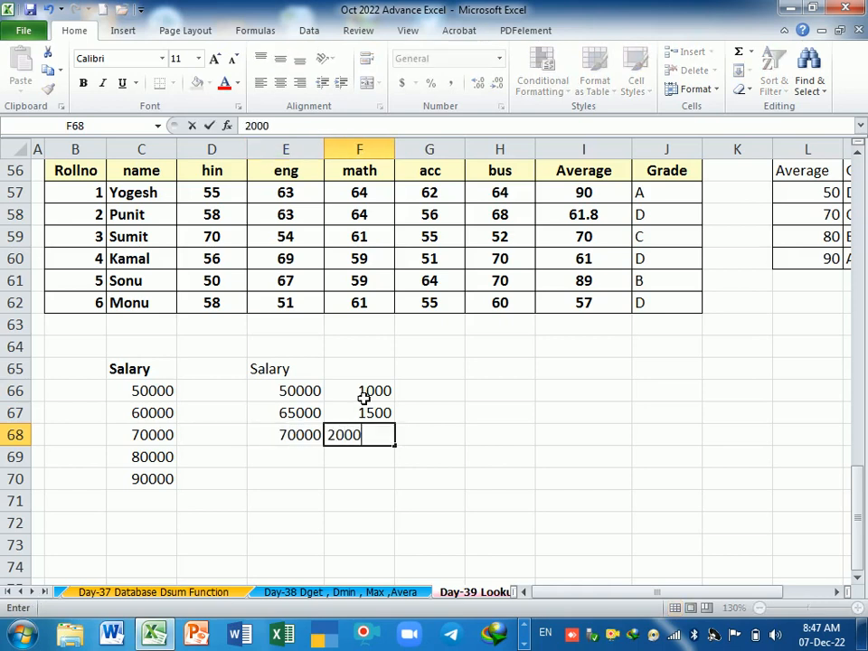
{"action": "key", "text": "Return"}
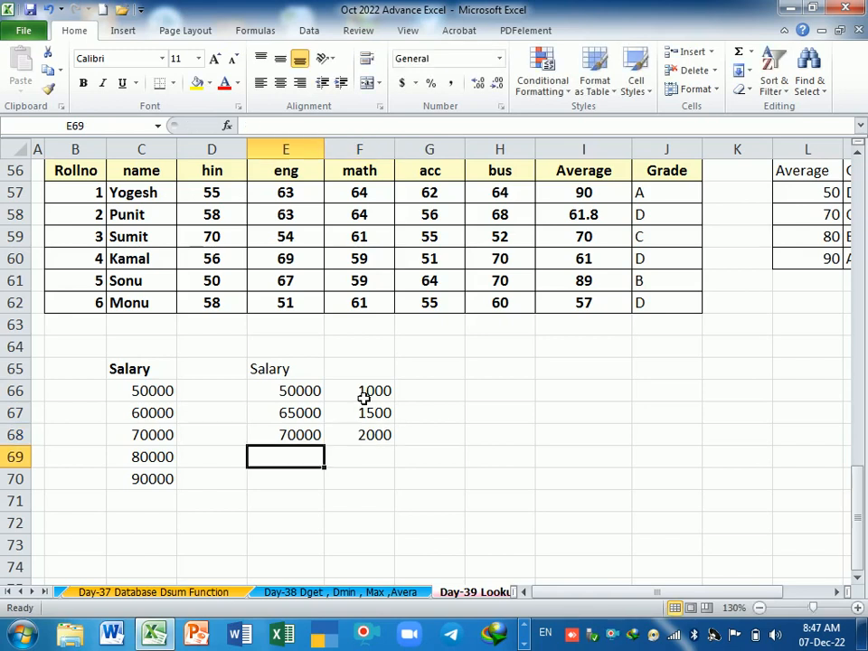
Step: Complete the salary reference table with 75000 and 2500 in E69:F69 and 90000 and 3000 in E70:F70
{"action": "type", "text": "75000"}
{"action": "key", "text": "Tab"}
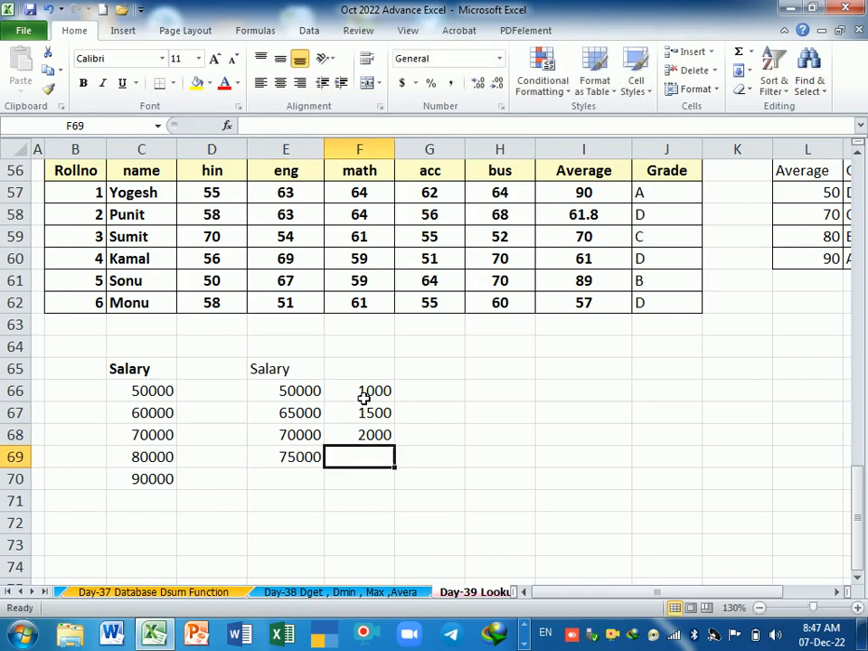
{"action": "type", "text": "2500"}
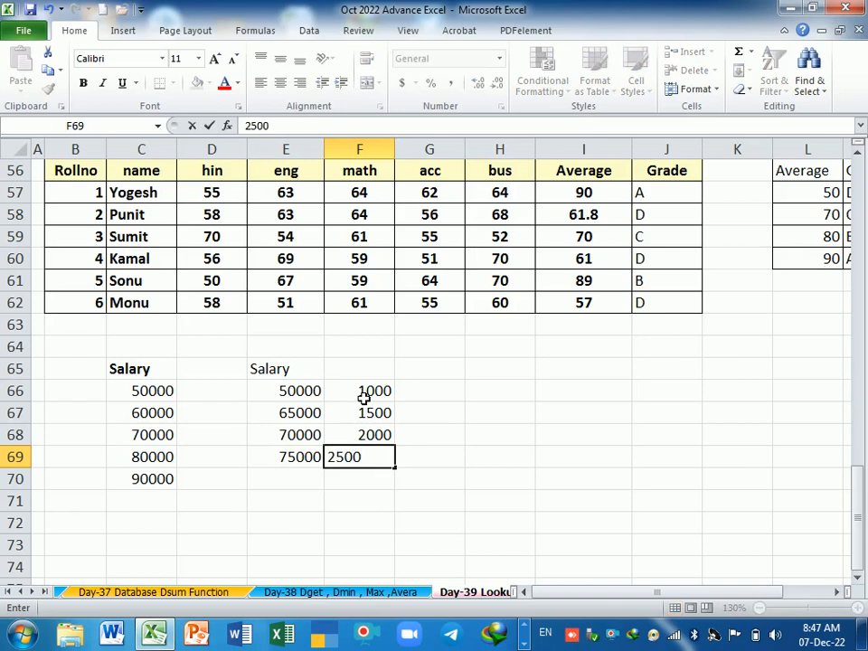
{"action": "key", "text": "Return"}
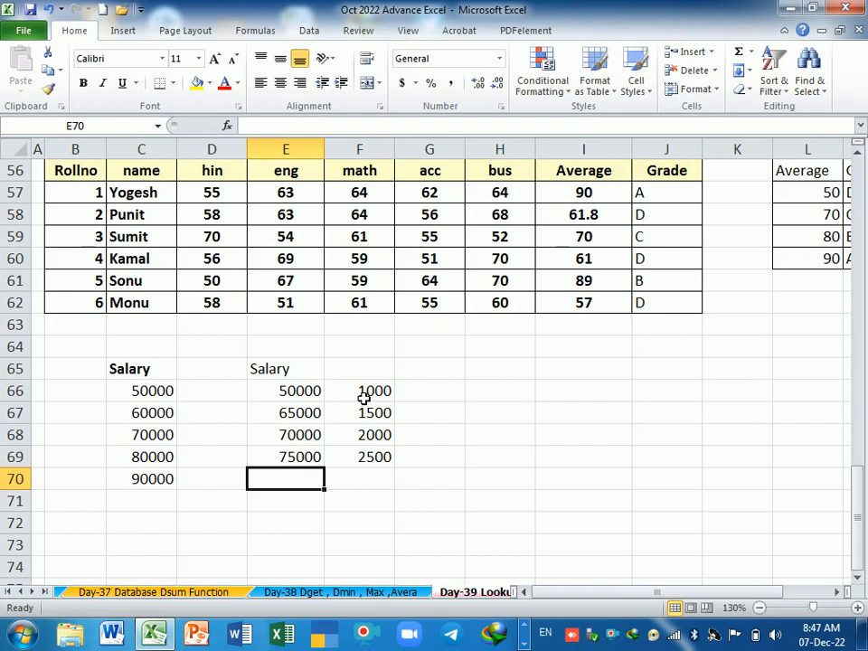
{"action": "type", "text": "90000"}
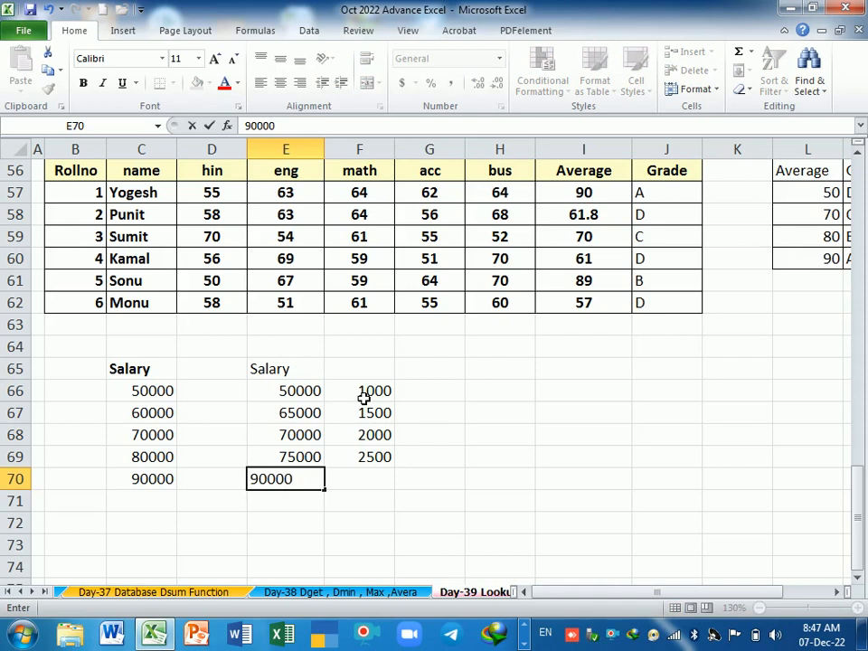
{"action": "key", "text": "Tab"}
{"action": "type", "text": "3"}
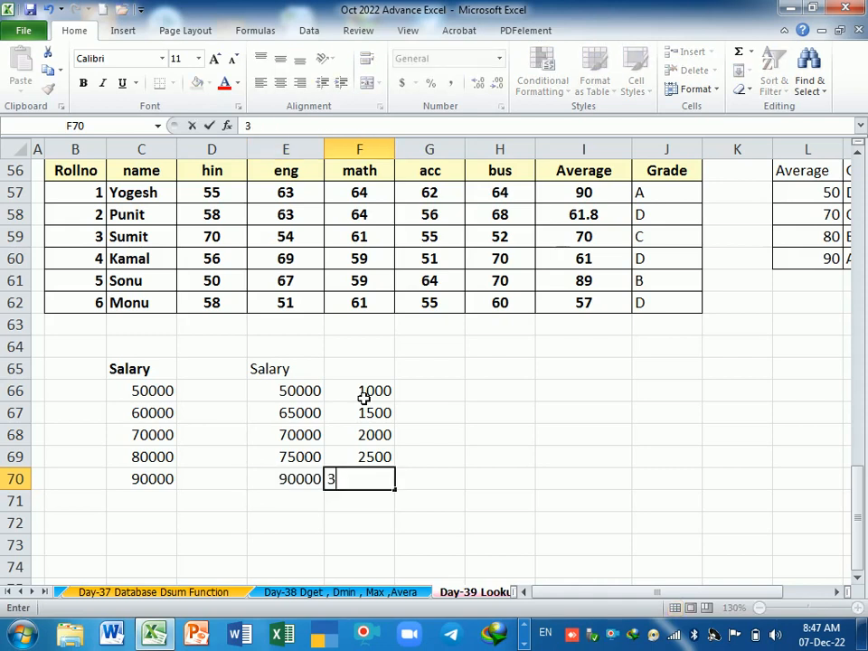
{"action": "type", "text": "000"}
{"action": "key", "text": "Return"}
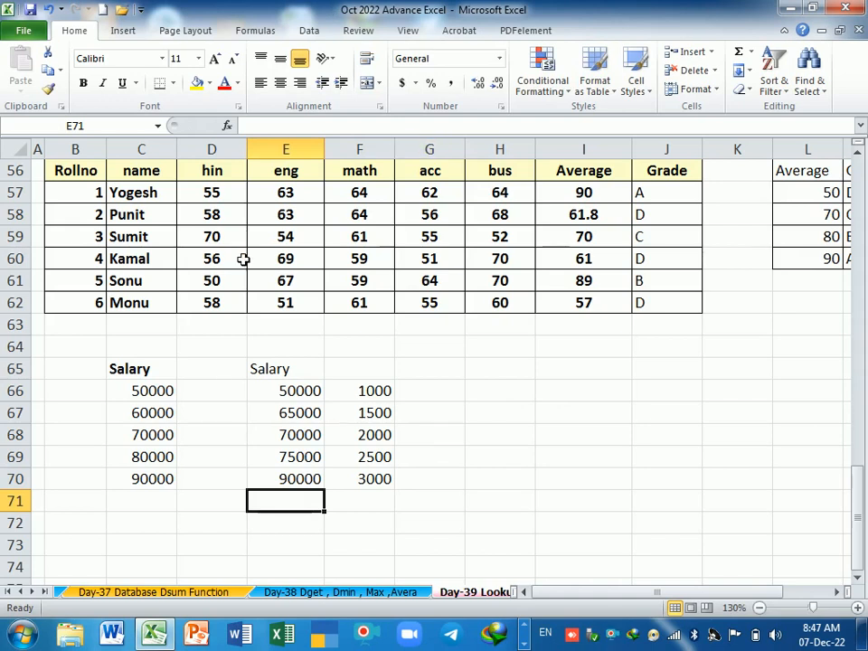
Step: Begin a LOOKUP formula in D66 with C66 as the lookup value and the absolute range $E$66:$E$70 as the lookup vector
{"action": "left_click", "coordinate": [222, 401]}
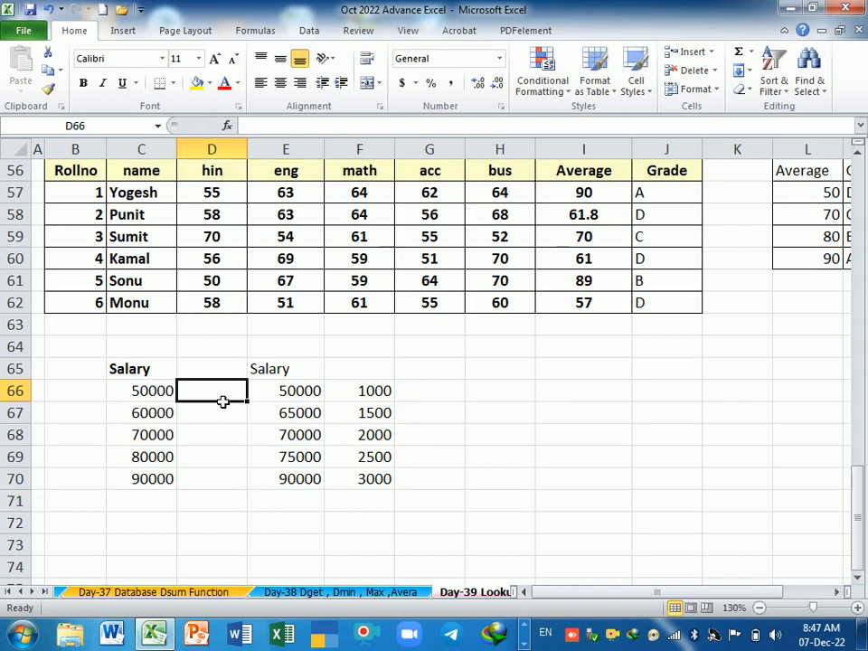
{"action": "type", "text": "=lookup"}
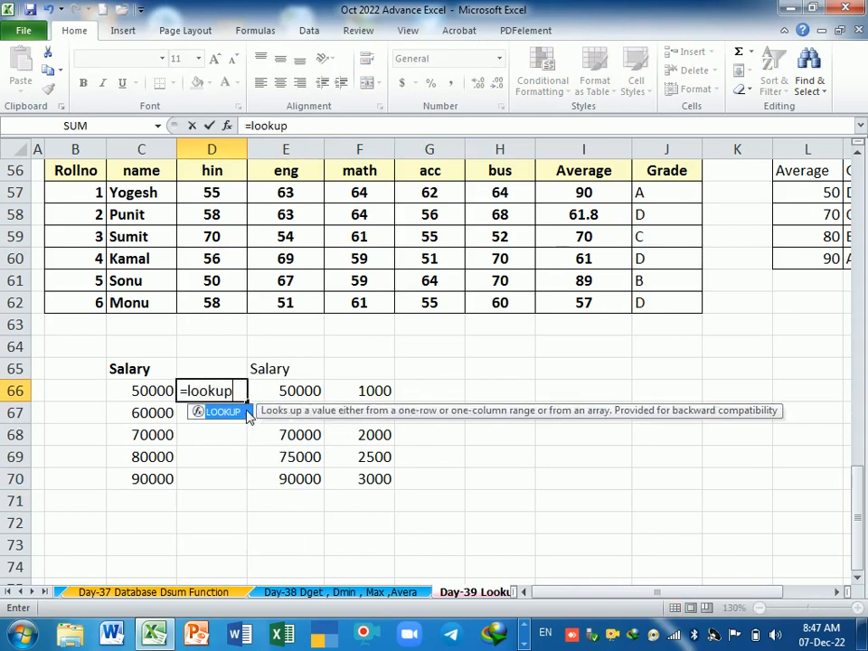
{"action": "key", "text": "Tab"}
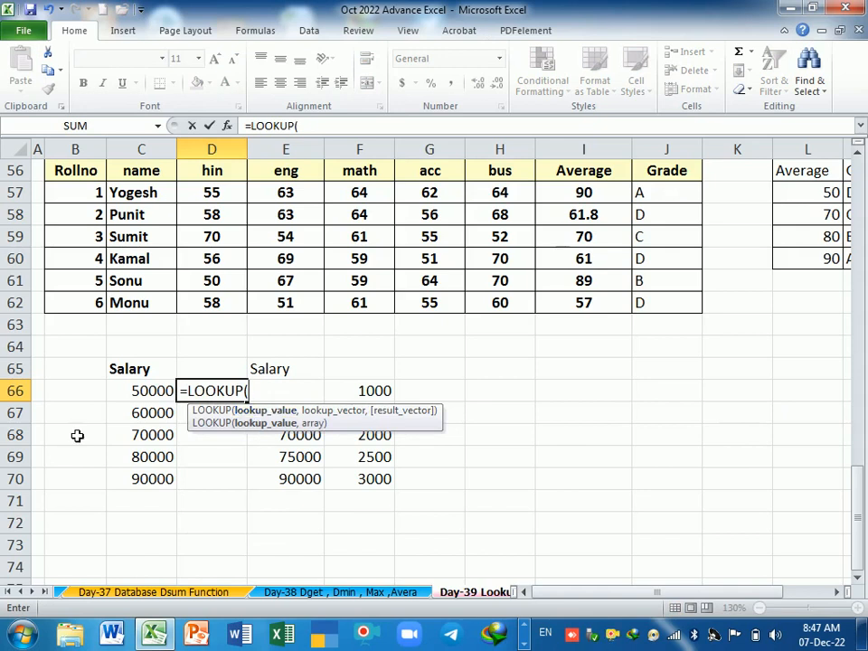
{"action": "left_click", "coordinate": [157, 395]}
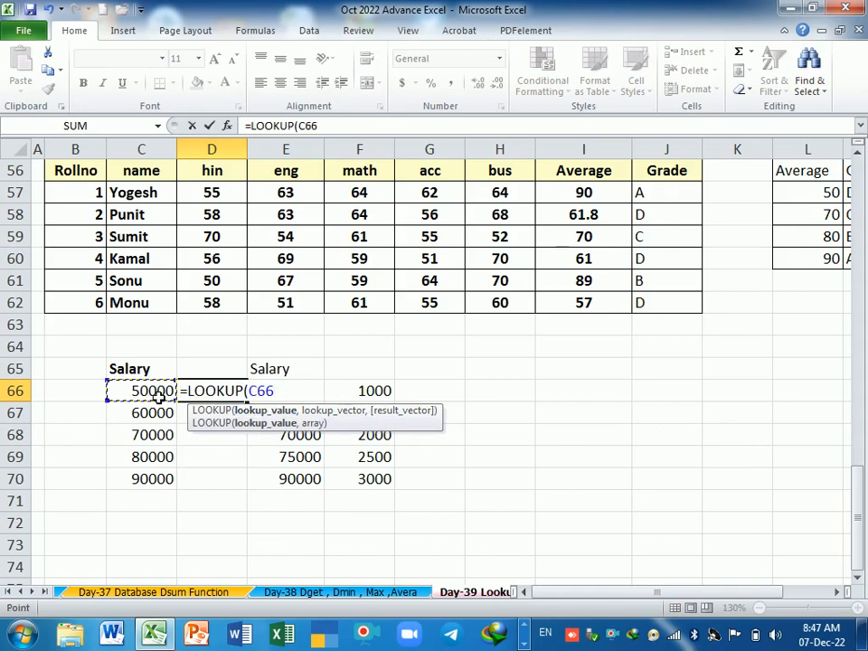
{"action": "type", "text": ","}
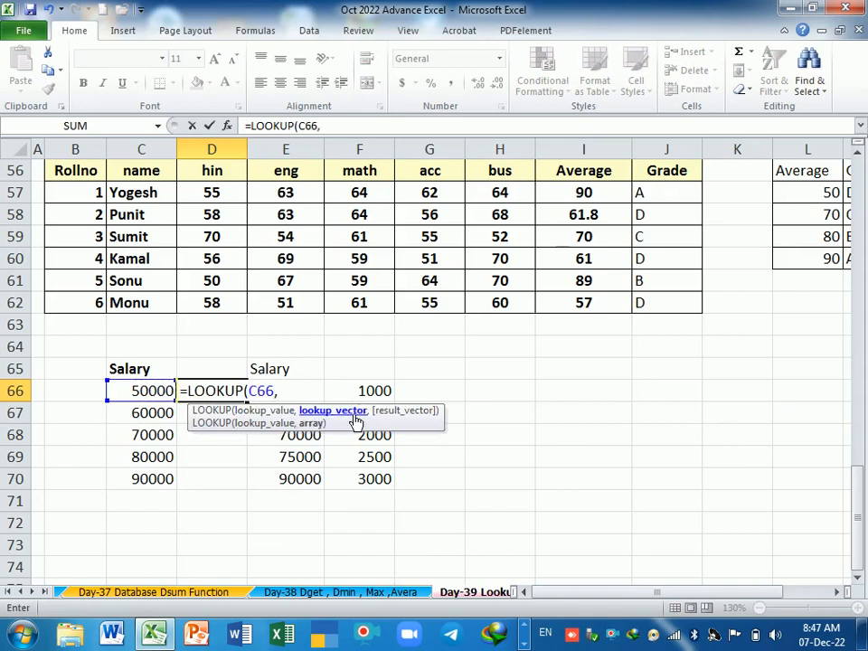
{"action": "left_click_drag", "start_coordinate": [357, 427], "coordinate": [232, 552]}
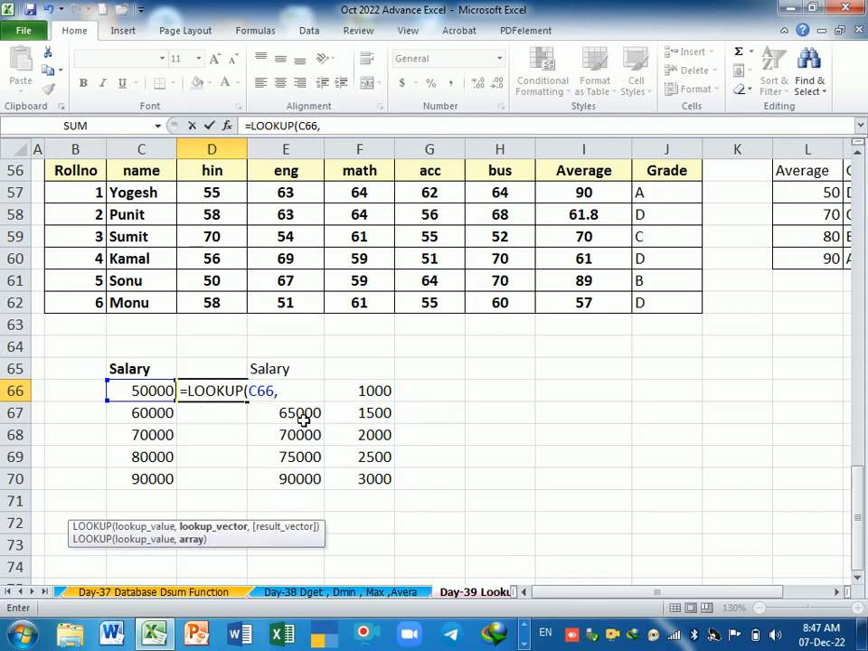
{"action": "left_click_drag", "start_coordinate": [288, 479], "coordinate": [309, 408]}
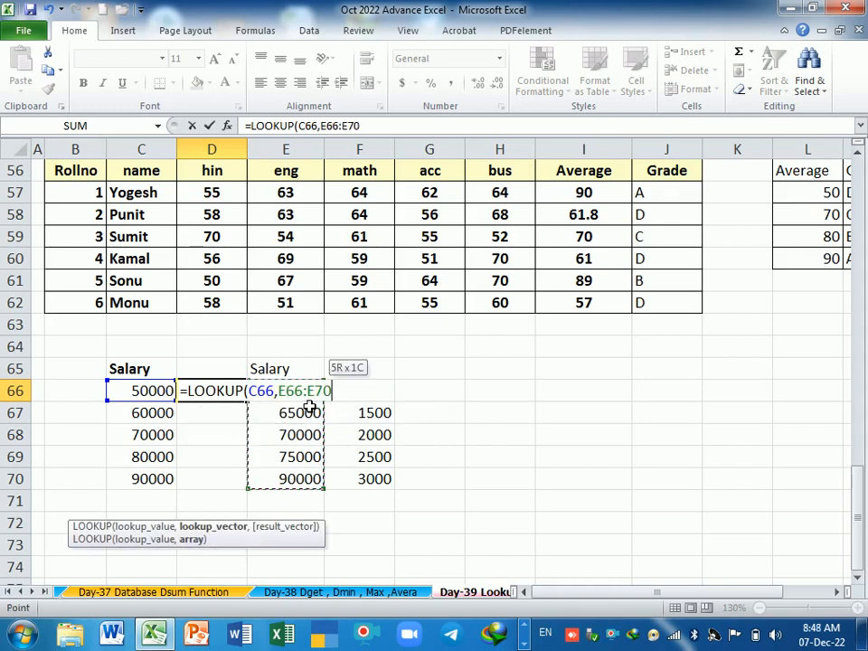
{"action": "key", "text": "F4"}
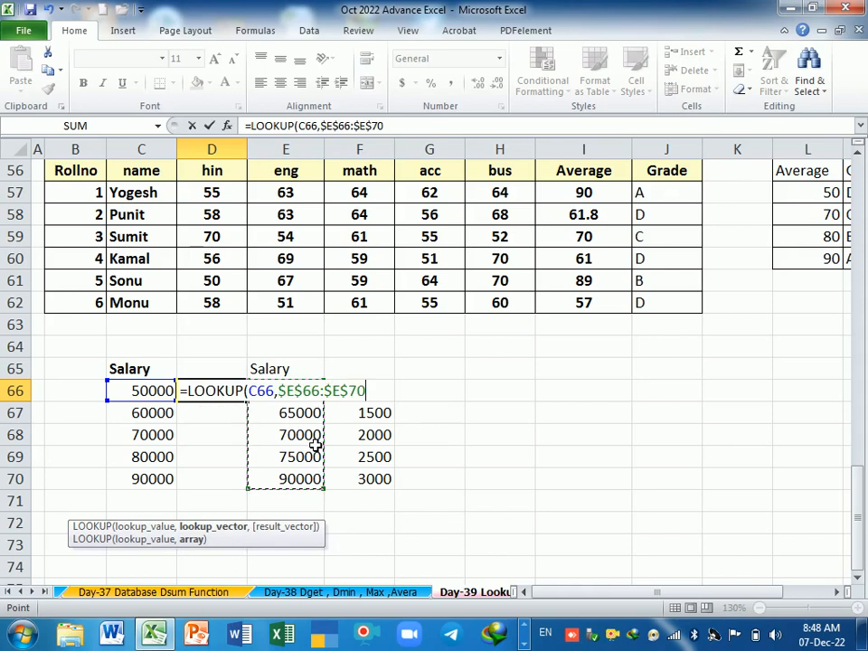
Step: Finish the LOOKUP formula in D66 with the absolute result vector $F$66:$F$70 and fill it down through D70
{"action": "type", "text": ","}
{"action": "left_click_drag", "start_coordinate": [374, 489], "coordinate": [376, 398]}
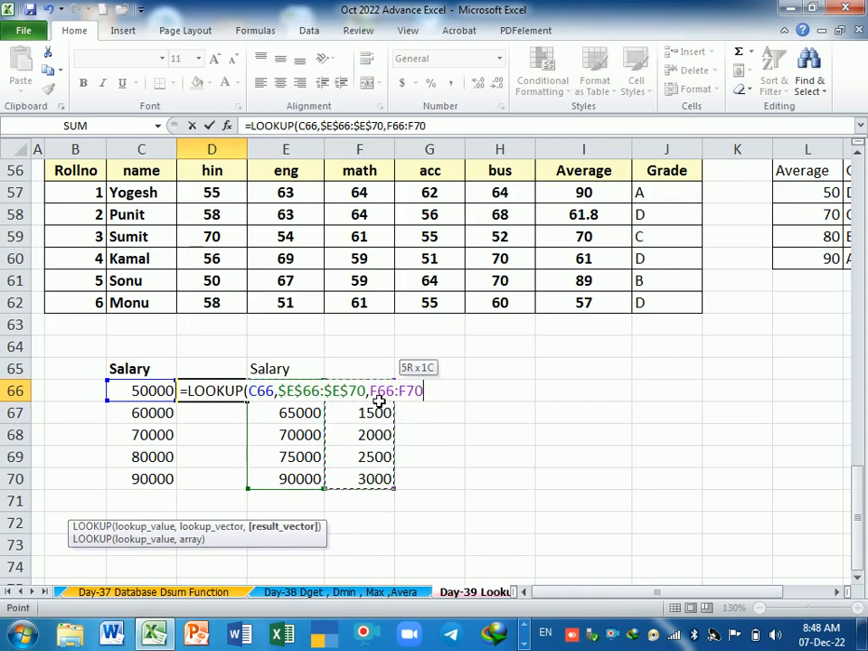
{"action": "key", "text": "F4"}
{"action": "key", "text": "Return"}
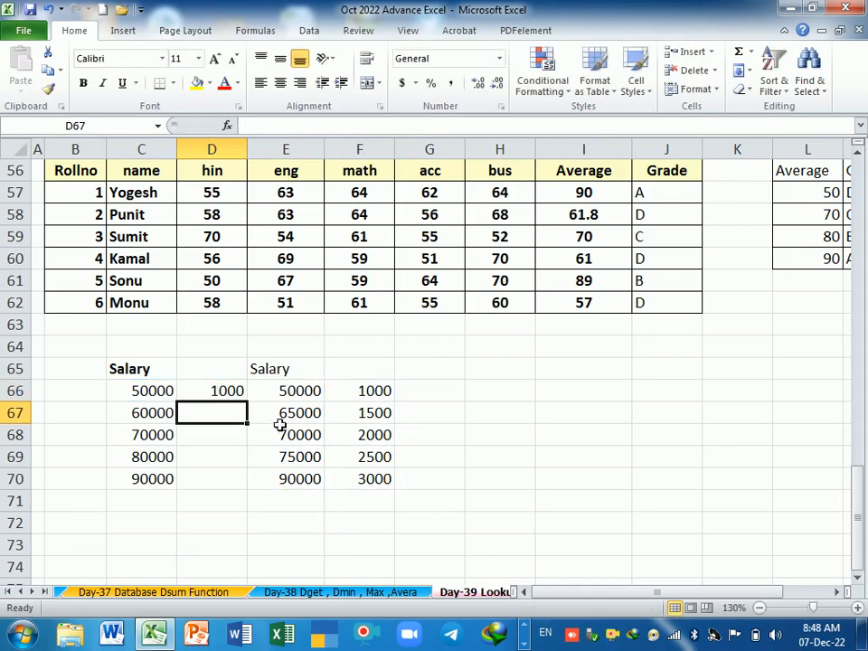
{"action": "left_click", "coordinate": [229, 397]}
{"action": "left_click_drag", "start_coordinate": [246, 402], "coordinate": [242, 489]}
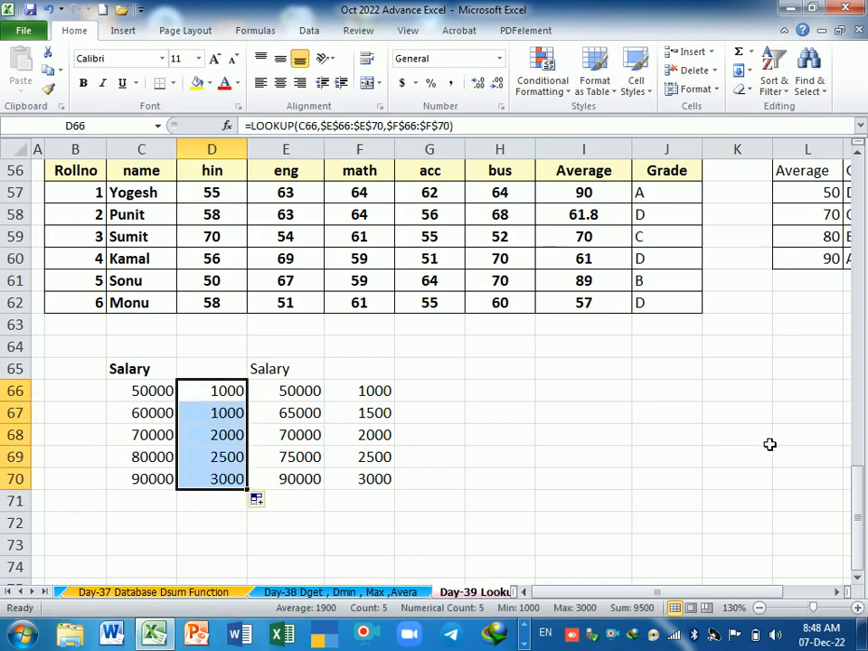
Step: Review the sort order of the salary levels in E66:E70 and return to the Lookup Function notes at the sheet's beginning
{"action": "mouse_move", "coordinate": [728, 592]}
{"action": "left_mouse_down"}
{"action": "mouse_move", "coordinate": [767, 592]}
{"action": "mouse_move", "coordinate": [721, 592]}
{"action": "left_mouse_up"}
{"action": "left_click", "coordinate": [369, 504]}
{"action": "left_click_drag", "start_coordinate": [300, 390], "coordinate": [313, 477]}
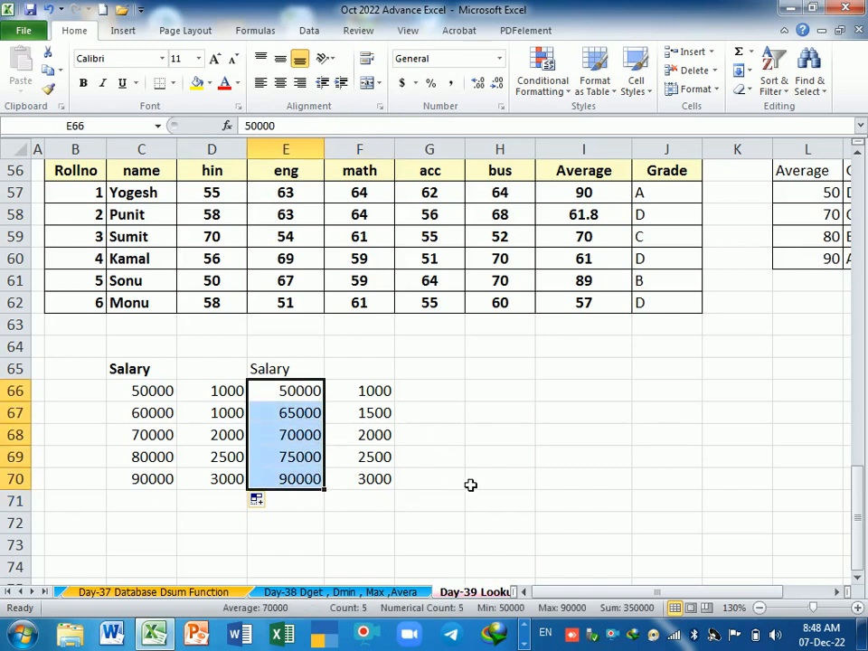
{"action": "scroll", "coordinate": [472, 485], "scroll_direction": "up", "scroll_amount": 9}
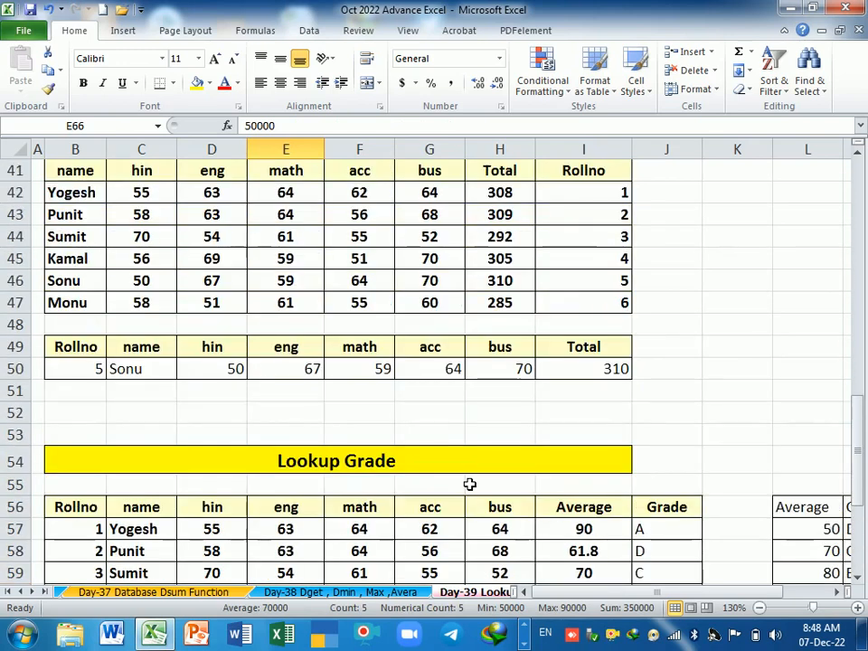
{"action": "scroll", "coordinate": [461, 483], "scroll_direction": "up", "scroll_amount": 9}
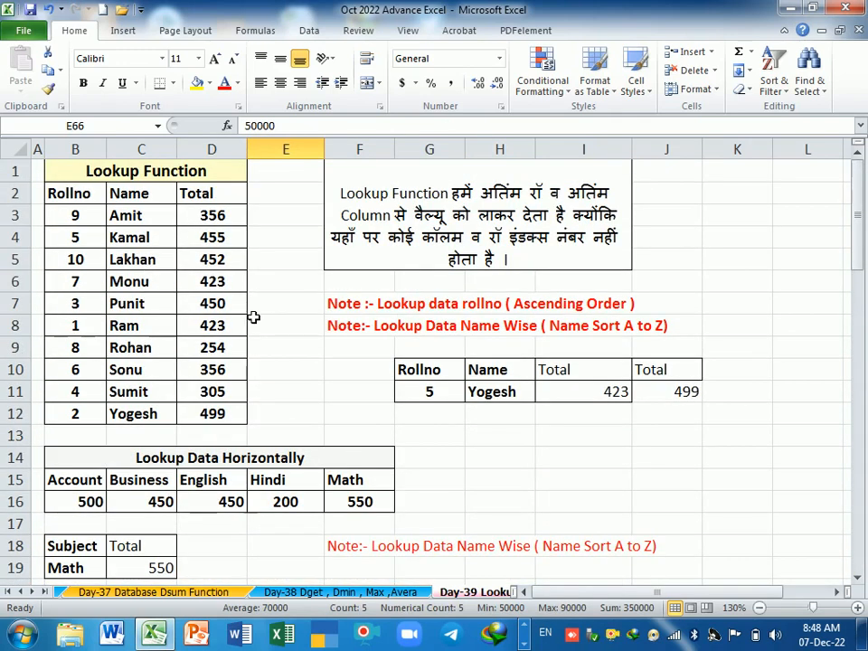
Step: Review the order of the Rollno values in B3:B12 and names in C3:C12, and return to the salary lookup table at G67
{"action": "scroll", "coordinate": [264, 362], "scroll_direction": "down", "scroll_amount": 1}
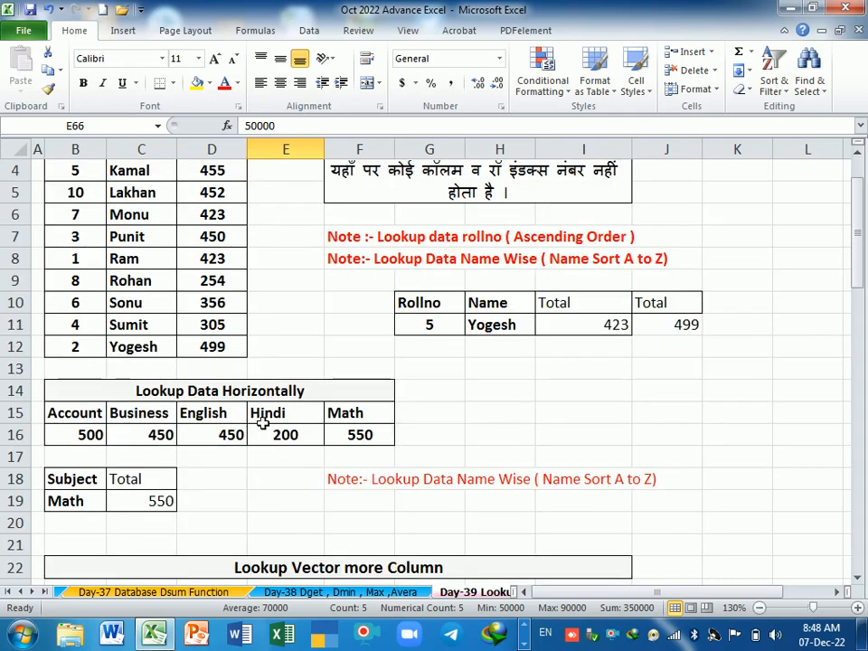
{"action": "scroll", "coordinate": [264, 428], "scroll_direction": "down", "scroll_amount": 1}
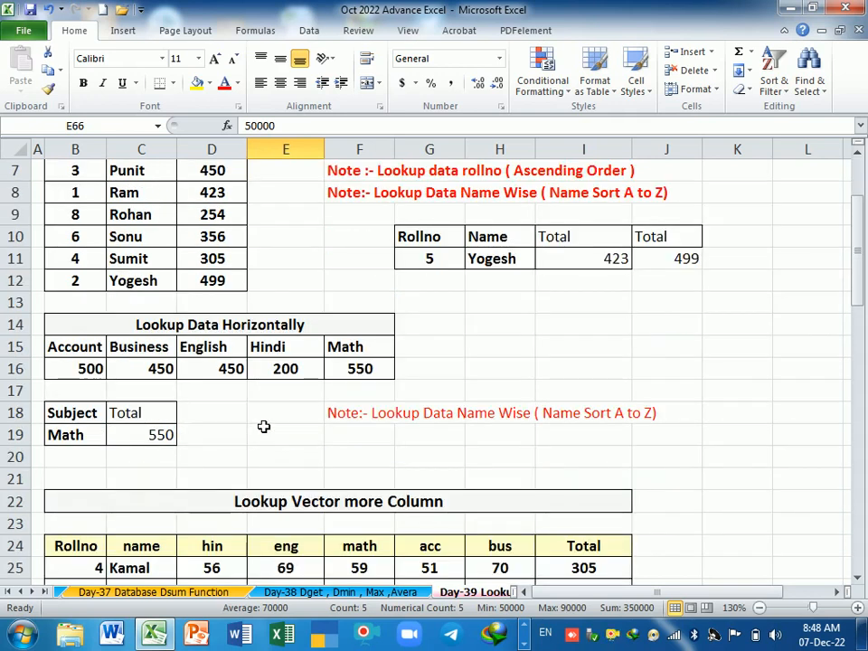
{"action": "scroll", "coordinate": [649, 358], "scroll_direction": "up", "scroll_amount": 2}
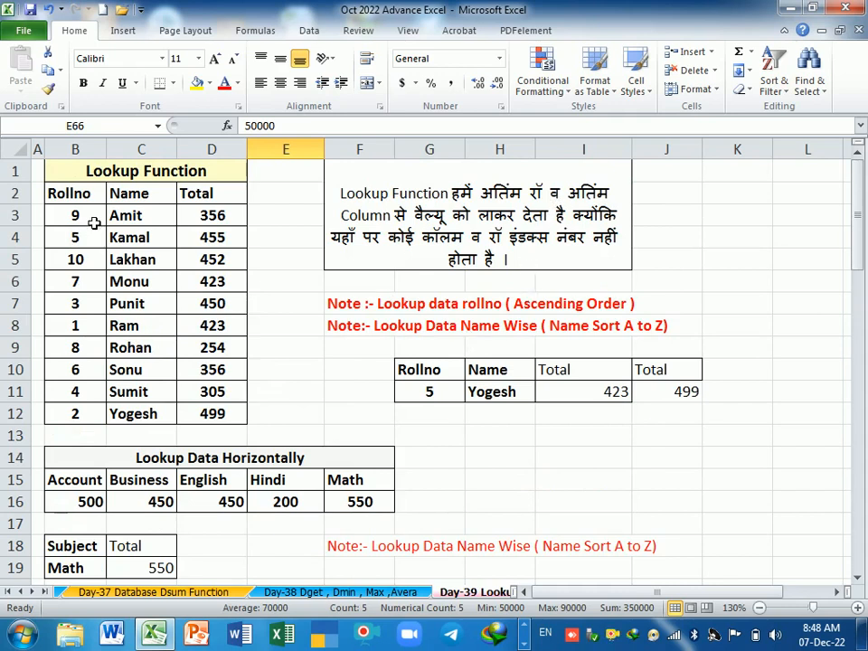
{"action": "left_click_drag", "start_coordinate": [93, 221], "coordinate": [104, 419]}
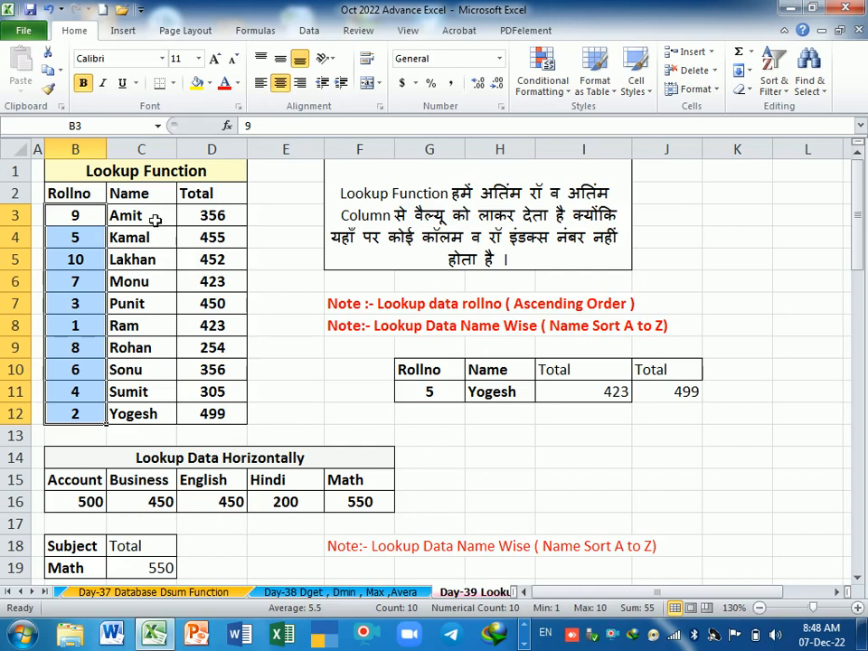
{"action": "left_click_drag", "start_coordinate": [154, 219], "coordinate": [170, 413]}
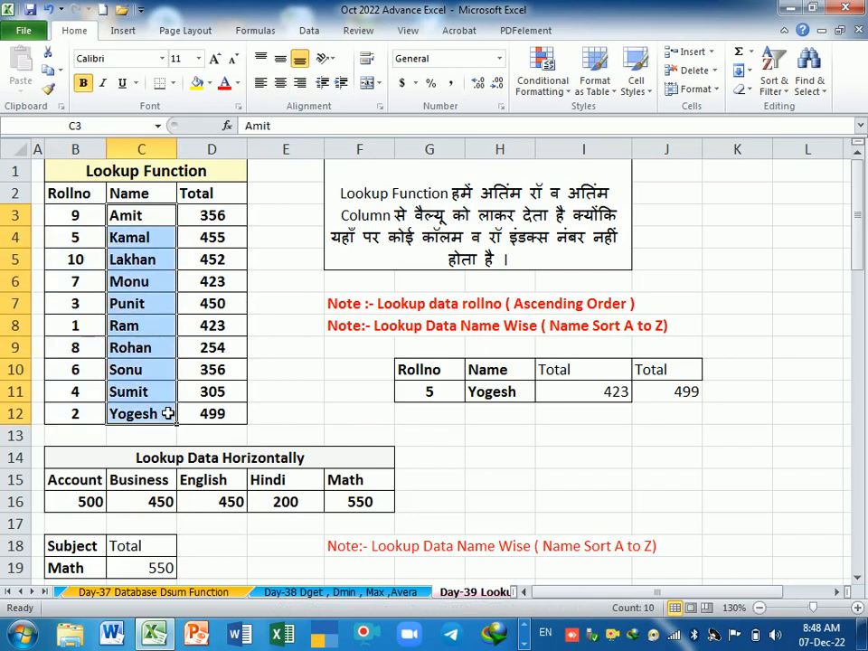
{"action": "scroll", "coordinate": [403, 429], "scroll_direction": "down", "scroll_amount": 10}
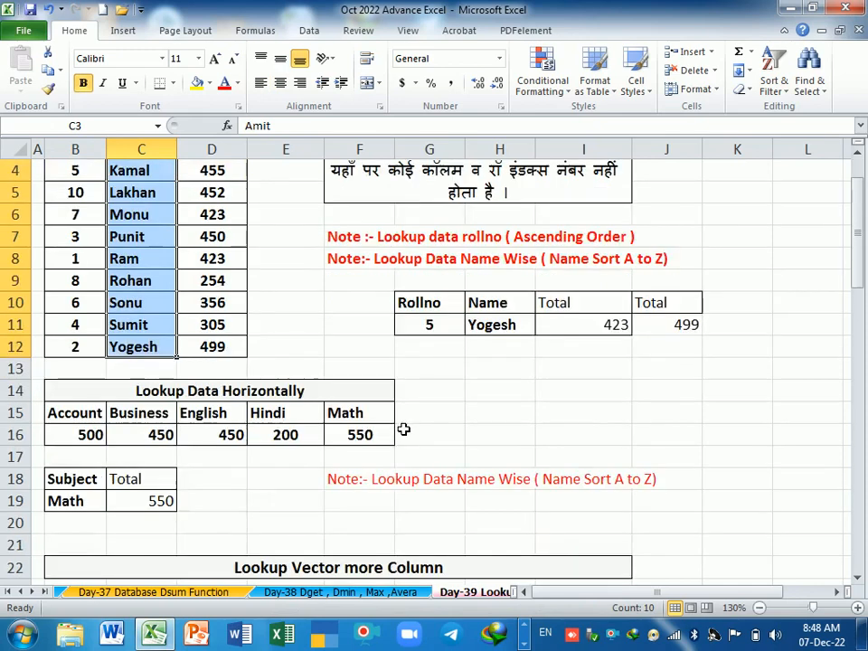
{"action": "scroll", "coordinate": [384, 423], "scroll_direction": "down", "scroll_amount": 8}
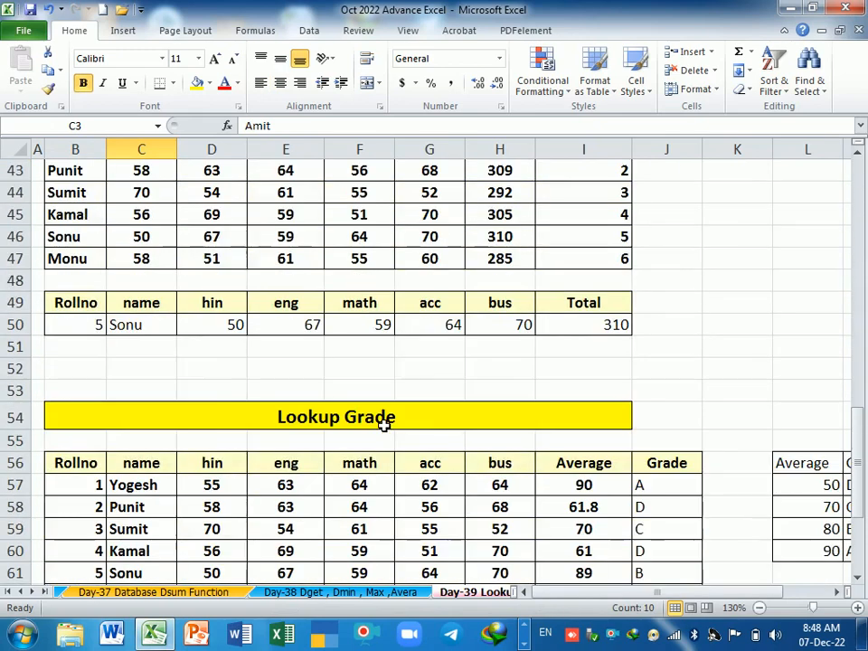
{"action": "left_click", "coordinate": [448, 438]}
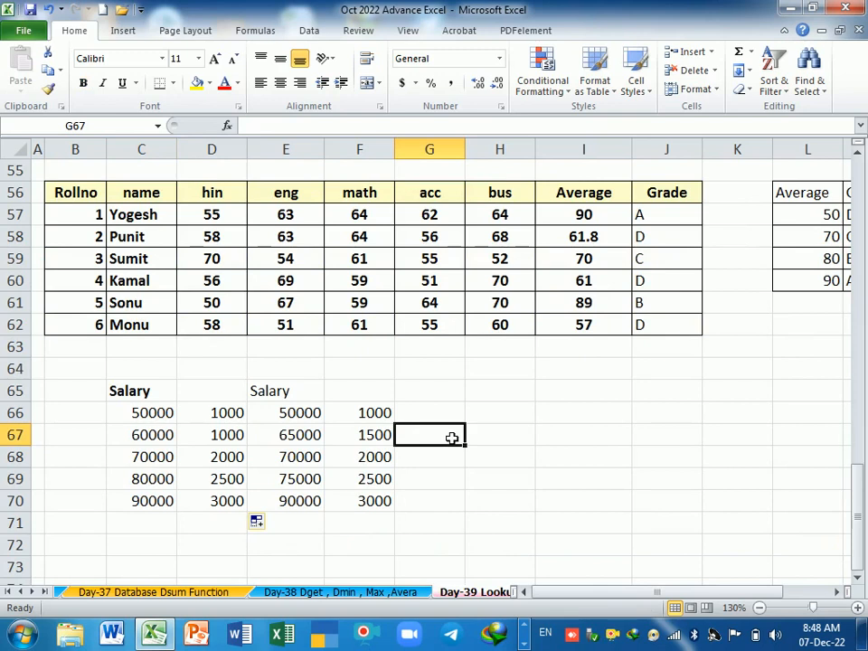